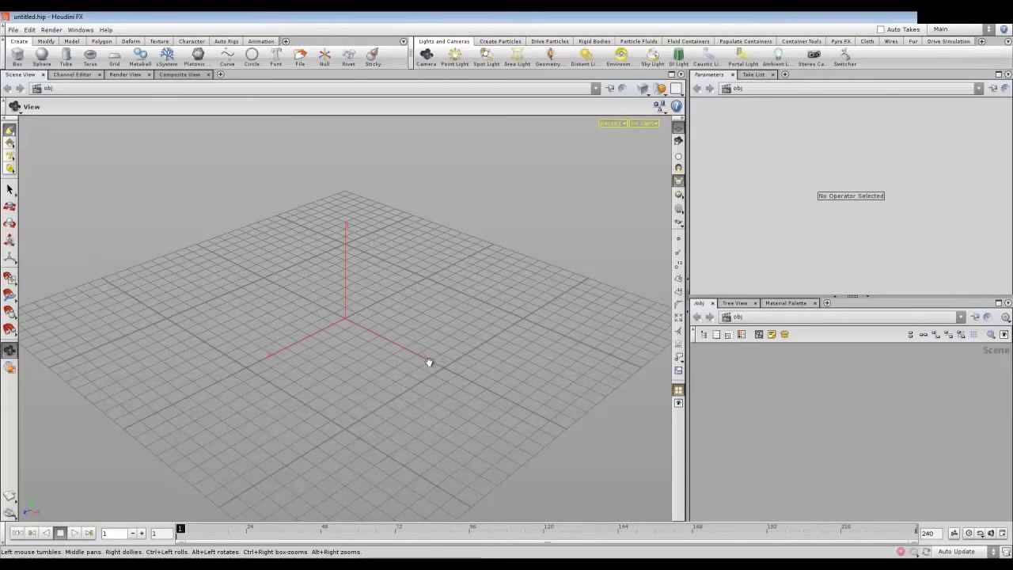
# Step: Create a tube object at the origin and orbit the view around it
pyautogui.click(336, 310)
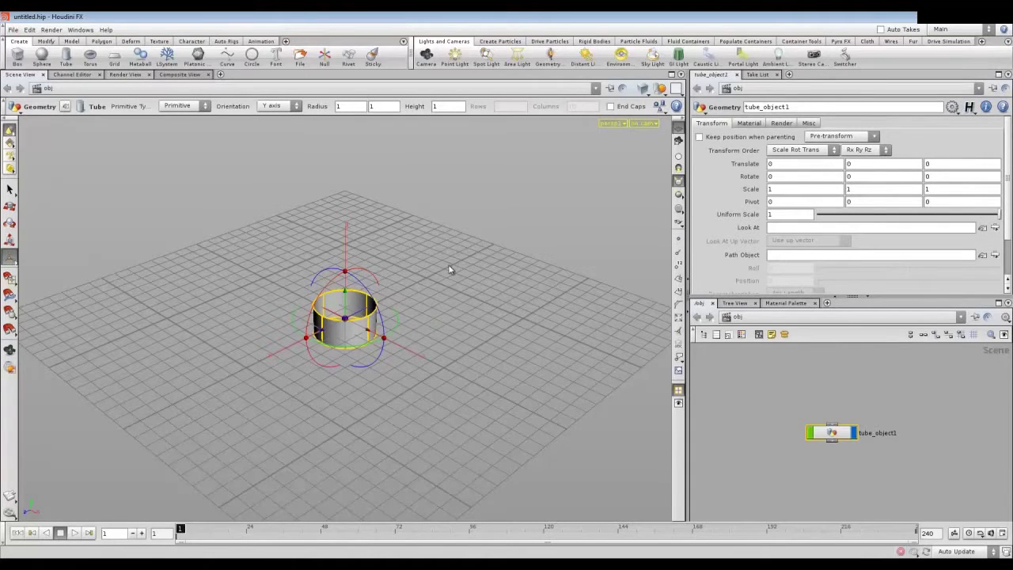
pyautogui.press('Escape')
pyautogui.moveTo(406, 235)
pyautogui.mouseDown()
pyautogui.moveTo(477, 233)
pyautogui.moveTo(500, 258)
pyautogui.mouseUp()
pyautogui.scroll(-5, 500, 257)
pyautogui.moveTo(398, 232); pyautogui.dragTo(499, 229)
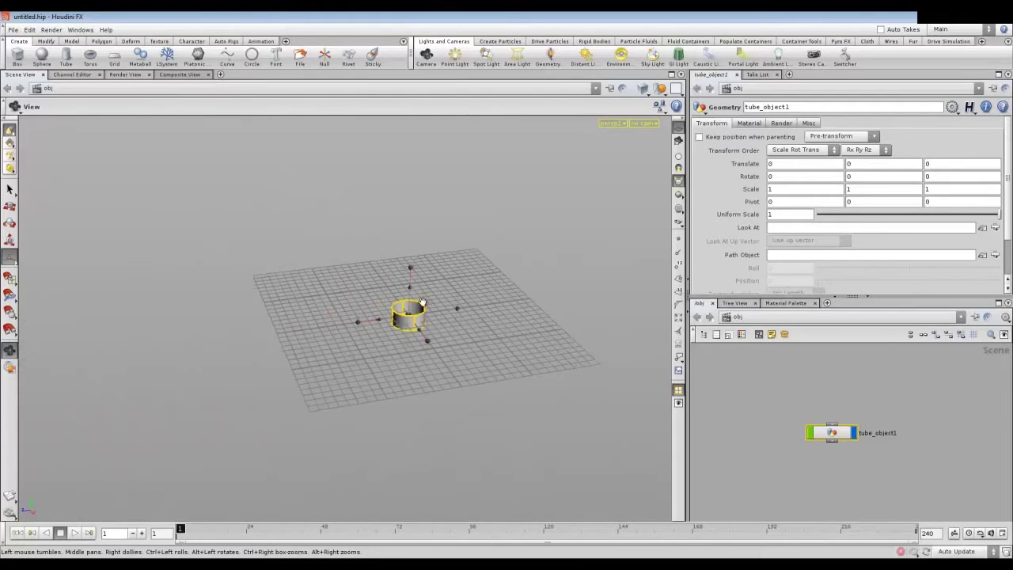
# Step: Remove the tube geometry by adding a Blast node inside tube_object1
pyautogui.moveTo(333, 193)
pyautogui.mouseDown()
pyautogui.moveTo(385, 154)
pyautogui.moveTo(391, 233)
pyautogui.moveTo(425, 229)
pyautogui.mouseUp()
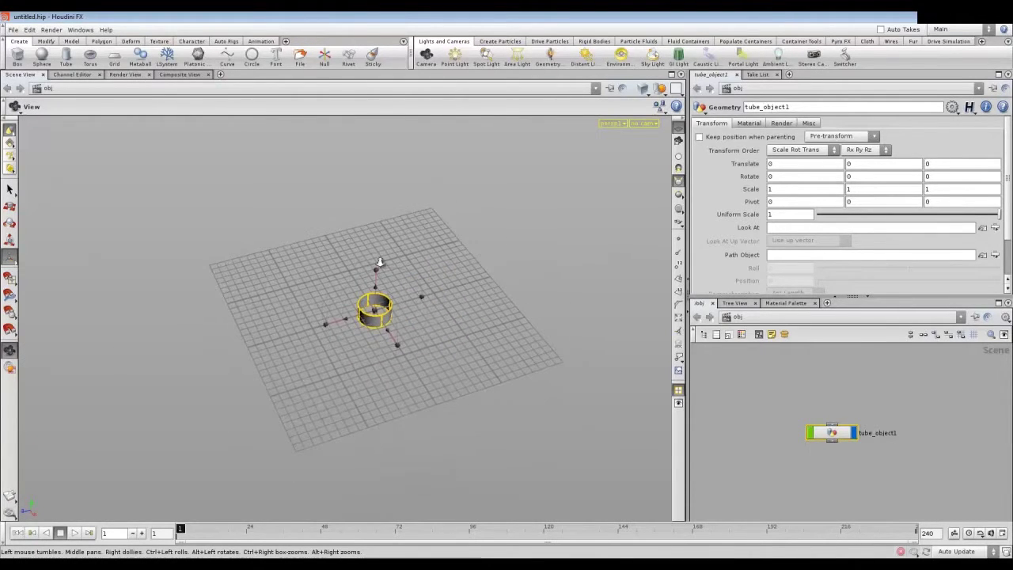
pyautogui.moveTo(380, 267); pyautogui.dragTo(463, 264, button='right')
pyautogui.moveTo(463, 265)
pyautogui.mouseDown()
pyautogui.moveTo(424, 237)
pyautogui.moveTo(443, 219)
pyautogui.moveTo(471, 299)
pyautogui.moveTo(371, 215)
pyautogui.moveTo(454, 245)
pyautogui.moveTo(418, 240)
pyautogui.moveTo(402, 266)
pyautogui.moveTo(499, 265)
pyautogui.moveTo(432, 240)
pyautogui.moveTo(389, 346)
pyautogui.moveTo(329, 348)
pyautogui.moveTo(412, 317)
pyautogui.mouseUp()
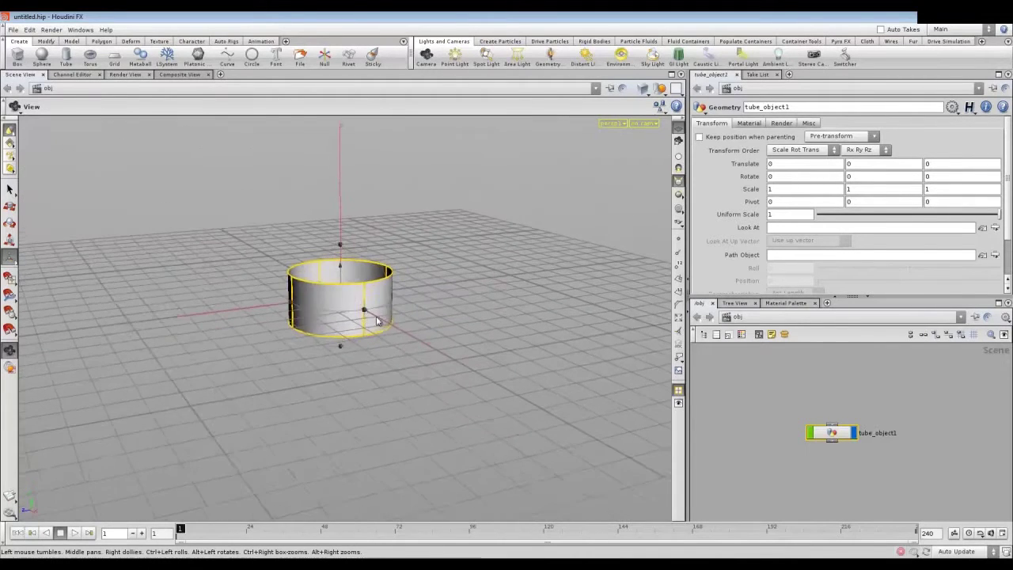
pyautogui.press('Delete')
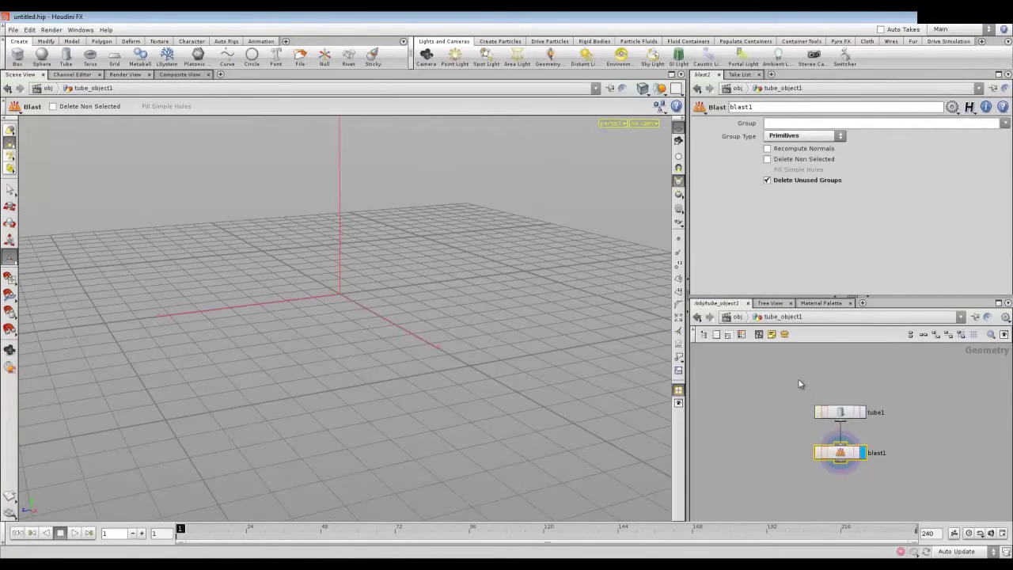
# Step: Delete the tube1 and blast1 nodes, then delete tube_object1 at the obj level
pyautogui.moveTo(798, 384); pyautogui.dragTo(860, 484)
pyautogui.press('Delete')
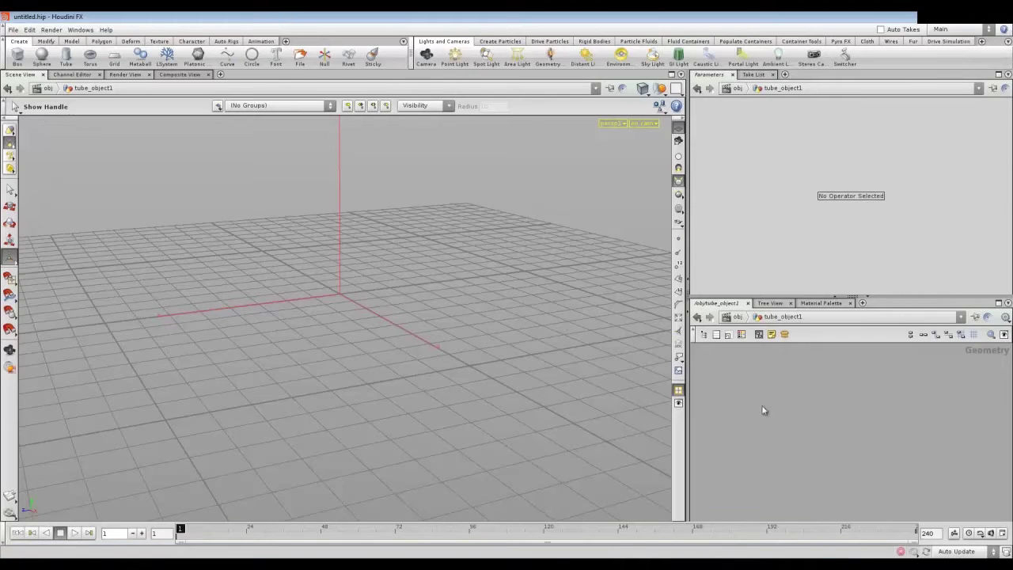
pyautogui.click(788, 318)
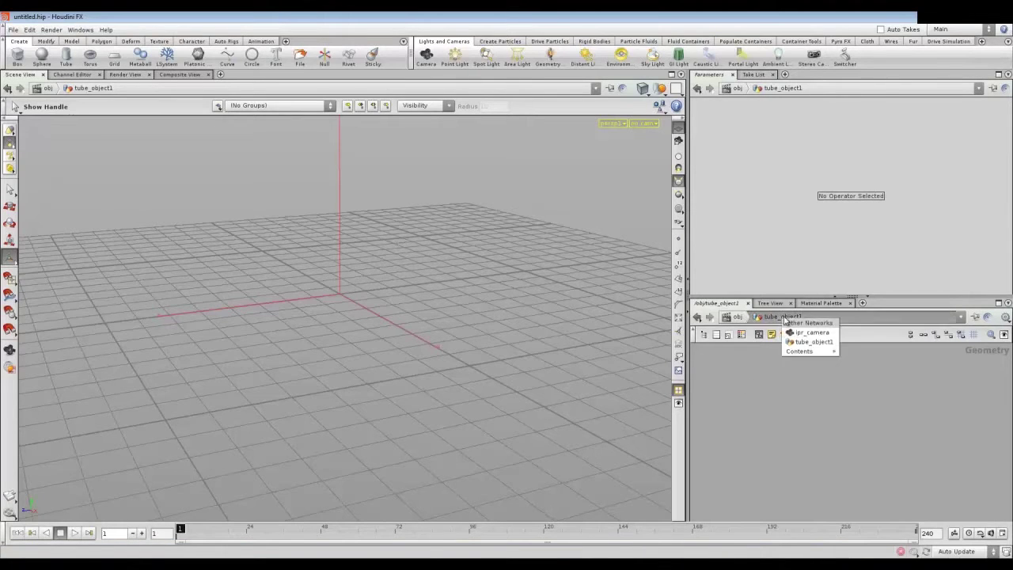
pyautogui.click(736, 319)
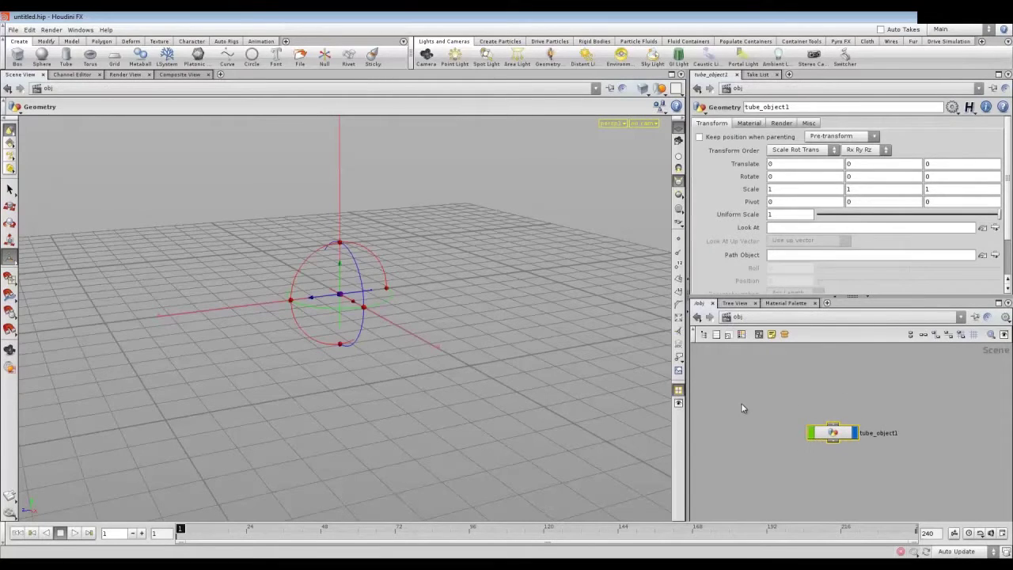
pyautogui.press('Delete')
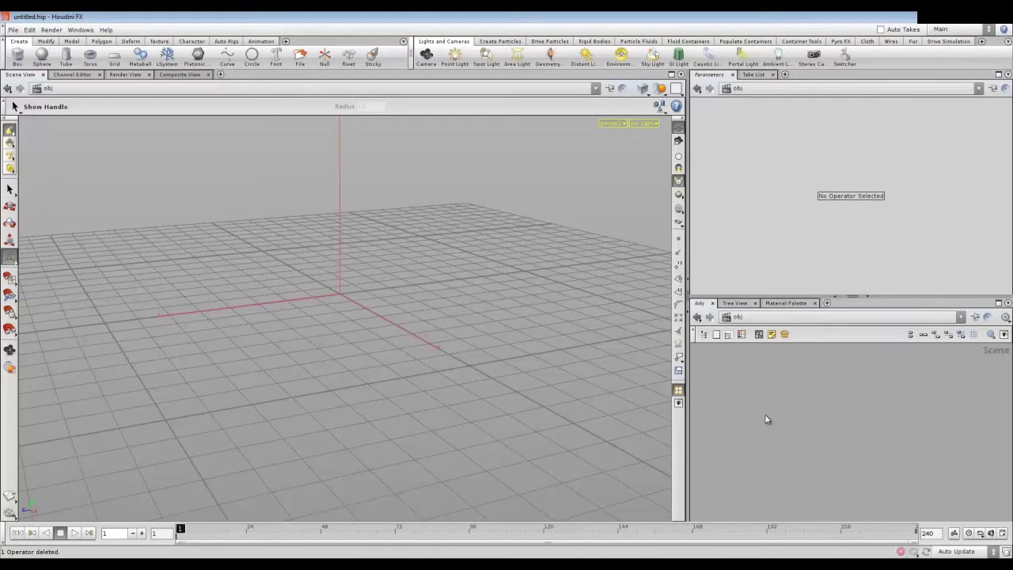
# Step: Create a Geometry object, geo1, in the object network
pyautogui.press('Tab')
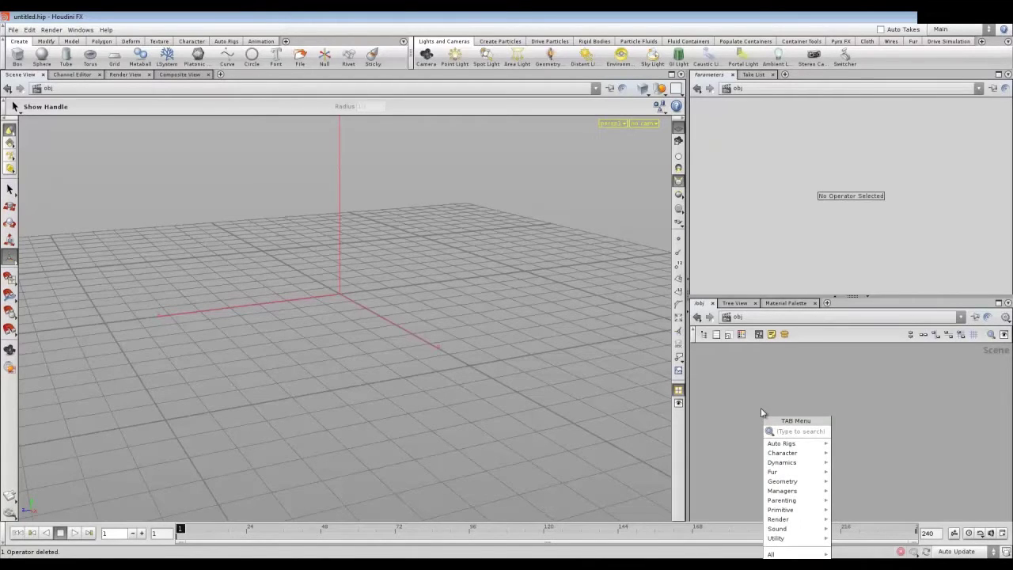
pyautogui.write('Geometry')
pyautogui.press('Return')
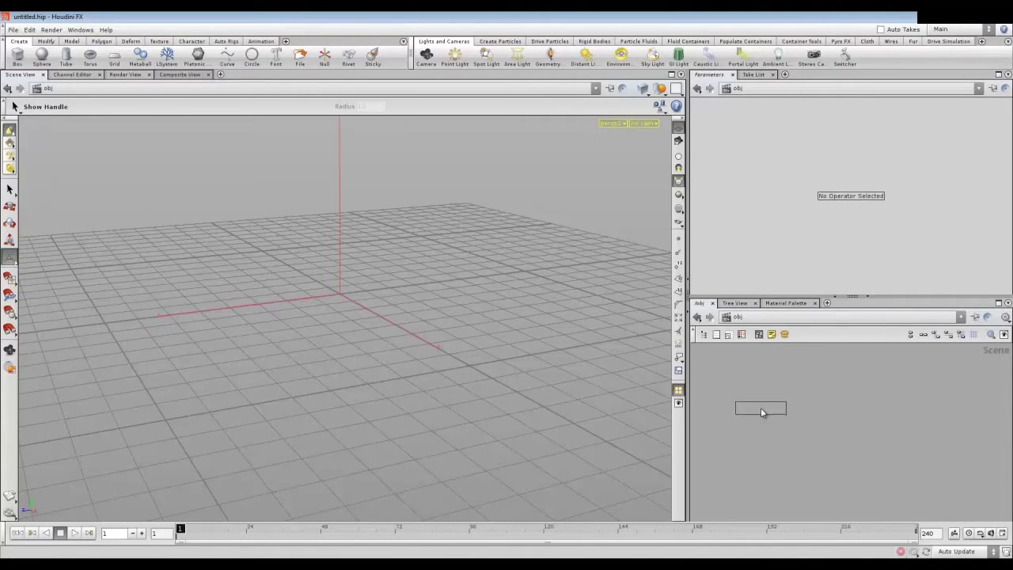
pyautogui.click(761, 408)
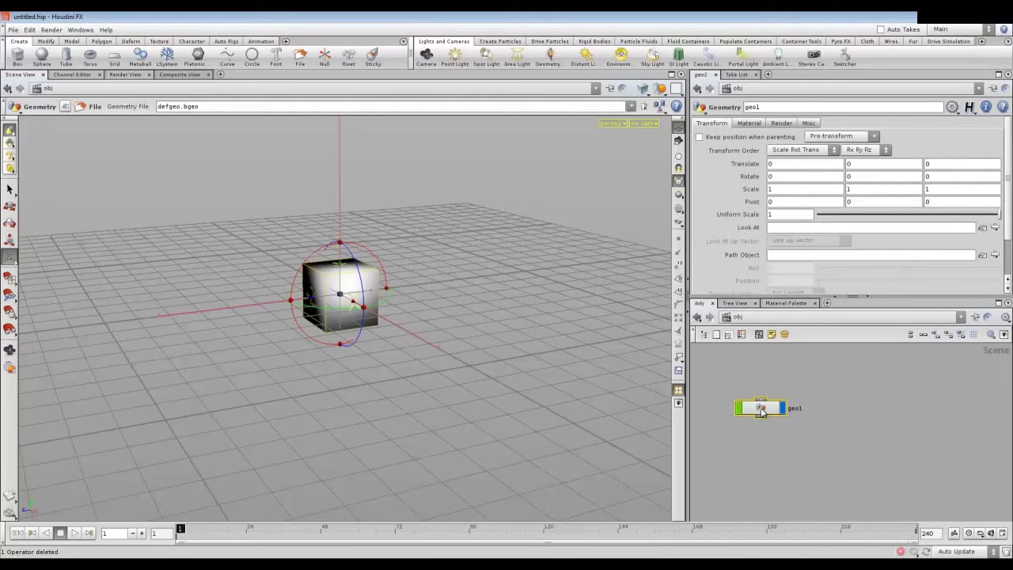
pyautogui.moveTo(761, 411); pyautogui.dragTo(758, 410)
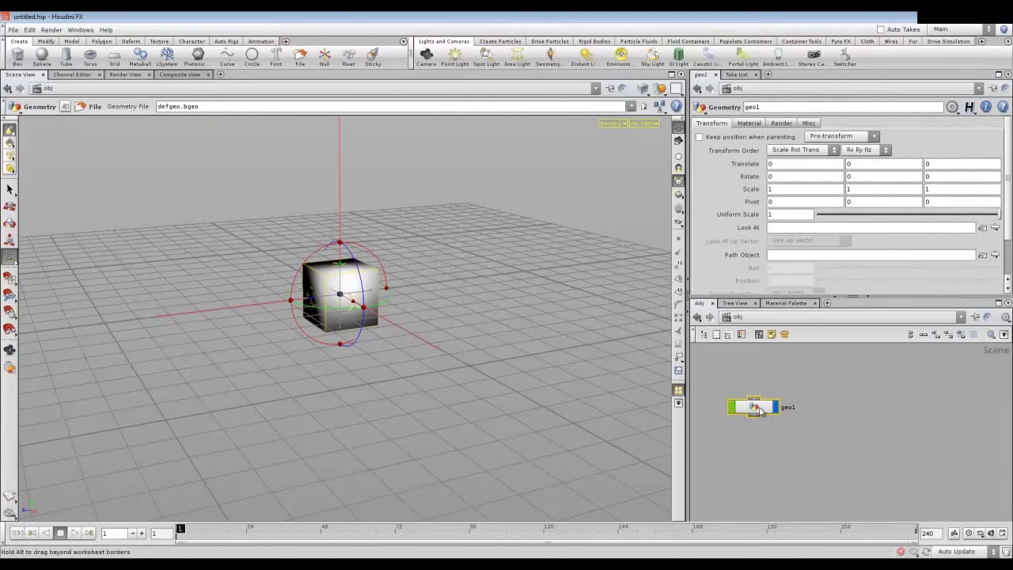
# Step: Delete geo1's default file1 node and re-enter the now-empty geo1 network
pyautogui.doubleClick(758, 408)
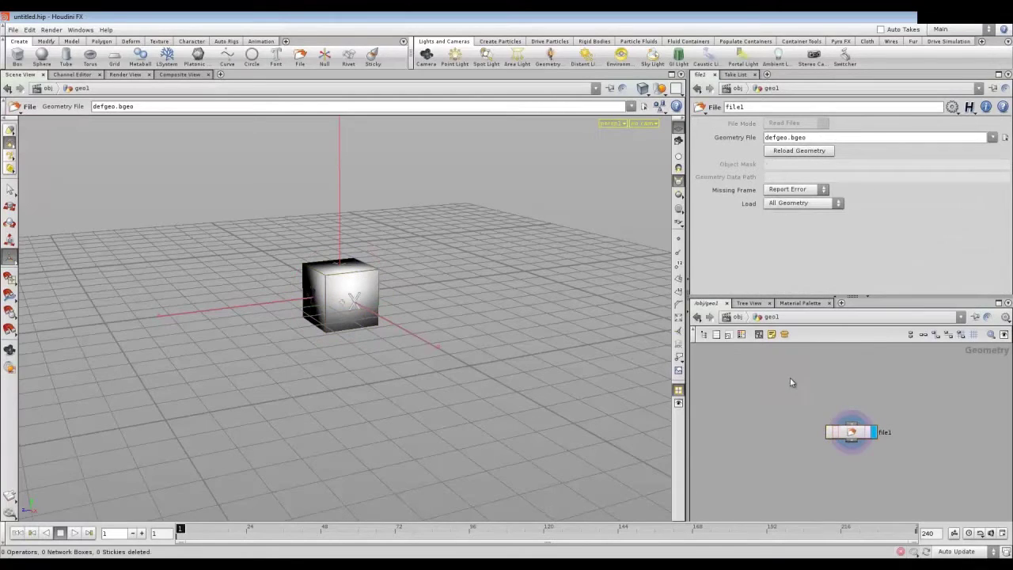
pyautogui.press('Delete')
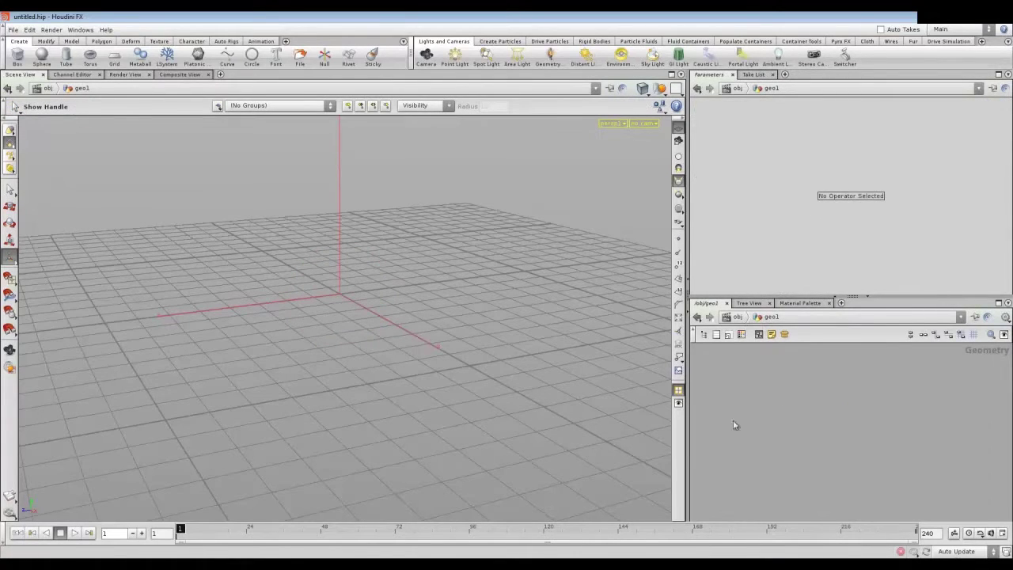
pyautogui.click(736, 318)
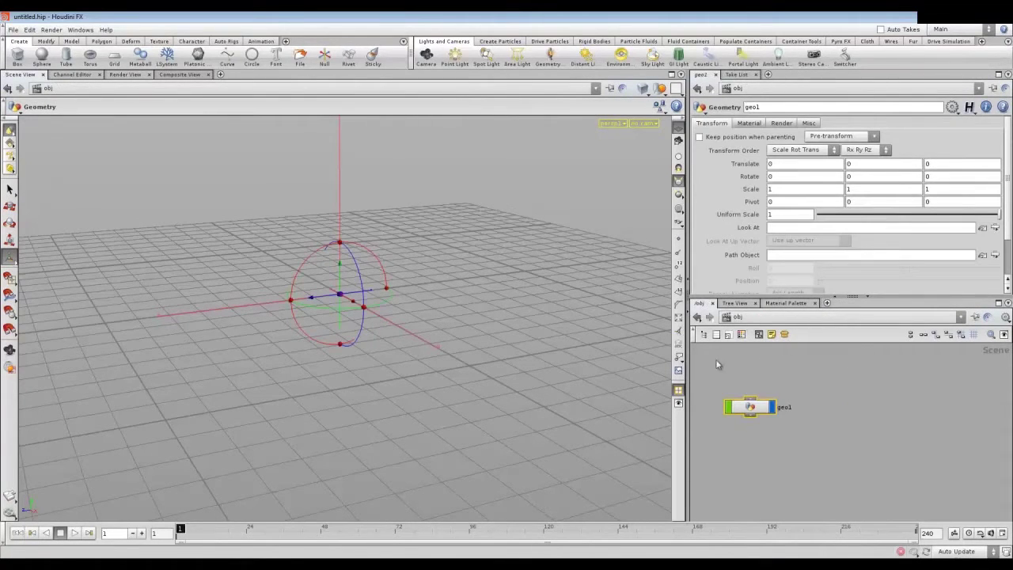
pyautogui.click(704, 334)
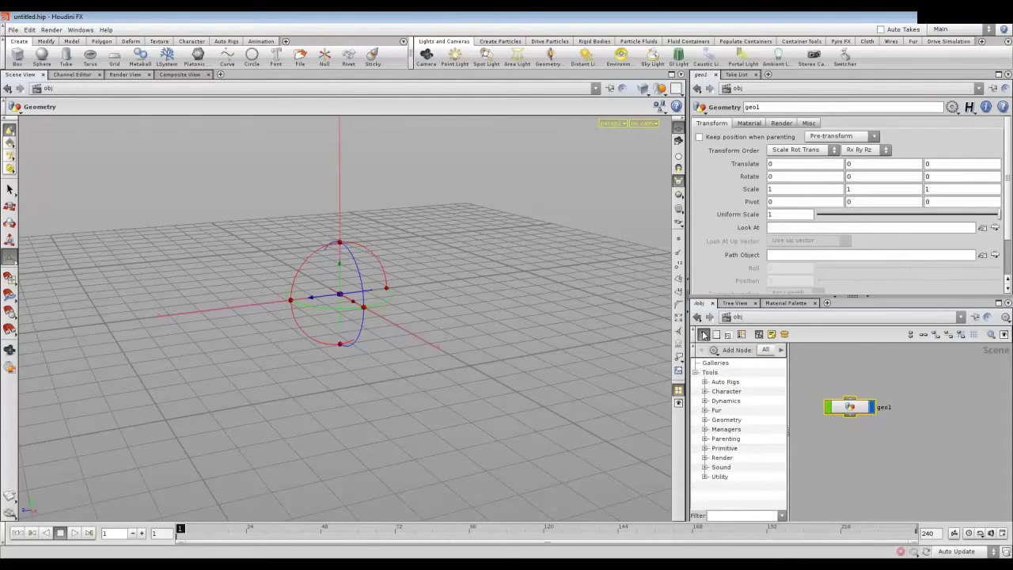
pyautogui.click(704, 335)
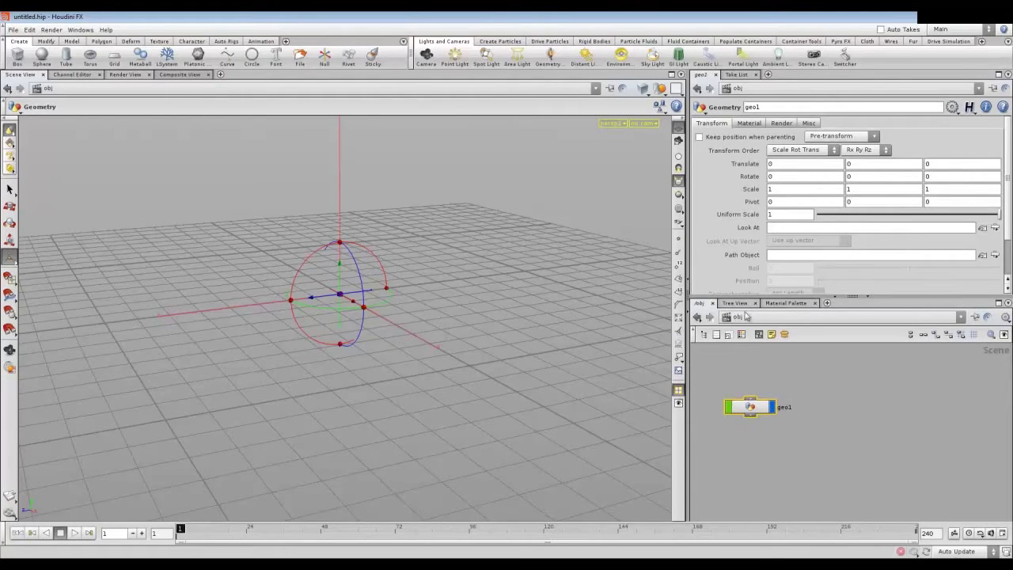
pyautogui.doubleClick(753, 408)
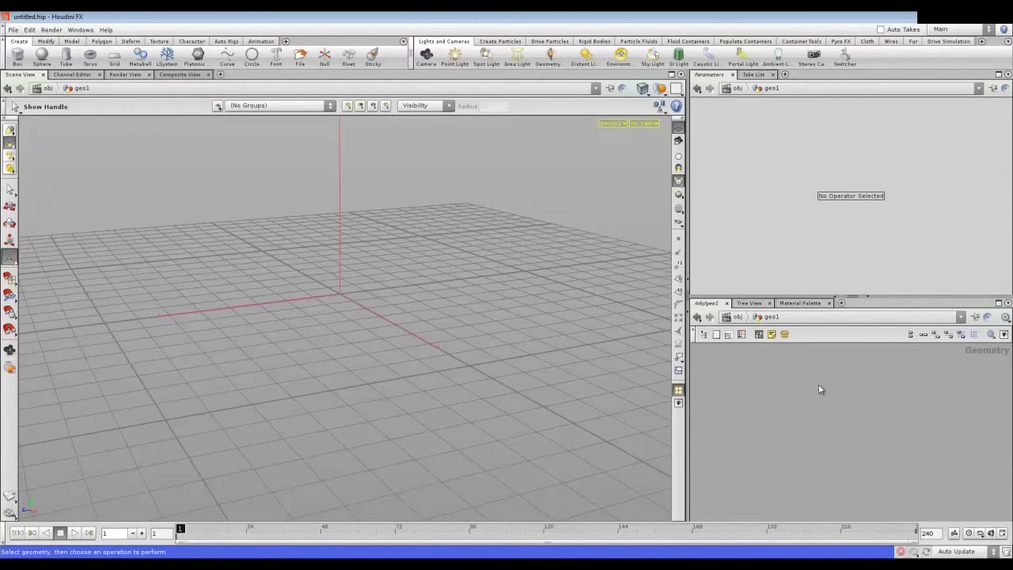
# Step: Add a Tube node, tube1, inside geo1
pyautogui.press('Tab')
pyautogui.write('Tube')
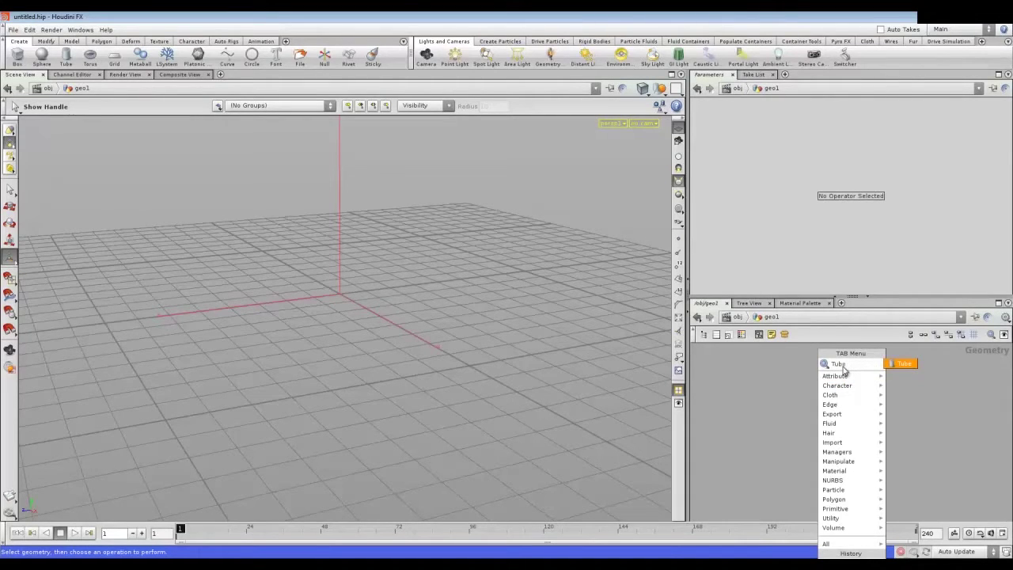
pyautogui.click(899, 365)
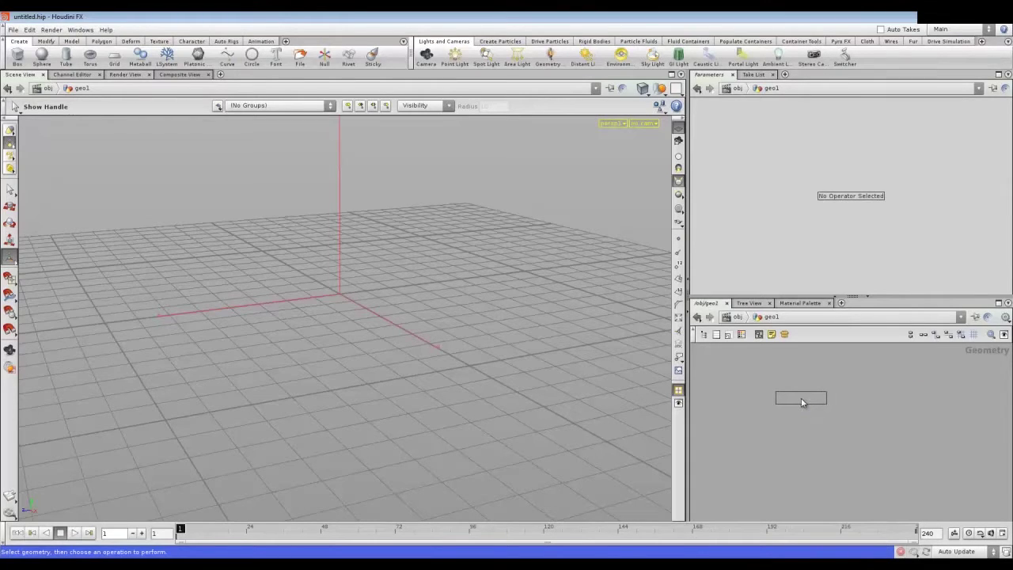
pyautogui.click(802, 401)
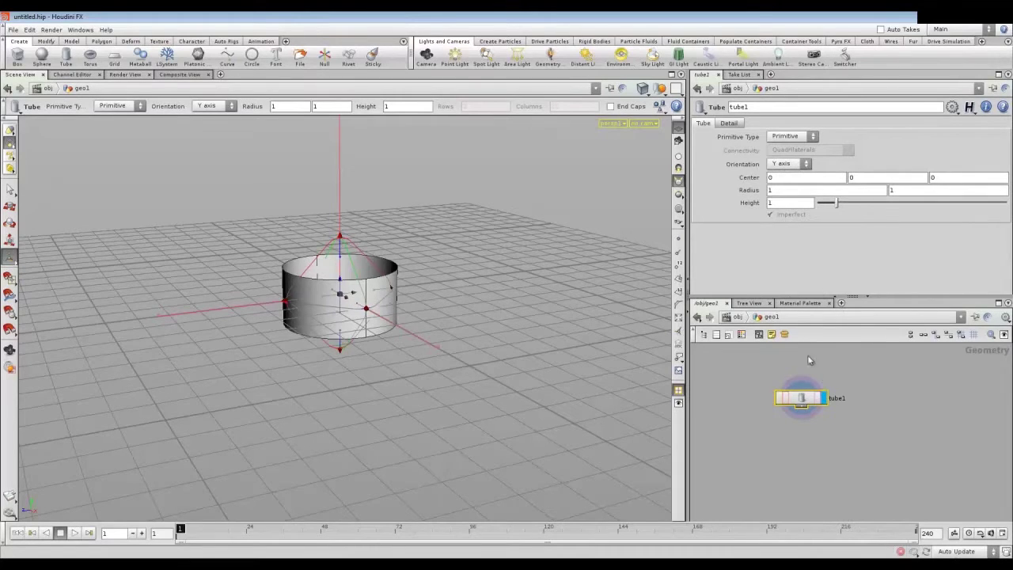
# Step: Orient tube1 along the Z axis with a height of 12
pyautogui.click(807, 165)
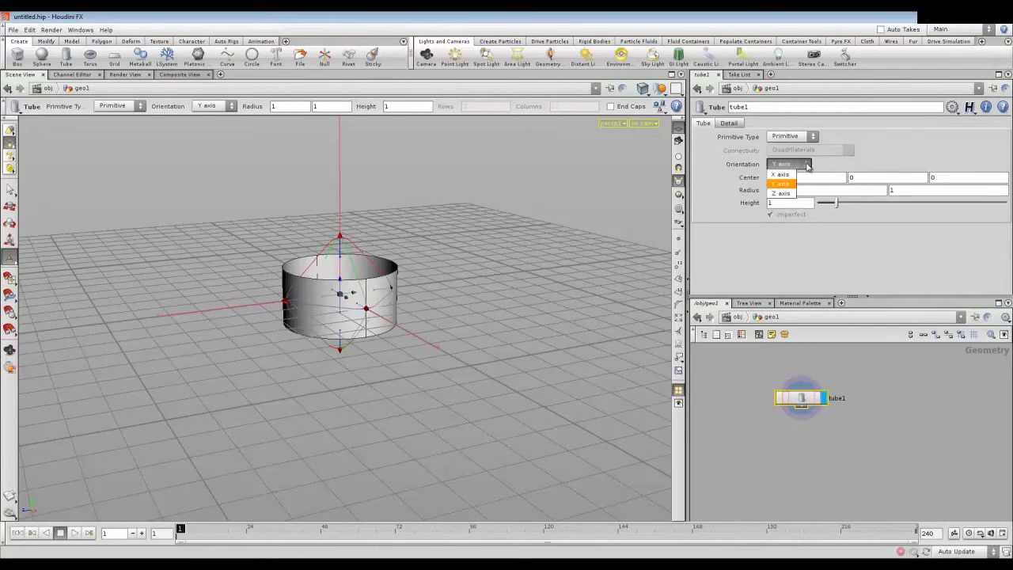
pyautogui.click(781, 193)
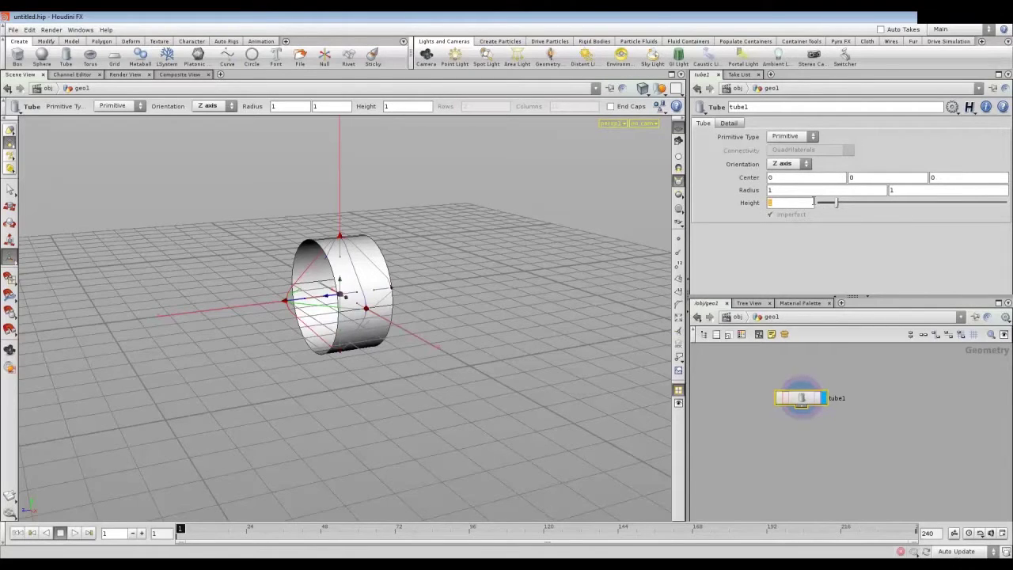
pyautogui.write('12')
pyautogui.press('Return')
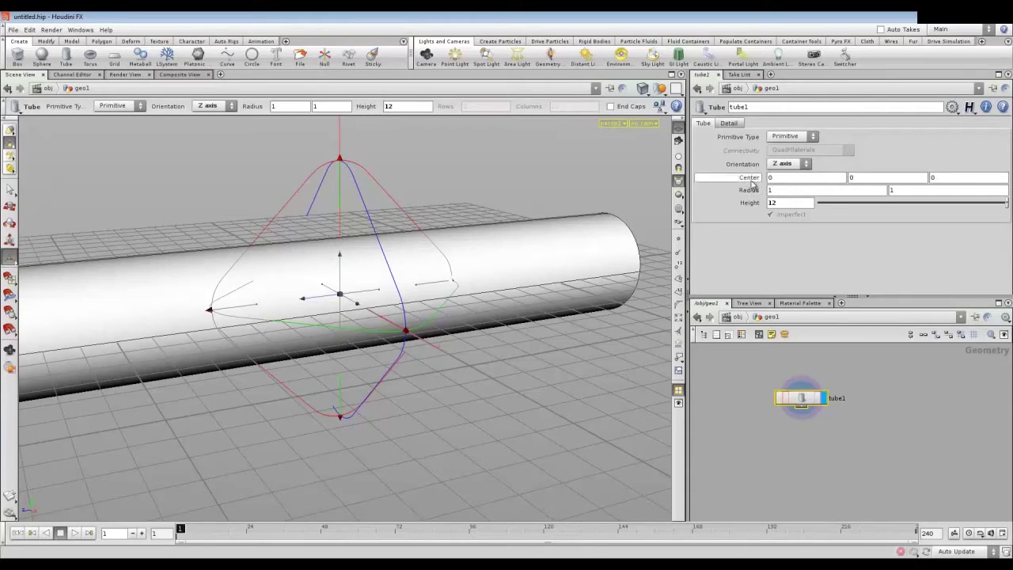
# Step: Set tube1's radius to 0.3 and orbit the view to frame the thin tube
pyautogui.click(732, 124)
pyautogui.click(701, 123)
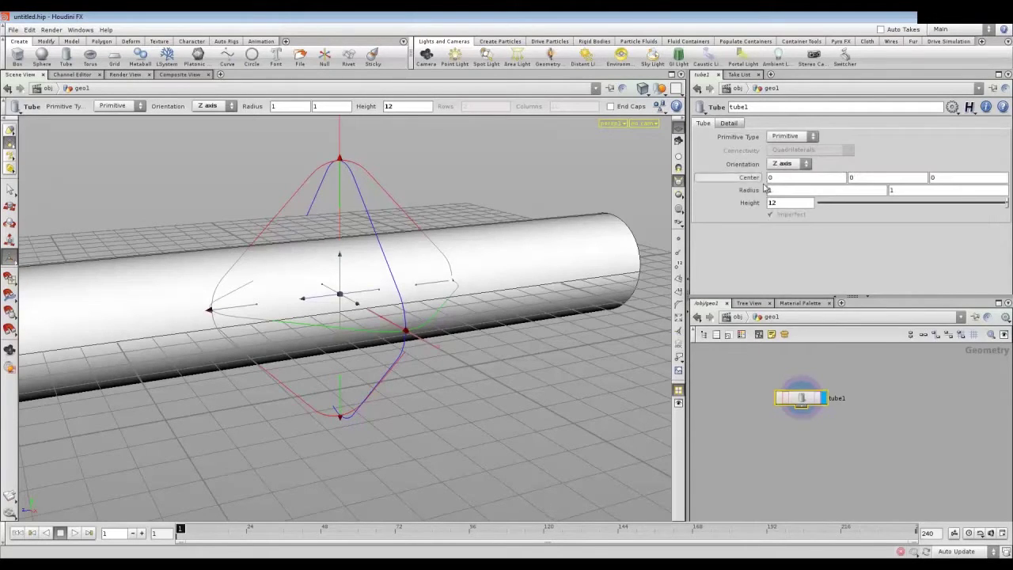
pyautogui.moveTo(747, 189)
pyautogui.mouseDown(button='middle')
pyautogui.moveTo(688, 187)
pyautogui.moveTo(709, 191)
pyautogui.mouseUp(button='middle')
pyautogui.press('Escape')
pyautogui.moveTo(339, 328)
pyautogui.mouseDown()
pyautogui.moveTo(373, 327)
pyautogui.moveTo(322, 295)
pyautogui.mouseUp()
pyautogui.press('Return')
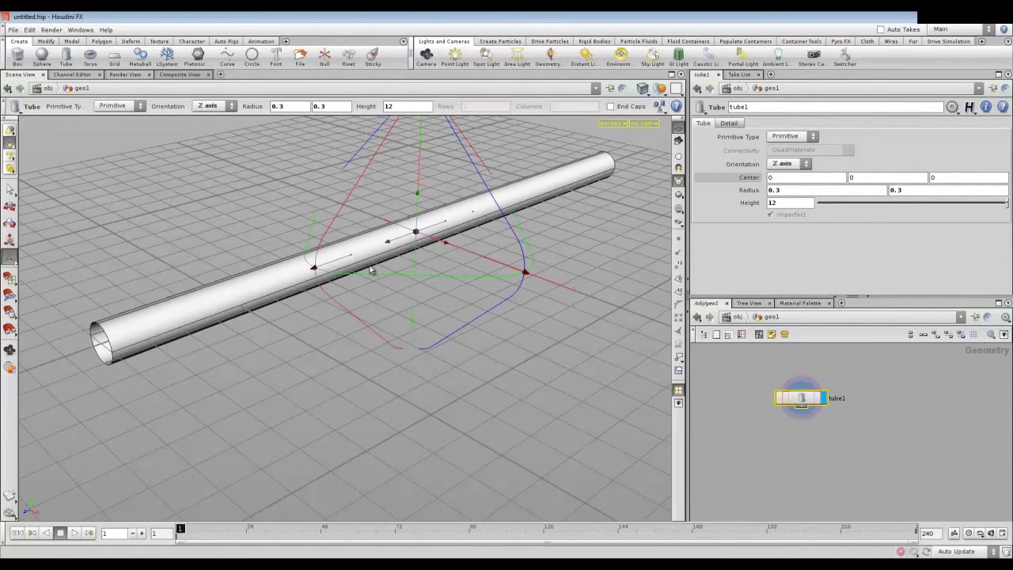
pyautogui.press('Escape')
pyautogui.moveTo(303, 355)
pyautogui.mouseDown()
pyautogui.moveTo(344, 306)
pyautogui.moveTo(423, 305)
pyautogui.moveTo(339, 337)
pyautogui.mouseUp()
pyautogui.moveTo(443, 285)
pyautogui.mouseDown()
pyautogui.moveTo(416, 335)
pyautogui.moveTo(389, 319)
pyautogui.mouseUp()
pyautogui.scroll(2, 389, 320)
pyautogui.press('Return')
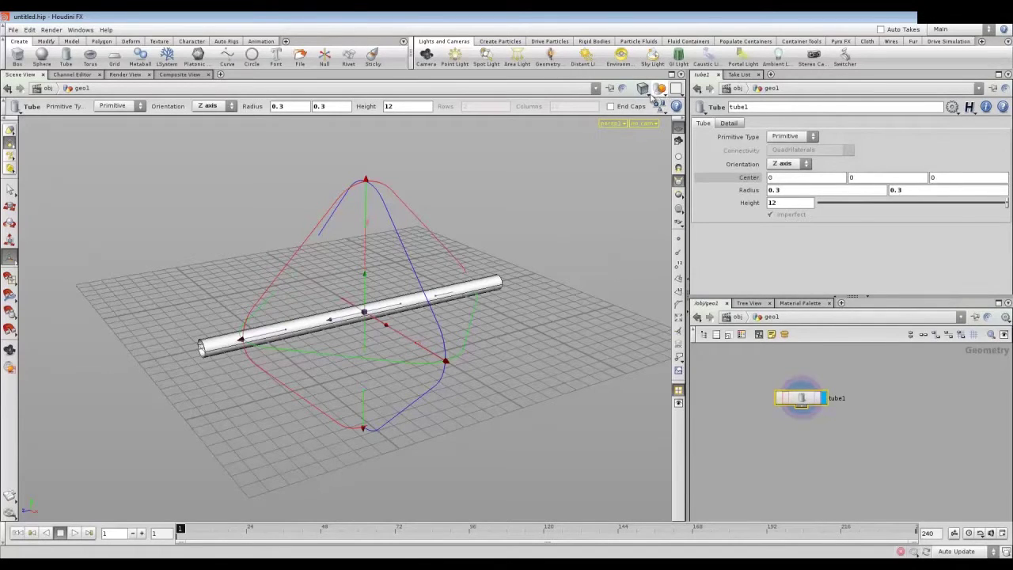
pyautogui.click(642, 88)
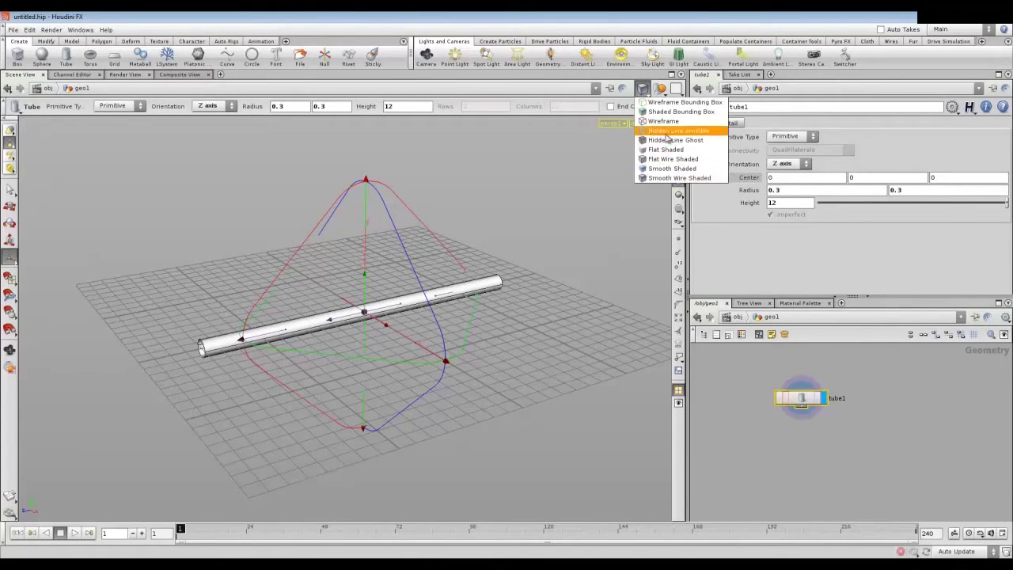
# Step: Switch the viewport shading to Wireframe
pyautogui.click(667, 178)
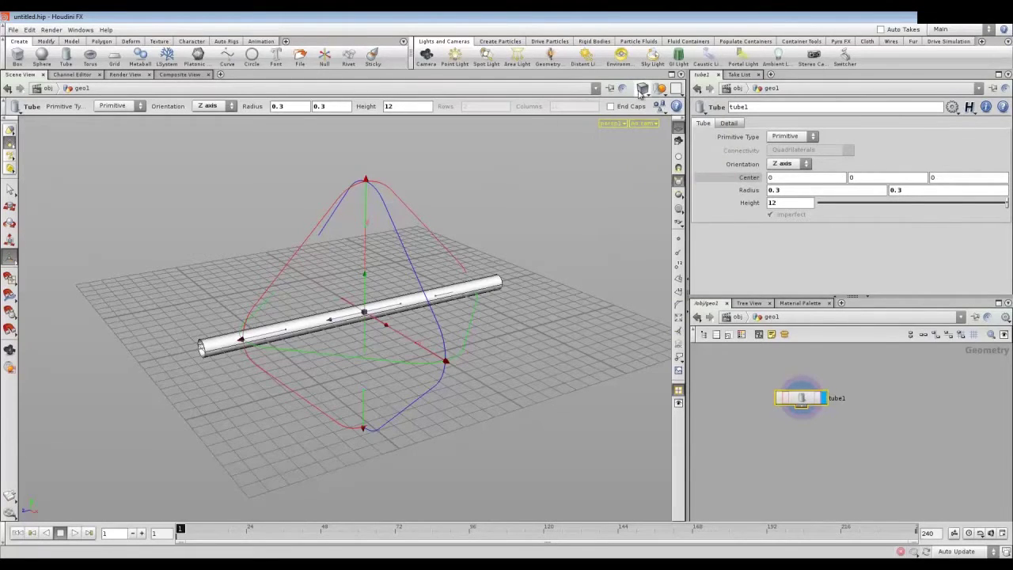
pyautogui.click(642, 89)
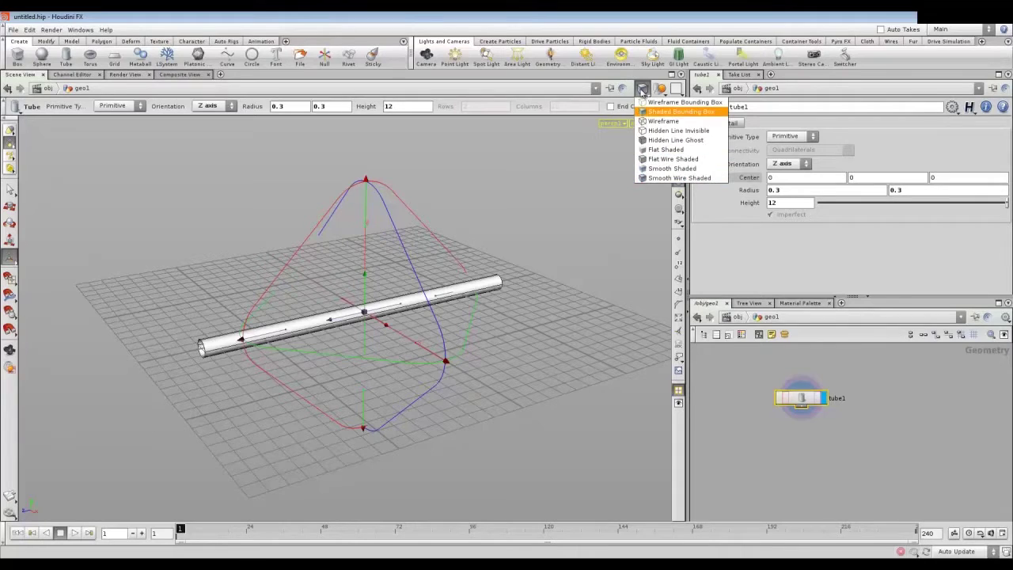
pyautogui.click(663, 121)
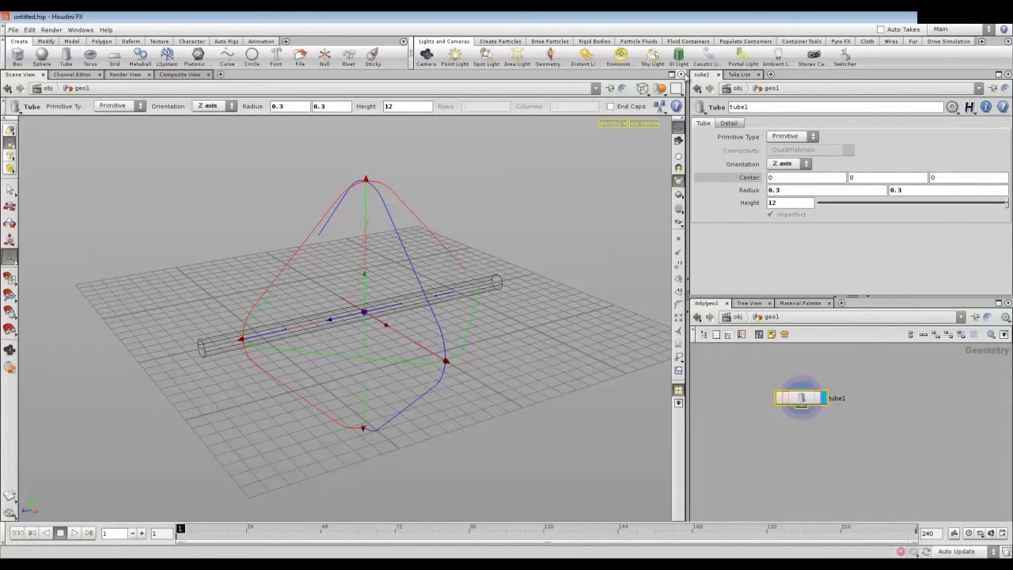
# Step: Set the other-objects display to Show All Objects
pyautogui.click(661, 89)
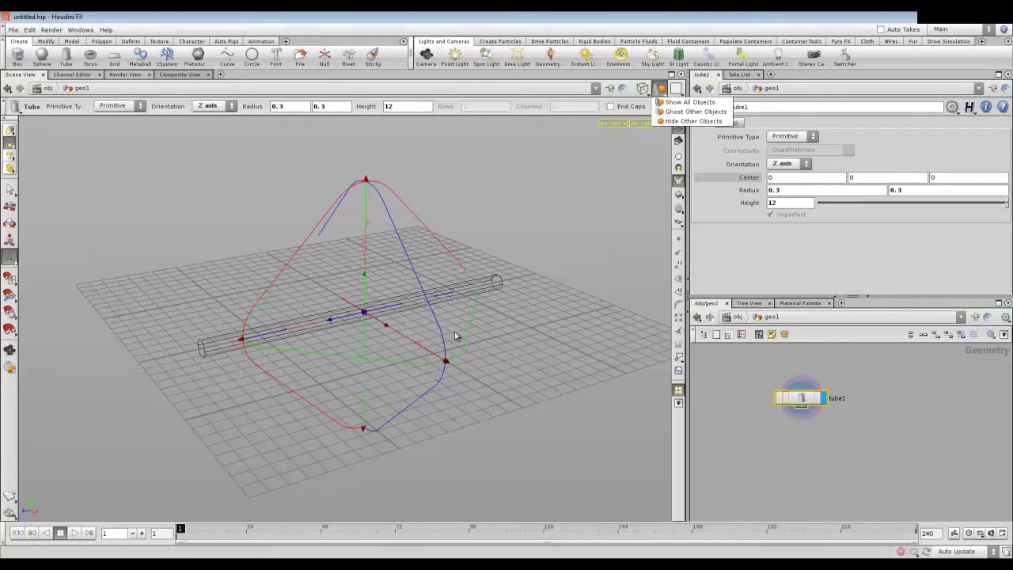
pyautogui.click(668, 102)
pyautogui.click(659, 89)
pyautogui.click(669, 104)
pyautogui.click(791, 136)
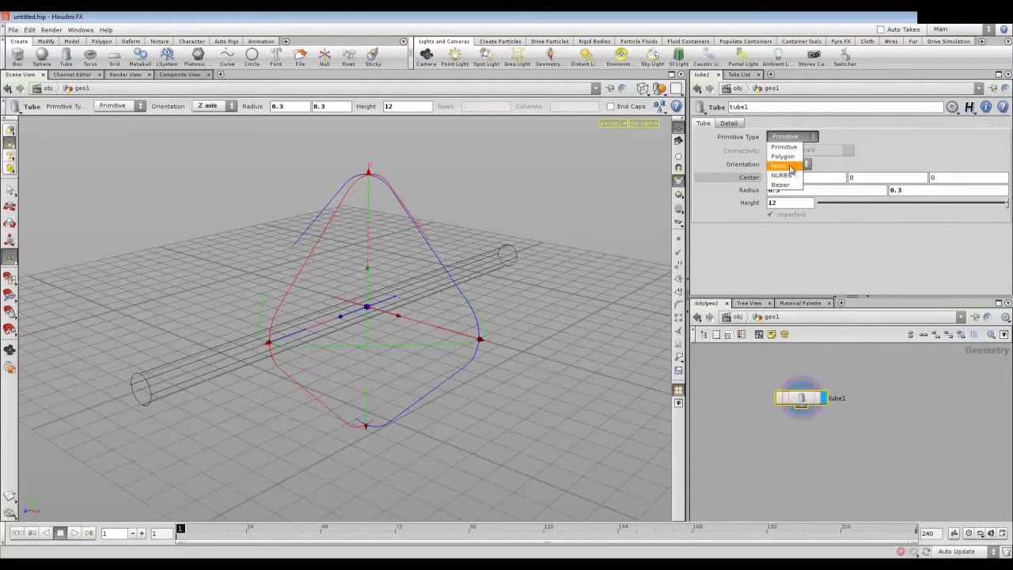
# Step: Set tube1's primitive type to Polygon with Quadrilaterals connectivity
pyautogui.click(784, 156)
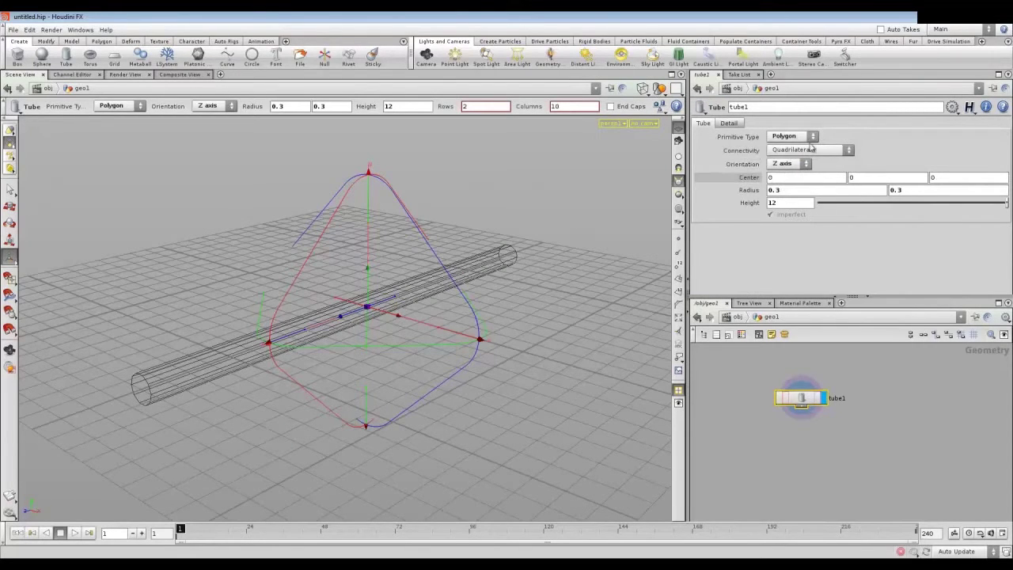
pyautogui.click(806, 150)
pyautogui.click(799, 153)
# Step: Give the tube 26 rows and 12 columns on the Detail settings
pyautogui.click(728, 123)
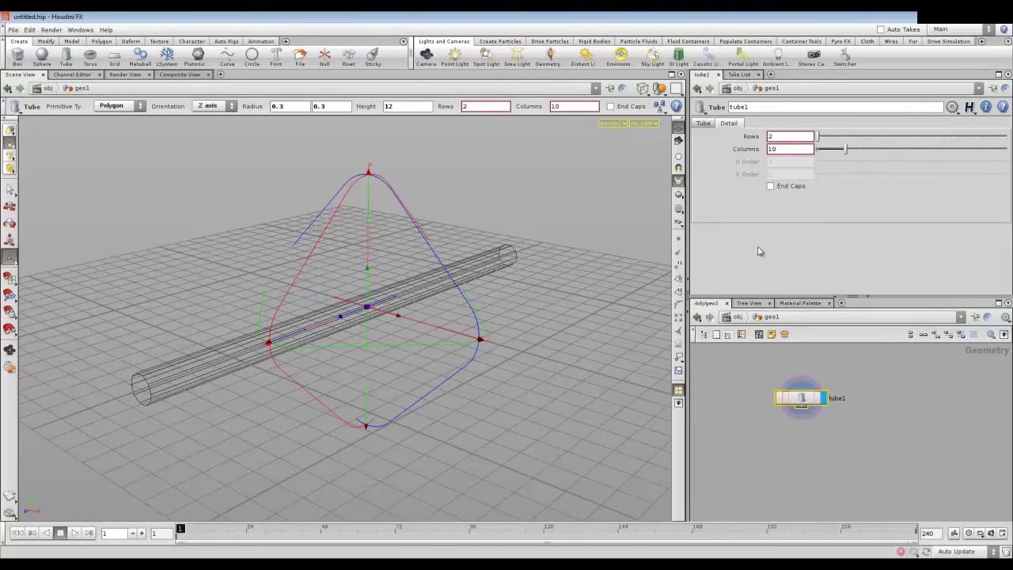
pyautogui.moveTo(818, 137); pyautogui.dragTo(889, 149)
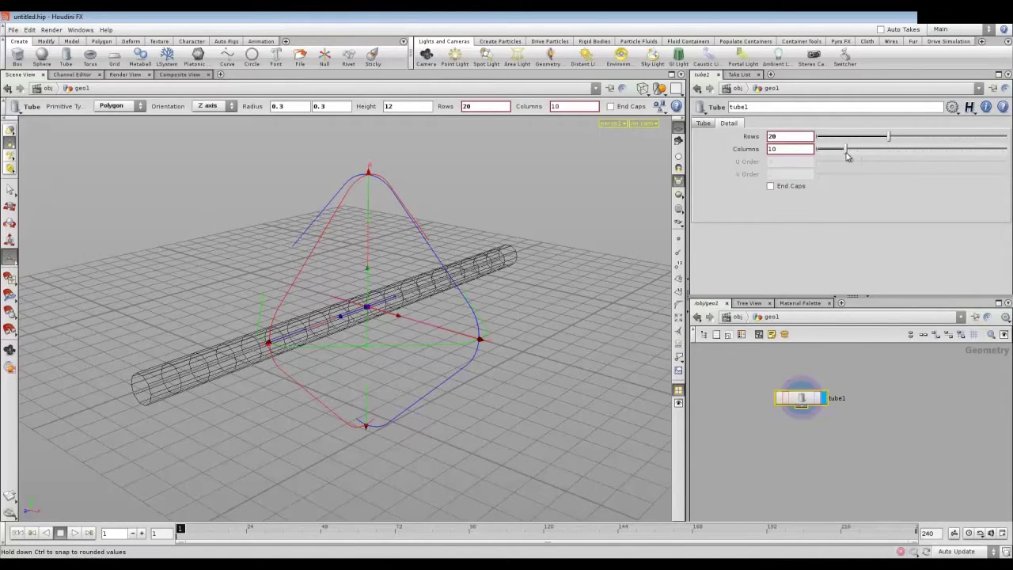
pyautogui.moveTo(847, 156); pyautogui.dragTo(853, 155)
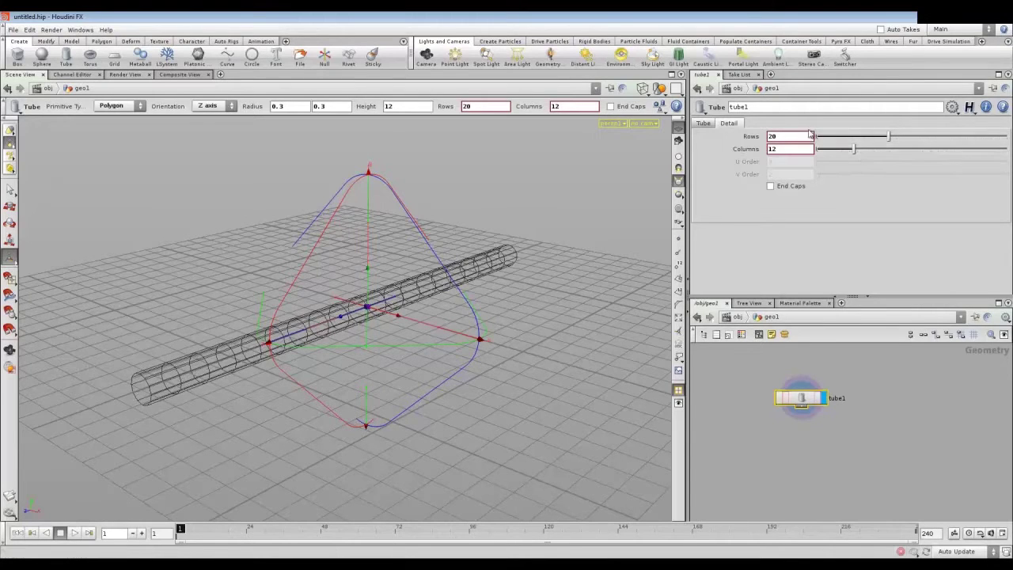
pyautogui.moveTo(888, 137); pyautogui.dragTo(913, 138)
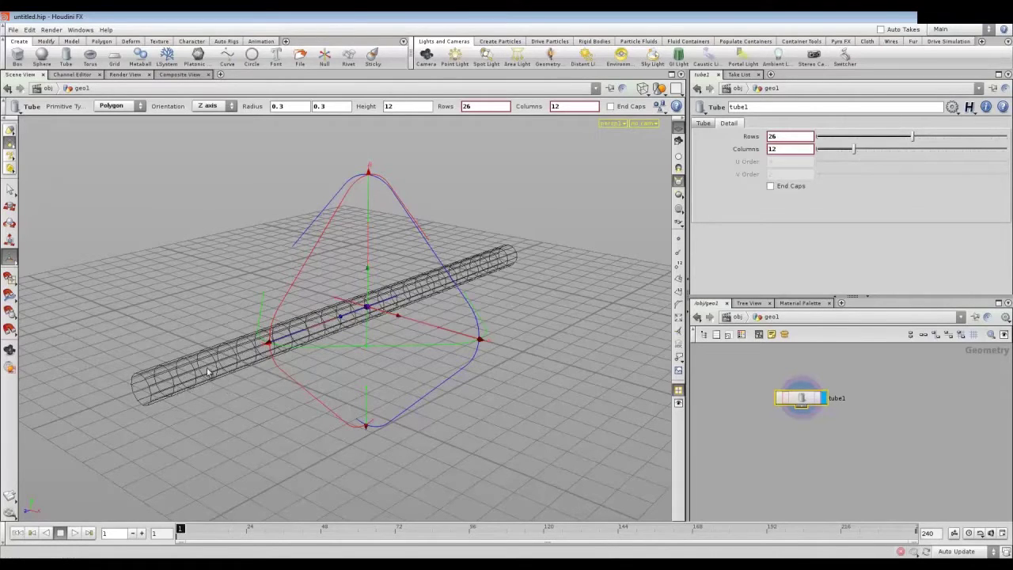
pyautogui.click(704, 123)
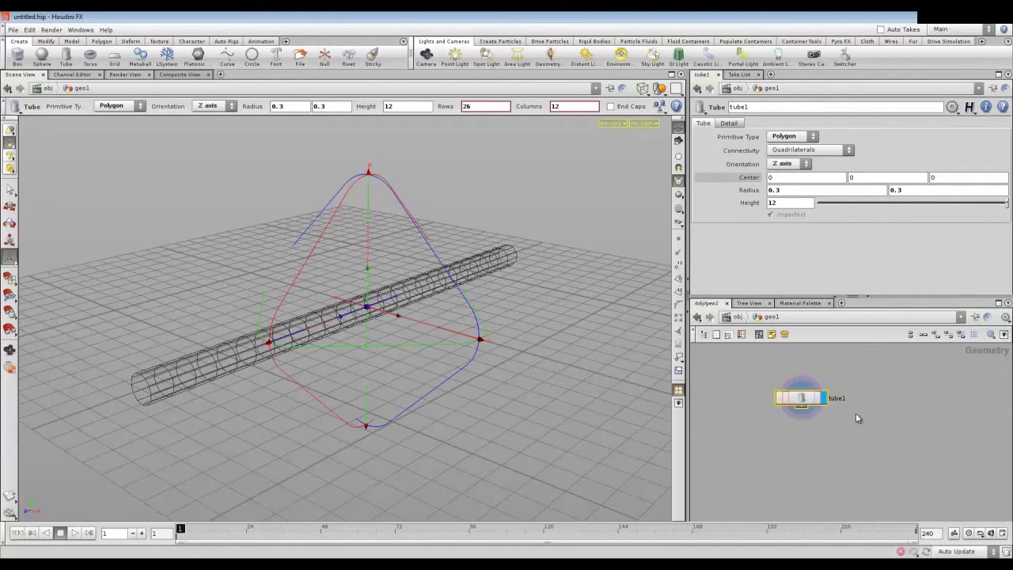
# Step: Create popnet1 from the pop search, position it below tube1, and enter its network
pyautogui.press('Tab')
pyautogui.write('pop')
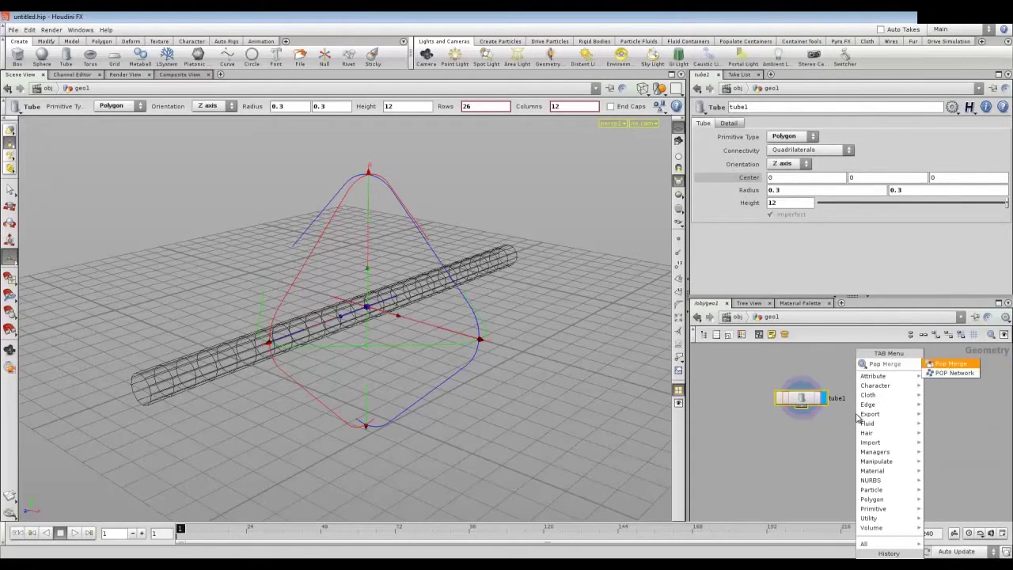
pyautogui.click(955, 374)
pyautogui.click(902, 405)
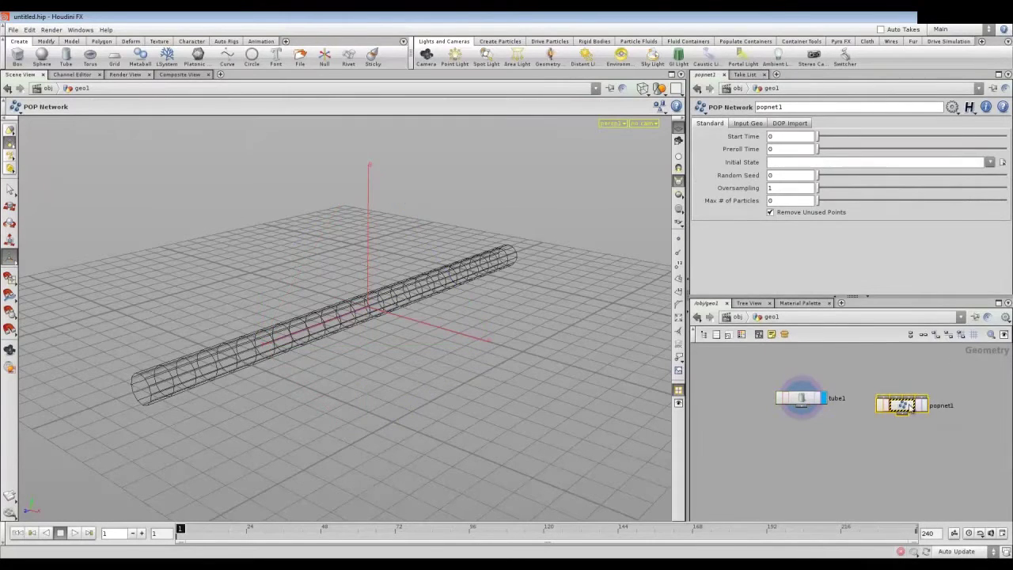
pyautogui.click(812, 457)
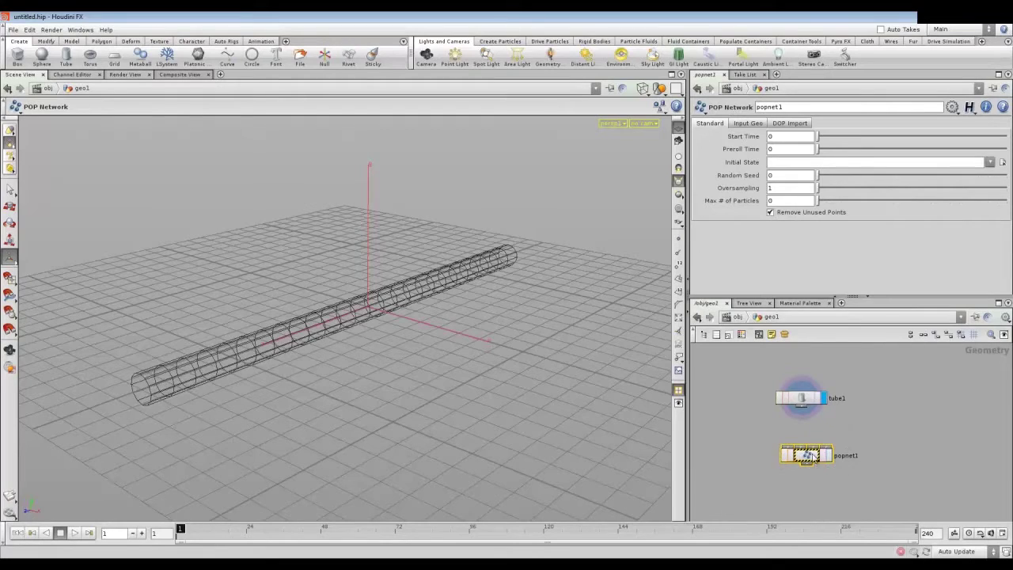
pyautogui.moveTo(814, 458); pyautogui.dragTo(857, 456)
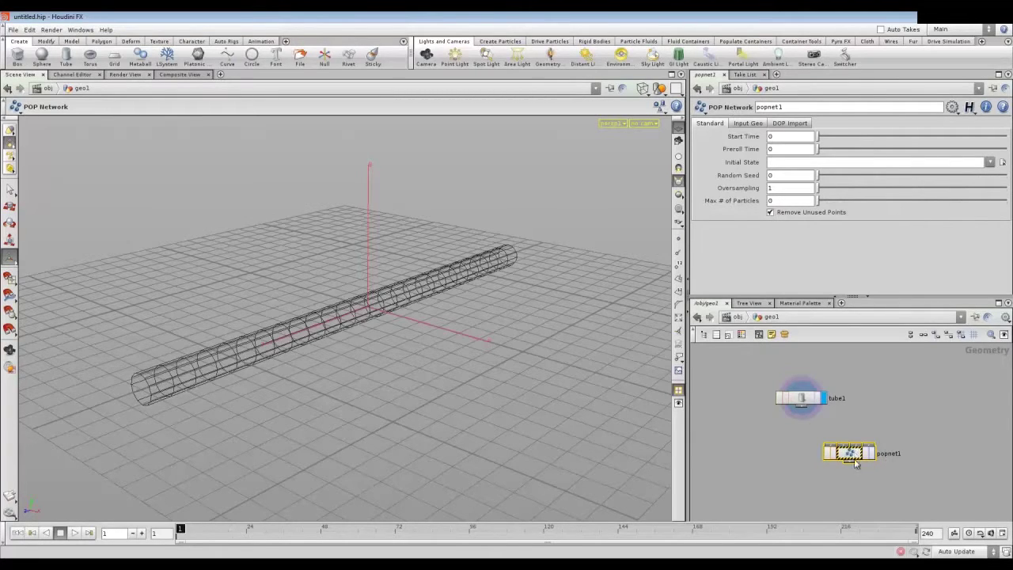
pyautogui.doubleClick(855, 455)
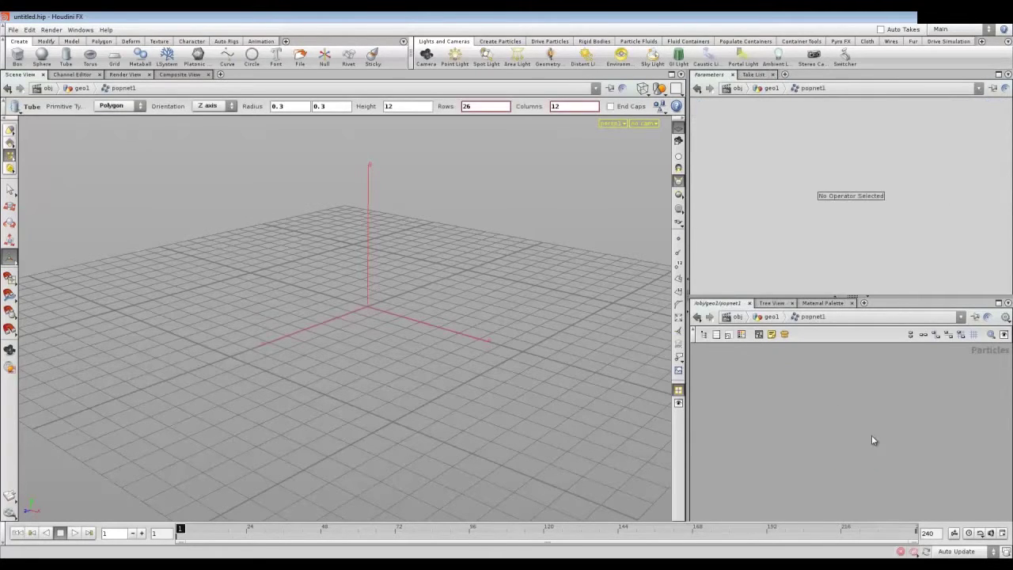
# Step: Add a Source POP node, source1, inside popnet1
pyautogui.press('Tab')
pyautogui.write('Source')
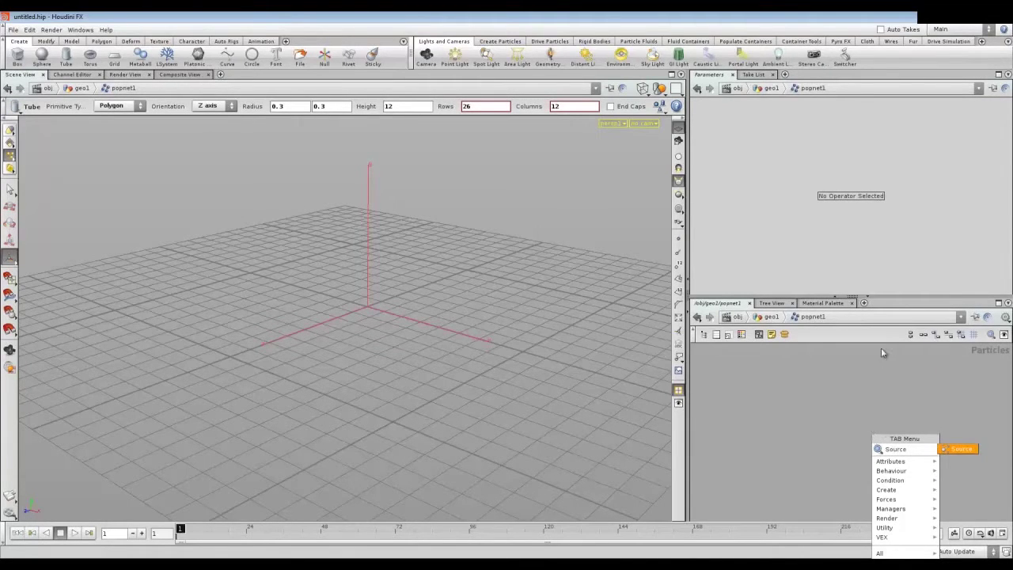
pyautogui.press('Return')
pyautogui.click(824, 430)
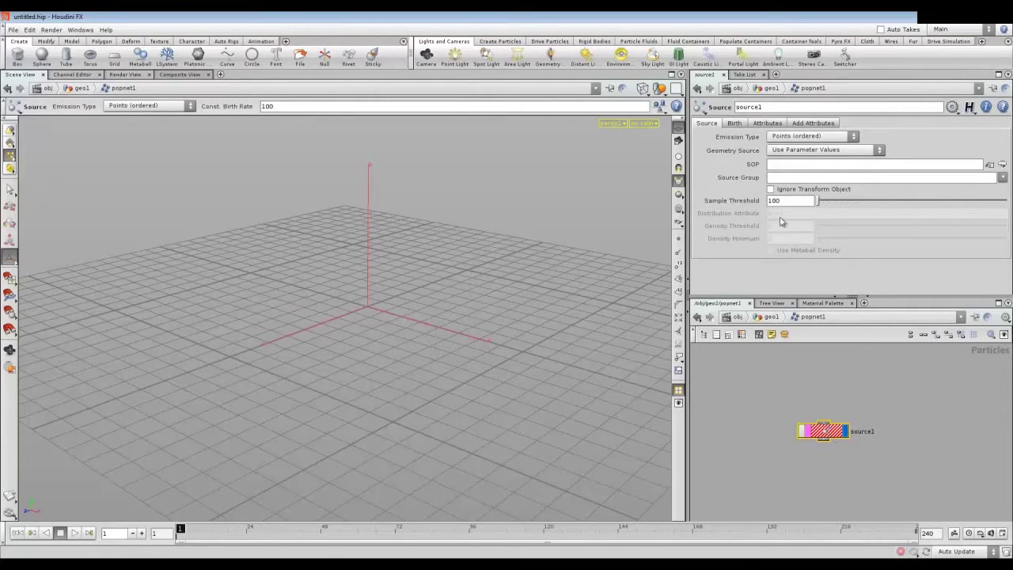
# Step: Set source1's Emission Type to Points (random)
pyautogui.click(734, 123)
pyautogui.click(706, 123)
pyautogui.click(786, 138)
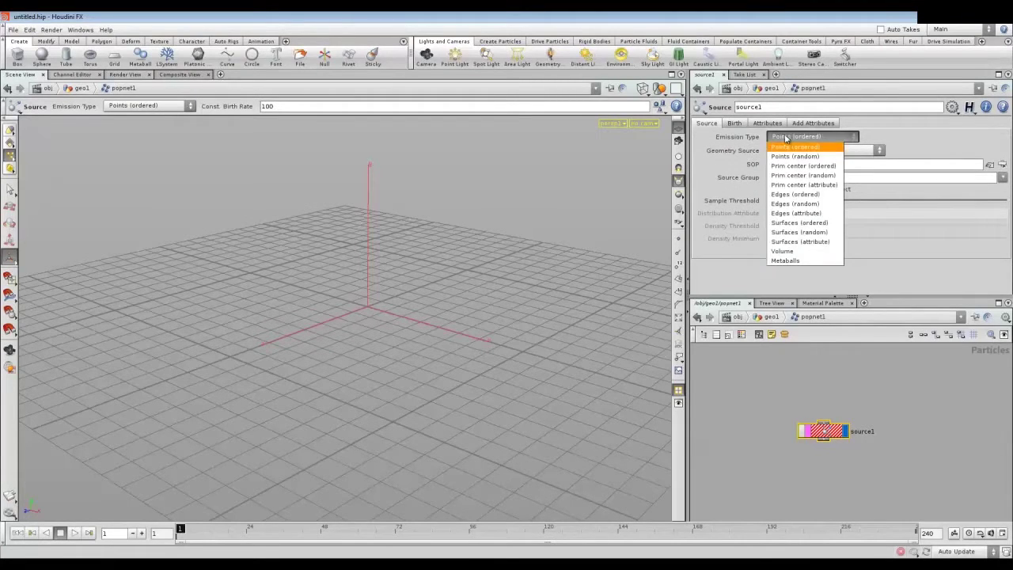
pyautogui.click(730, 145)
pyautogui.click(779, 140)
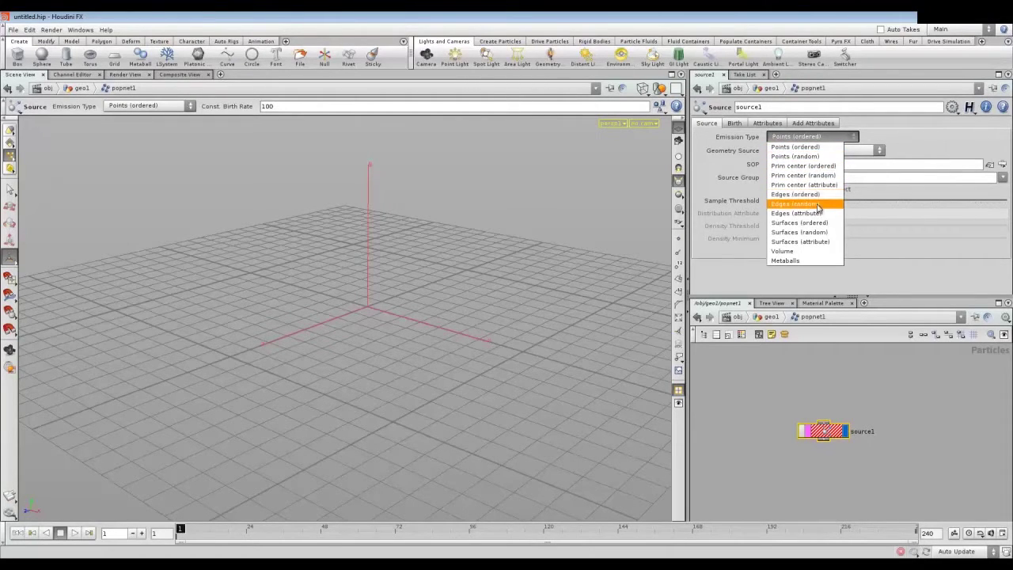
pyautogui.click(760, 144)
pyautogui.click(789, 138)
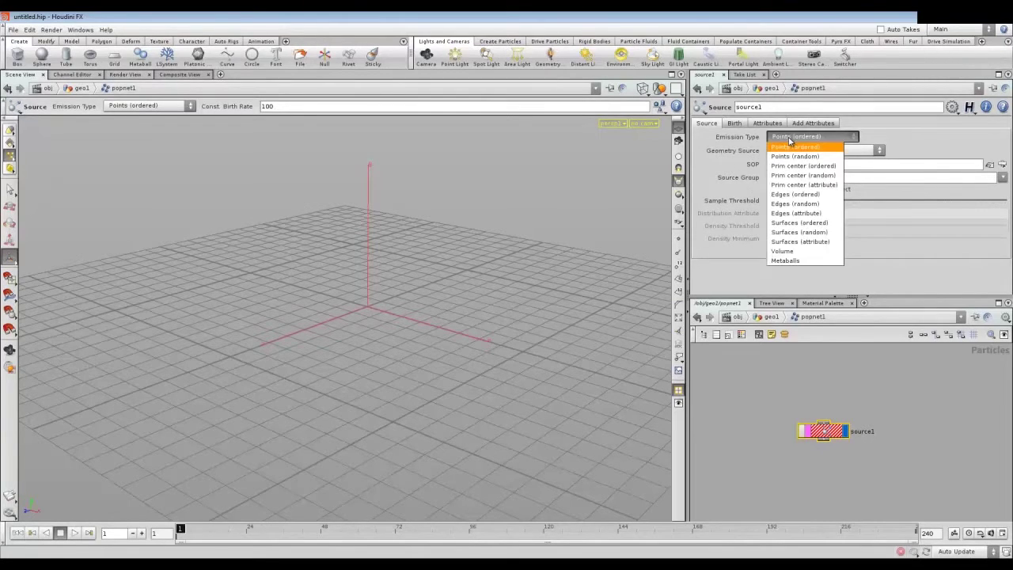
pyautogui.click(795, 156)
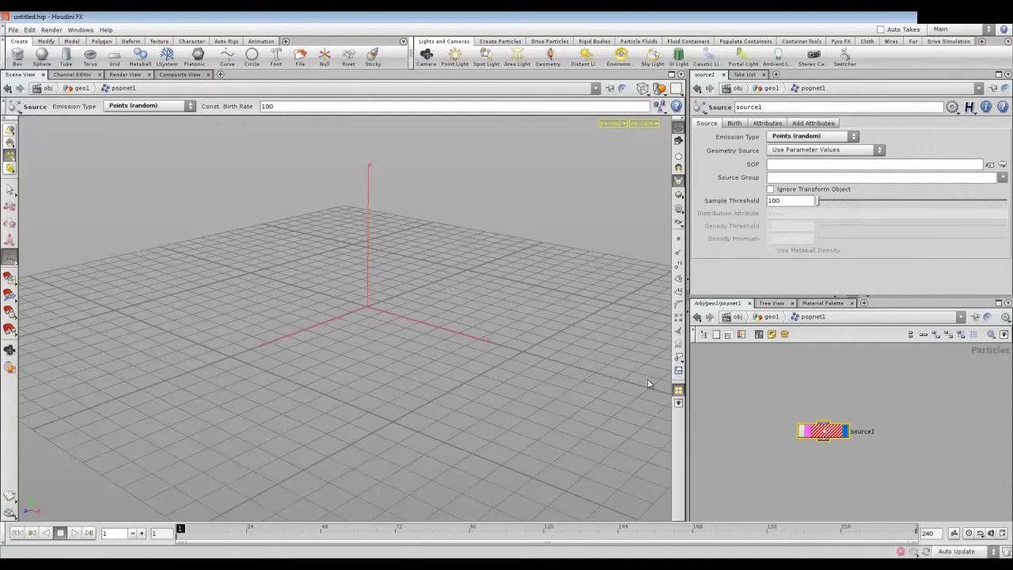
pyautogui.moveTo(368, 257); pyautogui.dragTo(332, 316, button='right')
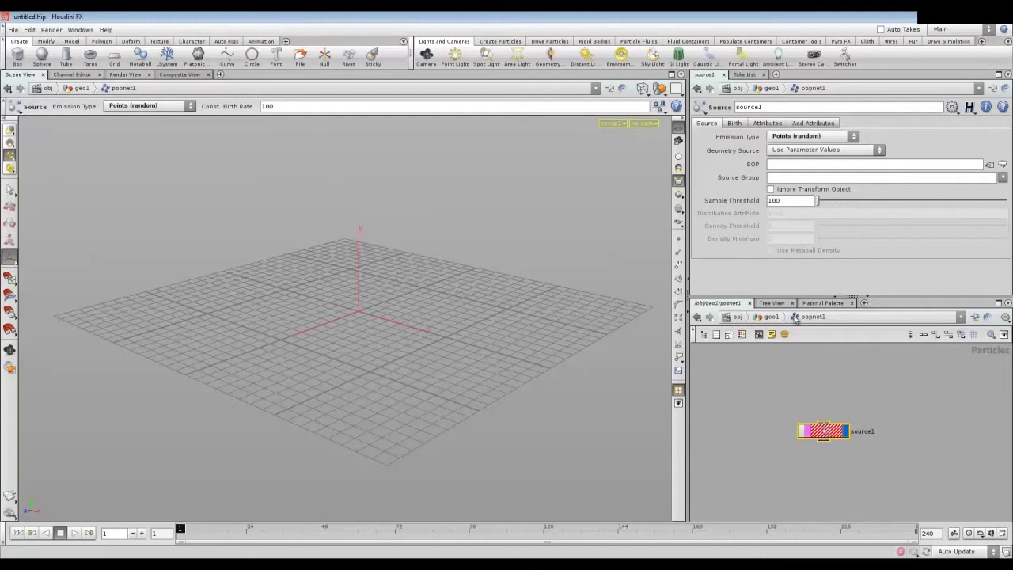
# Step: Template tube1, set popnet1's display flag, and open source1's geometry operator chooser
pyautogui.click(738, 317)
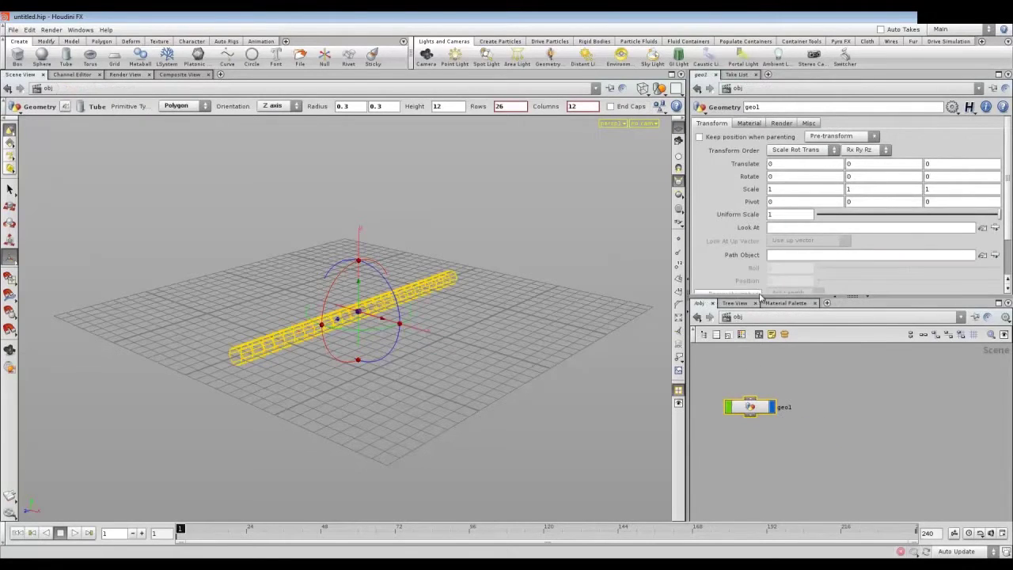
pyautogui.doubleClick(756, 409)
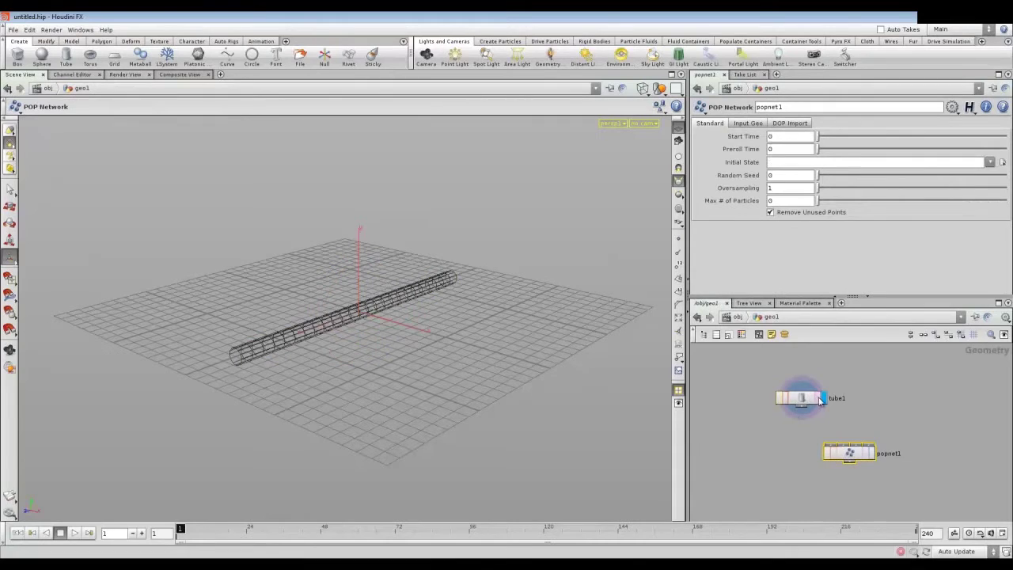
pyautogui.click(813, 398)
pyautogui.click(871, 454)
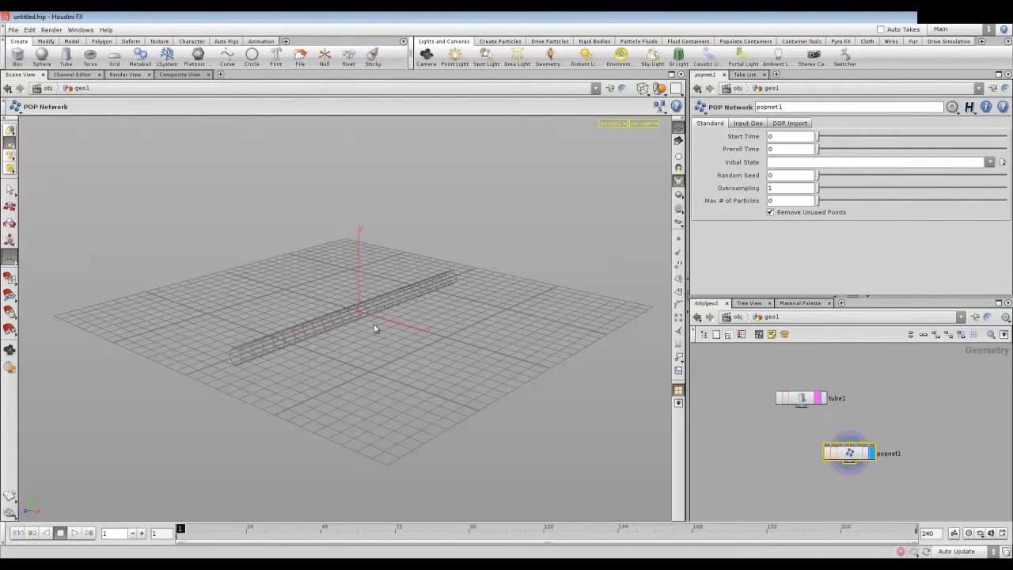
pyautogui.doubleClick(849, 453)
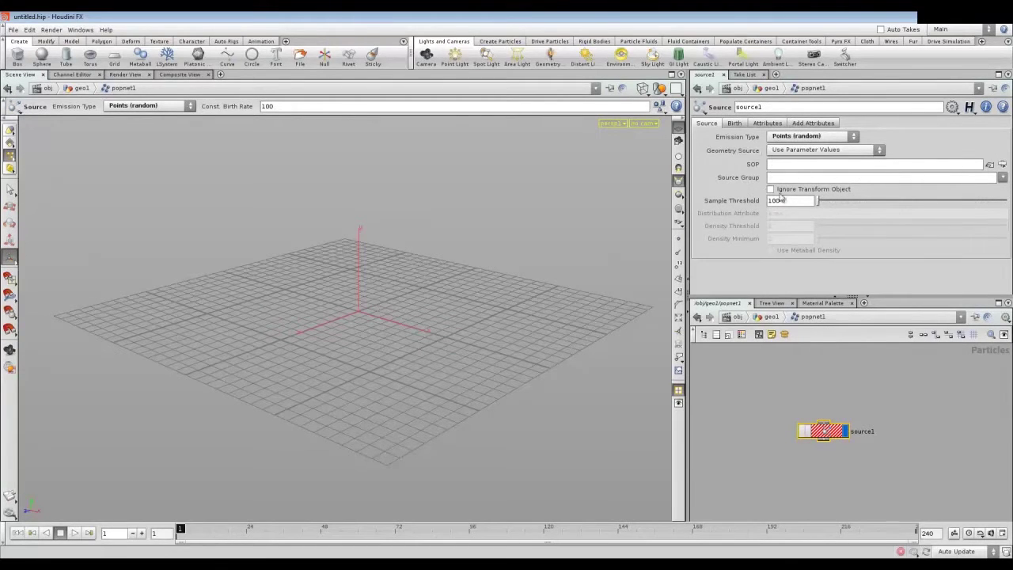
pyautogui.click(1002, 164)
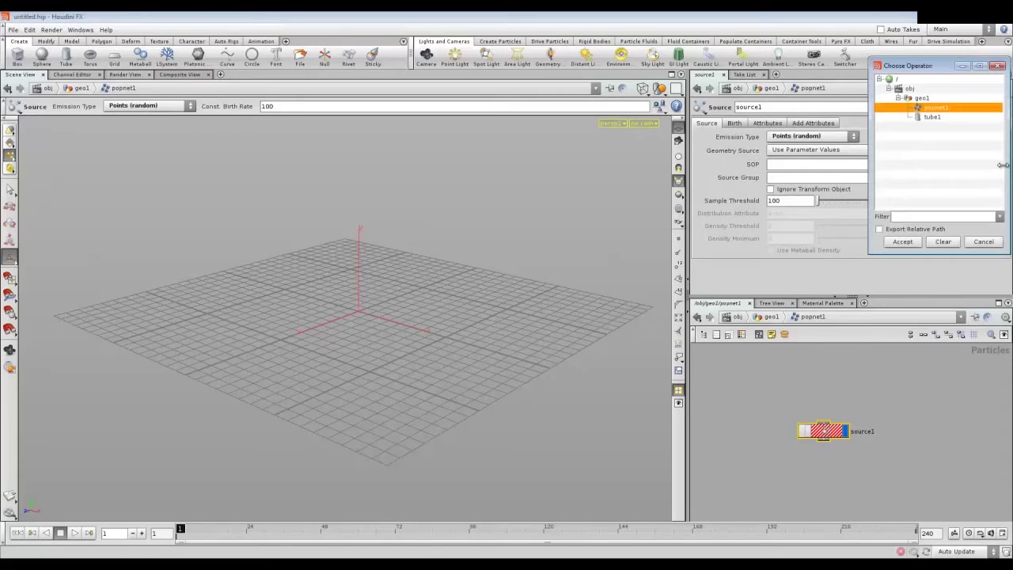
# Step: Choose tube1 as source1's emission geometry (/obj/geo1/tube1), then return to the geo1 network
pyautogui.click(928, 117)
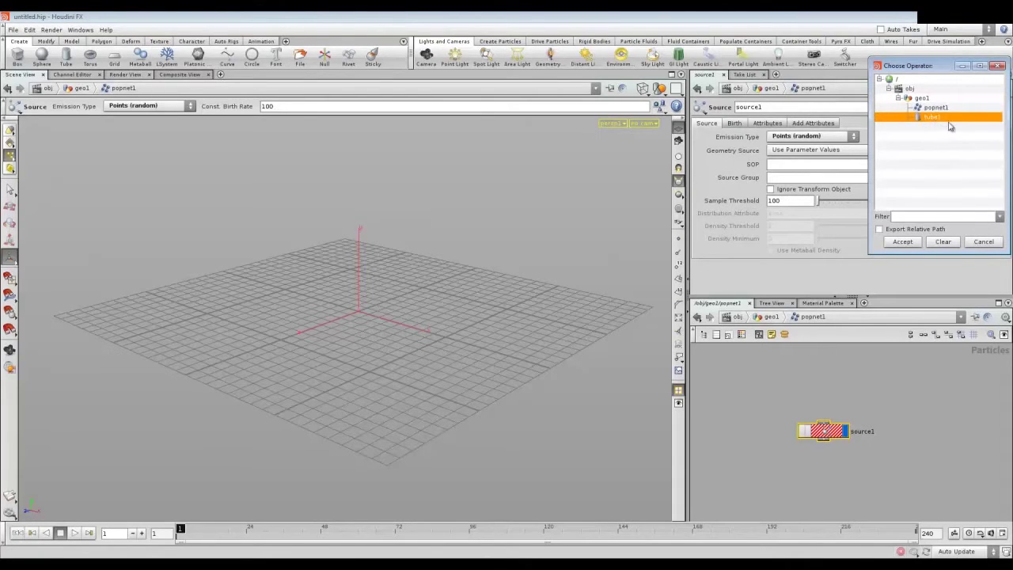
pyautogui.click(903, 243)
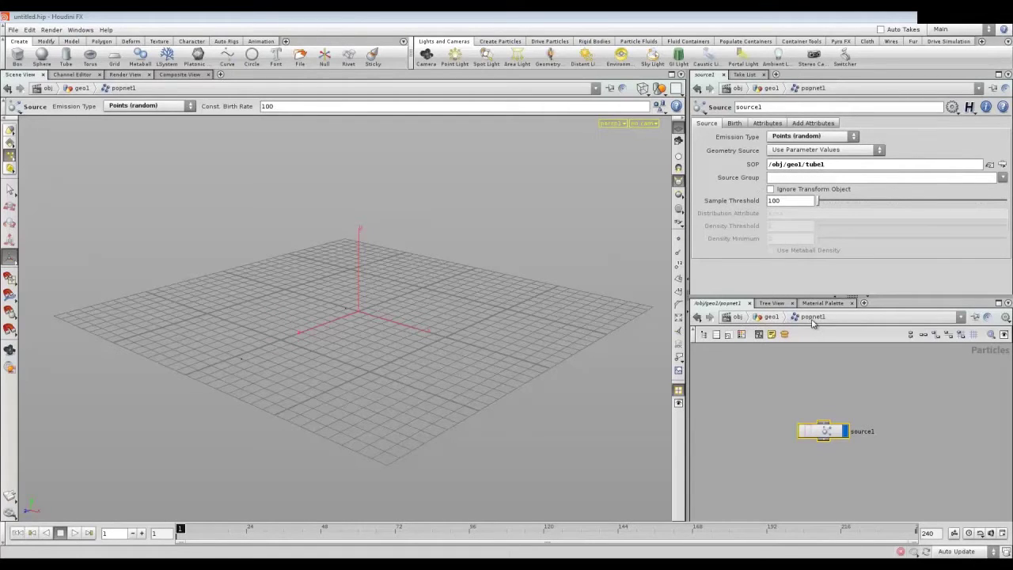
pyautogui.click(769, 319)
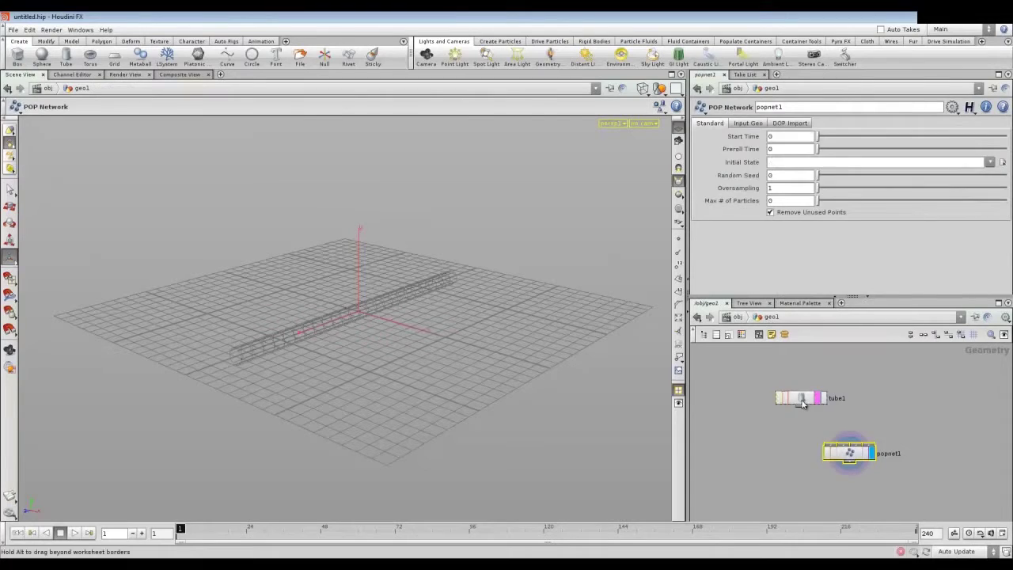
# Step: Inspect tube1, then check source1's geometry path and Birth settings inside popnet1
pyautogui.click(801, 400)
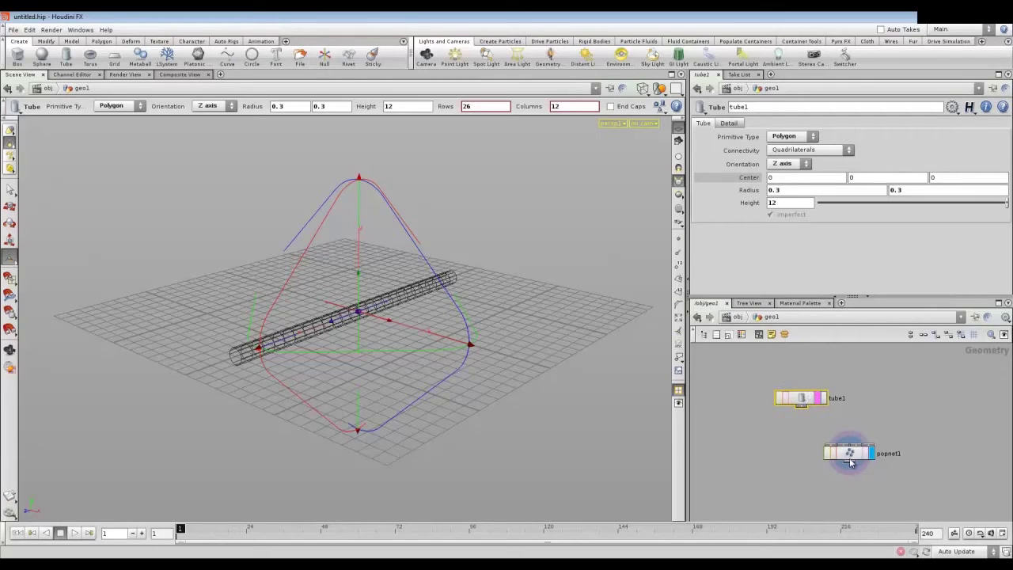
pyautogui.doubleClick(849, 454)
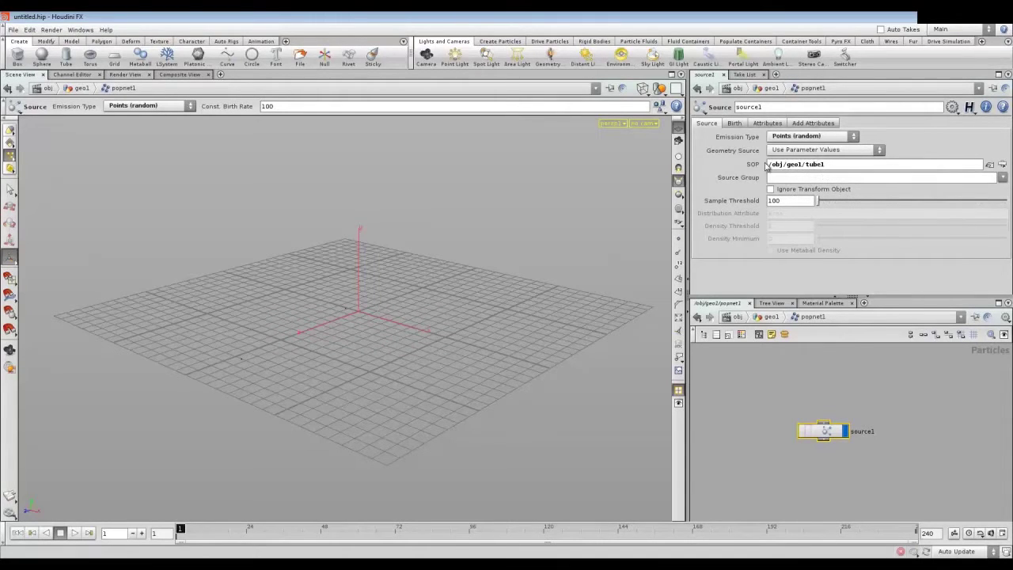
pyautogui.doubleClick(835, 165)
pyautogui.press('Return')
pyautogui.doubleClick(768, 163)
pyautogui.click(734, 124)
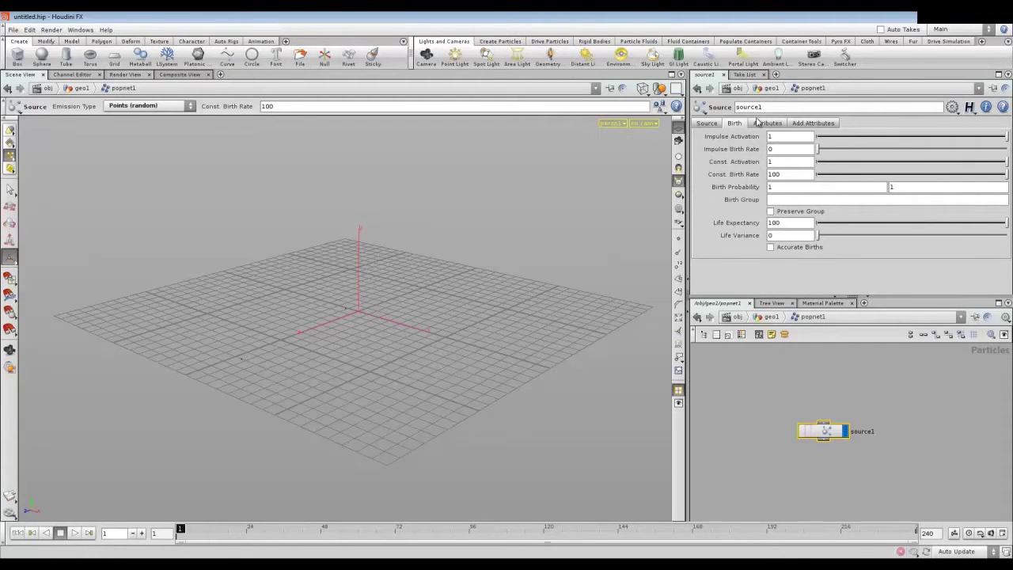
pyautogui.click(707, 124)
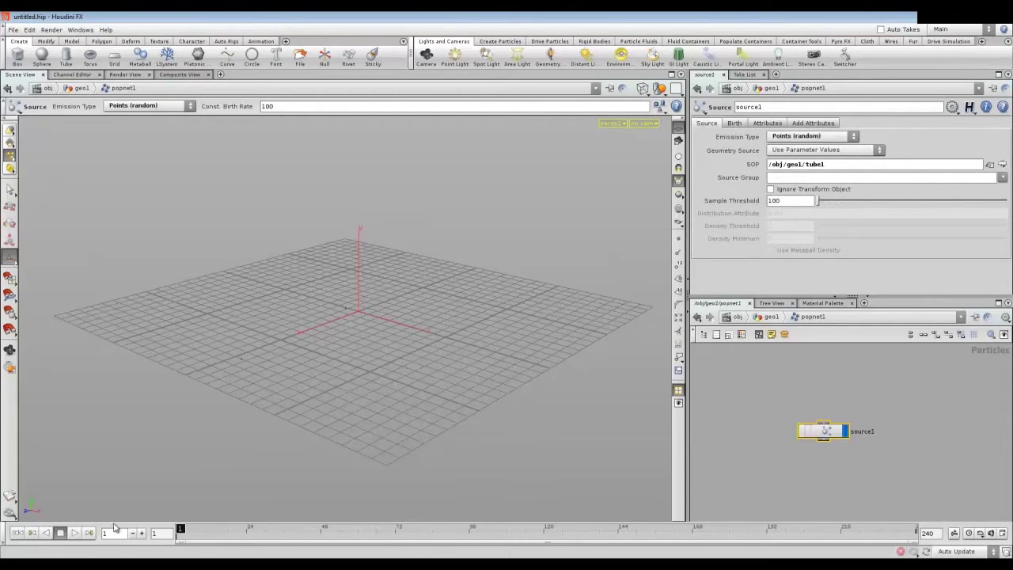
# Step: Back in geo1, display tube1 and move popnet1 up and right of tube1
pyautogui.click(774, 317)
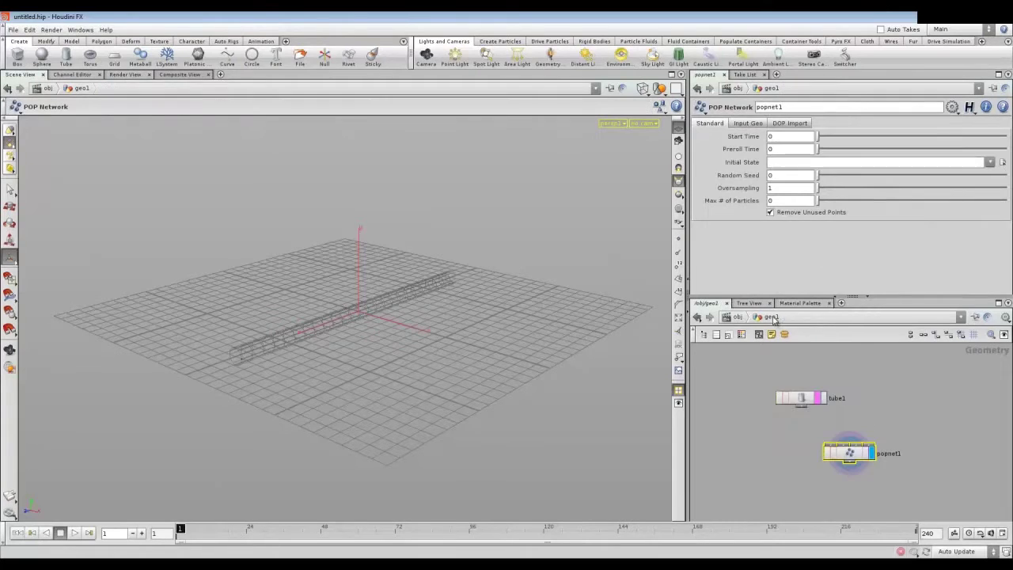
pyautogui.click(819, 399)
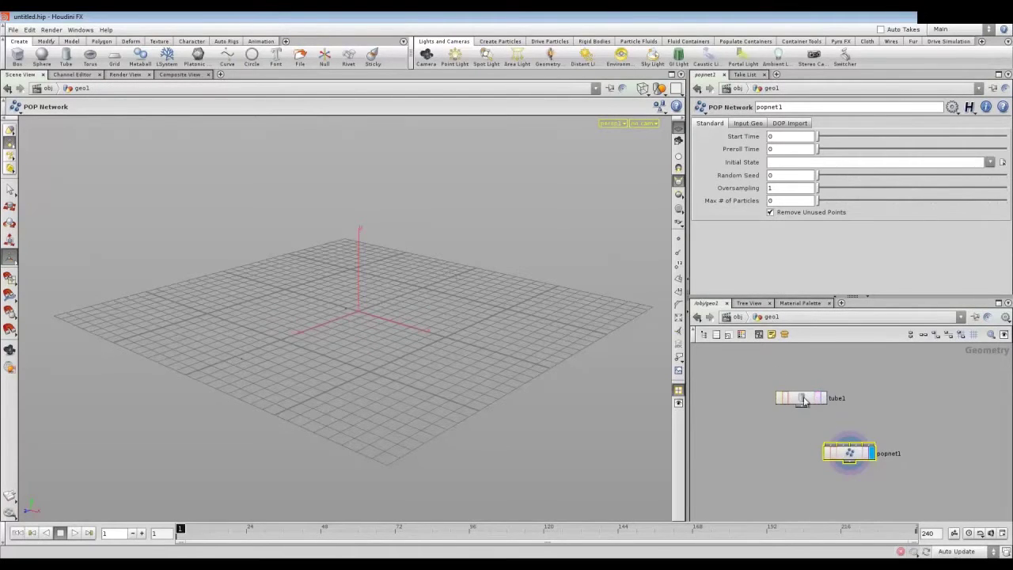
pyautogui.click(804, 399)
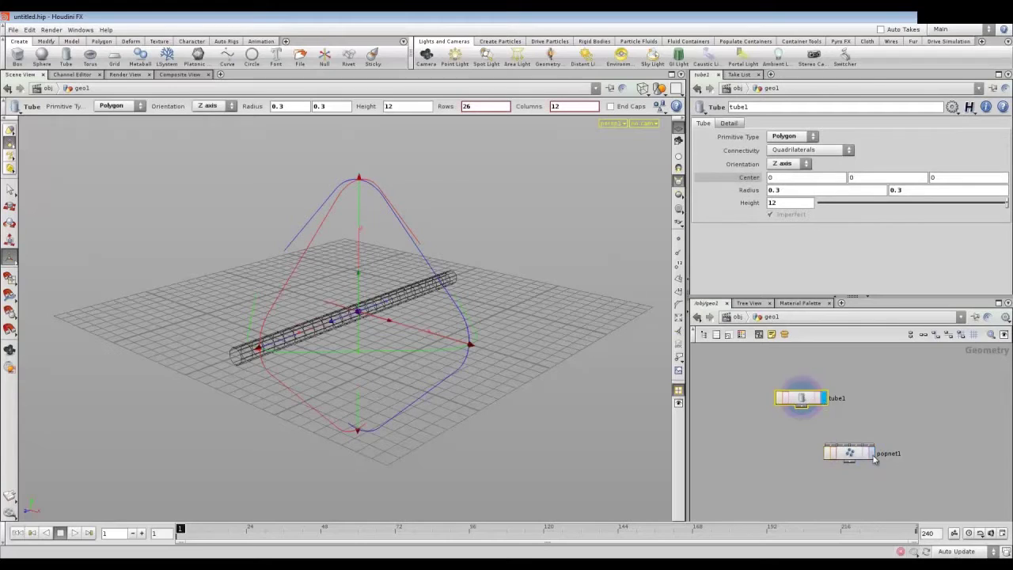
pyautogui.moveTo(875, 459); pyautogui.dragTo(871, 378)
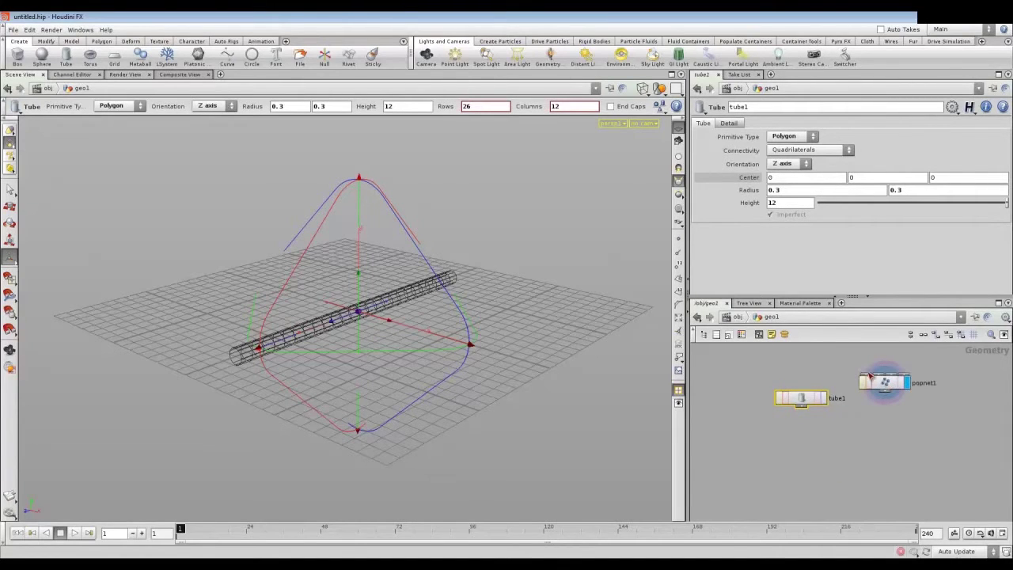
# Step: Play the particle simulation and orbit the view around the tube
pyautogui.click(74, 533)
pyautogui.moveTo(290, 312); pyautogui.dragTo(300, 306)
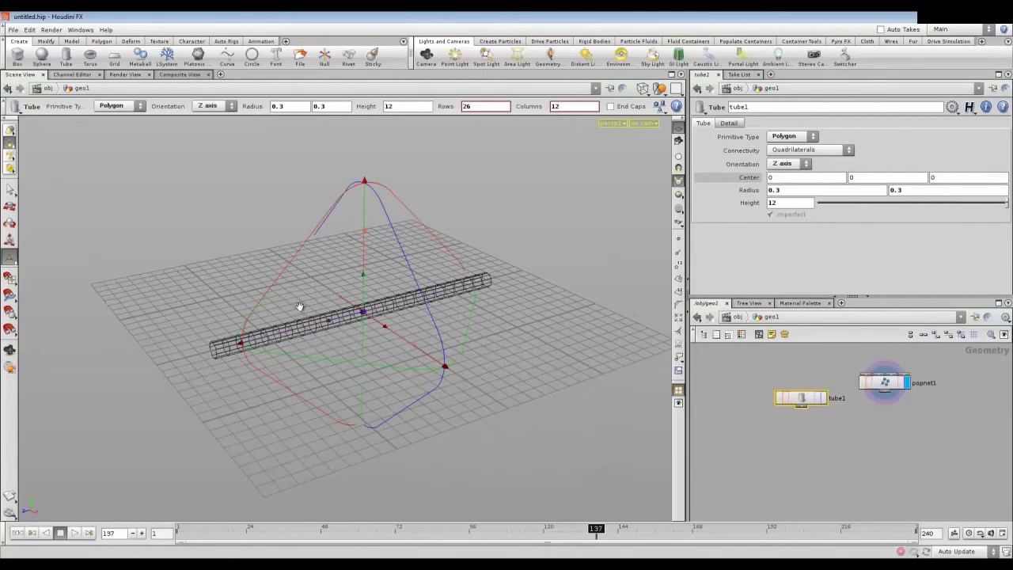
pyautogui.press('Escape')
pyautogui.moveTo(351, 335)
pyautogui.mouseDown()
pyautogui.moveTo(334, 328)
pyautogui.moveTo(322, 341)
pyautogui.mouseUp()
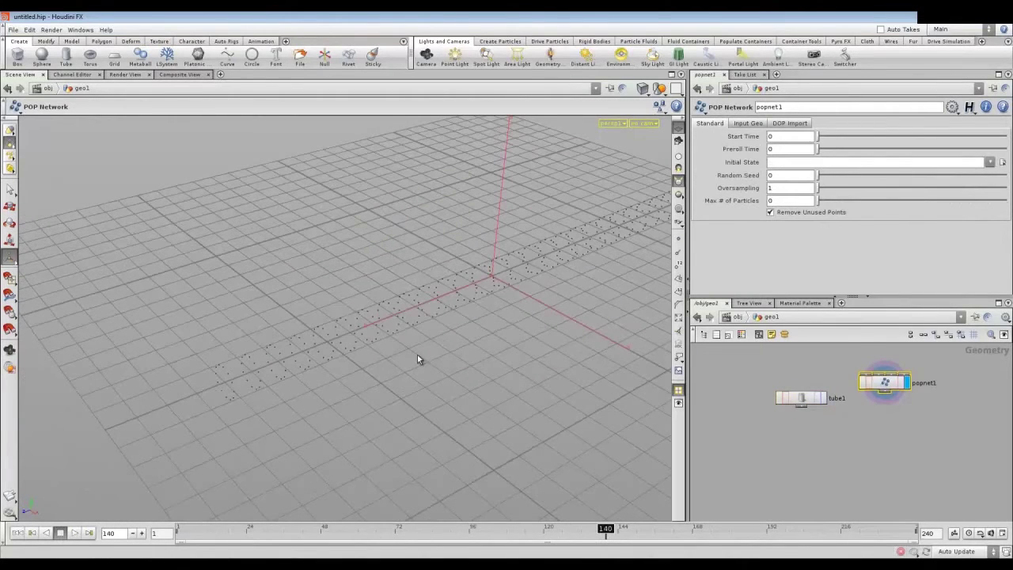
# Step: Show tube1 as a template wireframe, reframe the view, and dive into popnet1
pyautogui.click(820, 398)
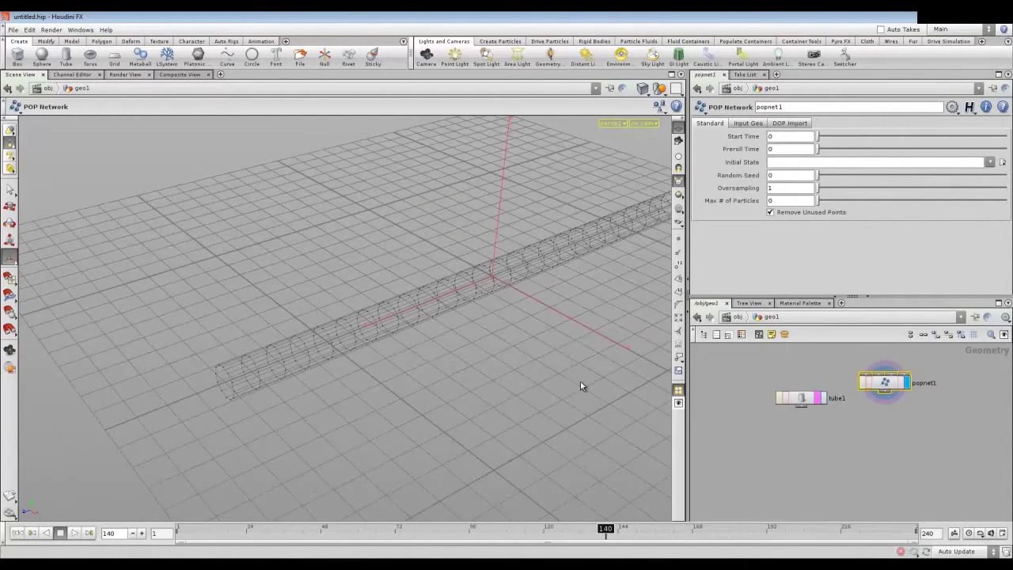
pyautogui.moveTo(226, 330)
pyautogui.mouseDown()
pyautogui.moveTo(513, 244)
pyautogui.moveTo(391, 276)
pyautogui.moveTo(375, 264)
pyautogui.moveTo(498, 289)
pyautogui.moveTo(407, 289)
pyautogui.moveTo(361, 339)
pyautogui.moveTo(414, 210)
pyautogui.moveTo(494, 209)
pyautogui.moveTo(341, 267)
pyautogui.mouseUp()
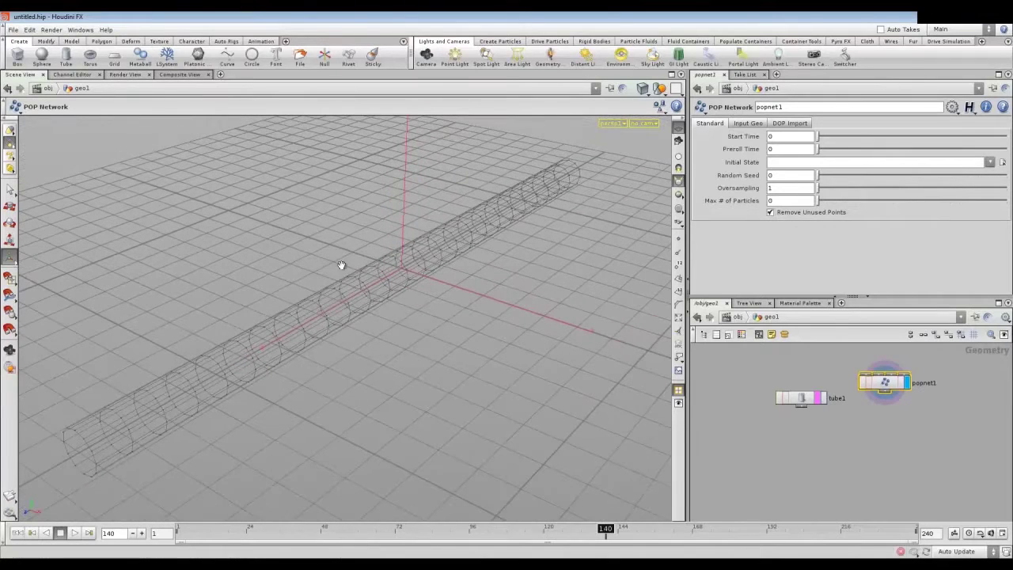
pyautogui.press('Escape')
pyautogui.moveTo(355, 278)
pyautogui.mouseDown()
pyautogui.moveTo(404, 233)
pyautogui.moveTo(410, 277)
pyautogui.moveTo(430, 278)
pyautogui.moveTo(355, 235)
pyautogui.mouseUp()
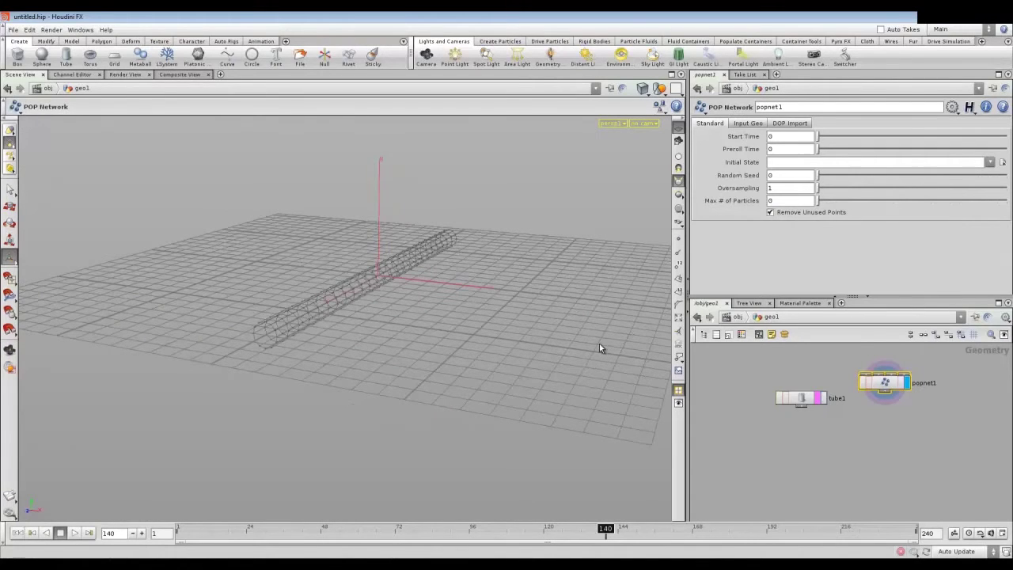
pyautogui.press('Return')
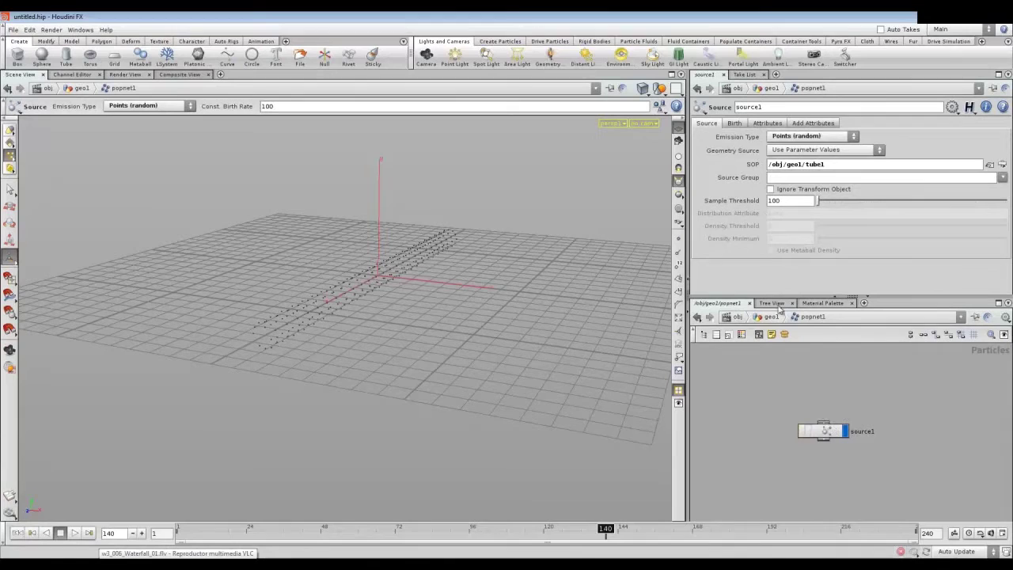
# Step: On source1's Birth tab, set Const. Birth Rate to 1000 and Impulse Birth Rate to 100
pyautogui.click(823, 433)
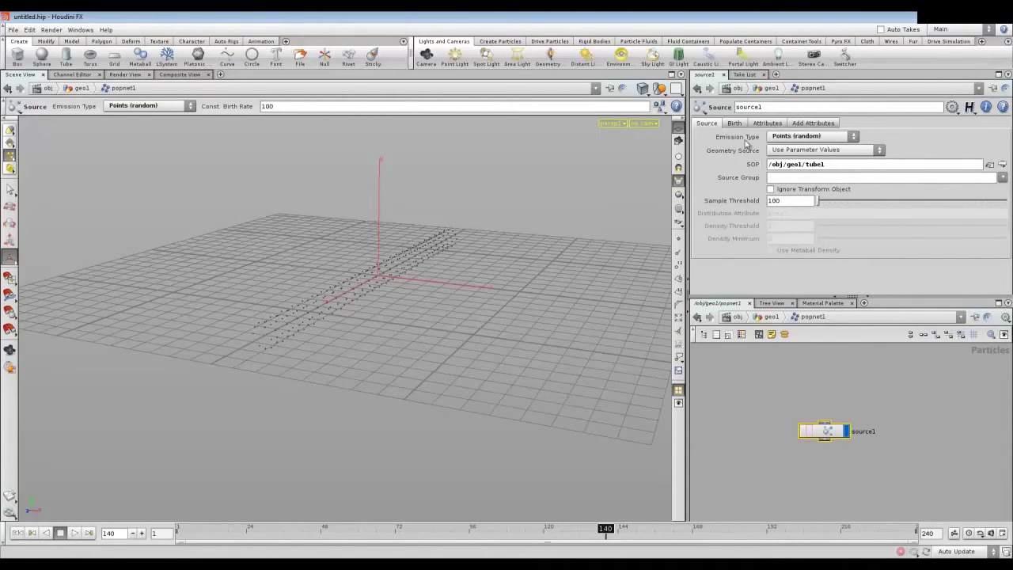
pyautogui.click(735, 125)
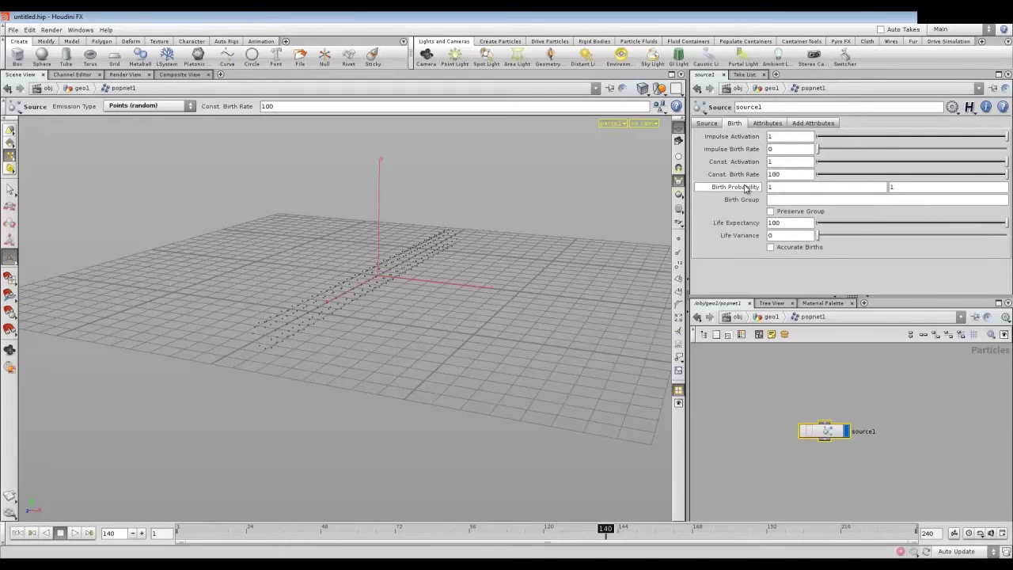
pyautogui.click(790, 175)
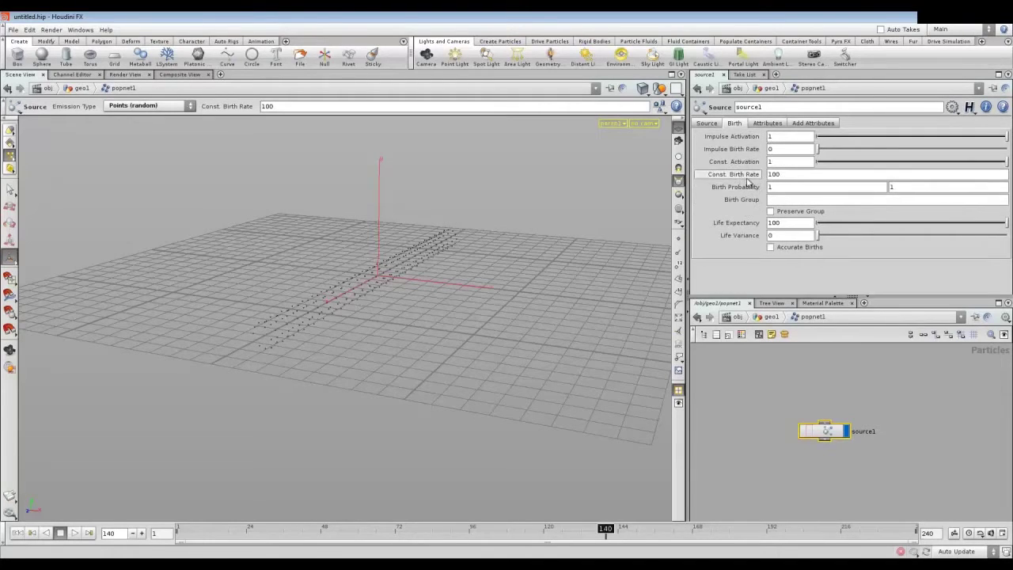
pyautogui.moveTo(793, 175); pyautogui.dragTo(760, 174)
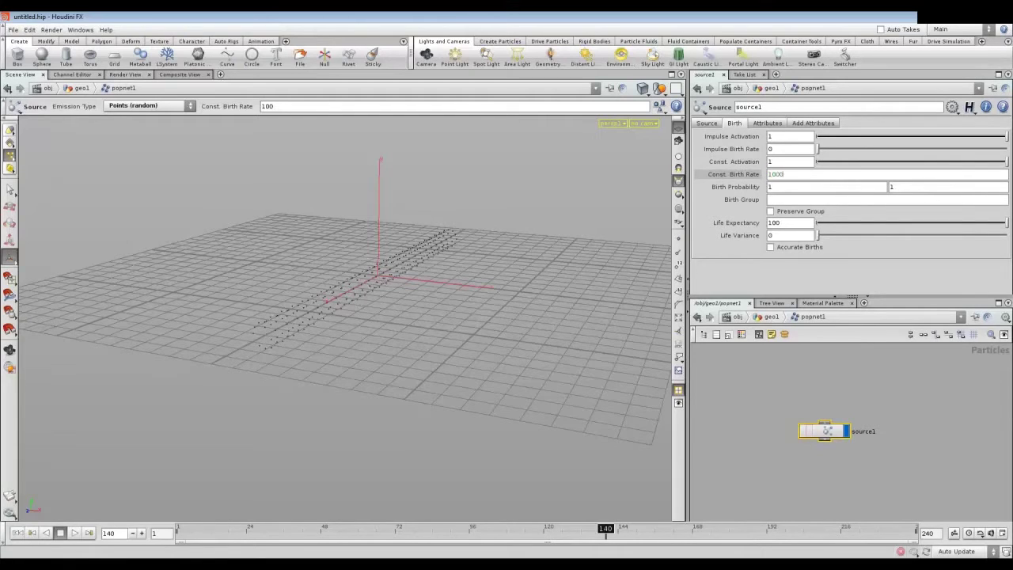
pyautogui.press('Return')
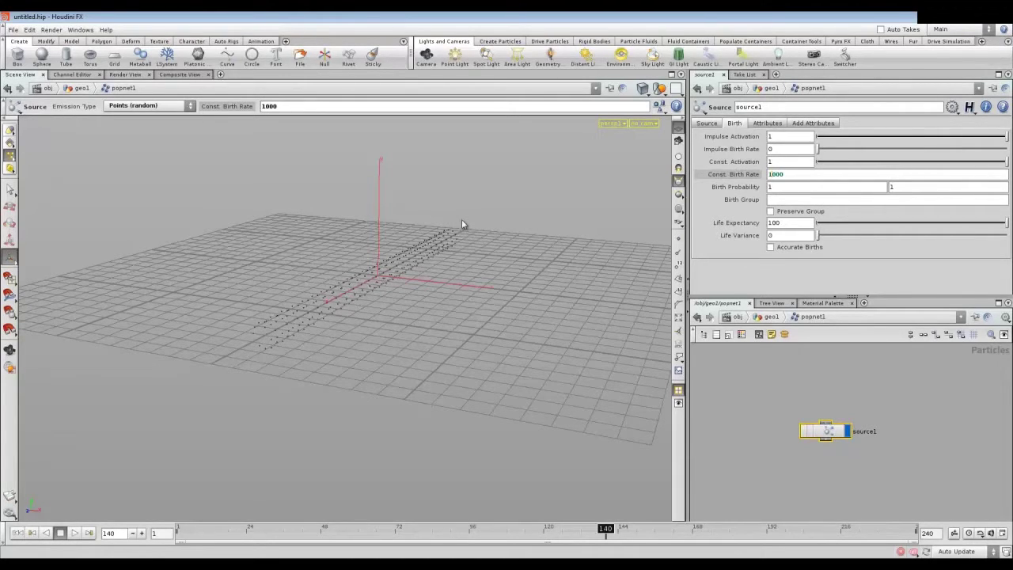
pyautogui.click(777, 149)
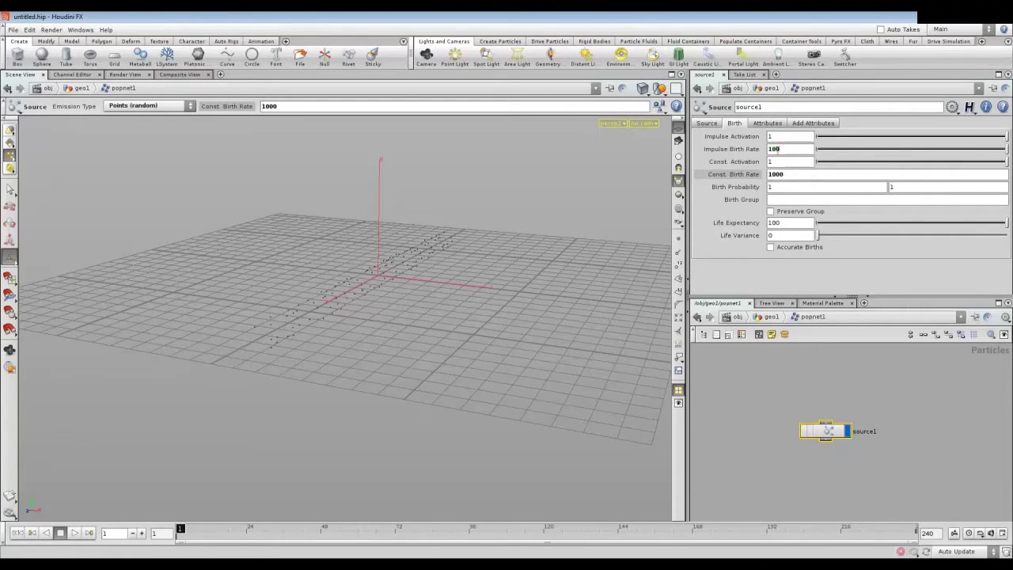
# Step: Set source1's Initial Velocity to 'Set initial velocity', then return to geo1 and orbit the view
pyautogui.moveTo(829, 433); pyautogui.dragTo(832, 432)
pyautogui.click(779, 125)
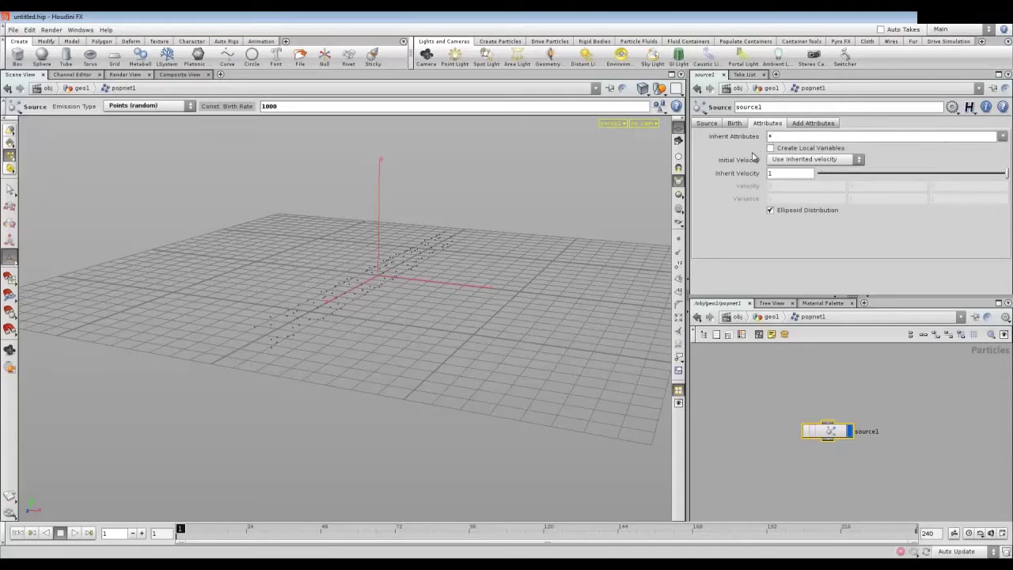
pyautogui.click(798, 162)
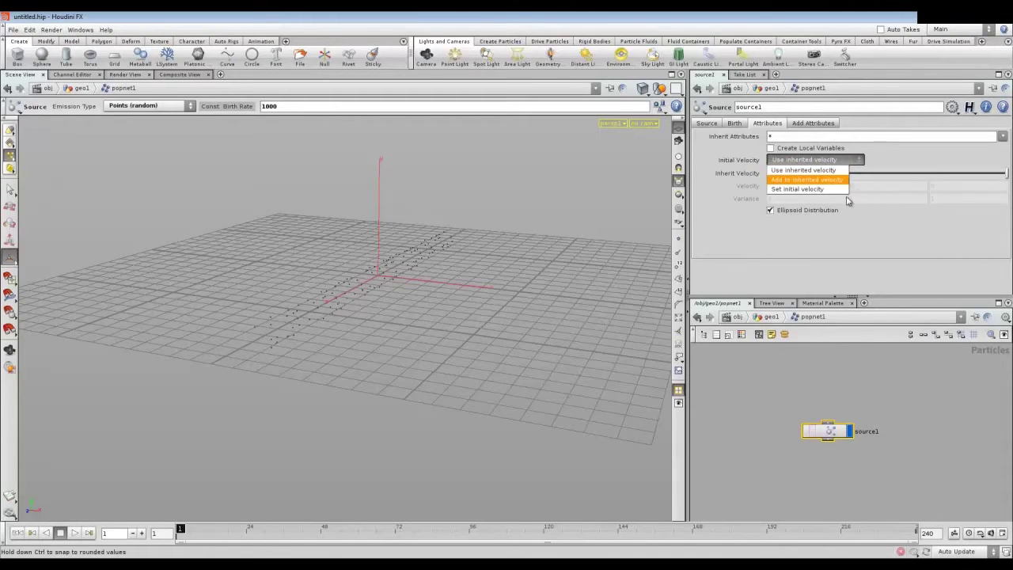
pyautogui.click(801, 190)
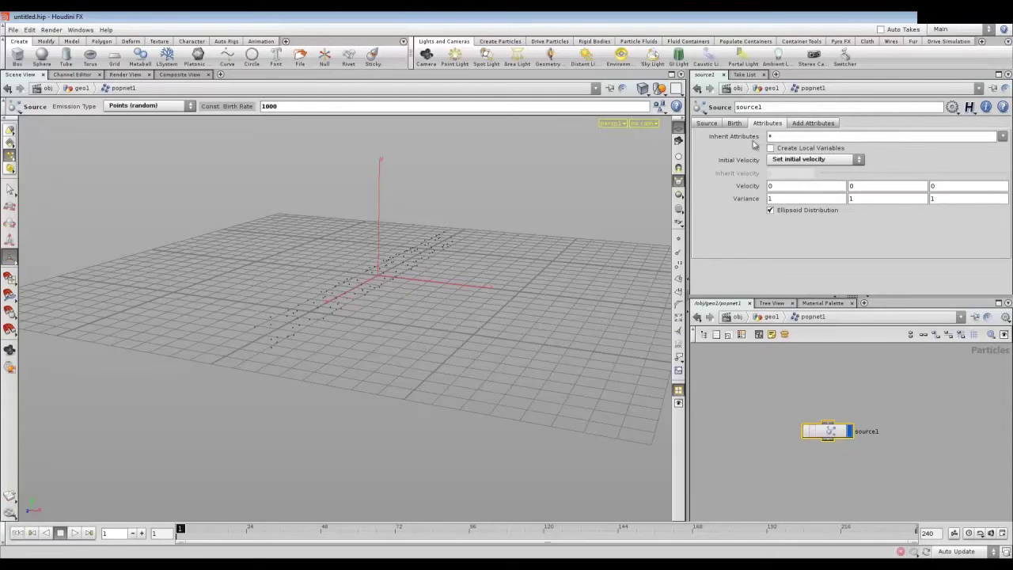
pyautogui.click(734, 123)
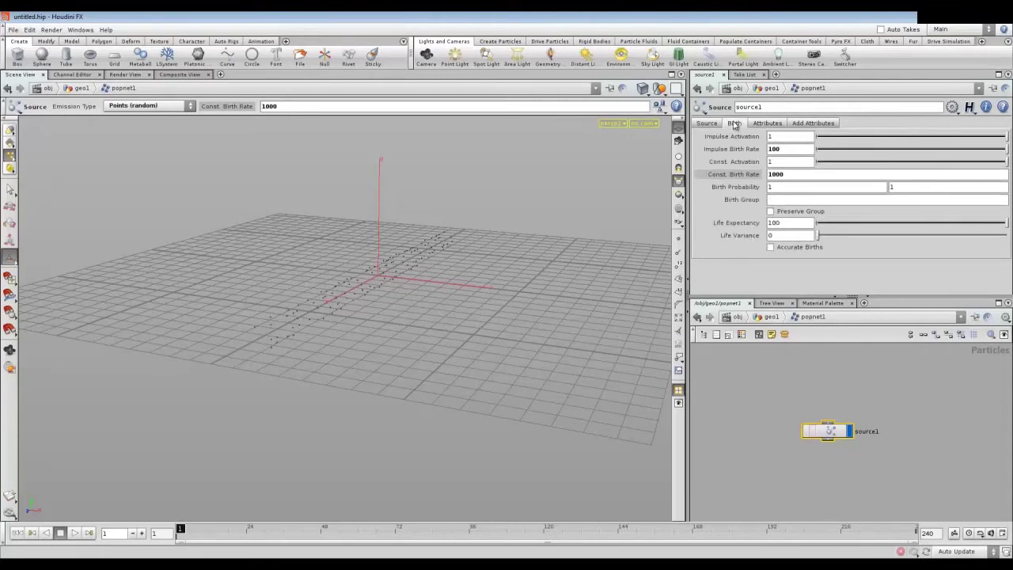
pyautogui.click(779, 316)
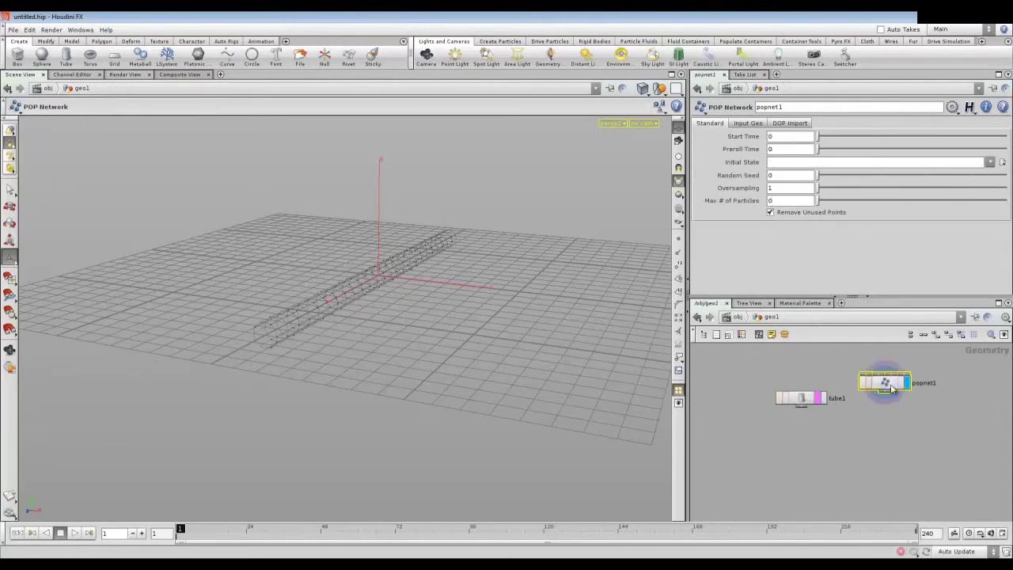
pyautogui.moveTo(292, 293); pyautogui.dragTo(382, 294)
# Step: Preview the emission, then go into popnet1 and select source1's Velocity X value of 10
pyautogui.click(87, 534)
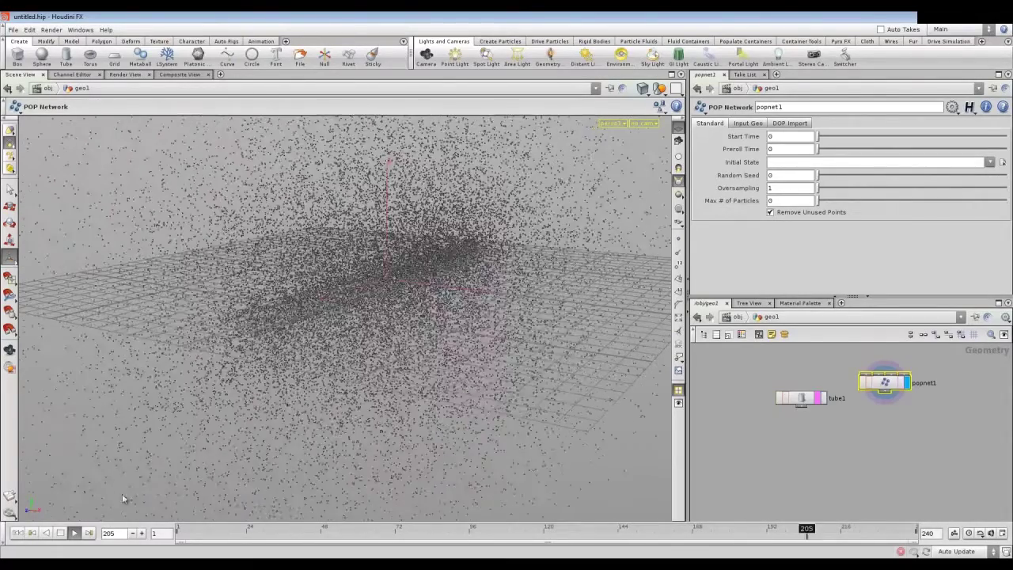
pyautogui.click(60, 534)
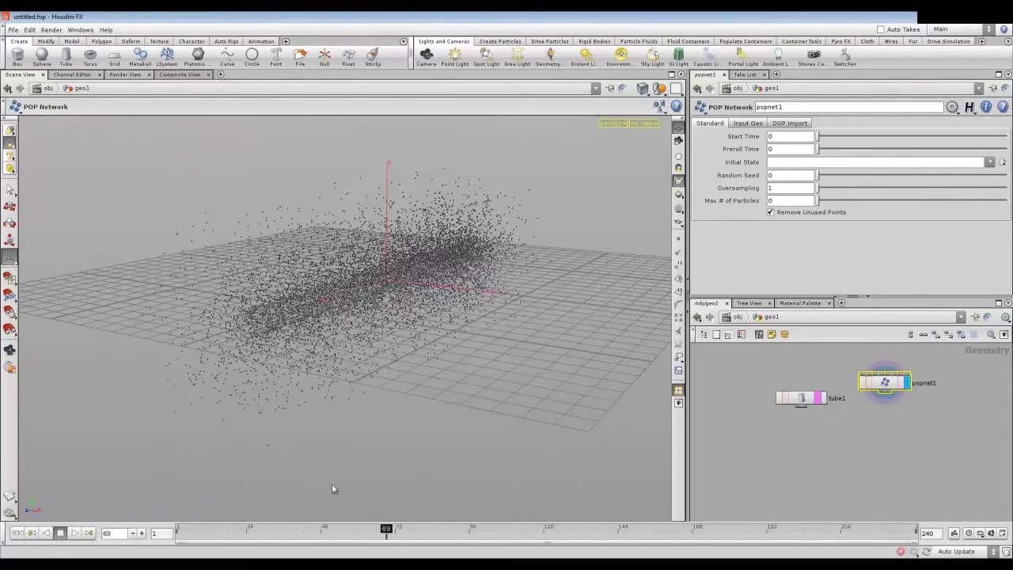
pyautogui.doubleClick(885, 382)
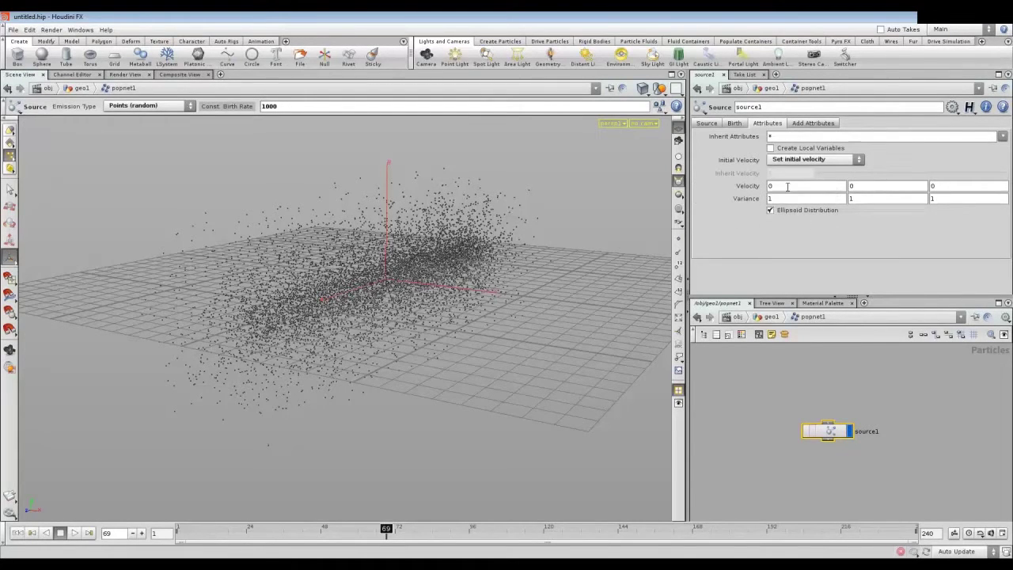
pyautogui.doubleClick(787, 187)
pyautogui.write('10')
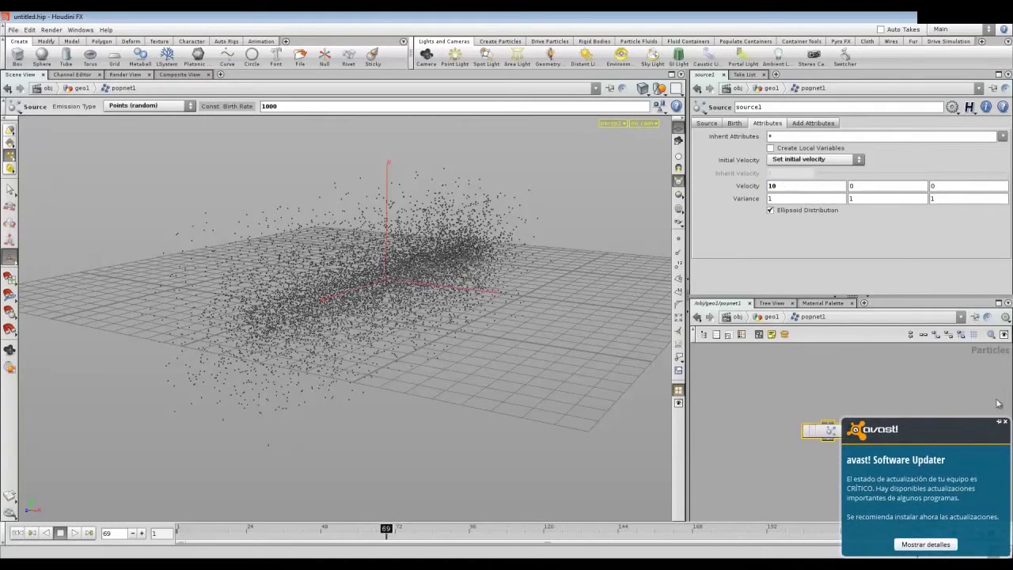
# Step: Dismiss the antivirus notification, enable Ellipsoid Distribution, and replay the simulation to check
pyautogui.click(1005, 423)
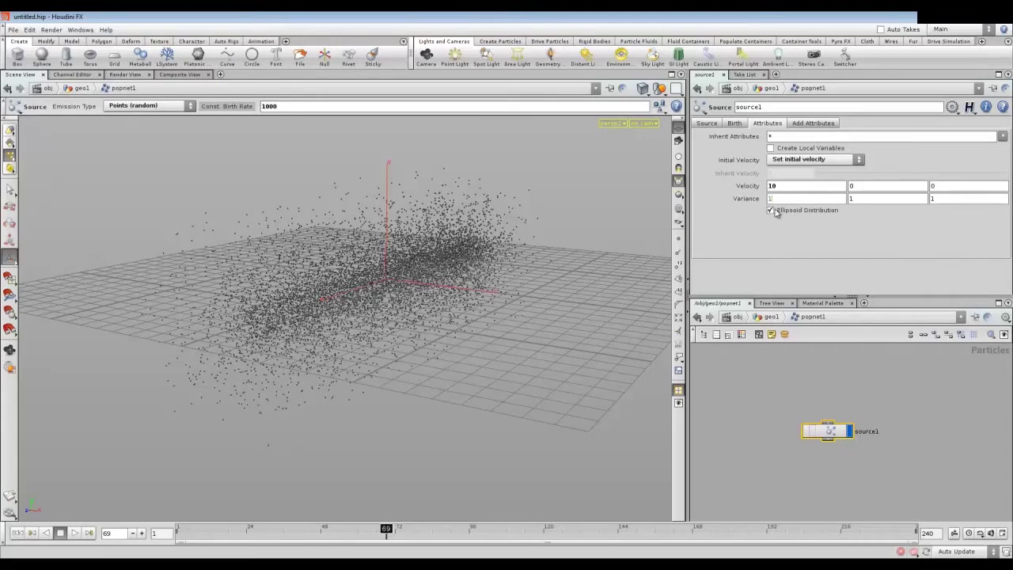
pyautogui.click(769, 210)
pyautogui.click(18, 533)
pyautogui.click(74, 532)
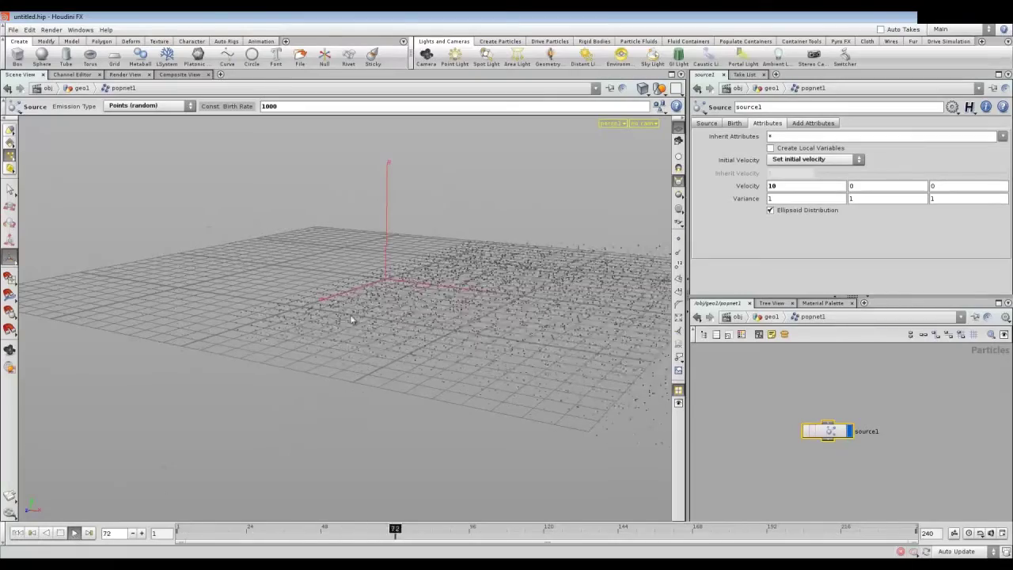
pyautogui.press('Escape')
pyautogui.moveTo(514, 258)
pyautogui.mouseDown()
pyautogui.moveTo(504, 290)
pyautogui.moveTo(390, 257)
pyautogui.mouseUp()
pyautogui.press('Return')
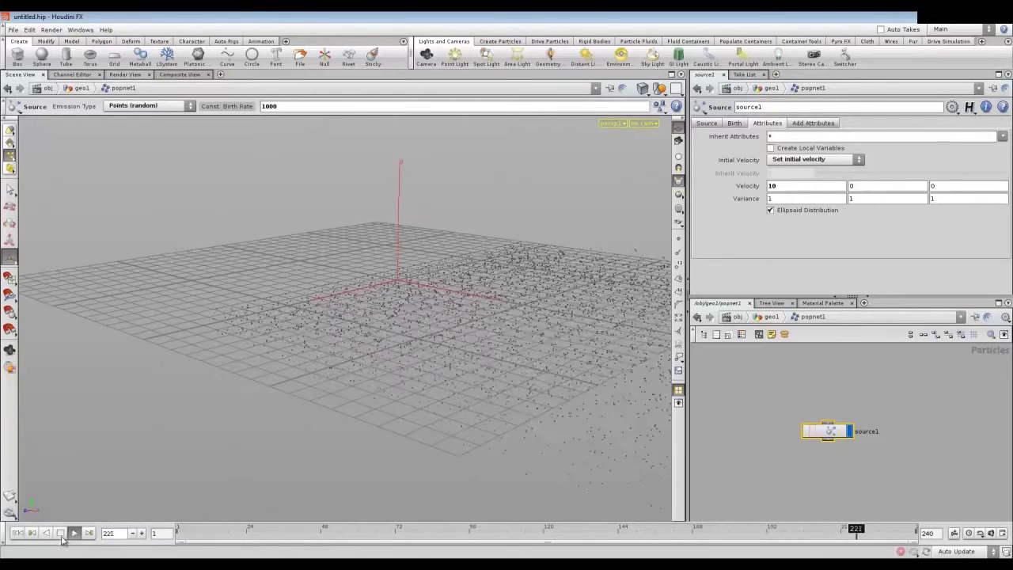
# Step: Set source1's Velocity to 5 0 0 and Variance to 0.5 on all axes
pyautogui.hotkey('ctrl', 'Up')
pyautogui.doubleClick(800, 187)
pyautogui.write('2')
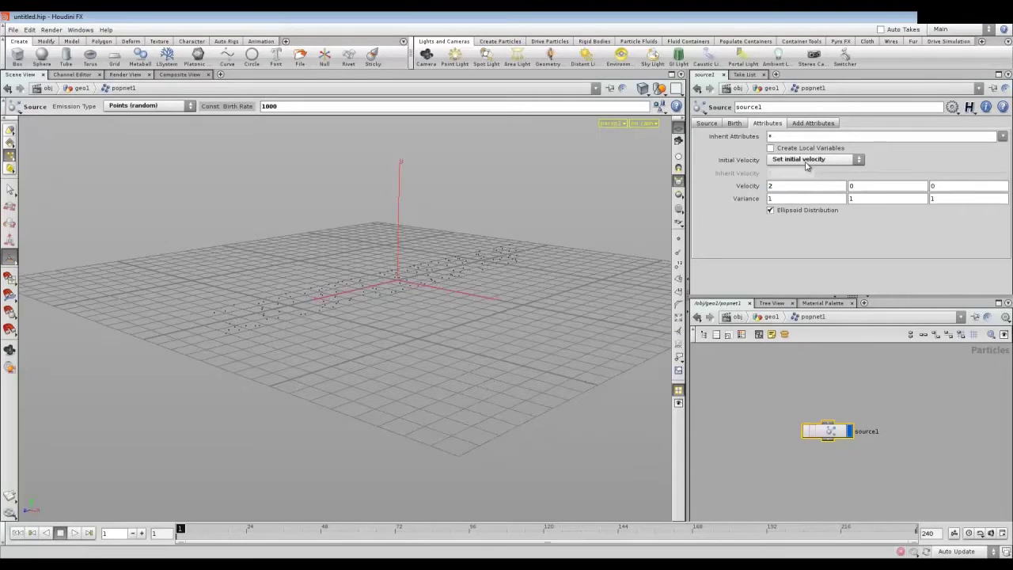
pyautogui.doubleClick(807, 198)
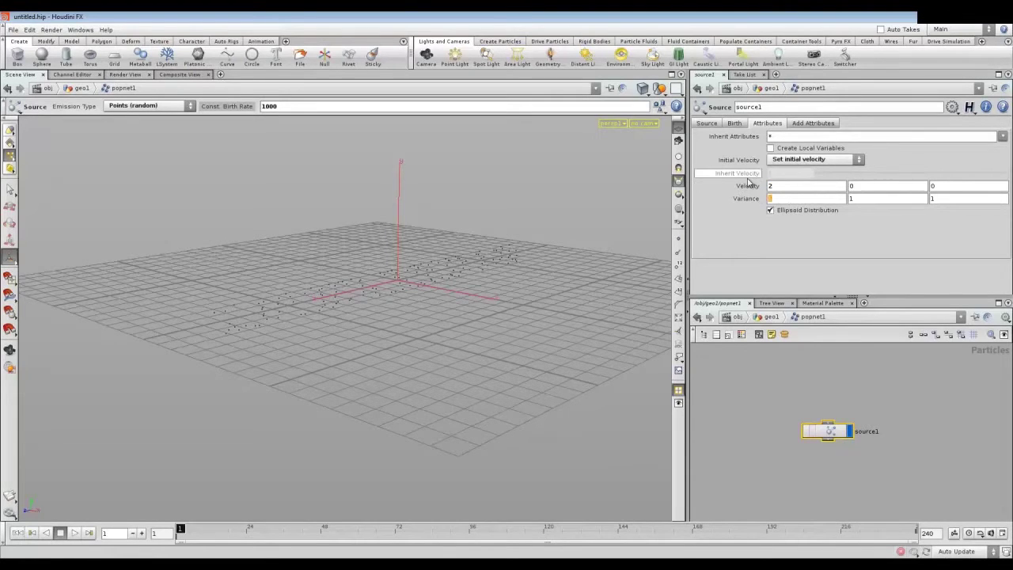
pyautogui.write('0.5')
pyautogui.press('Return')
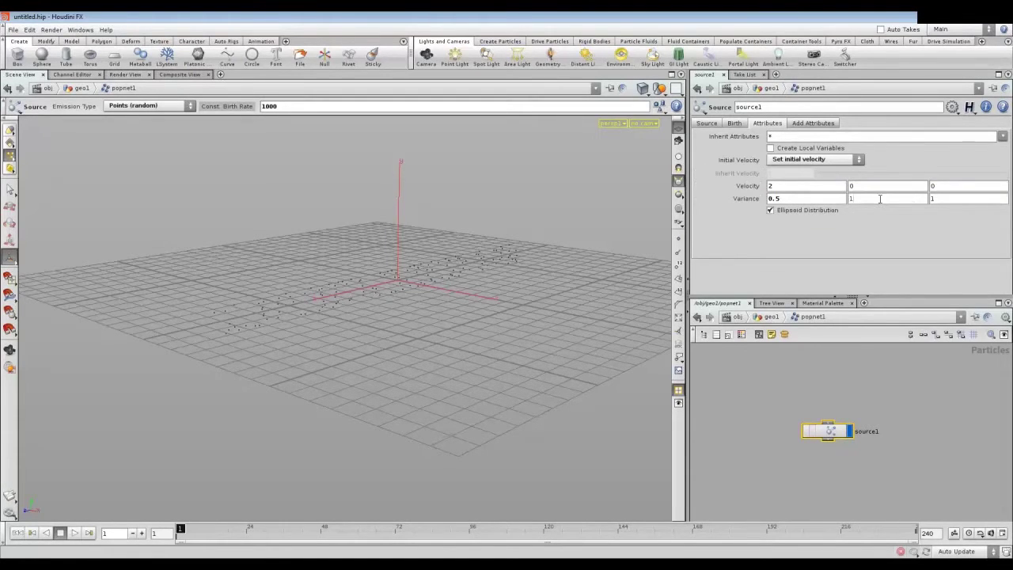
pyautogui.write('0.5')
pyautogui.doubleClick(942, 199)
pyautogui.write('0.')
pyautogui.press('Return')
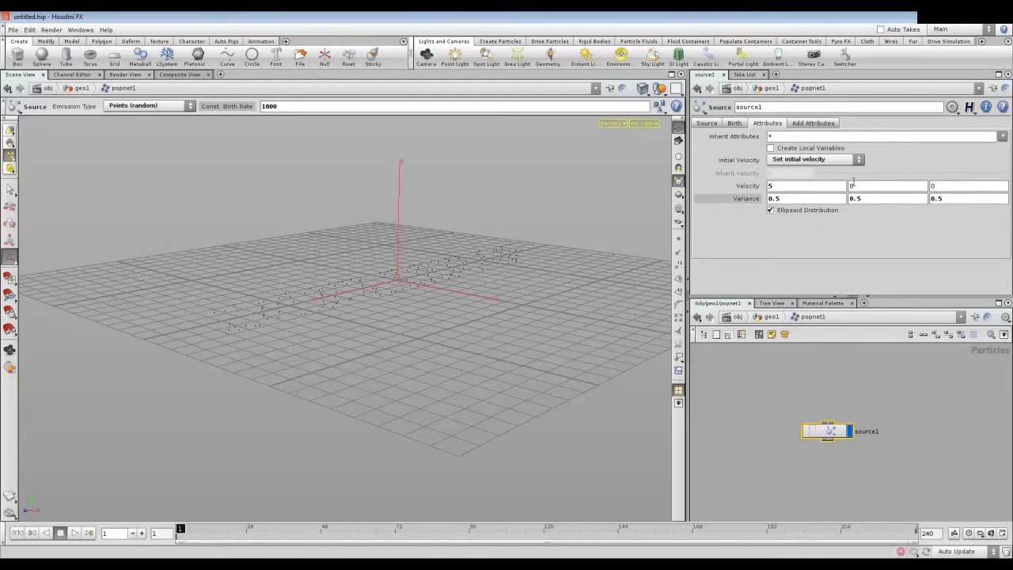
pyautogui.moveTo(824, 438); pyautogui.dragTo(810, 393)
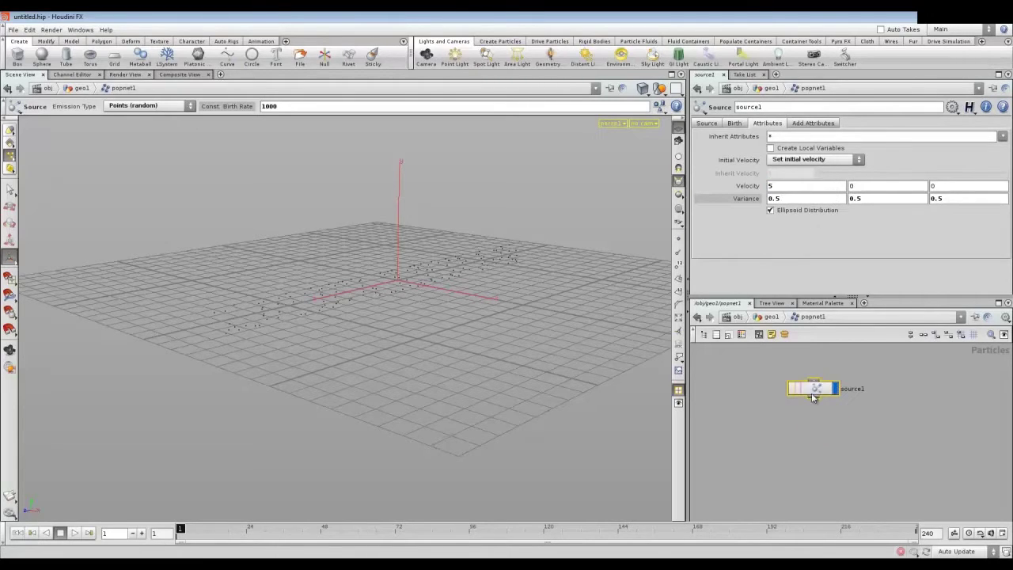
# Step: Add a Force node below source1, wire source1 into it, and display force1
pyautogui.press('Tab')
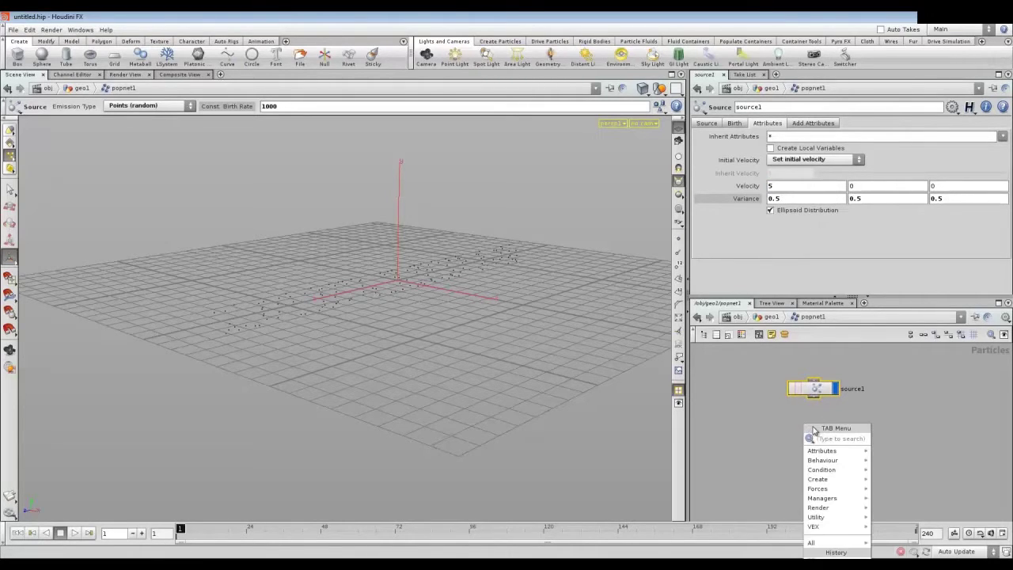
pyautogui.write('Force')
pyautogui.press('Return')
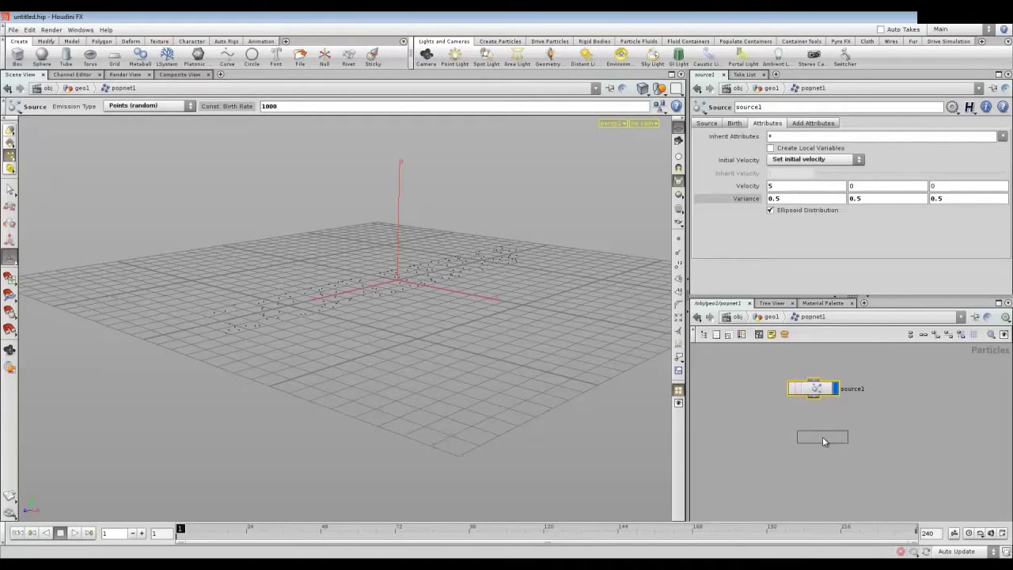
pyautogui.click(826, 441)
pyautogui.moveTo(813, 396); pyautogui.dragTo(817, 440)
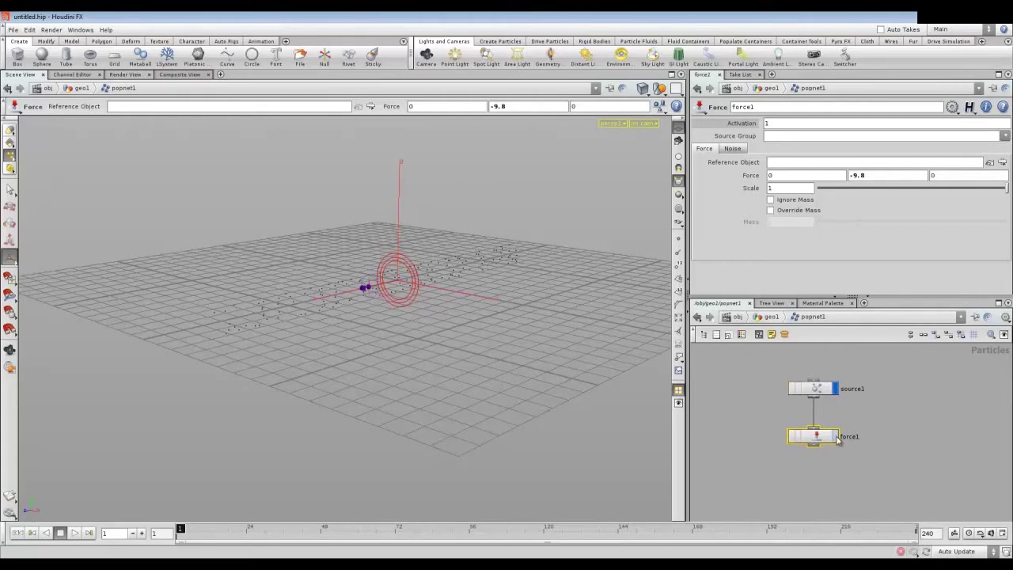
pyautogui.click(836, 436)
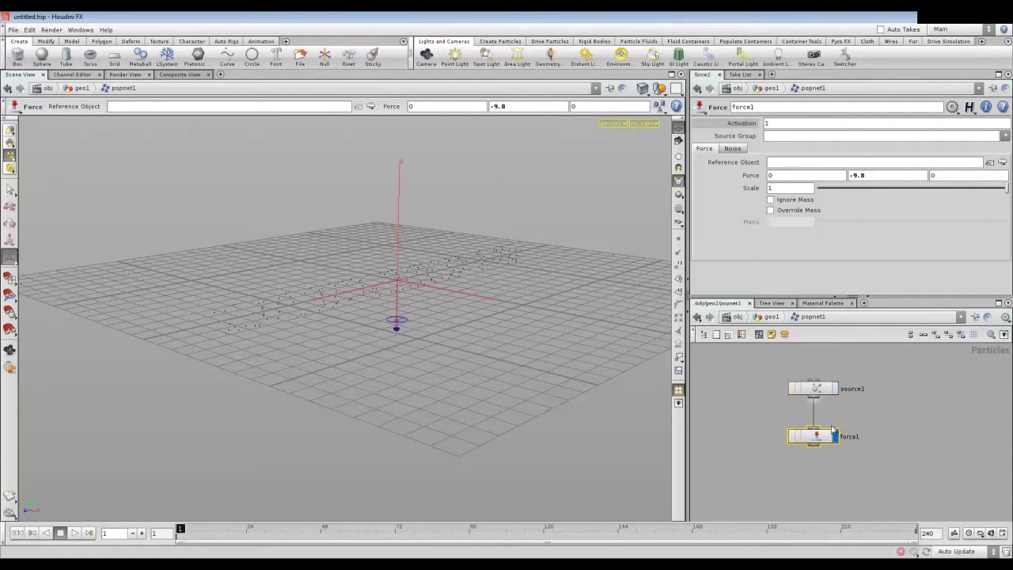
# Step: Play the simulation and orbit to watch particles fall under the -9.8 Y force
pyautogui.keyDown('alt'); pyautogui.moveTo(339, 272); pyautogui.dragTo(369, 285); pyautogui.keyUp('alt')
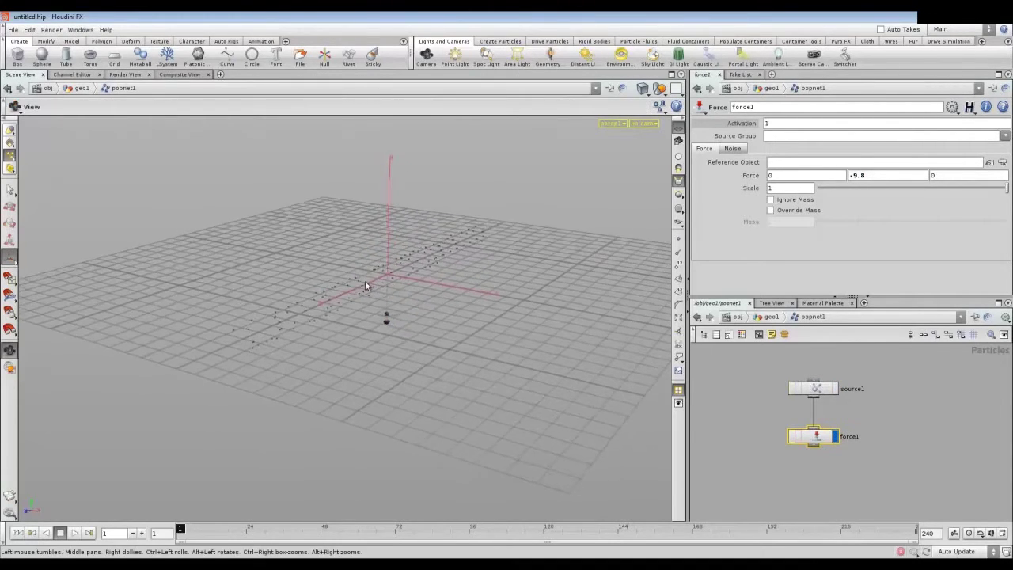
pyautogui.click(73, 533)
pyautogui.press('Escape')
pyautogui.moveTo(369, 339)
pyautogui.mouseDown()
pyautogui.moveTo(436, 314)
pyautogui.moveTo(449, 295)
pyautogui.mouseUp()
pyautogui.press('Return')
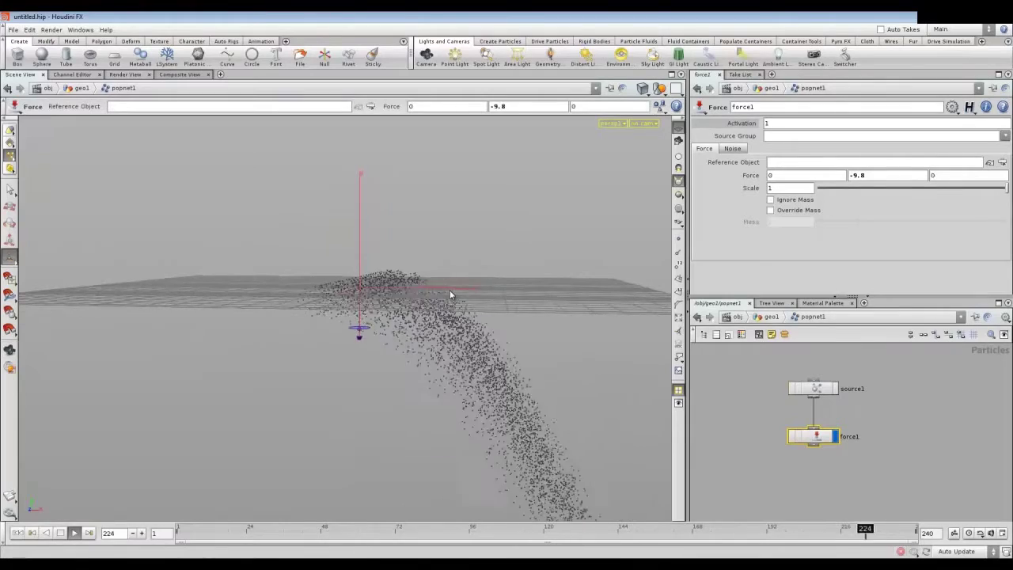
pyautogui.moveTo(449, 295); pyautogui.dragTo(444, 269)
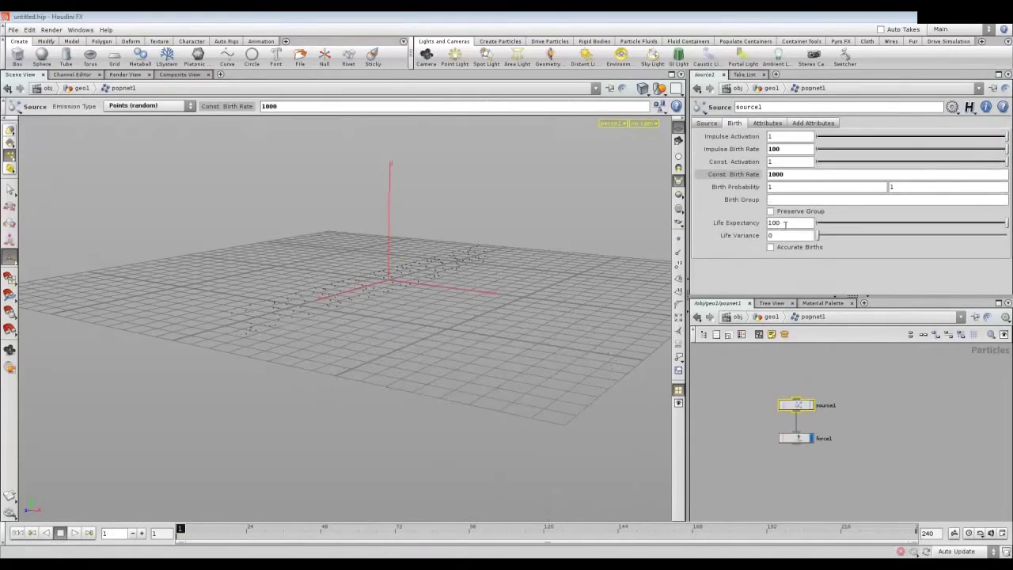
# Step: Try shorter Life Expectancy values on source1 while playing and orbiting the simulation
pyautogui.doubleClick(785, 224)
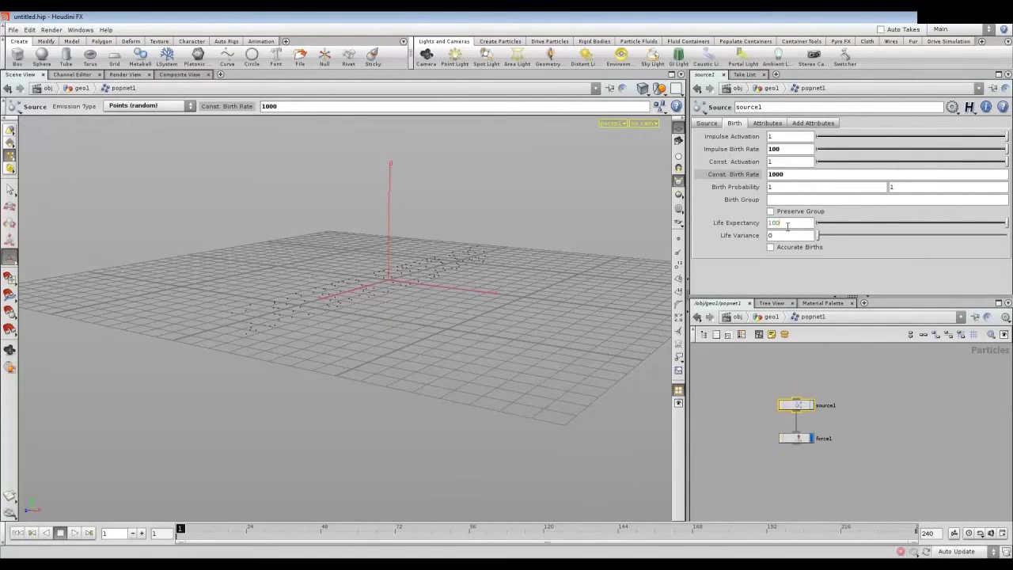
pyautogui.click(839, 225)
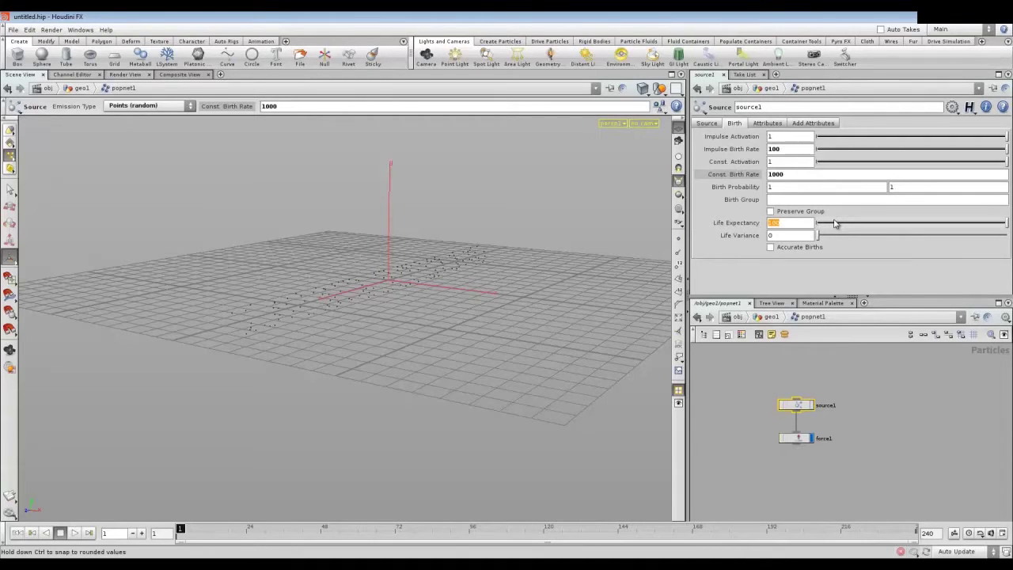
pyautogui.moveTo(835, 225); pyautogui.dragTo(837, 224)
pyautogui.write('4')
pyautogui.moveTo(459, 308)
pyautogui.mouseDown()
pyautogui.moveTo(413, 319)
pyautogui.moveTo(458, 325)
pyautogui.moveTo(446, 272)
pyautogui.mouseUp()
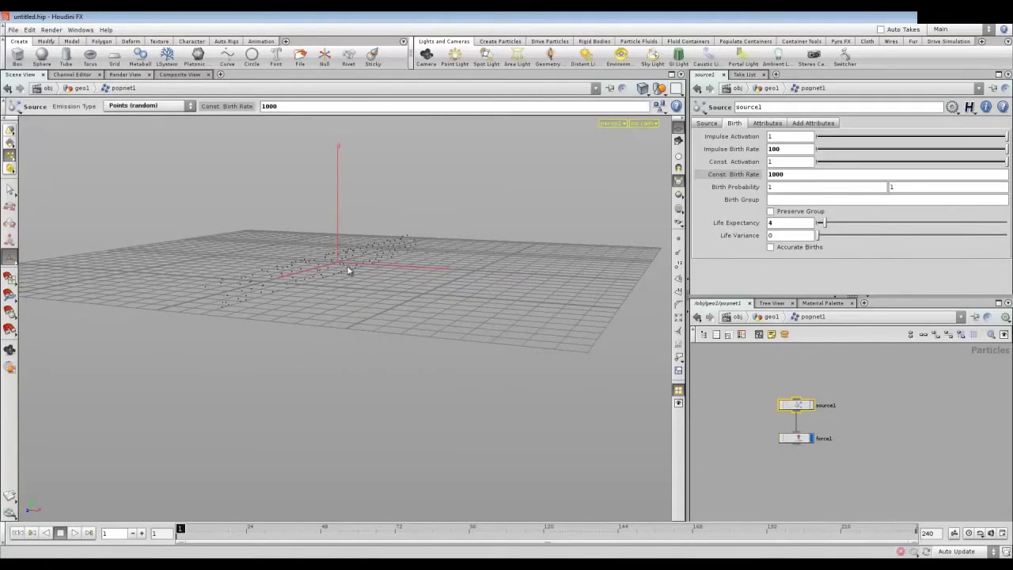
pyautogui.click(74, 532)
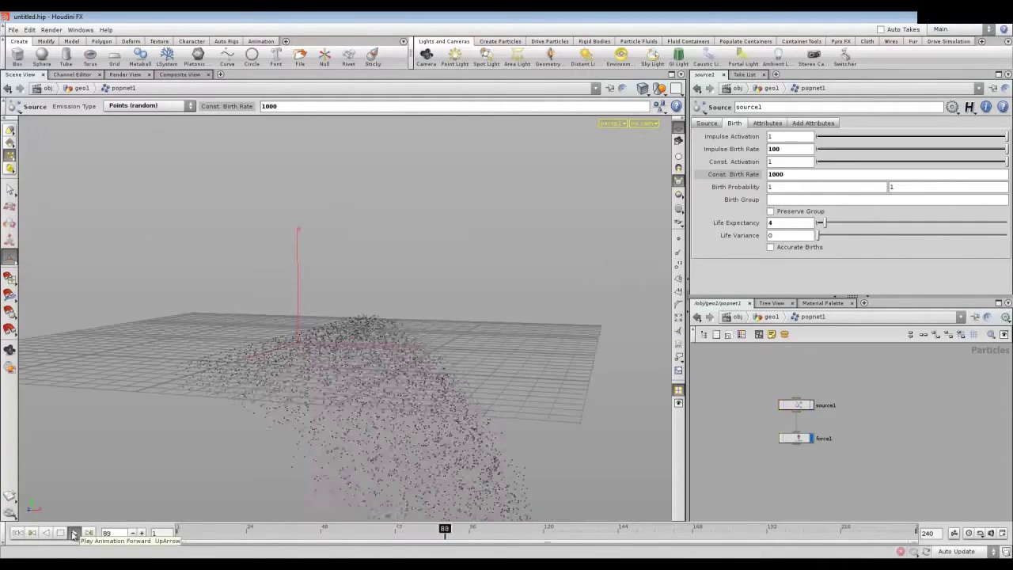
pyautogui.press('Escape')
pyautogui.moveTo(499, 362)
pyautogui.mouseDown()
pyautogui.moveTo(461, 362)
pyautogui.moveTo(408, 390)
pyautogui.moveTo(448, 317)
pyautogui.moveTo(261, 339)
pyautogui.mouseUp()
pyautogui.moveTo(354, 369)
pyautogui.mouseDown()
pyautogui.moveTo(377, 393)
pyautogui.moveTo(453, 346)
pyautogui.mouseUp()
pyautogui.press('Return')
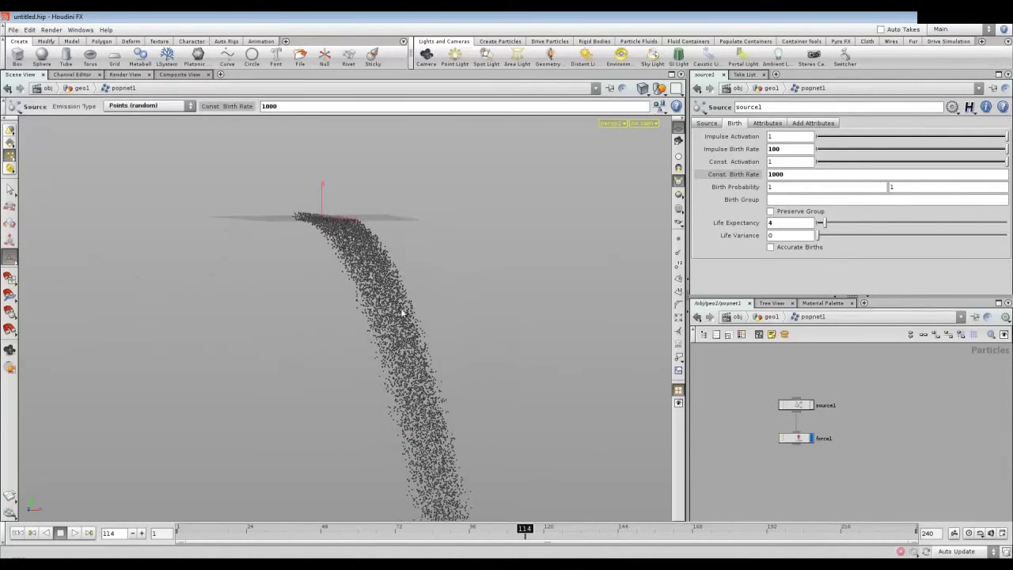
pyautogui.moveTo(348, 286)
pyautogui.mouseDown()
pyautogui.moveTo(332, 357)
pyautogui.moveTo(432, 335)
pyautogui.mouseUp()
pyautogui.write('1')
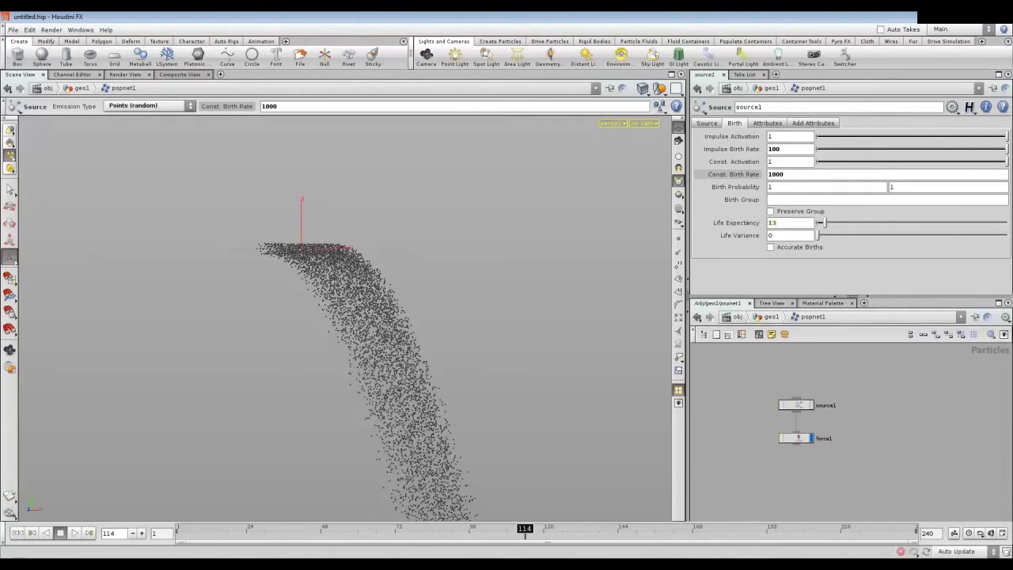
# Step: Settle Life Expectancy at 2 and replay the simulation to check the fading stream
pyautogui.press('Return')
pyautogui.moveTo(610, 282); pyautogui.dragTo(371, 327)
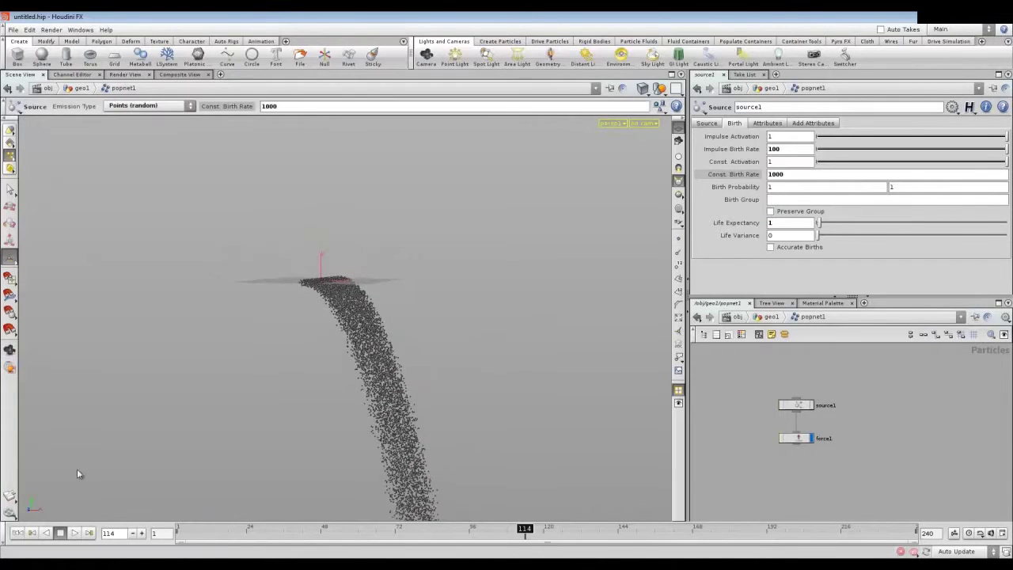
pyautogui.click(17, 533)
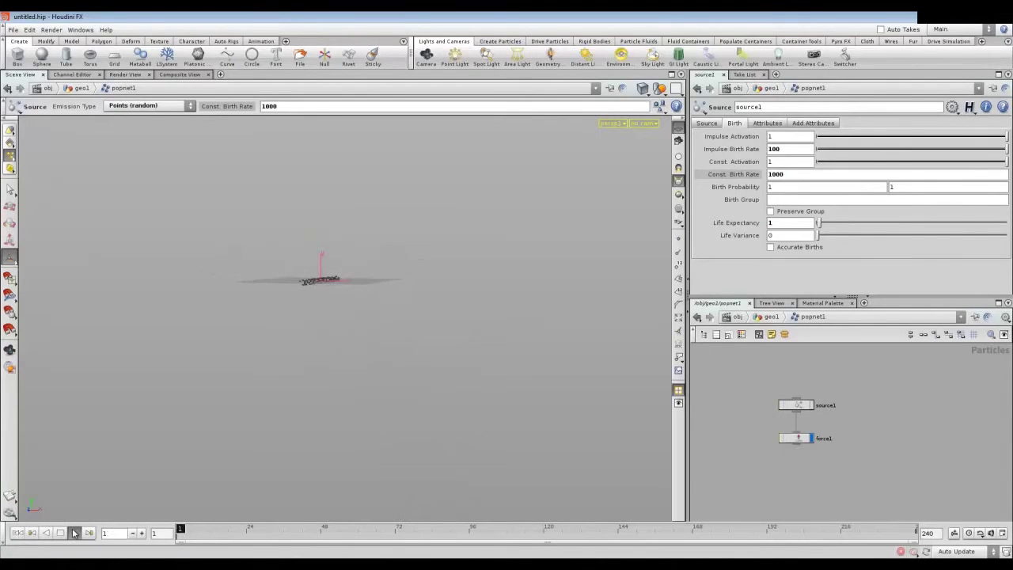
pyautogui.click(73, 533)
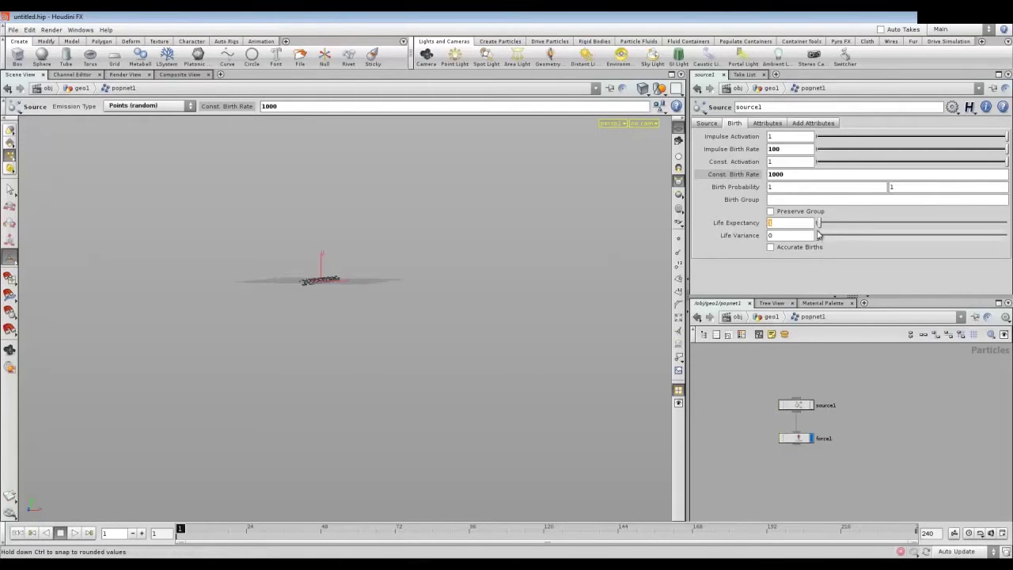
pyautogui.write('2')
pyautogui.press('Return')
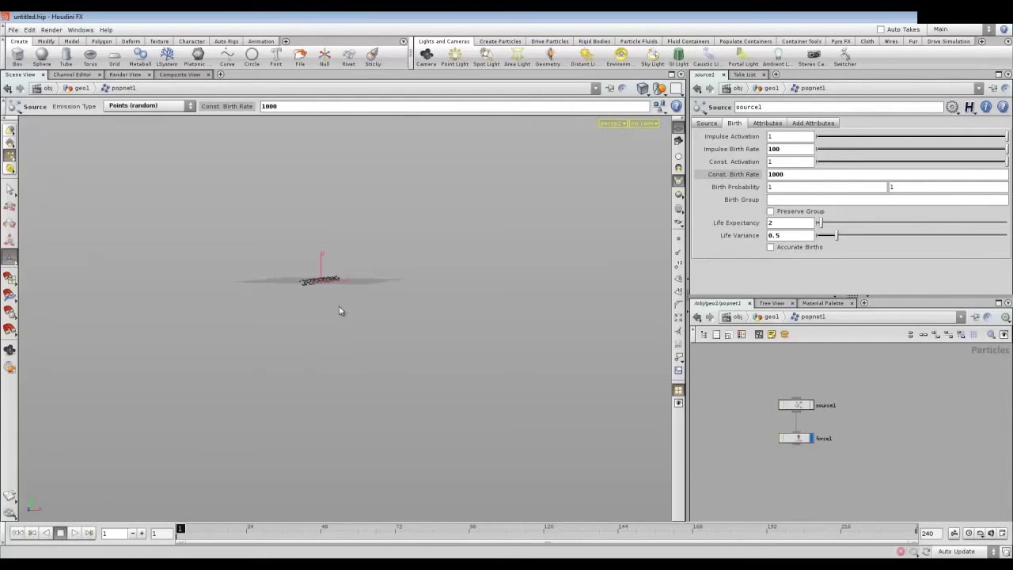
pyautogui.click(75, 532)
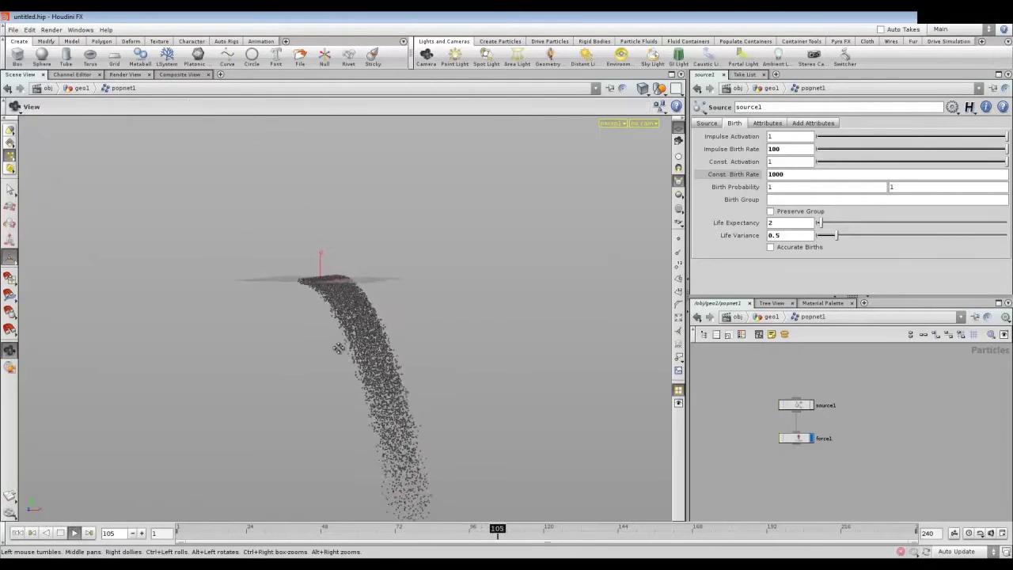
pyautogui.moveTo(368, 386); pyautogui.dragTo(310, 258, button='middle')
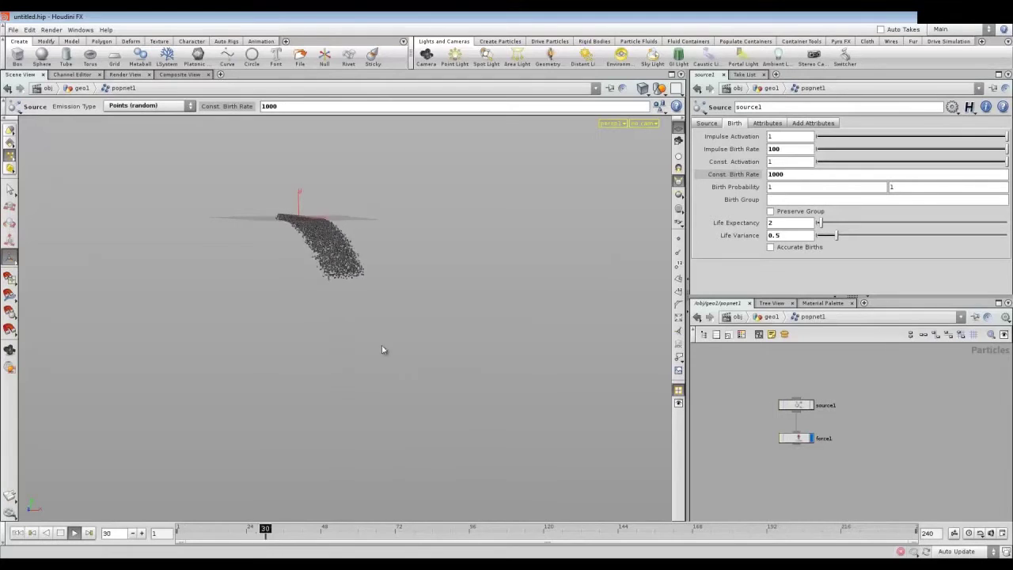
pyautogui.click(60, 532)
# Step: Add a drag1 node below force1 and wire force1 into it
pyautogui.click(17, 533)
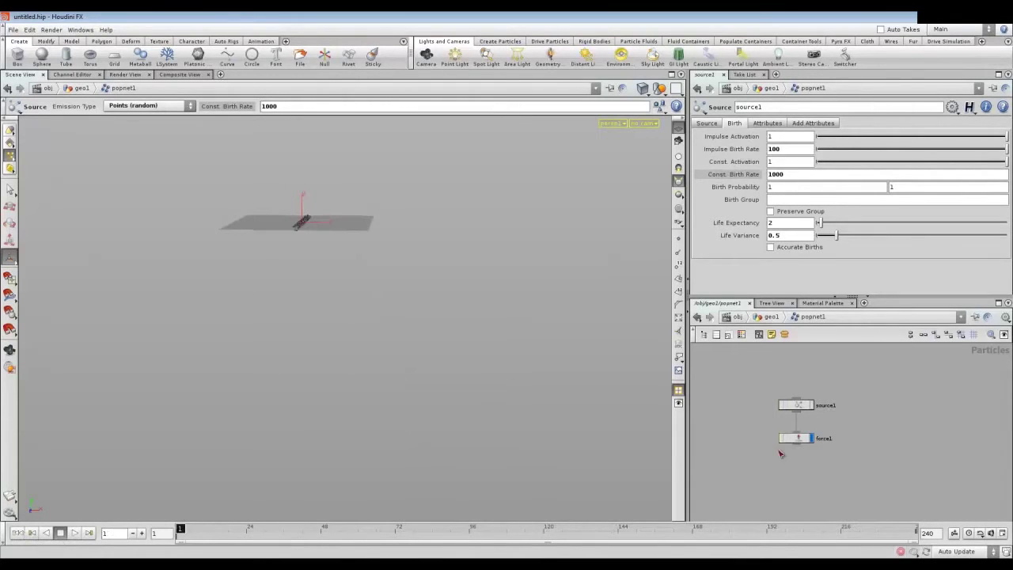
pyautogui.click(797, 439)
pyautogui.press('Escape')
pyautogui.moveTo(357, 208)
pyautogui.mouseDown()
pyautogui.moveTo(313, 228)
pyautogui.moveTo(319, 238)
pyautogui.mouseUp()
pyautogui.press('Return')
pyautogui.click(18, 533)
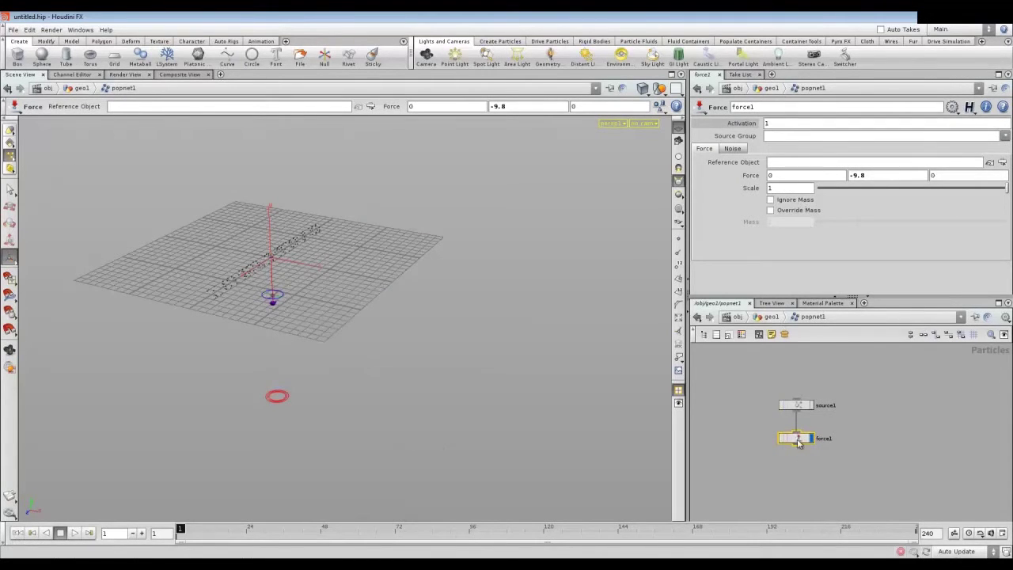
pyautogui.press('Tab')
pyautogui.write('Drag')
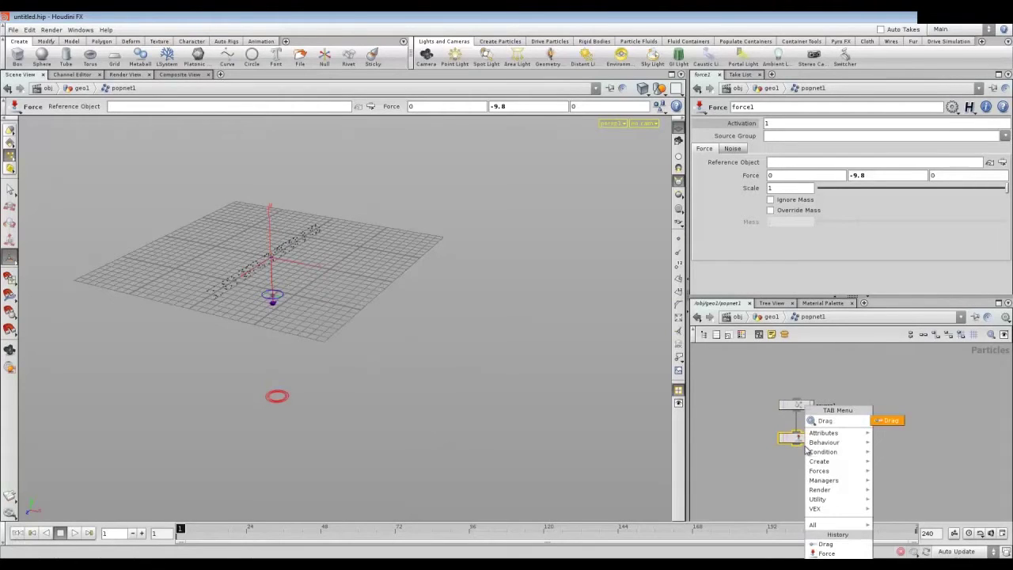
pyautogui.click(898, 427)
pyautogui.click(795, 477)
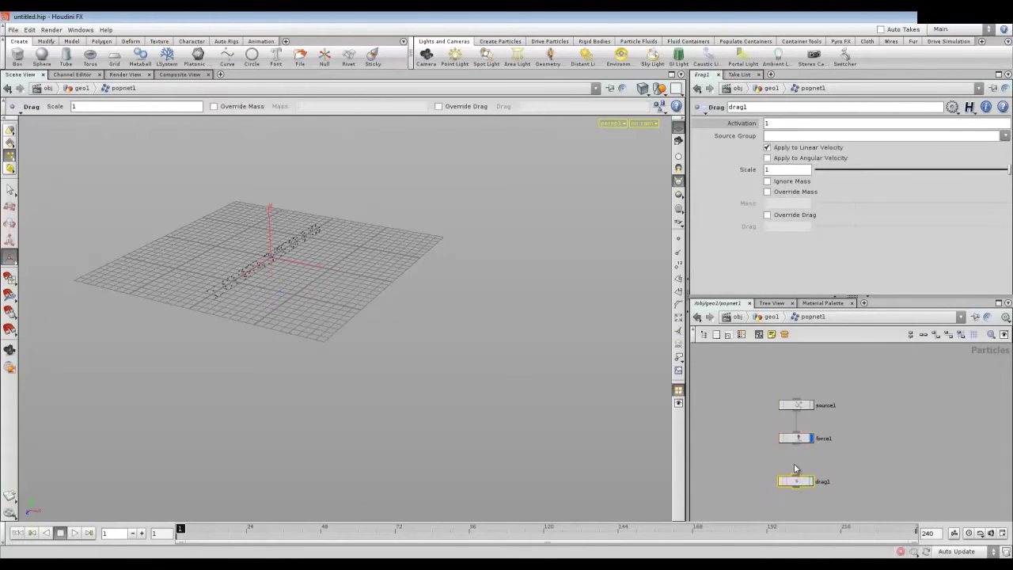
pyautogui.moveTo(798, 441); pyautogui.dragTo(799, 485)
# Step: Replay the simulation several times to watch the slowed particle stream
pyautogui.click(75, 532)
pyautogui.write('2')
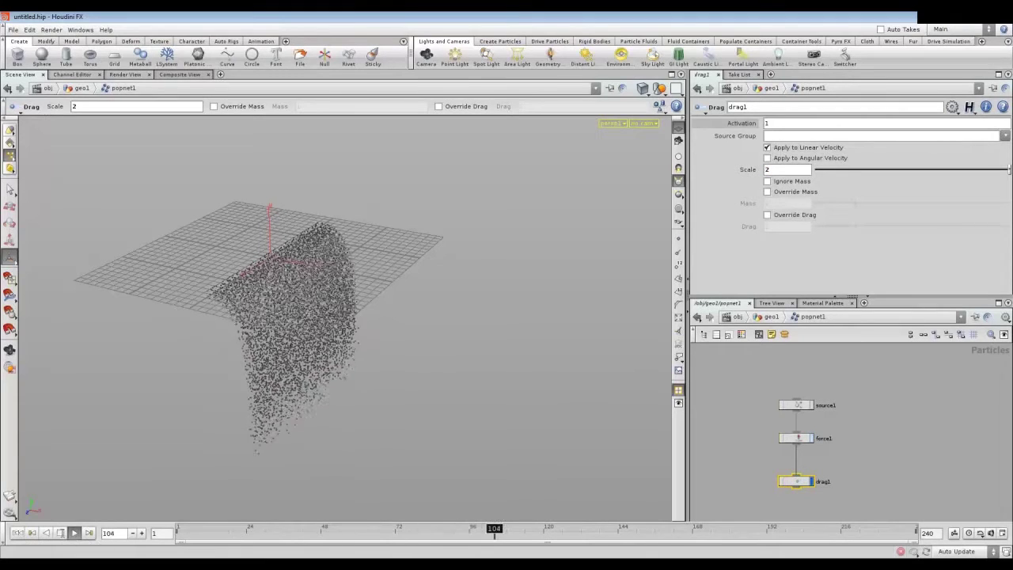
pyautogui.click(60, 532)
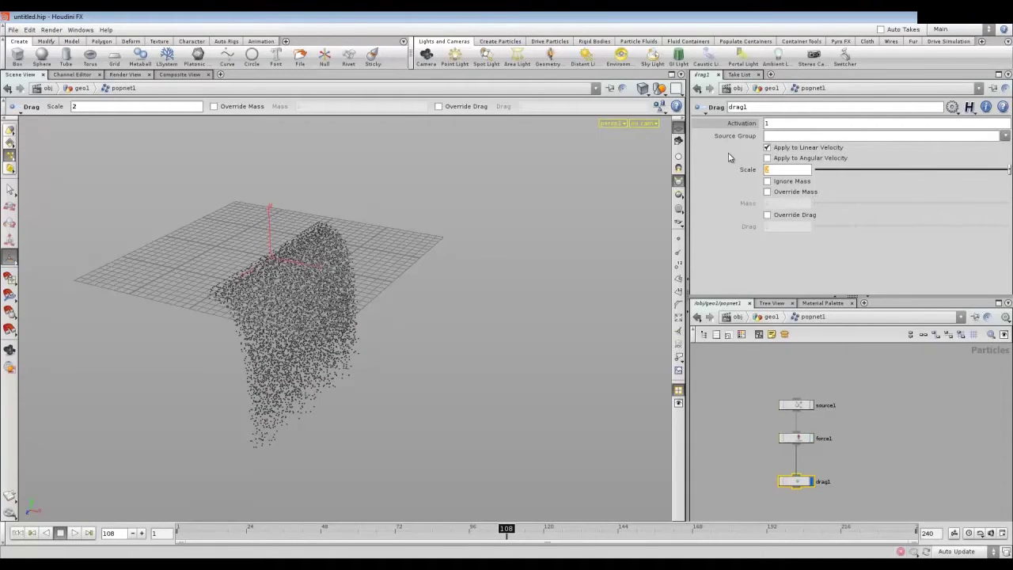
pyautogui.click(17, 533)
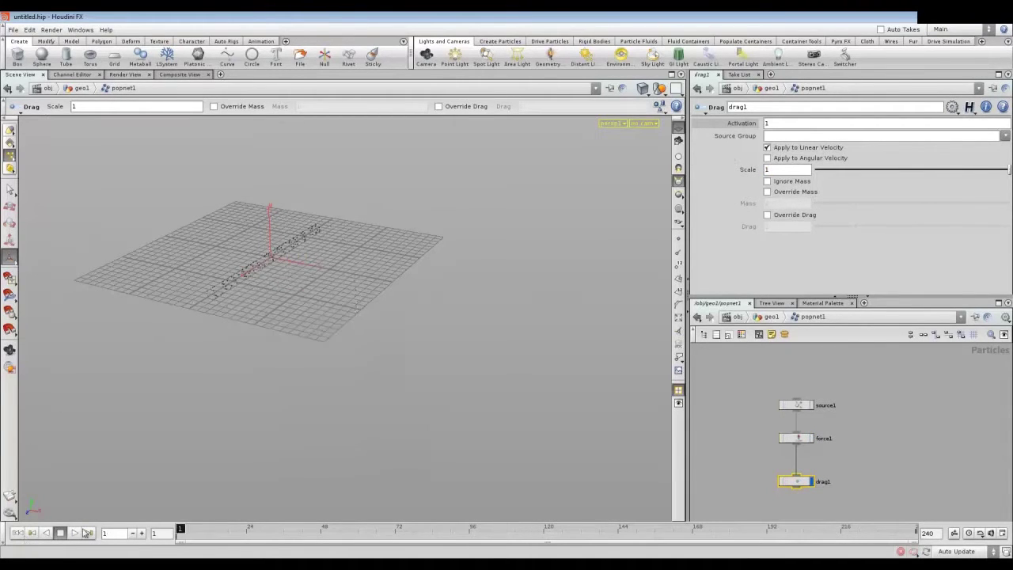
pyautogui.click(74, 533)
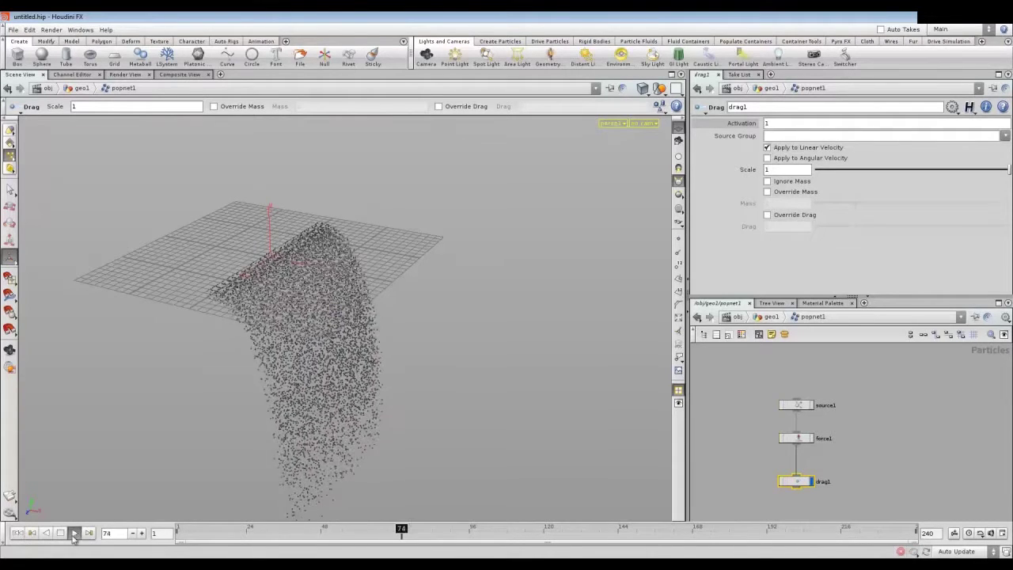
pyautogui.click(60, 533)
pyautogui.click(17, 532)
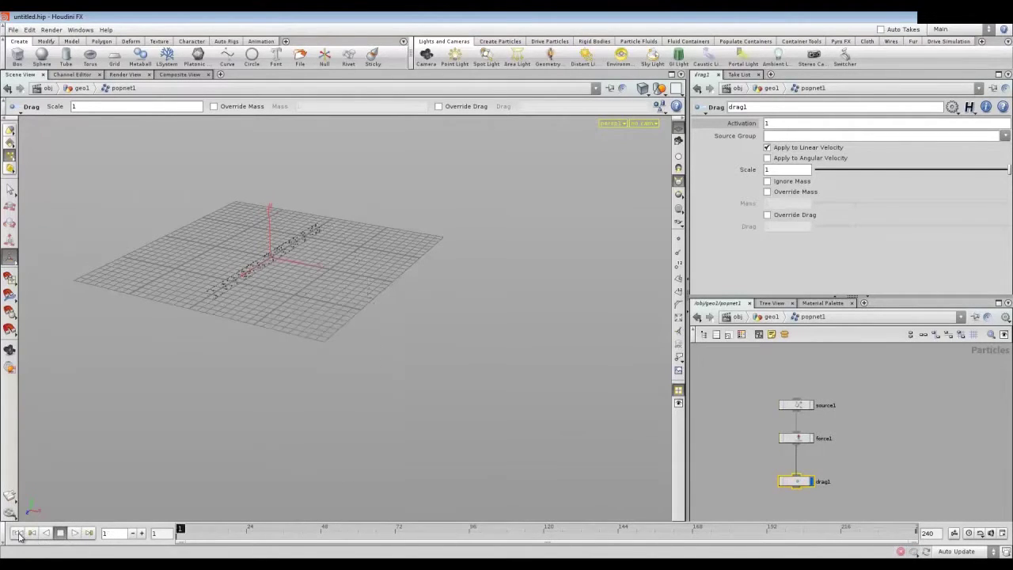
pyautogui.click(74, 533)
pyautogui.click(60, 533)
pyautogui.click(18, 532)
pyautogui.moveTo(318, 280); pyautogui.dragTo(287, 280)
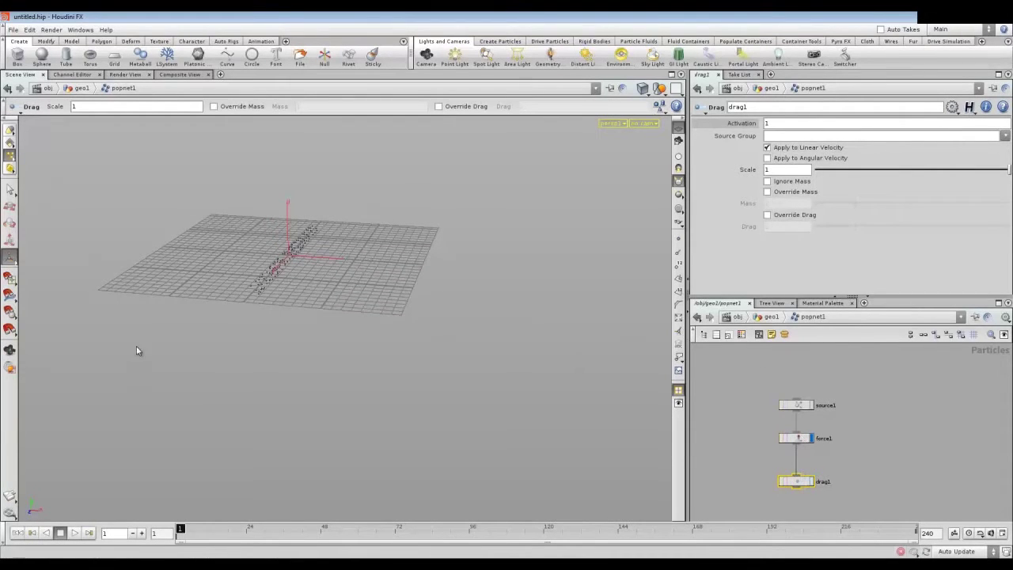
pyautogui.click(74, 532)
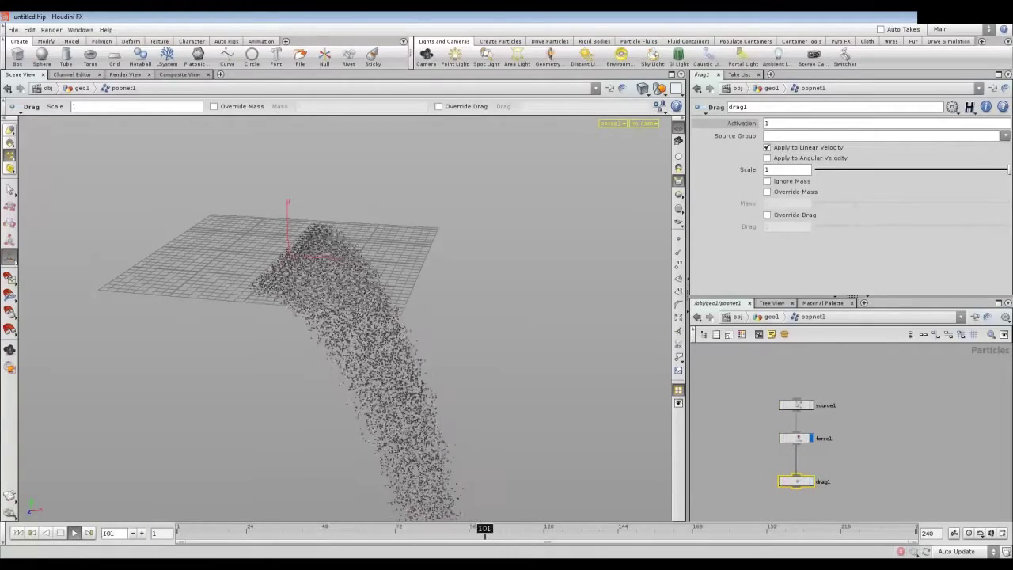
pyautogui.click(60, 532)
pyautogui.click(19, 533)
# Step: Reframe the network editor to bring force1 and drag1 into view
pyautogui.moveTo(843, 470); pyautogui.dragTo(854, 417, button='middle')
pyautogui.scroll(3, 825, 425)
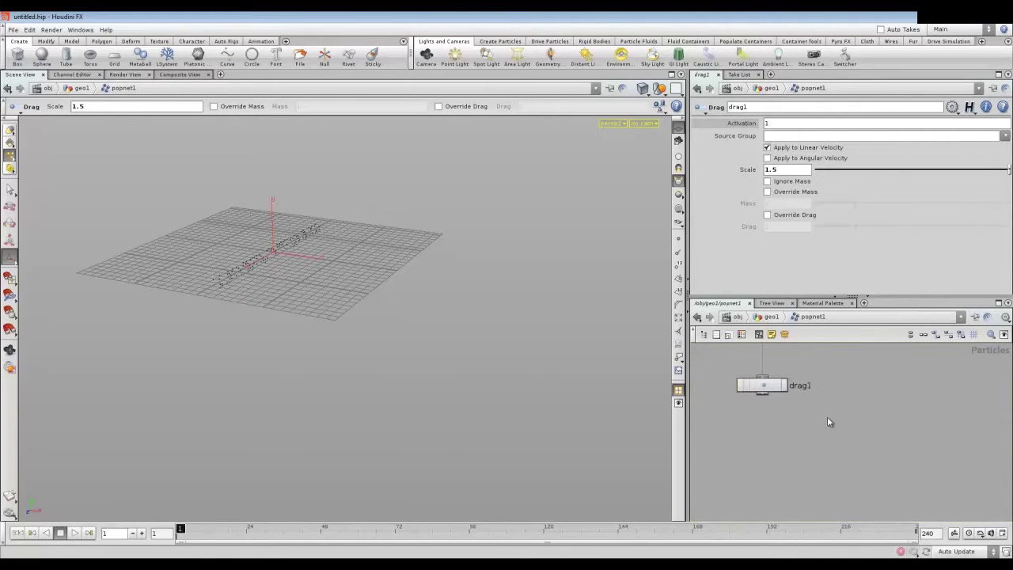
pyautogui.moveTo(835, 377); pyautogui.dragTo(855, 424, button='middle')
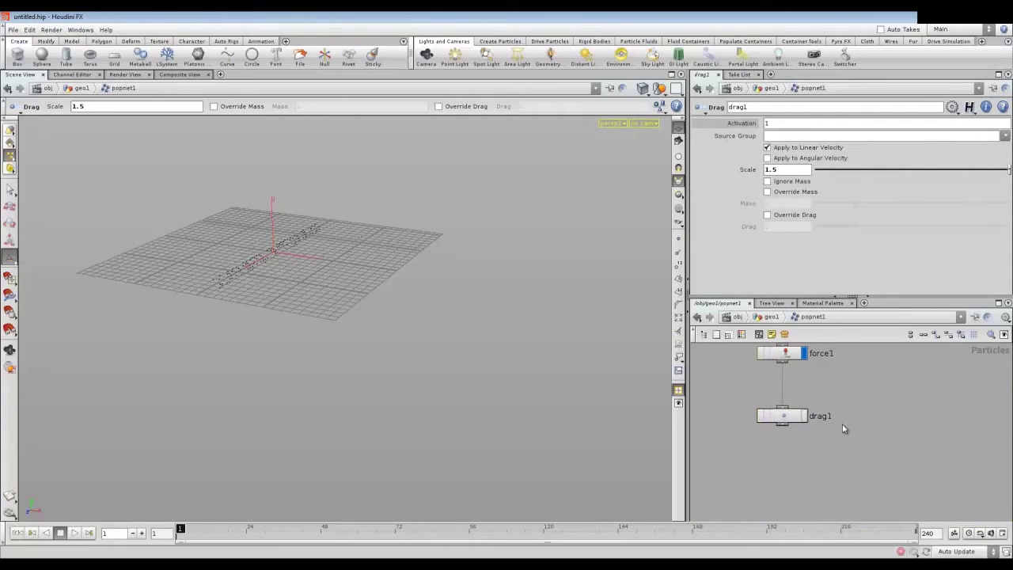
pyautogui.press('Tab')
# Step: Create a Property POP, property1, below drag1, wire drag1 into it, and enable Mass
pyautogui.write('p')
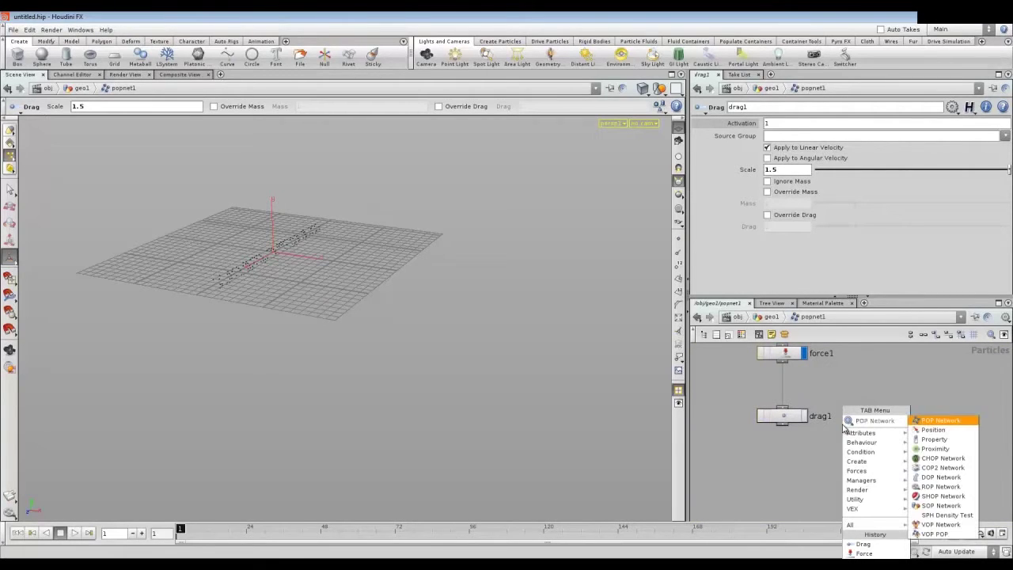
pyautogui.write('roperty')
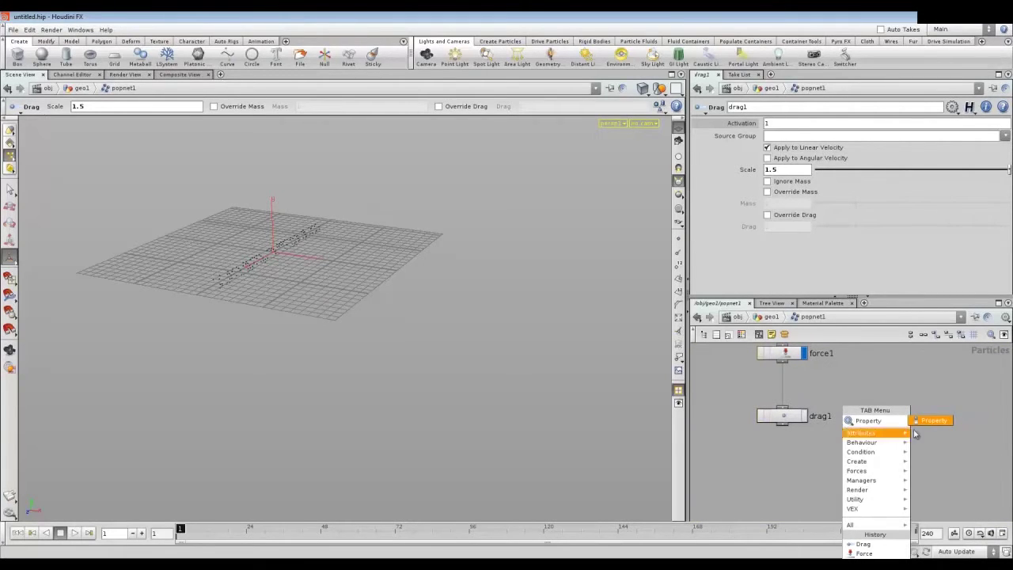
pyautogui.click(934, 421)
pyautogui.click(794, 467)
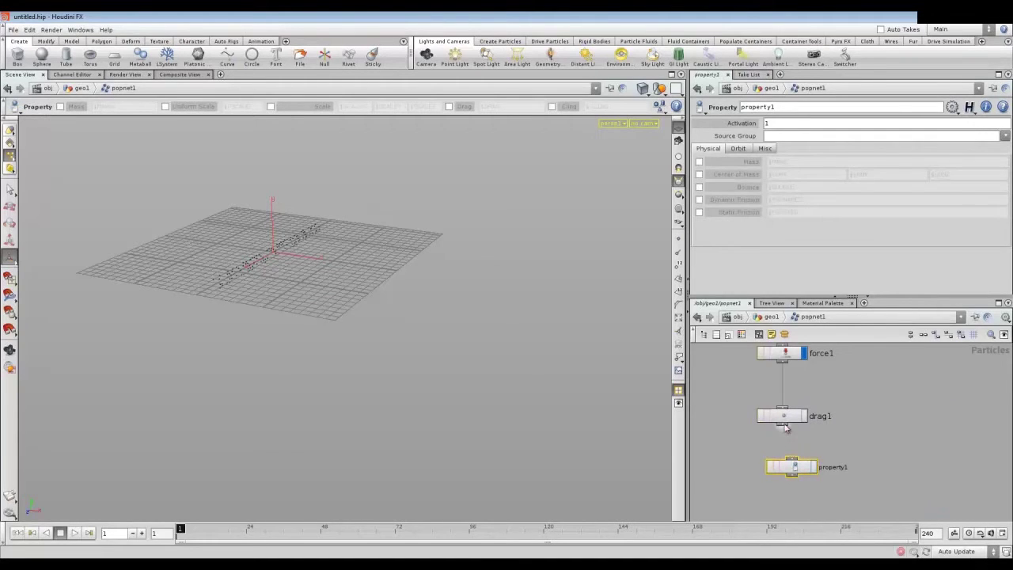
pyautogui.moveTo(794, 467); pyautogui.dragTo(786, 469)
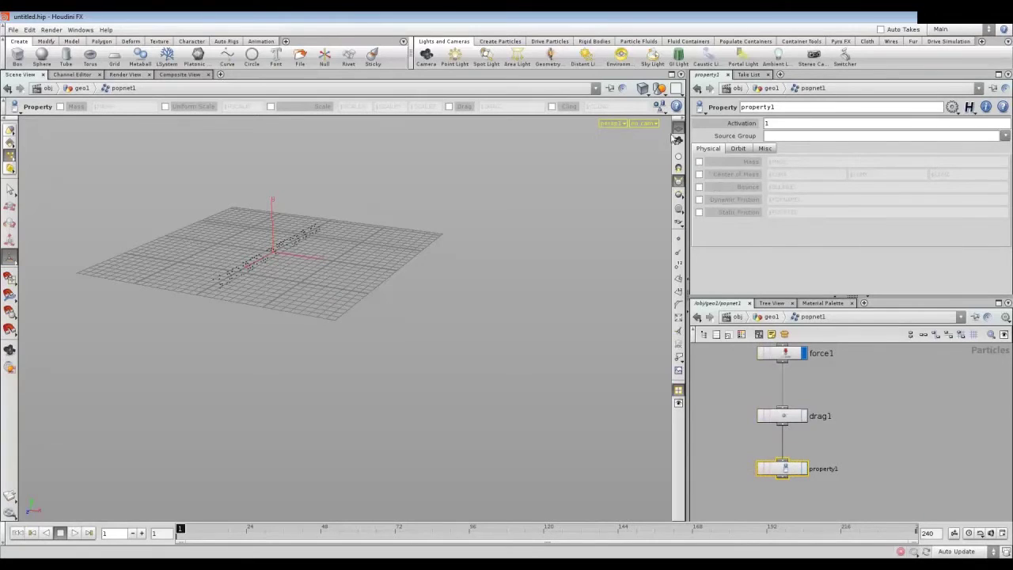
pyautogui.click(700, 162)
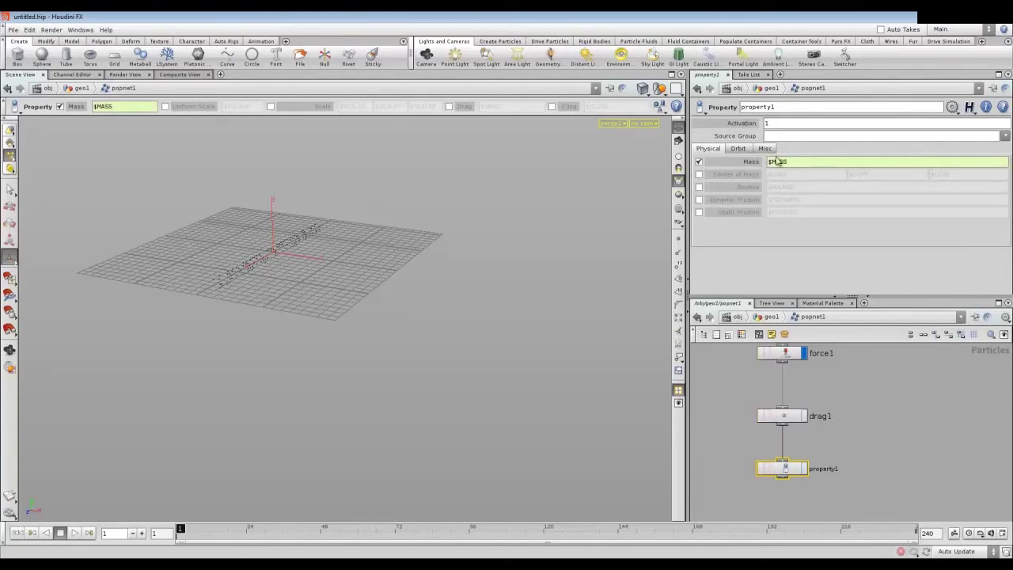
# Step: Delete the $MASS channel on property1's Mass and begin a rand expression
pyautogui.rightClick(800, 161)
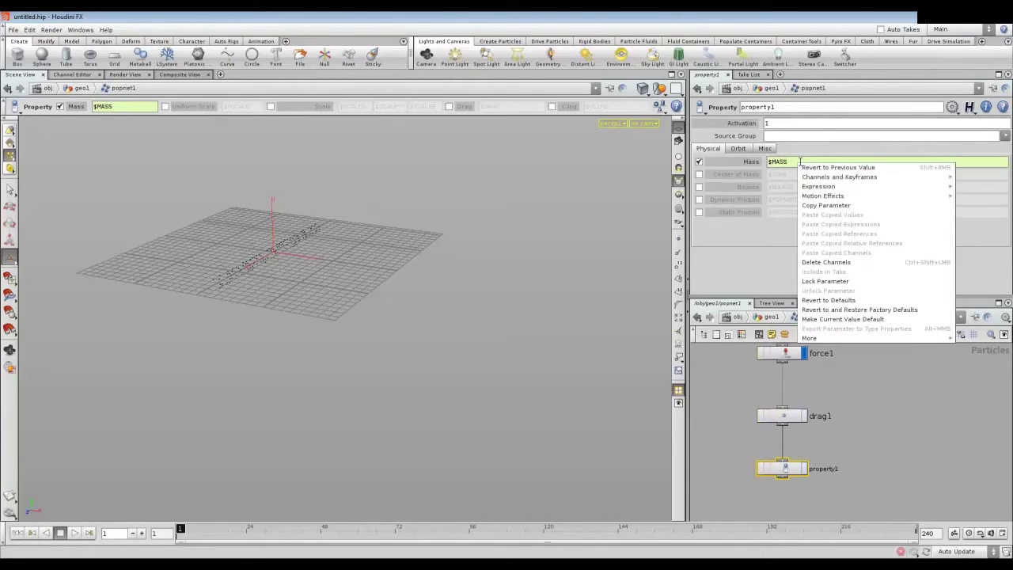
pyautogui.click(815, 262)
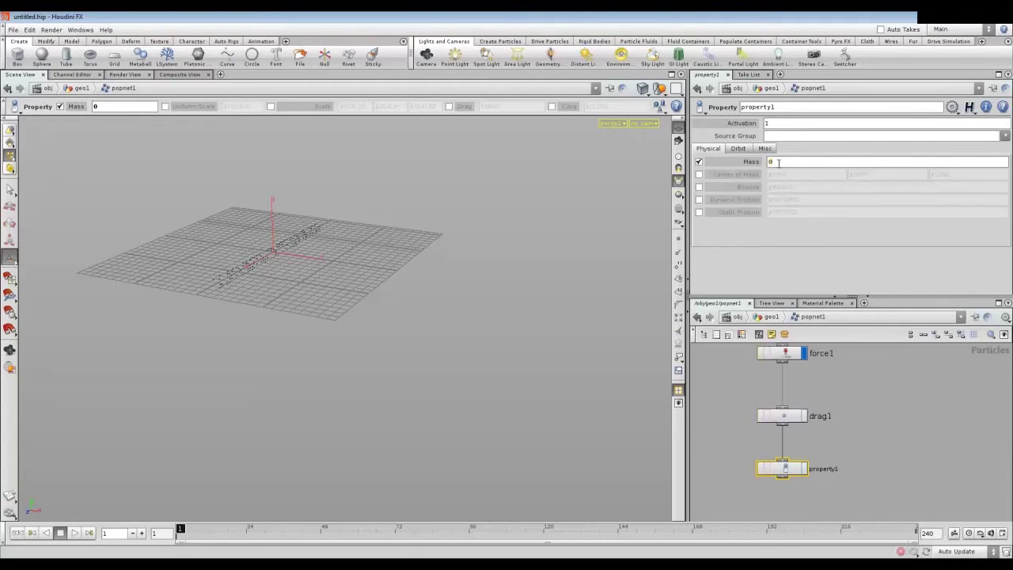
pyautogui.click(771, 162)
pyautogui.write('rand')
pyautogui.press('Tab')
pyautogui.press('Escape')
# Step: Complete the Mass expression as fit01(rand($ID),0.2,1) and confirm it
pyautogui.write('(')
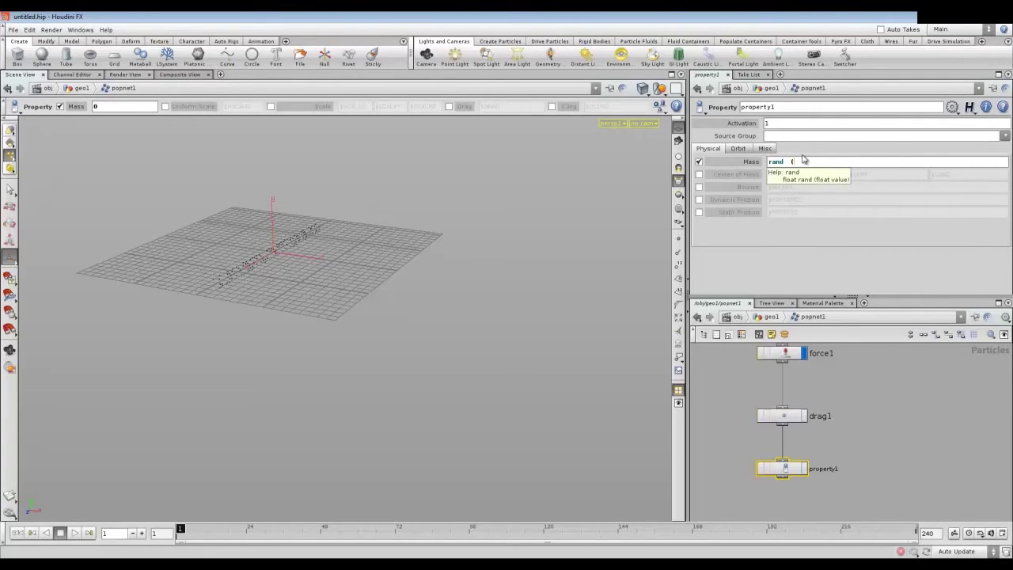
pyautogui.write('$')
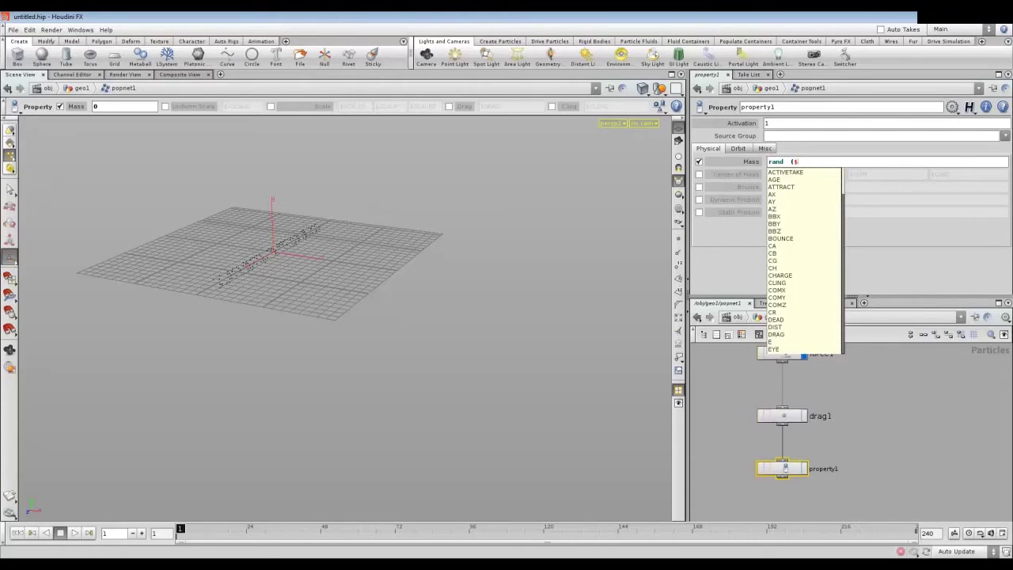
pyautogui.press('Escape')
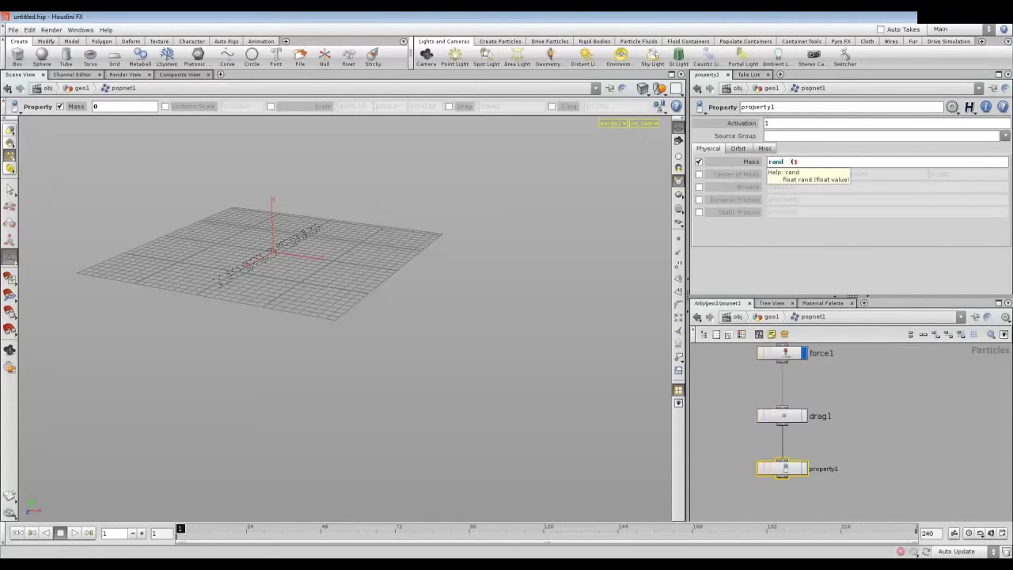
pyautogui.press('BackSpace')
pyautogui.write('d')
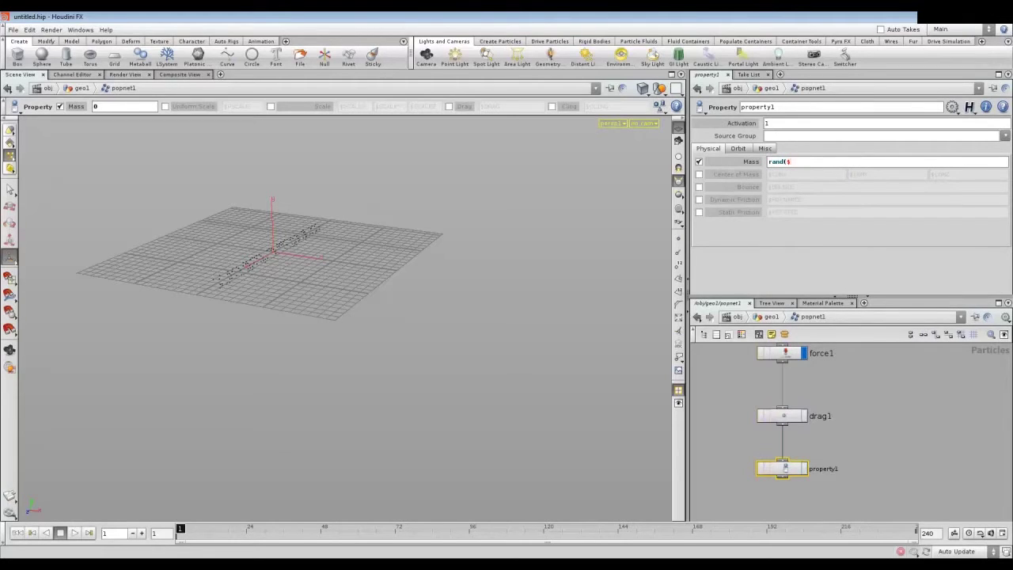
pyautogui.write('ID')
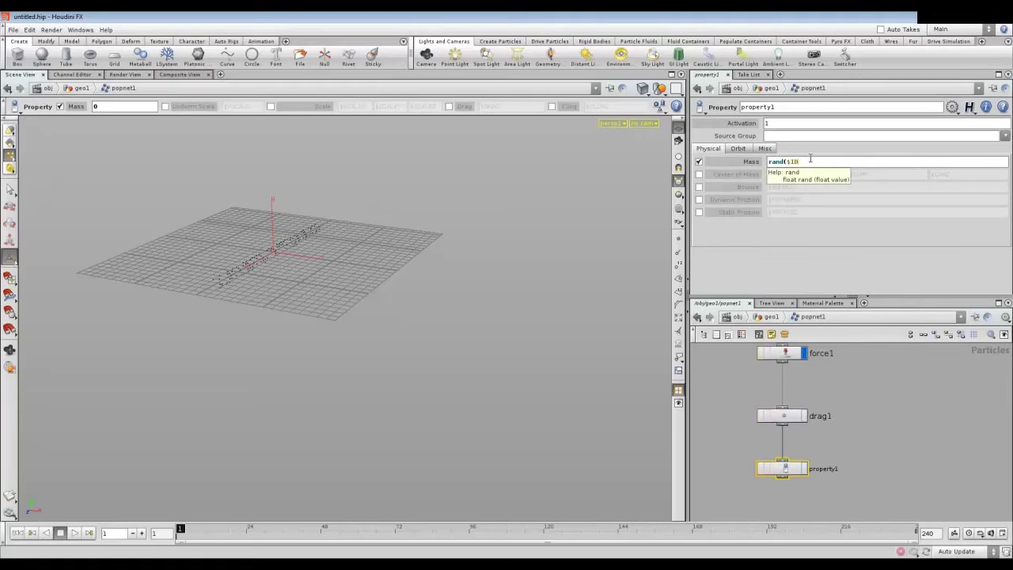
pyautogui.write(')')
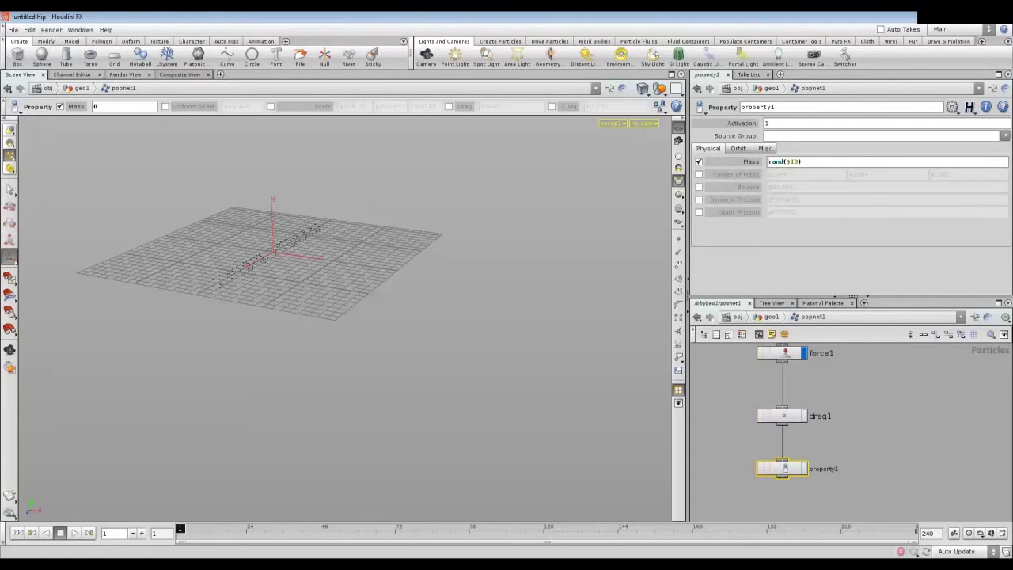
pyautogui.write('fit01')
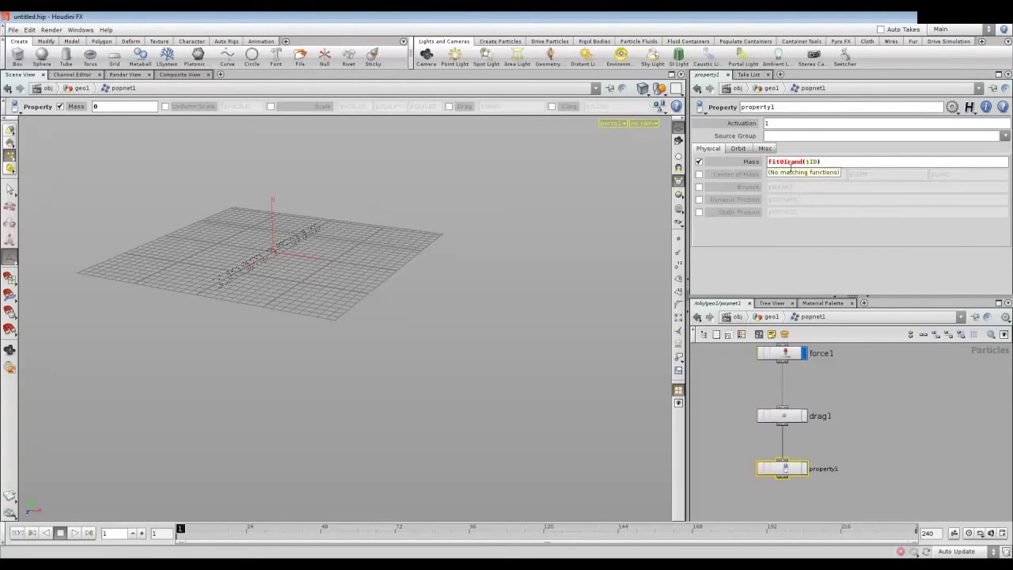
pyautogui.write('(')
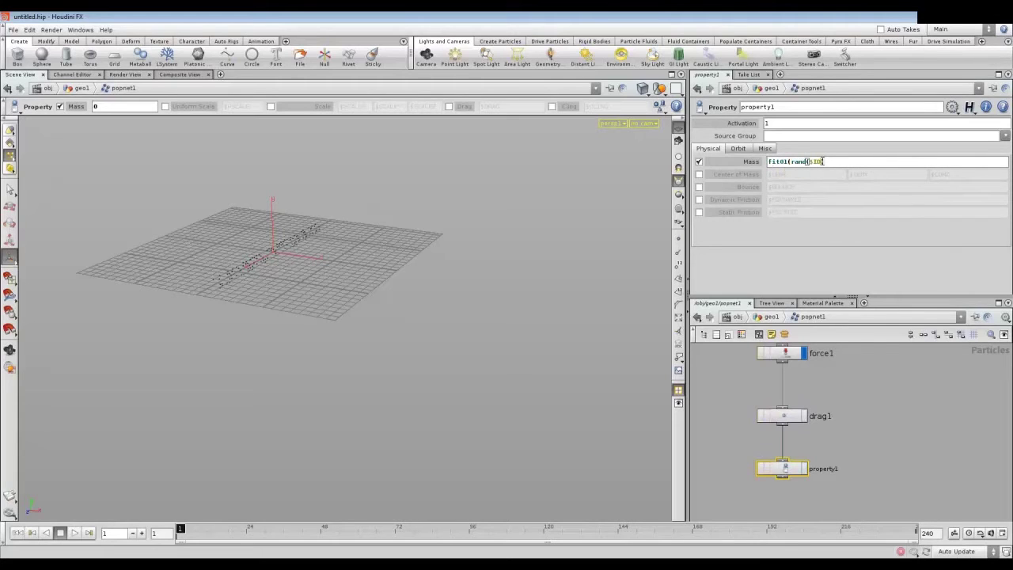
pyautogui.write(')')
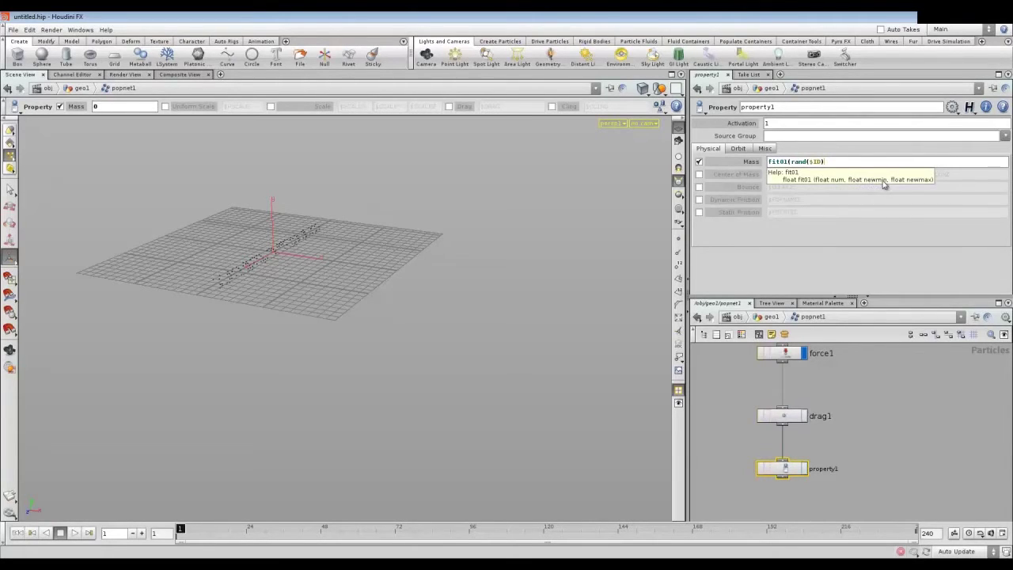
pyautogui.moveTo(796, 162)
pyautogui.click(834, 163)
pyautogui.write(',0.2')
pyautogui.press('Return')
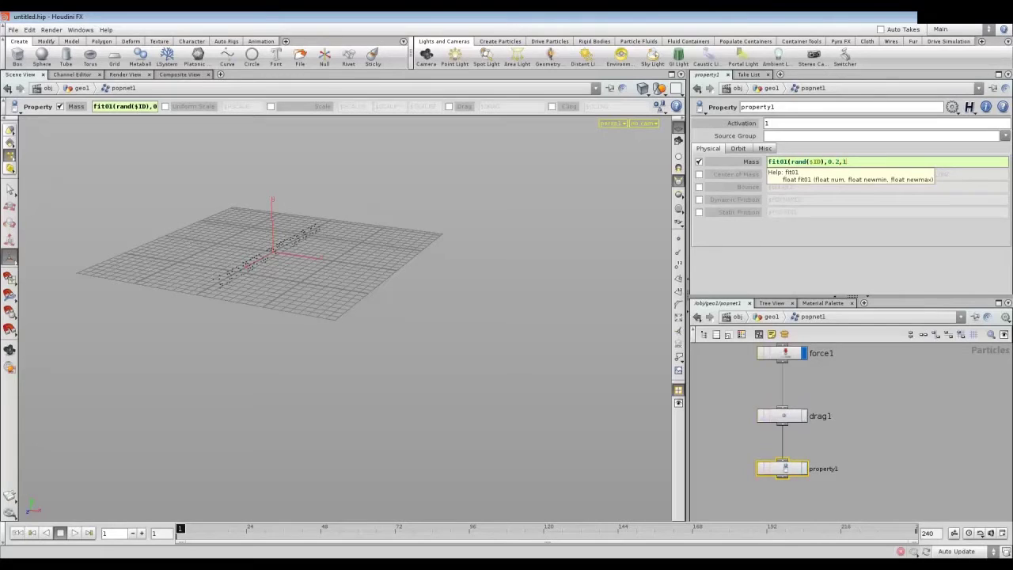
pyautogui.write(')')
pyautogui.press('Return')
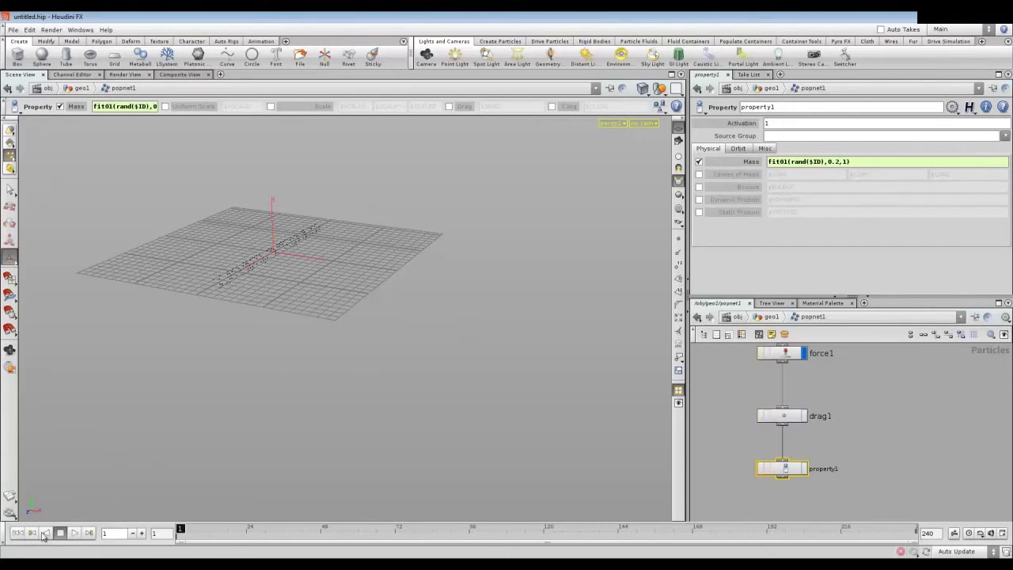
# Step: Display property1's result, play the falling stream, then stop and rewind to frame 1
pyautogui.click(803, 470)
pyautogui.click(75, 533)
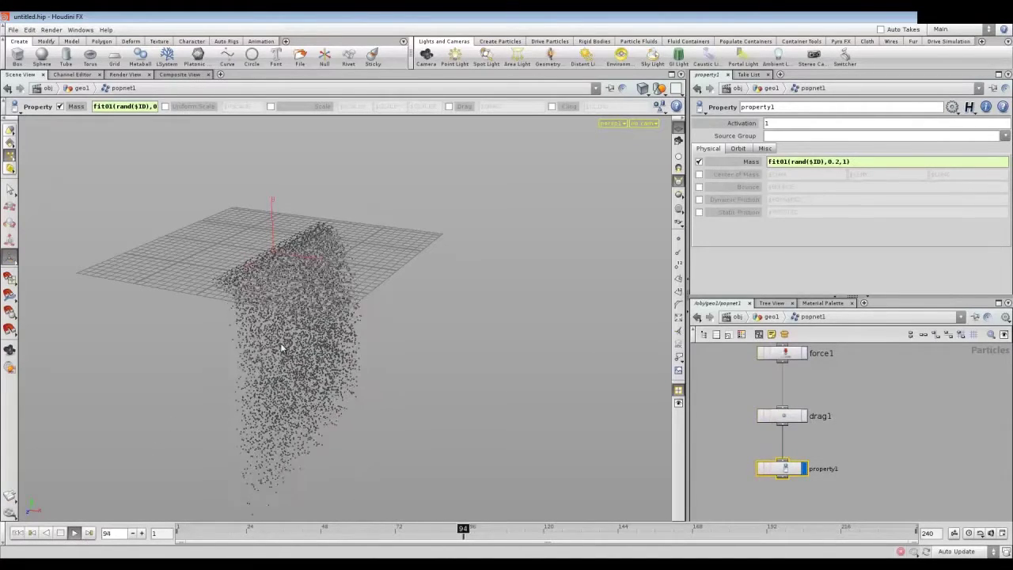
pyautogui.moveTo(282, 343); pyautogui.dragTo(311, 322)
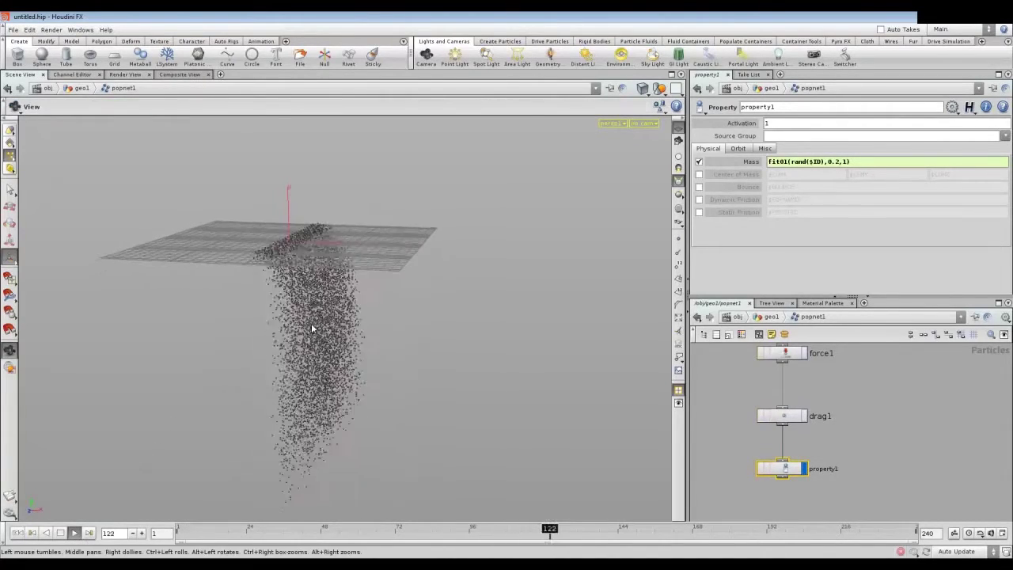
pyautogui.click(74, 532)
pyautogui.click(18, 533)
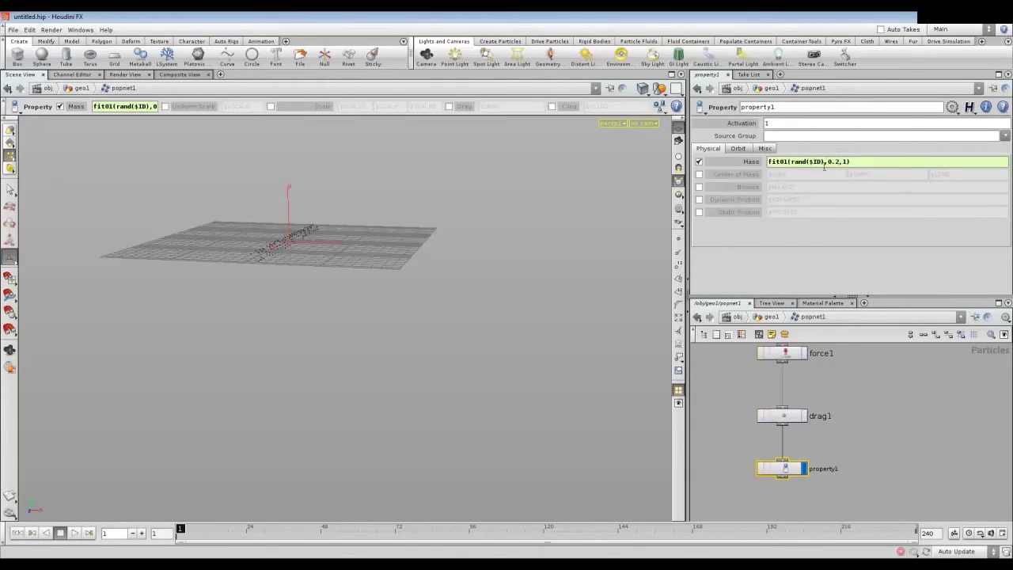
pyautogui.keyDown('alt'); pyautogui.moveTo(337, 221); pyautogui.dragTo(372, 230); pyautogui.keyUp('alt')
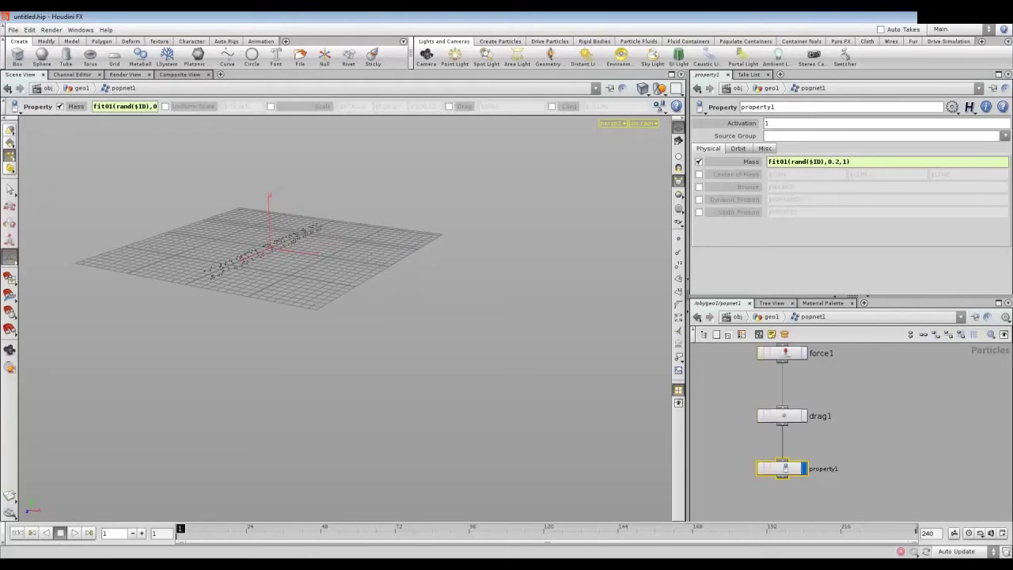
# Step: Create a Force POP, force2, lined up under property1, and show its Noise settings
pyautogui.press('Tab')
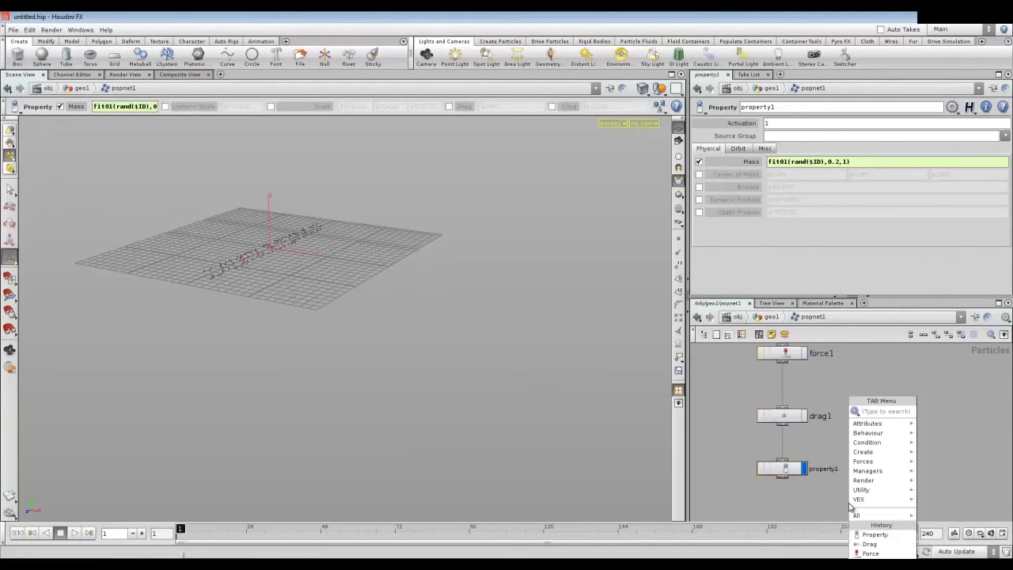
pyautogui.write('Force')
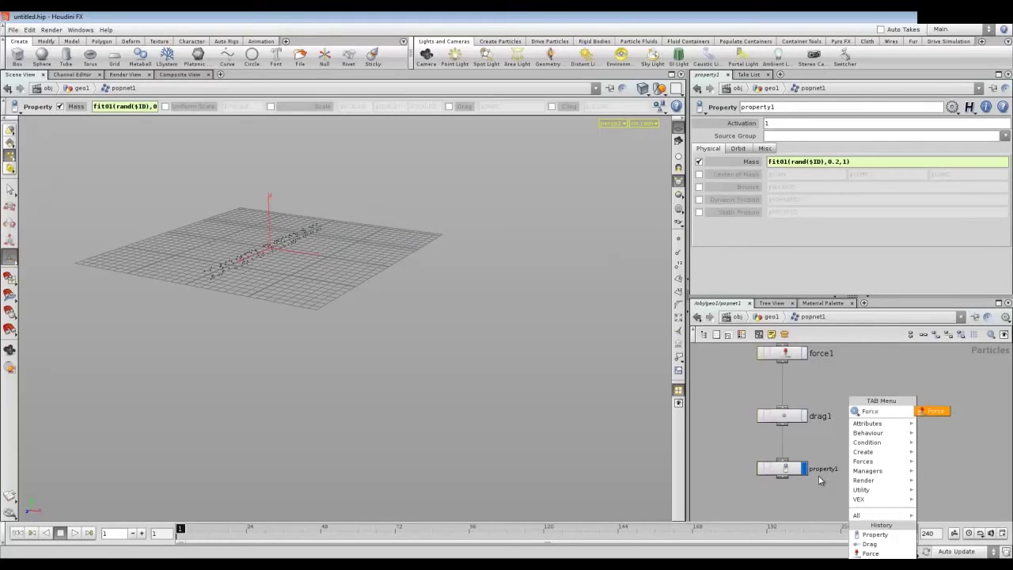
pyautogui.press('Return')
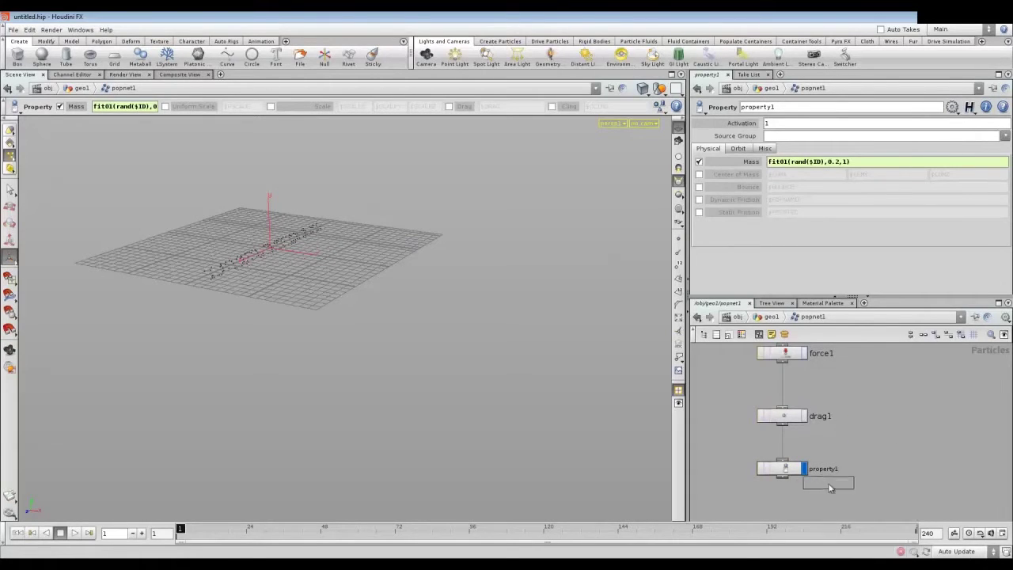
pyautogui.click(788, 505)
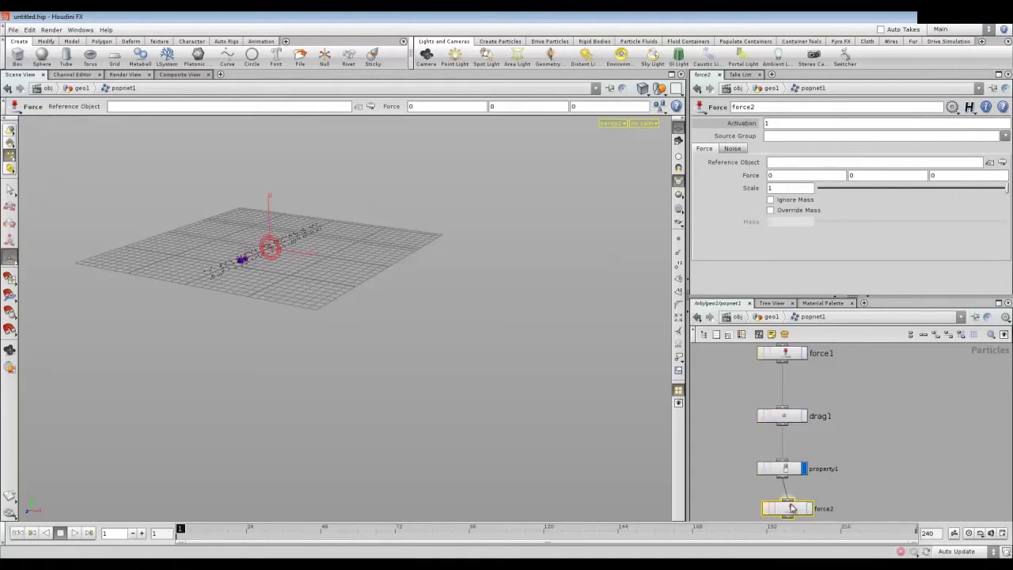
pyautogui.moveTo(790, 510); pyautogui.dragTo(785, 513)
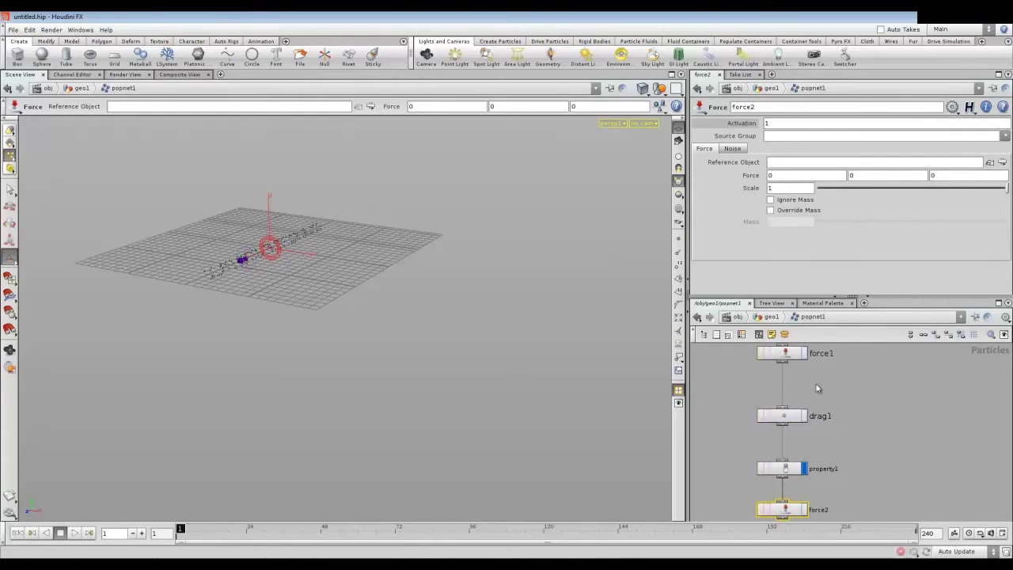
pyautogui.click(732, 148)
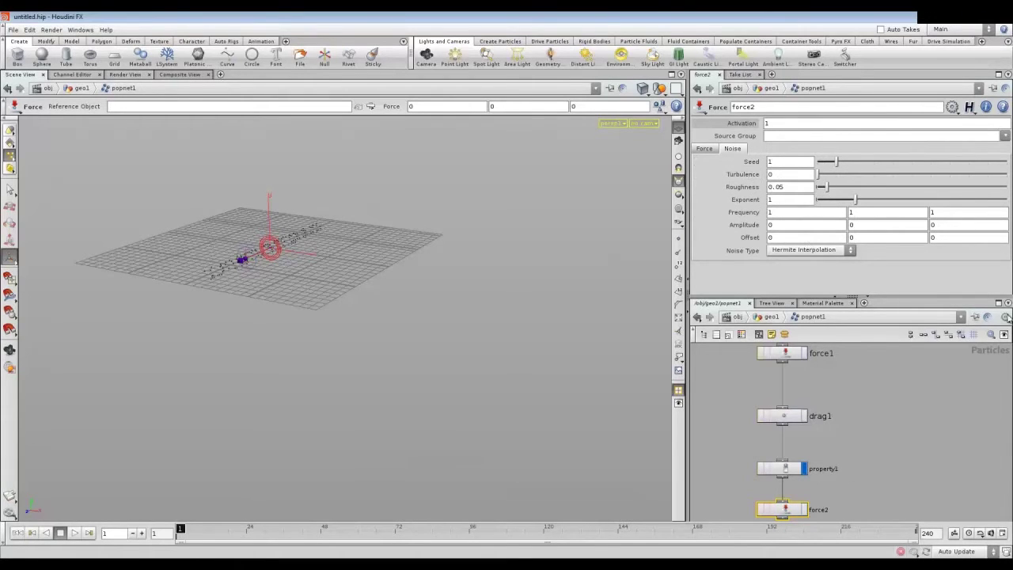
# Step: Set force2's noise Turbulence to 3 and Frequency to 2, keeping Hermite Interpolation
pyautogui.doubleClick(783, 171)
pyautogui.press('Return')
pyautogui.write('2')
pyautogui.press('Tab')
pyautogui.press('Tab')
pyautogui.click(792, 251)
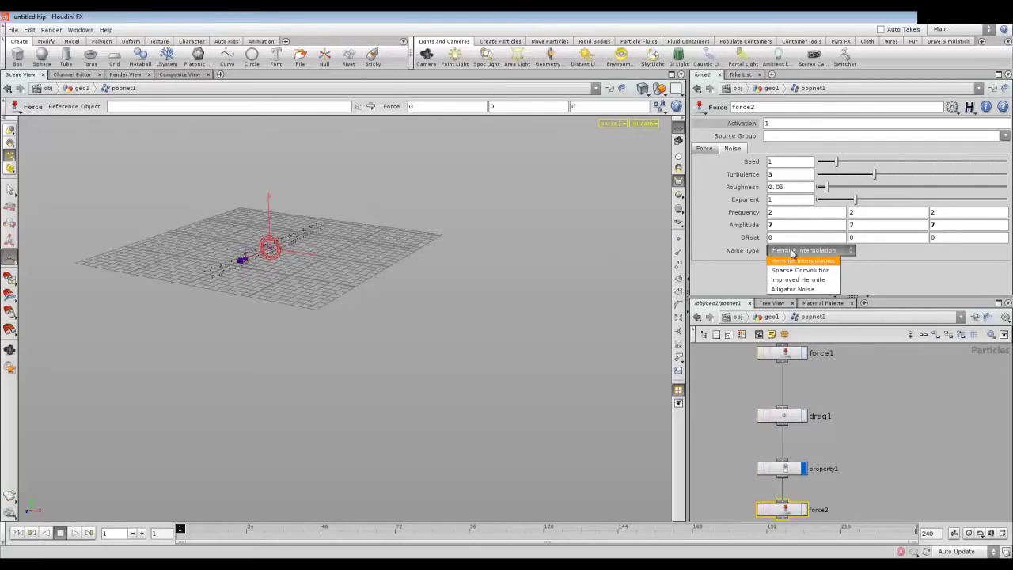
pyautogui.click(792, 253)
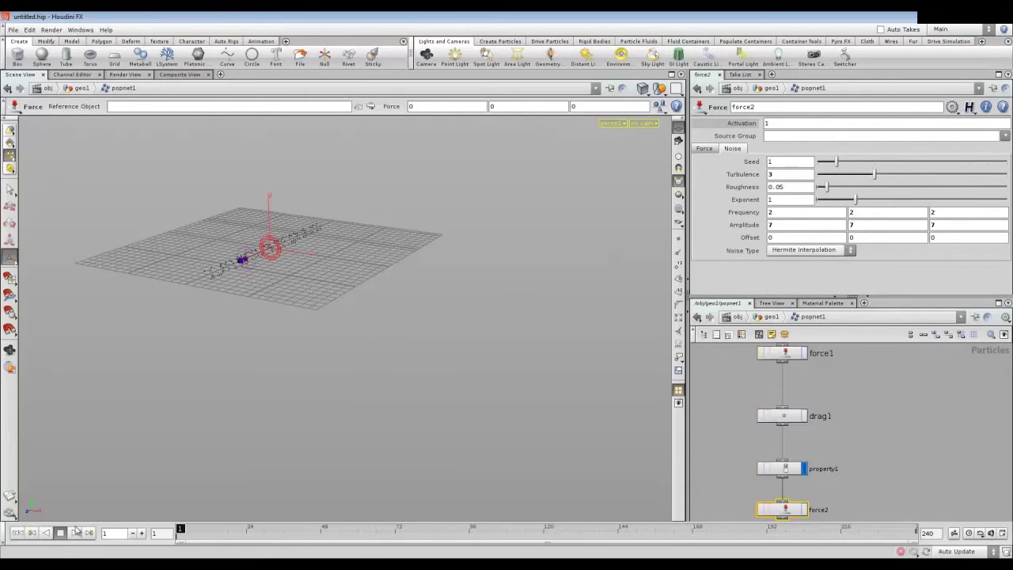
# Step: Display force2's result and play back the turbulent particle stream, then stop
pyautogui.click(803, 510)
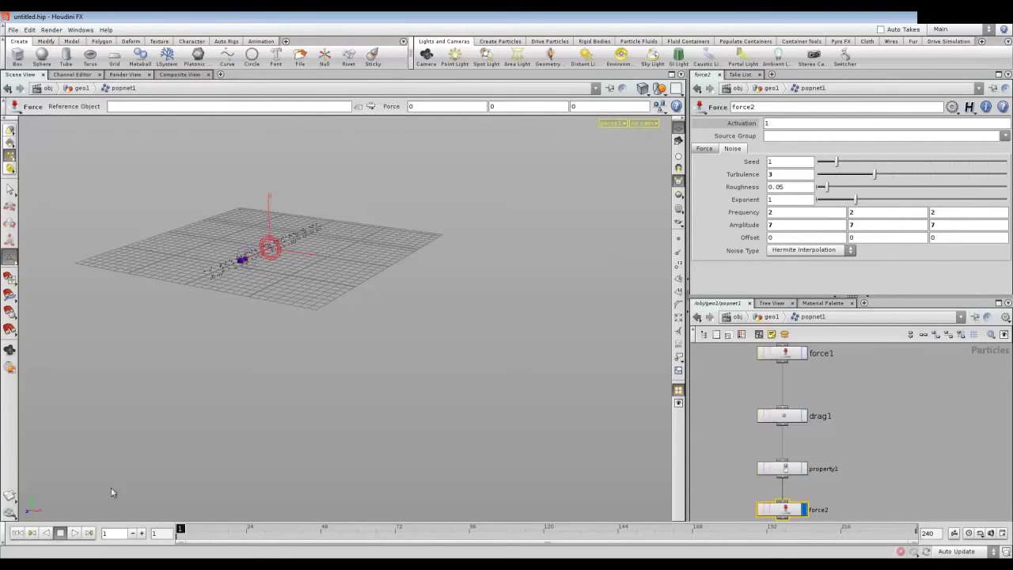
pyautogui.click(74, 532)
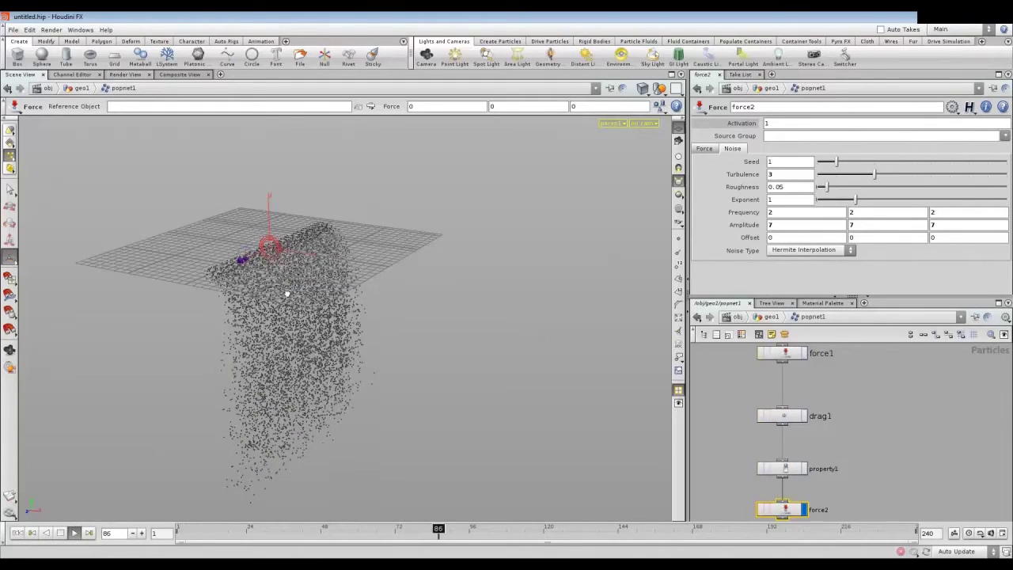
pyautogui.moveTo(277, 321); pyautogui.dragTo(306, 293)
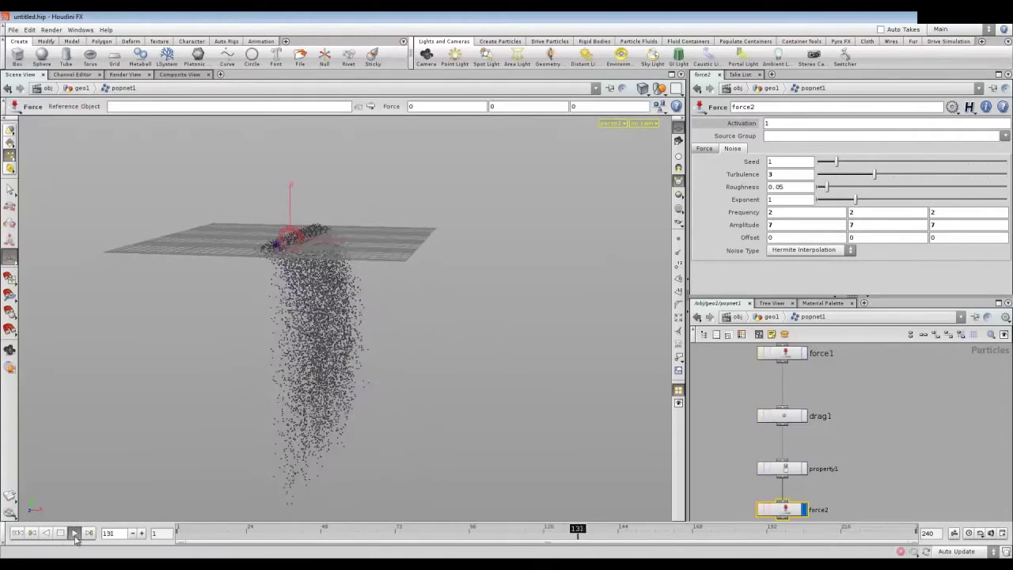
pyautogui.click(62, 534)
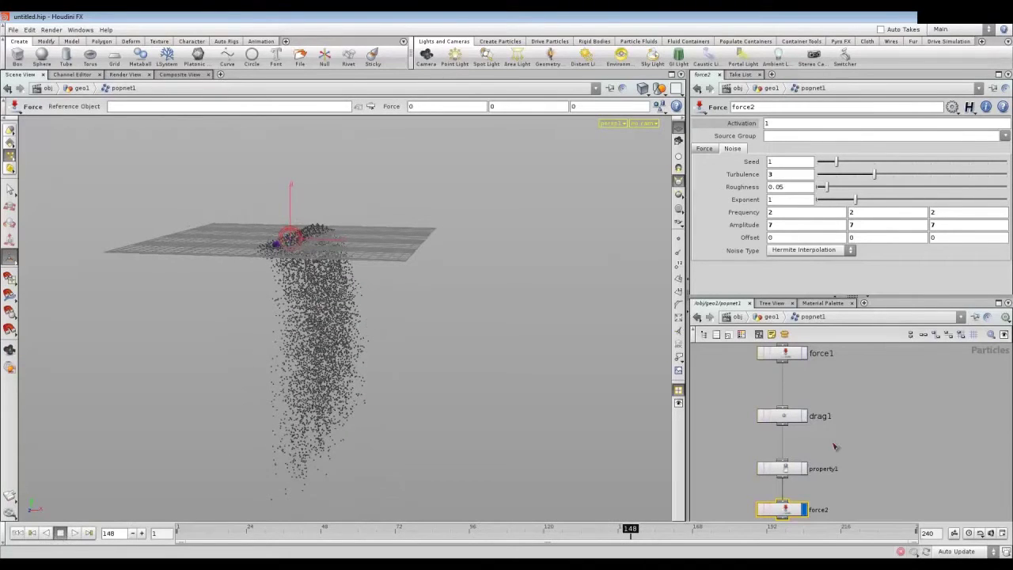
pyautogui.click(786, 416)
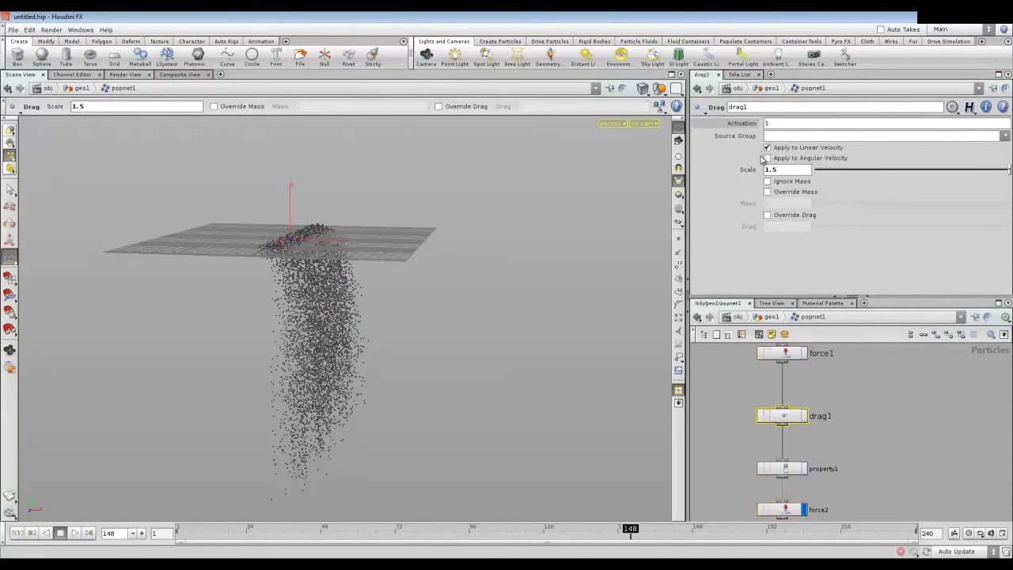
# Step: Try drag1 Scale values of 1 and 0.25, replay from frame 1, then settle on 0.5
pyautogui.write('1')
pyautogui.press('Return')
pyautogui.write('5')
pyautogui.press('Return')
pyautogui.click(15, 533)
pyautogui.click(74, 533)
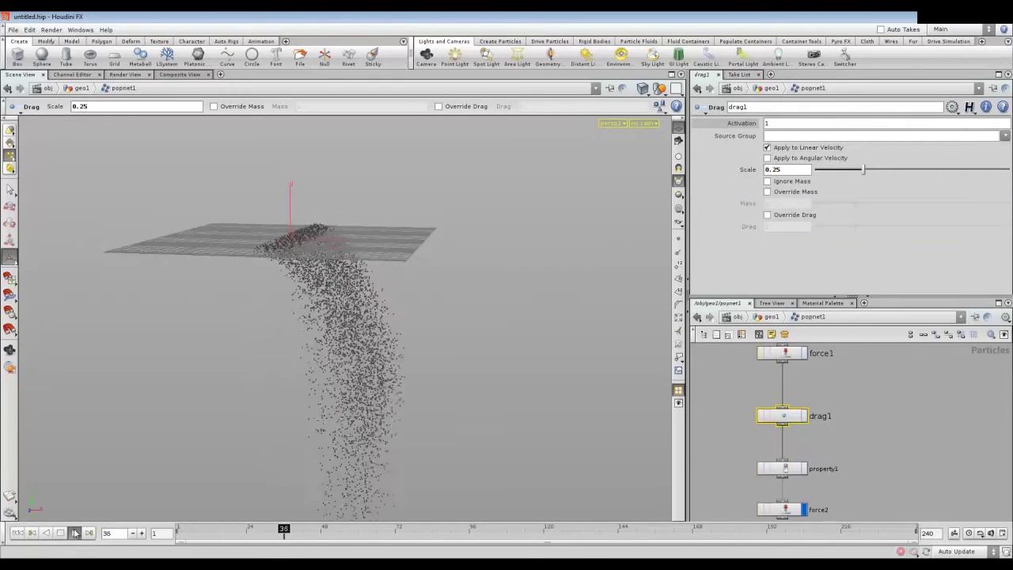
pyautogui.click(767, 170)
pyautogui.write('.5')
pyautogui.press('Return')
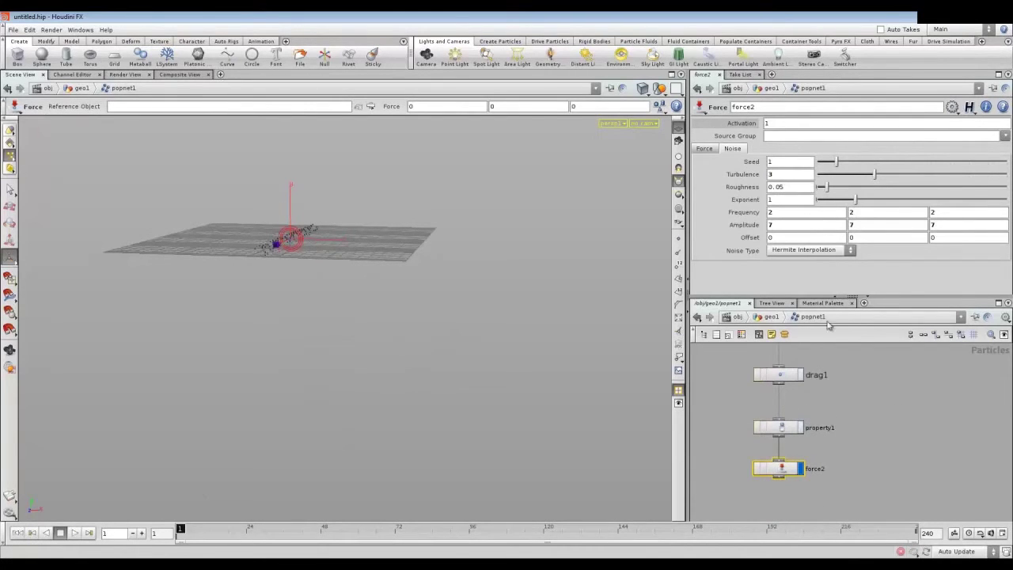
# Step: Return to geo1 and arrange popnet1 below tube1
pyautogui.click(772, 316)
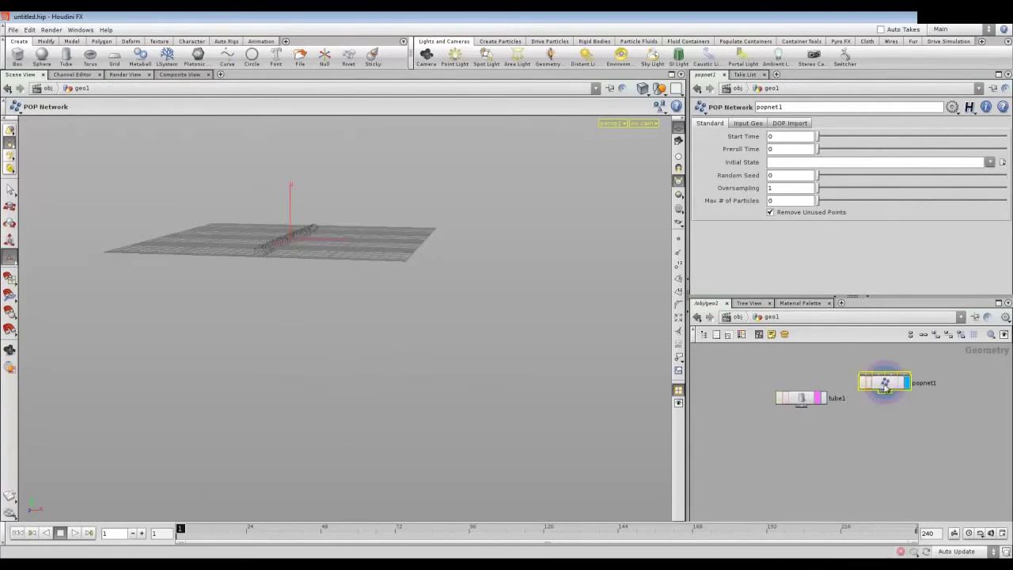
pyautogui.moveTo(884, 384); pyautogui.dragTo(887, 411)
pyautogui.press('l')
pyautogui.click(888, 416)
pyautogui.moveTo(808, 467); pyautogui.dragTo(806, 464)
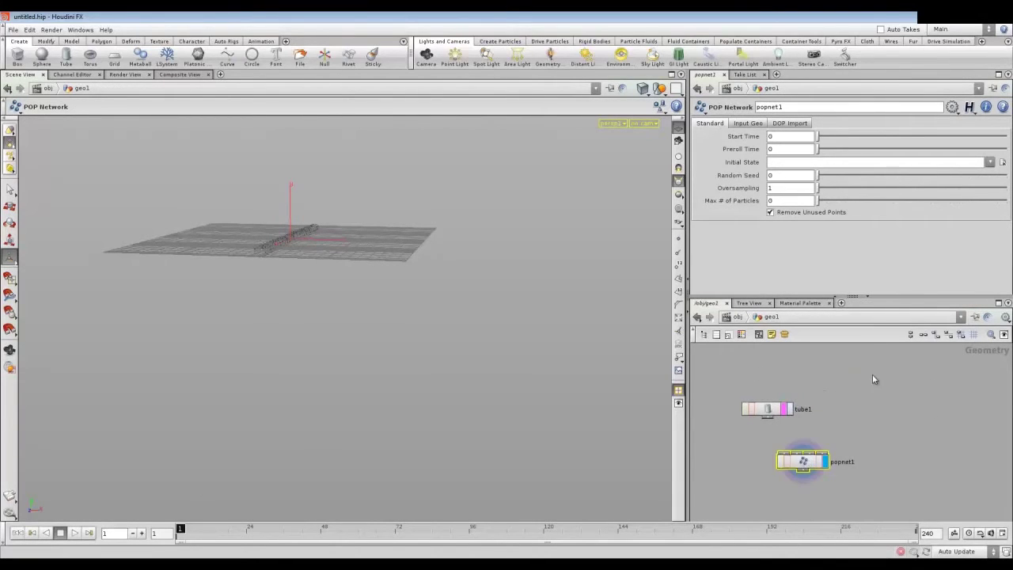
# Step: Create a Sphere node, sphere1, and place it near tube1
pyautogui.press('Tab')
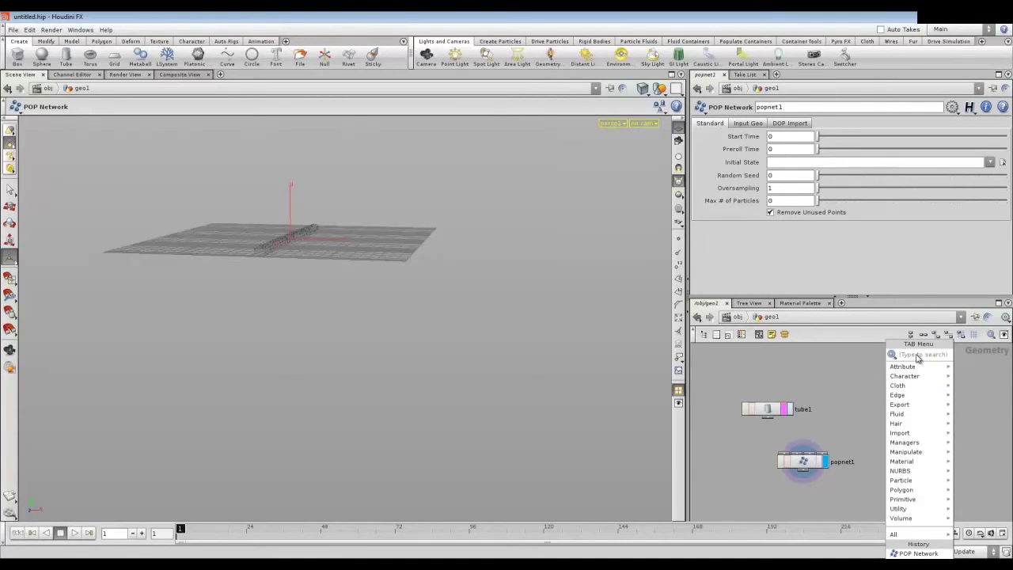
pyautogui.write('Sphere')
pyautogui.click(980, 354)
pyautogui.click(859, 396)
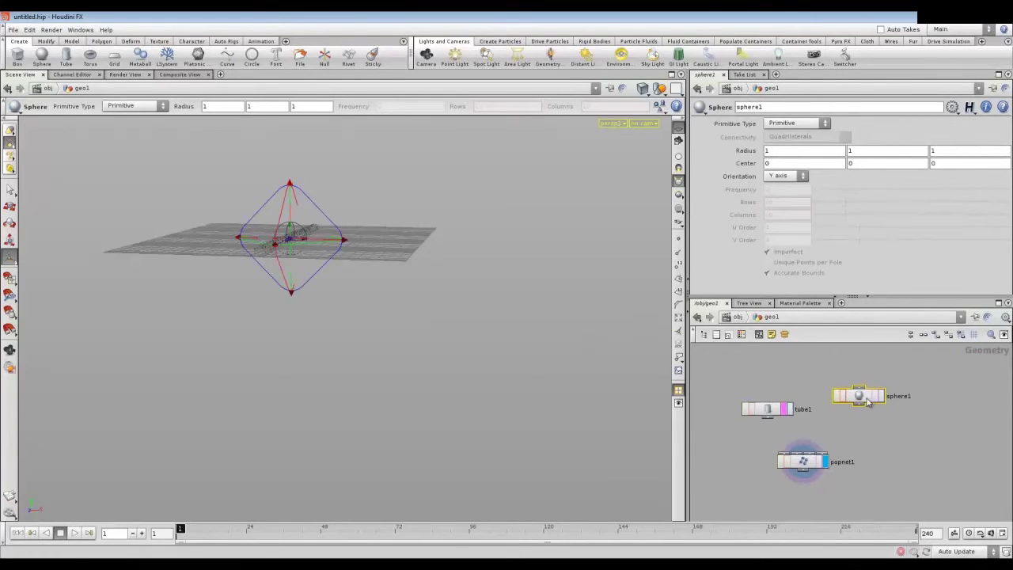
pyautogui.moveTo(857, 397); pyautogui.dragTo(853, 398)
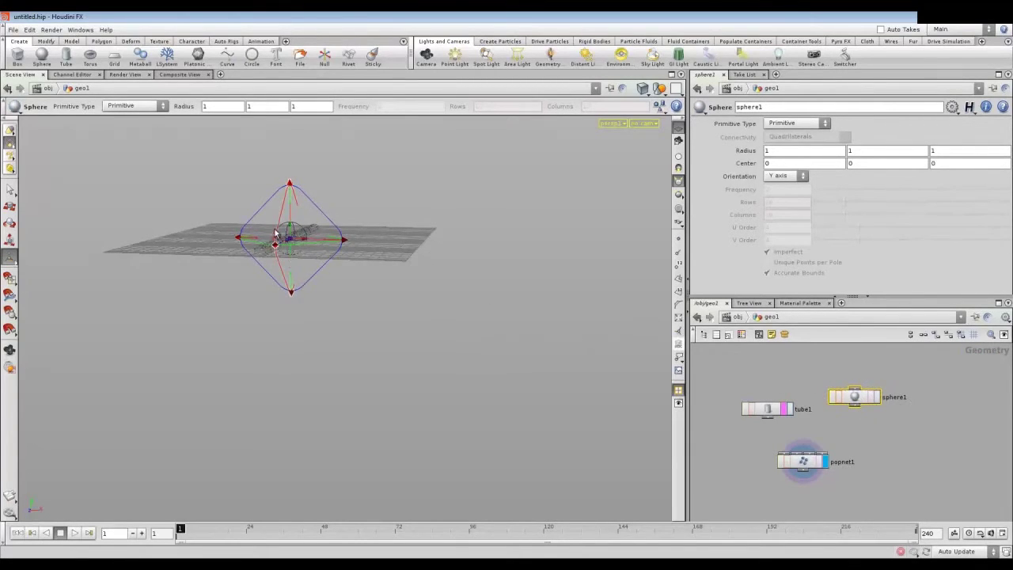
# Step: Set sphere1's display flag and orbit the viewport to inspect the sphere
pyautogui.click(878, 397)
pyautogui.moveTo(366, 288); pyautogui.dragTo(269, 247)
pyautogui.press('Escape')
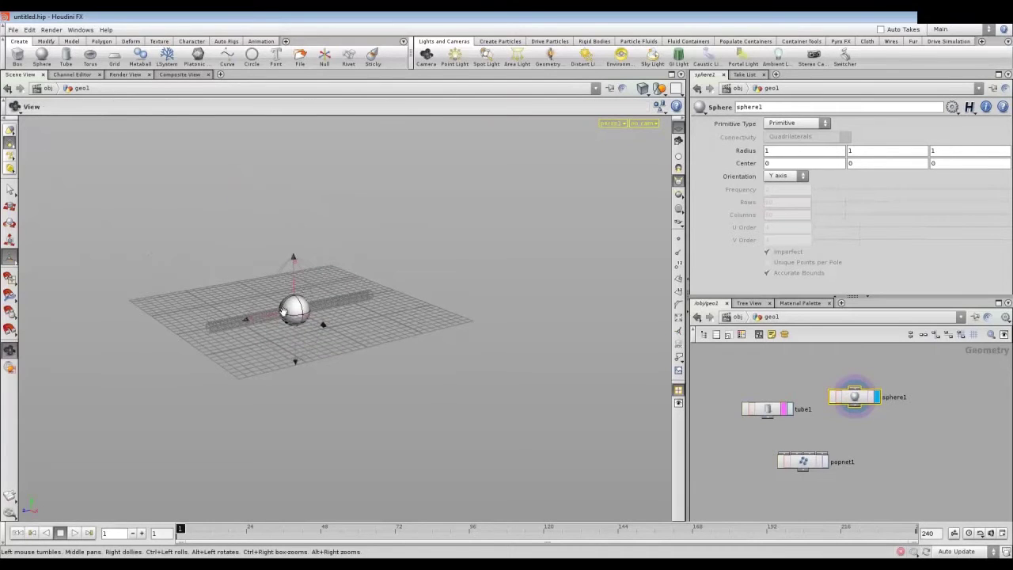
pyautogui.scroll(5, 309, 301)
pyautogui.moveTo(380, 269)
pyautogui.mouseDown()
pyautogui.moveTo(441, 261)
pyautogui.moveTo(381, 298)
pyautogui.mouseUp()
pyautogui.scroll(-3, 381, 298)
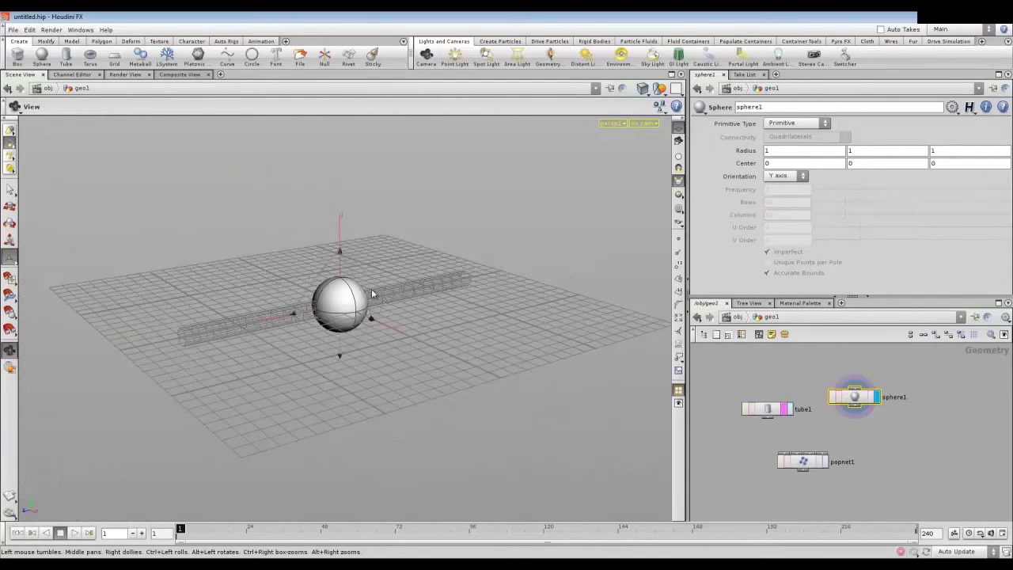
pyautogui.press('Return')
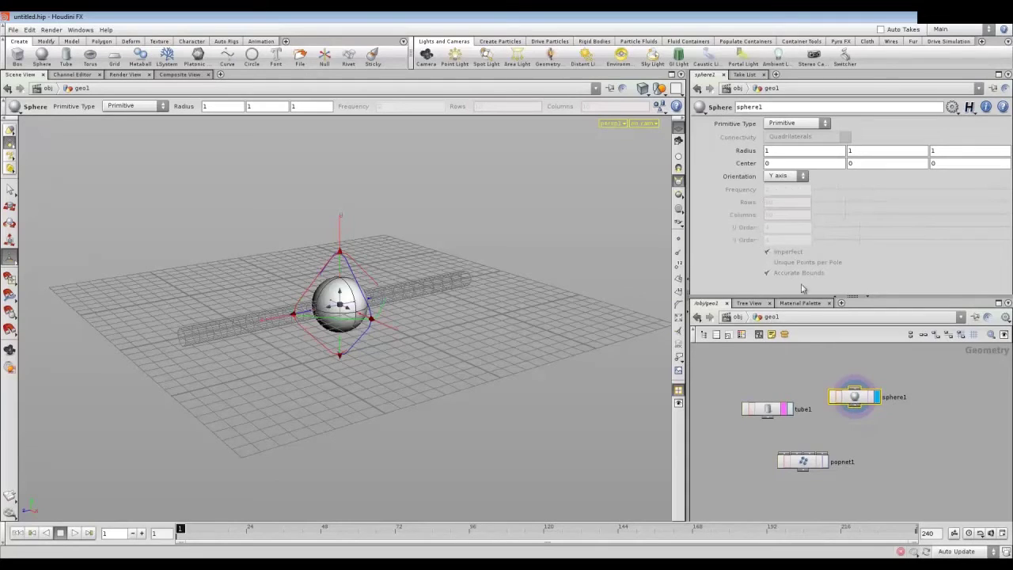
# Step: Make sphere1 a Polygon Mesh with 20 rows and columns
pyautogui.click(783, 124)
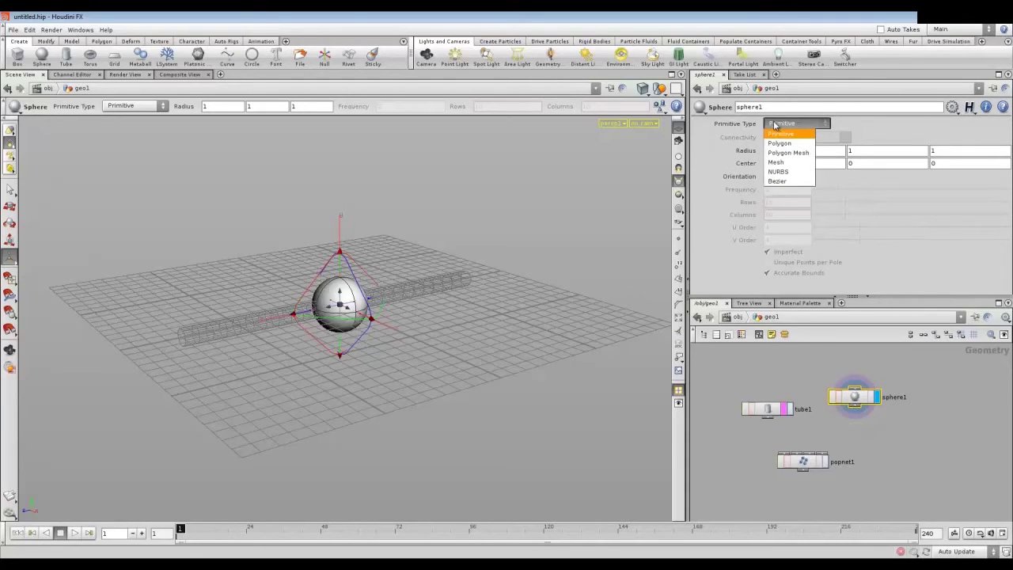
pyautogui.click(787, 143)
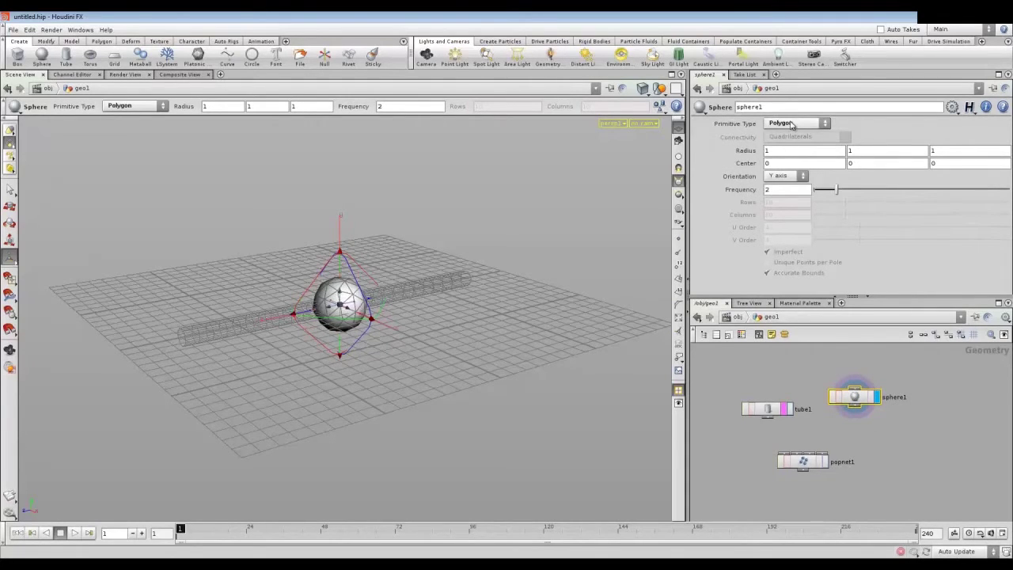
pyautogui.click(792, 124)
pyautogui.click(791, 150)
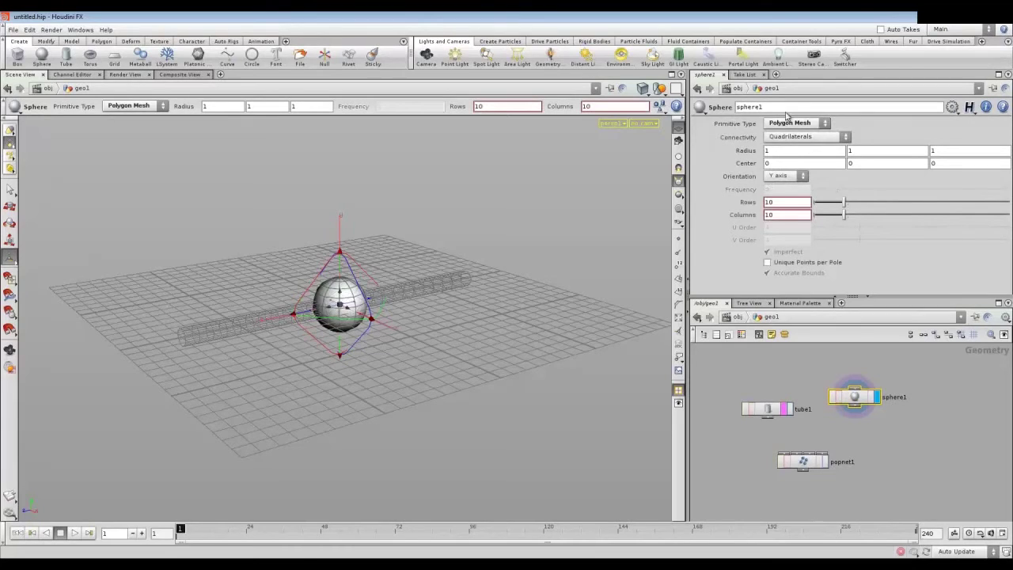
pyautogui.moveTo(844, 204)
pyautogui.mouseDown()
pyautogui.moveTo(884, 204)
pyautogui.moveTo(870, 223)
pyautogui.moveTo(885, 223)
pyautogui.mouseUp()
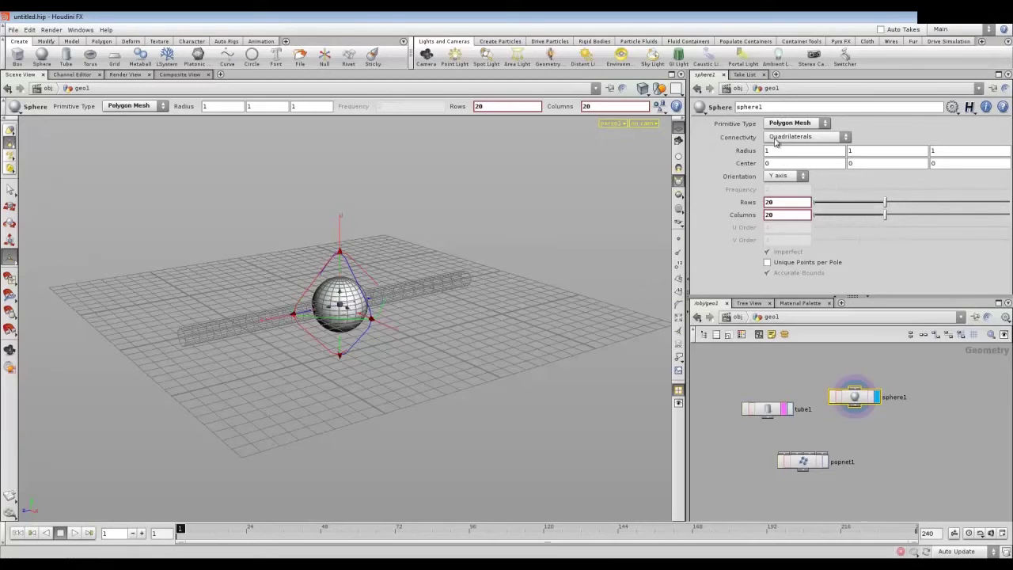
# Step: Move sphere1's centre to 0, -3.5, 2.65 below the tube and check its placement
pyautogui.middleClick(747, 166)
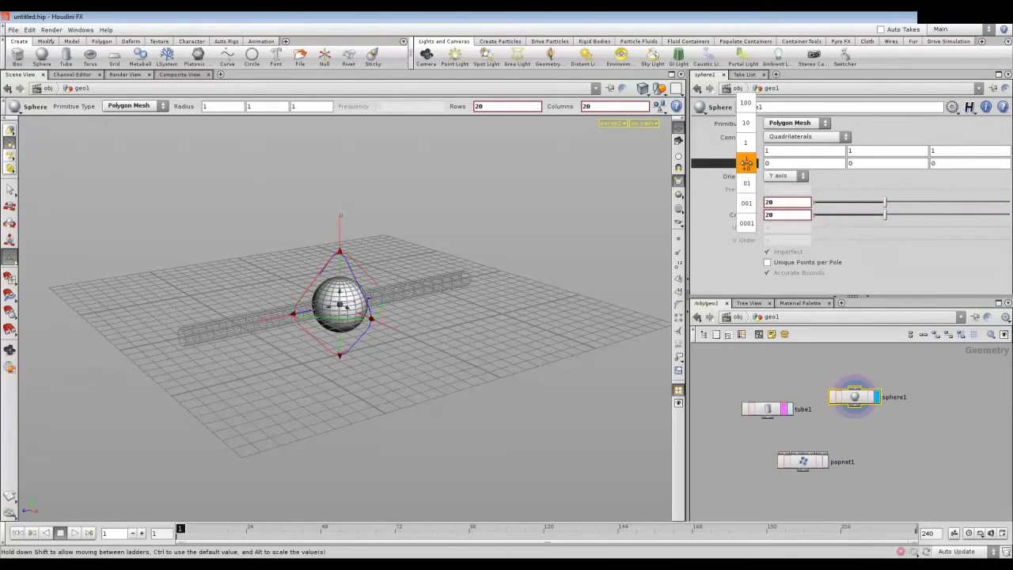
pyautogui.moveTo(746, 163); pyautogui.dragTo(759, 168, button='middle')
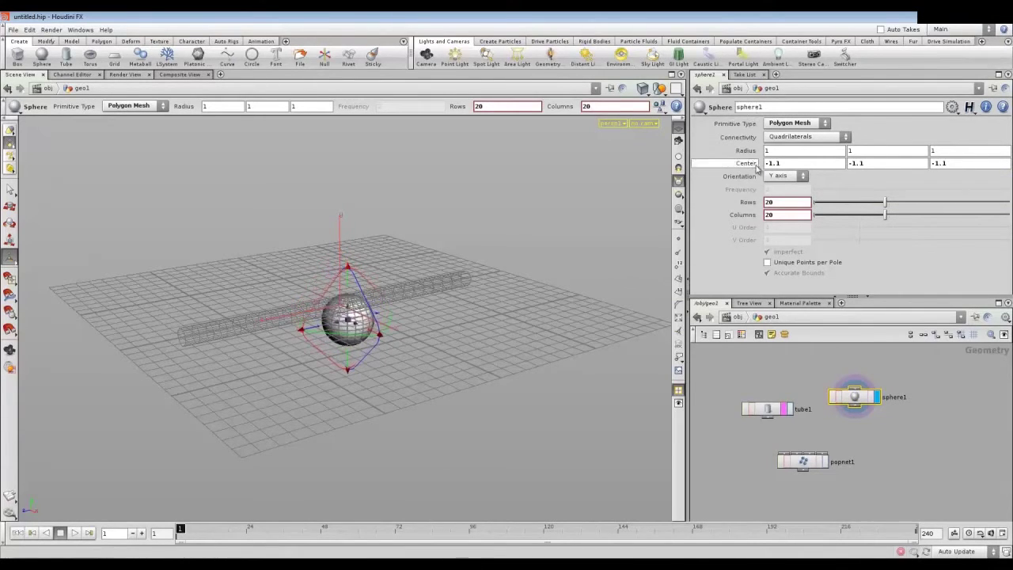
pyautogui.moveTo(759, 168); pyautogui.dragTo(748, 162, button='middle')
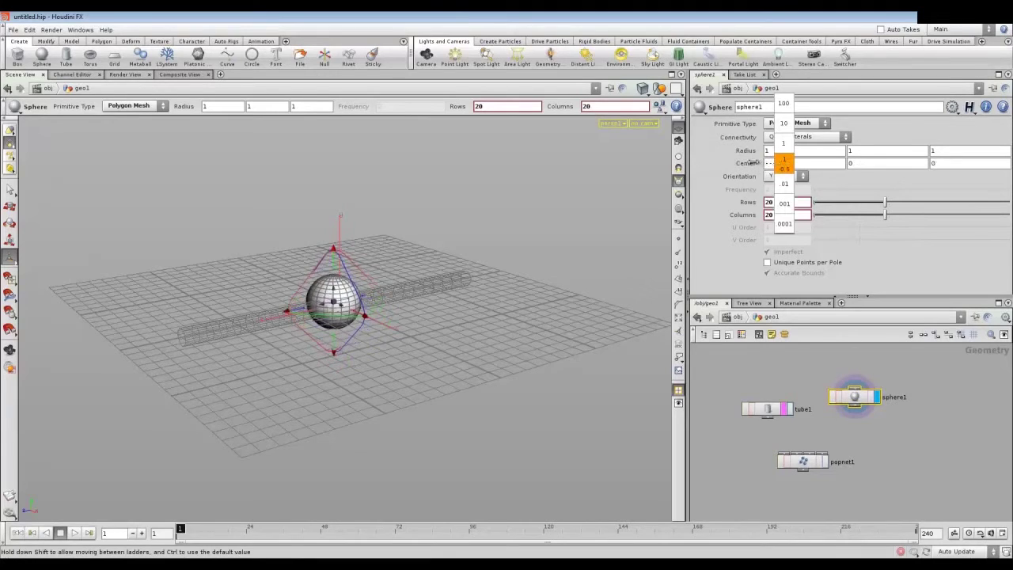
pyautogui.moveTo(747, 162); pyautogui.dragTo(767, 169, button='middle')
pyautogui.moveTo(871, 163); pyautogui.dragTo(935, 168, button='middle')
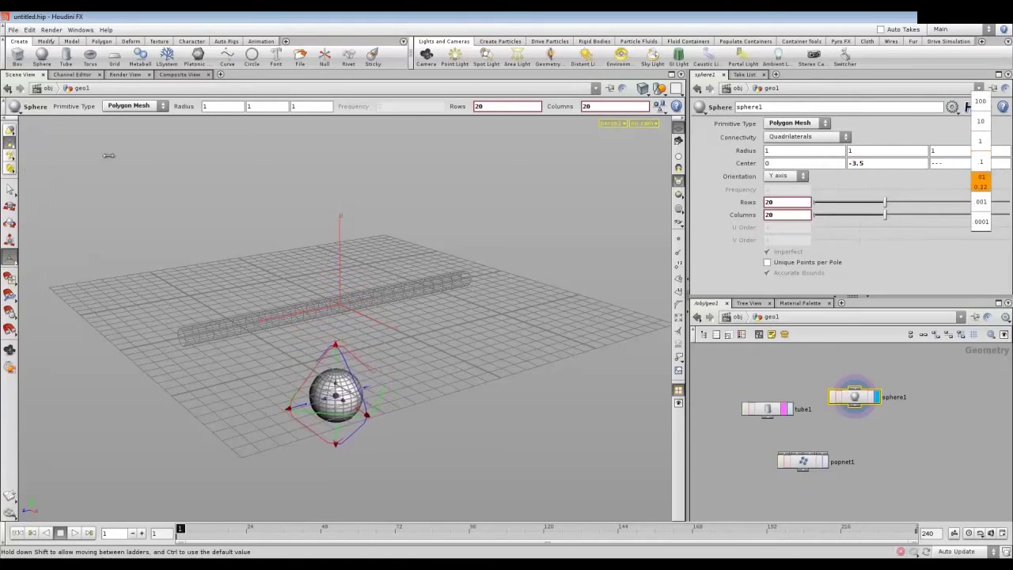
pyautogui.moveTo(940, 164); pyautogui.dragTo(202, 271, button='middle')
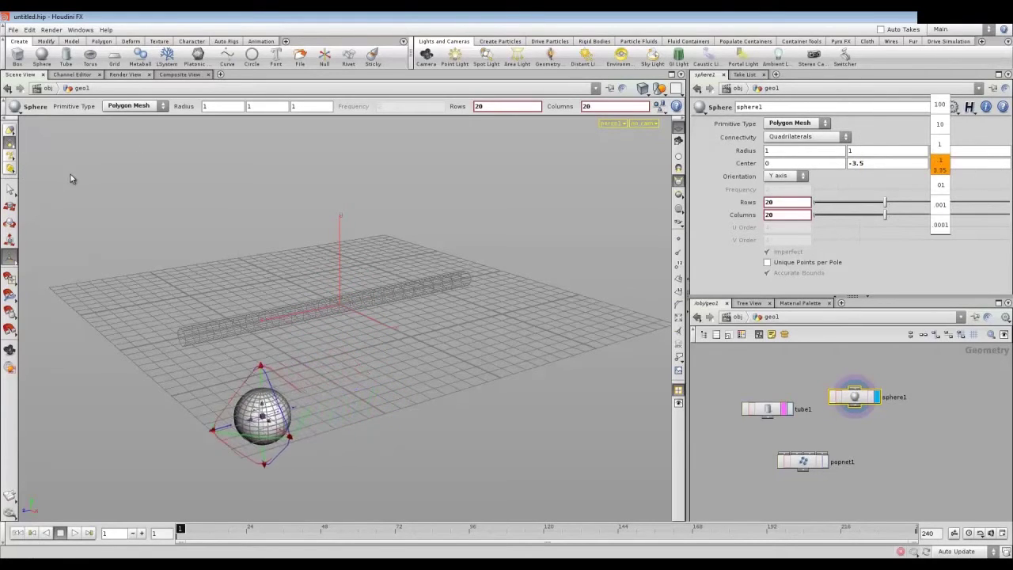
pyautogui.press('Escape')
pyautogui.moveTo(341, 319)
pyautogui.mouseDown()
pyautogui.moveTo(314, 382)
pyautogui.moveTo(324, 313)
pyautogui.moveTo(356, 320)
pyautogui.mouseUp()
pyautogui.press('Return')
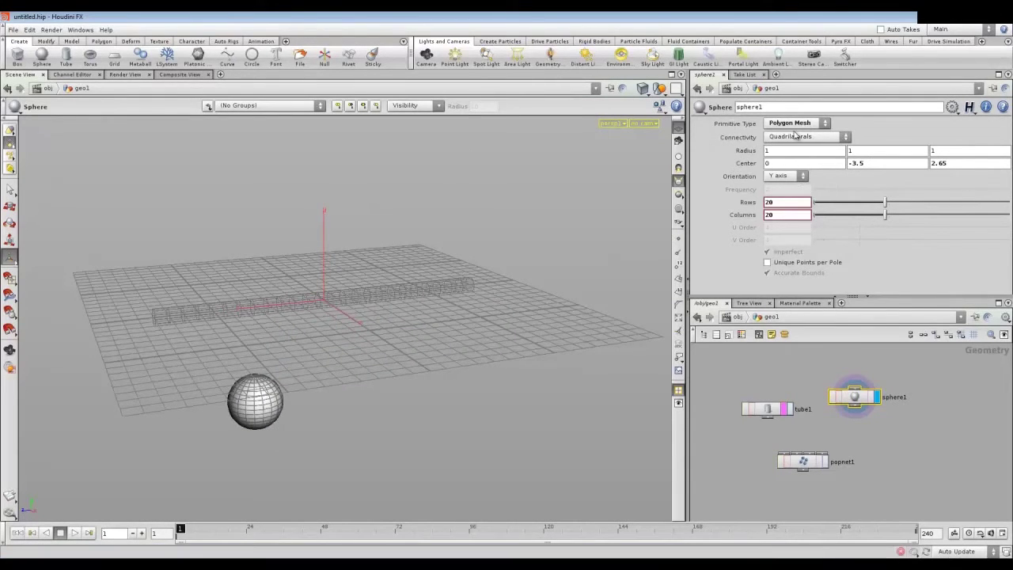
pyautogui.click(856, 394)
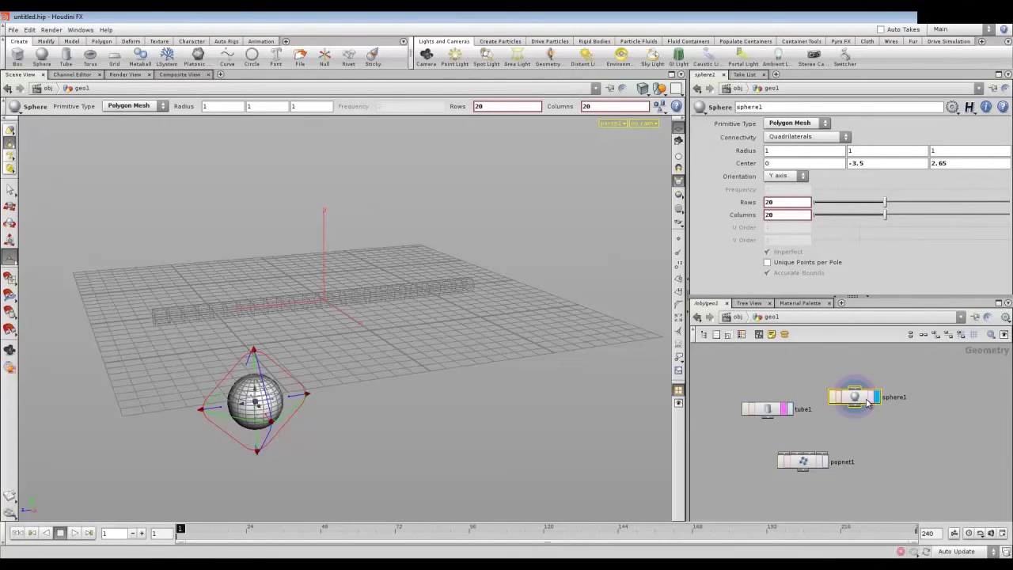
# Step: Paste sphere1 as sphere2, centre it at 0, -6.86, -3.23, and show tube and sphere1
pyautogui.hotkey('ctrl', 'v')
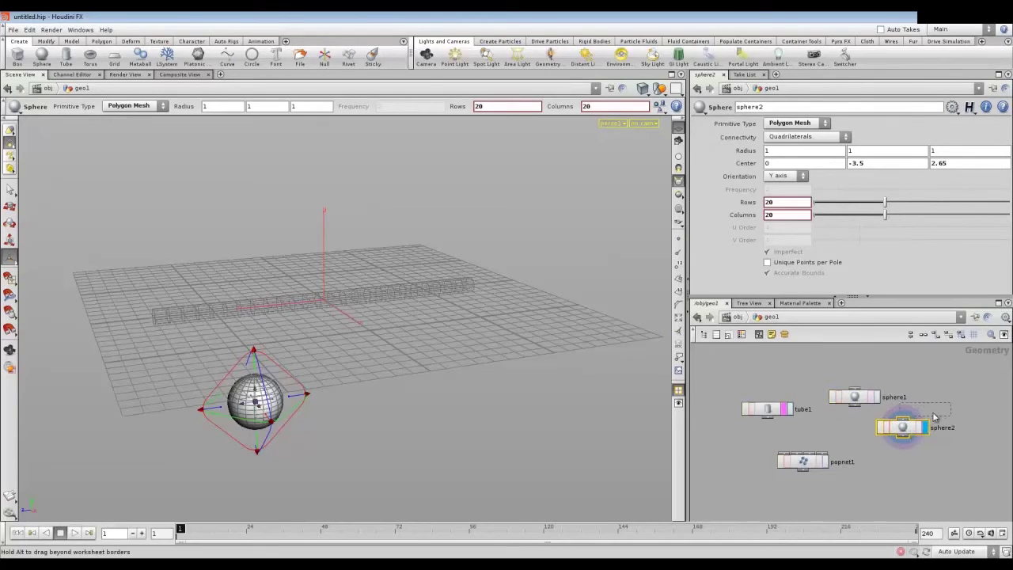
pyautogui.click(946, 413)
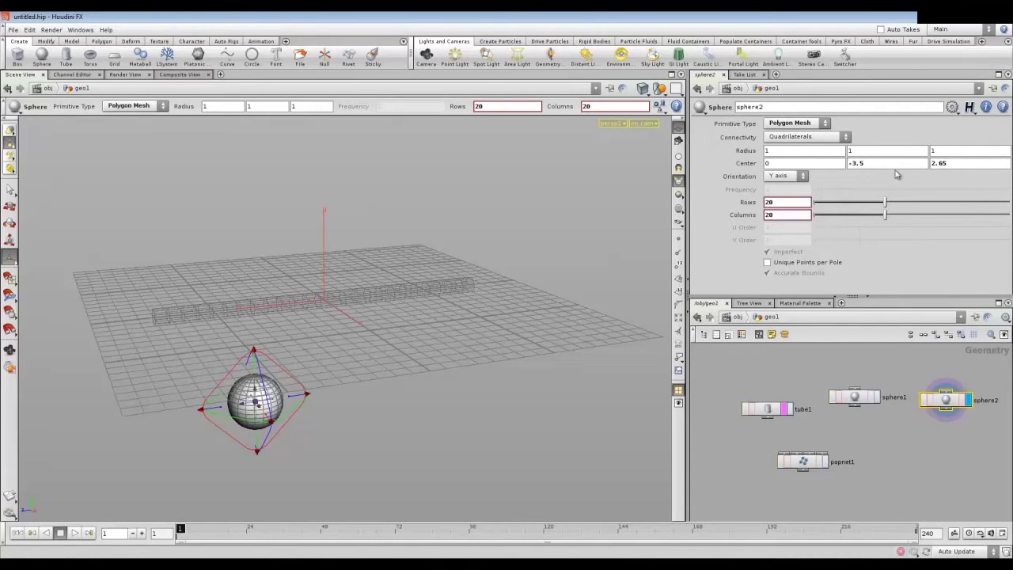
pyautogui.moveTo(897, 167); pyautogui.dragTo(897, 165, button='middle')
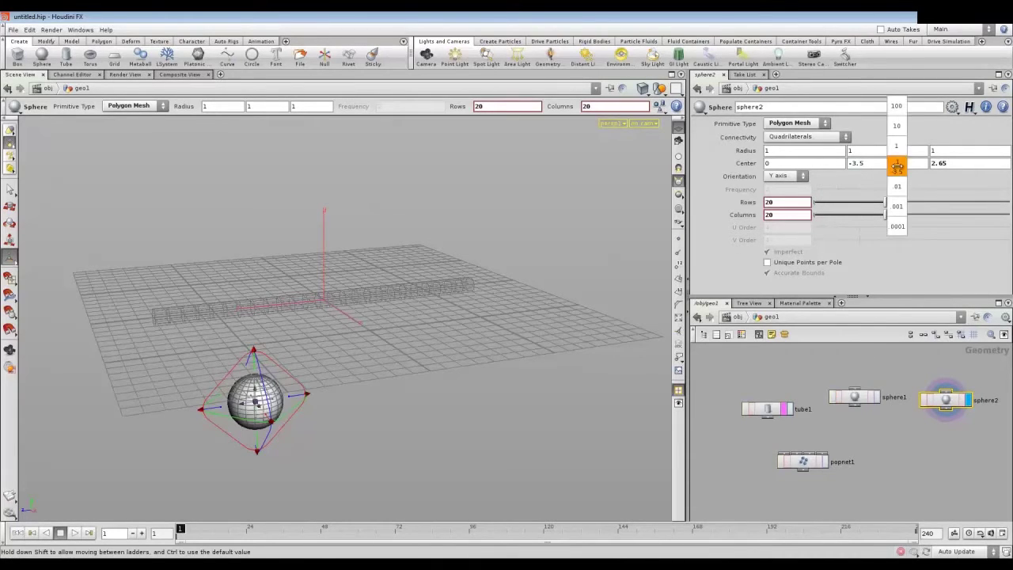
pyautogui.moveTo(897, 165); pyautogui.dragTo(467, 219, button='middle')
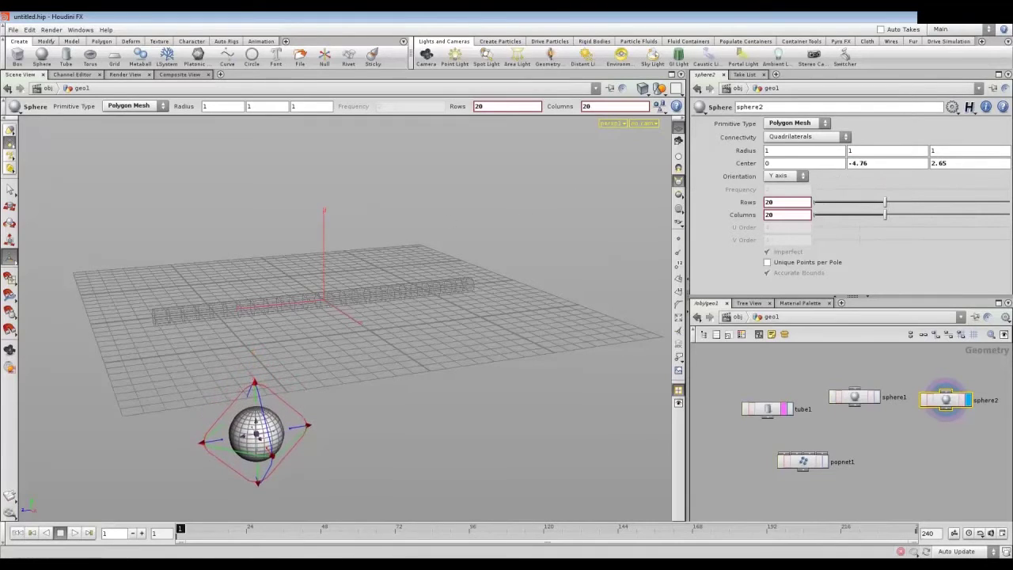
pyautogui.click(872, 396)
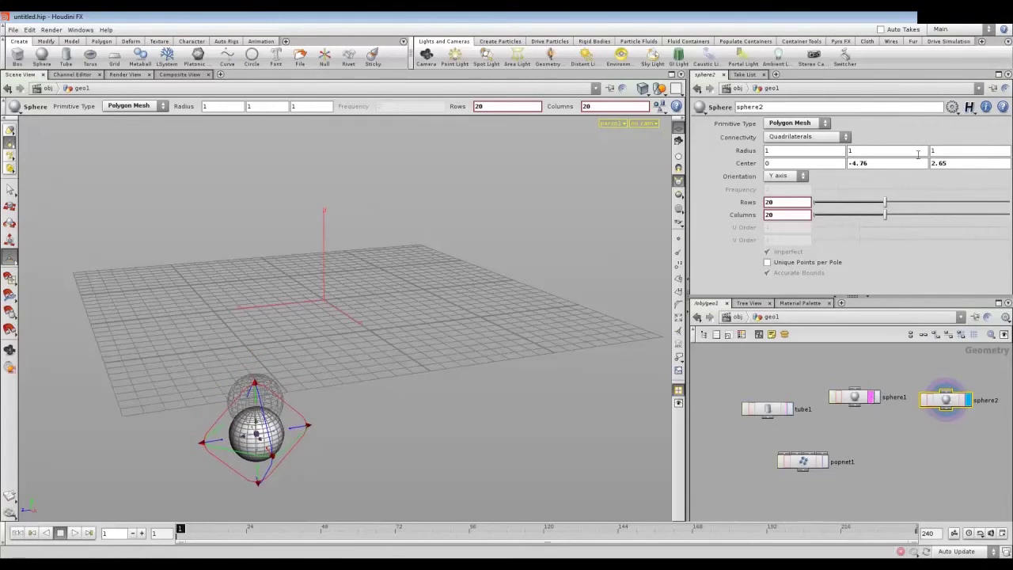
pyautogui.moveTo(903, 162)
pyautogui.mouseDown(button='middle')
pyautogui.moveTo(950, 175)
pyautogui.moveTo(909, 151)
pyautogui.mouseUp(button='middle')
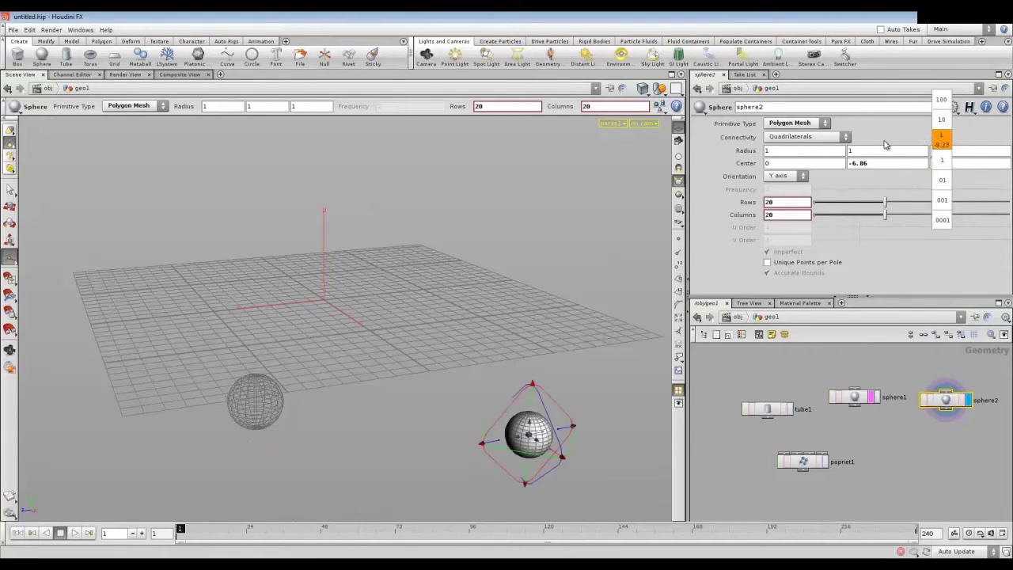
pyautogui.moveTo(910, 152); pyautogui.dragTo(910, 152, button='middle')
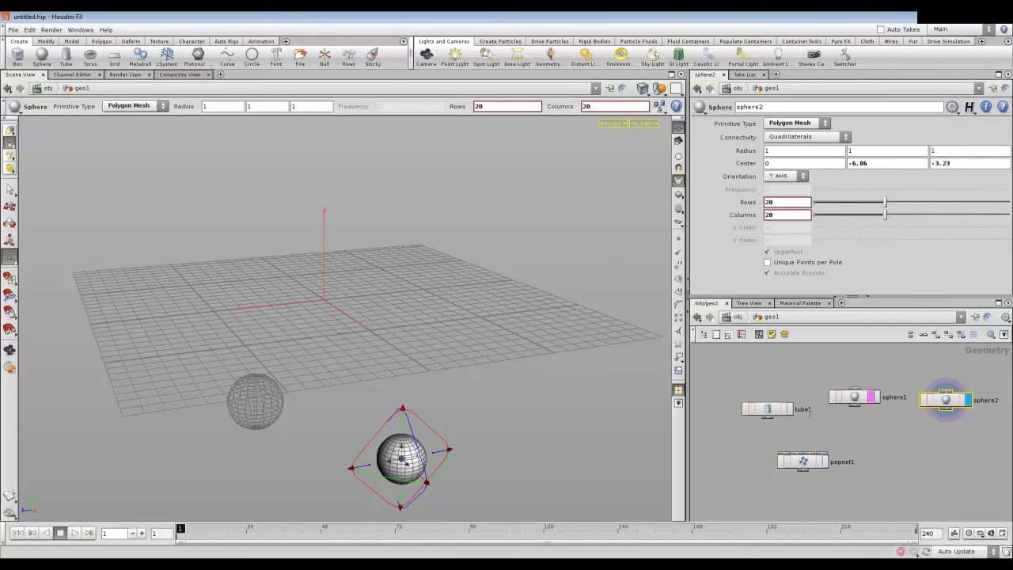
pyautogui.click(786, 410)
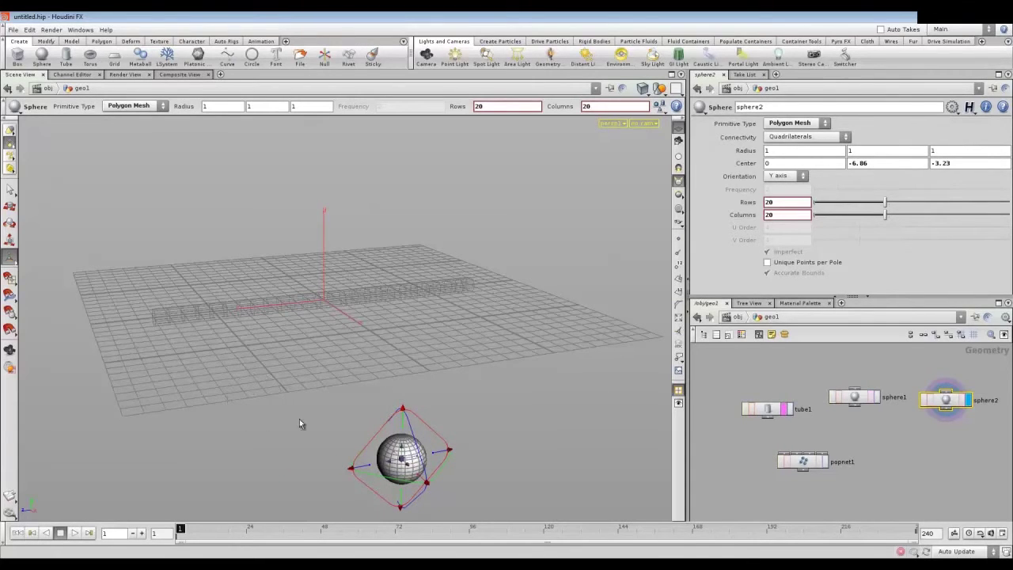
pyautogui.click(873, 397)
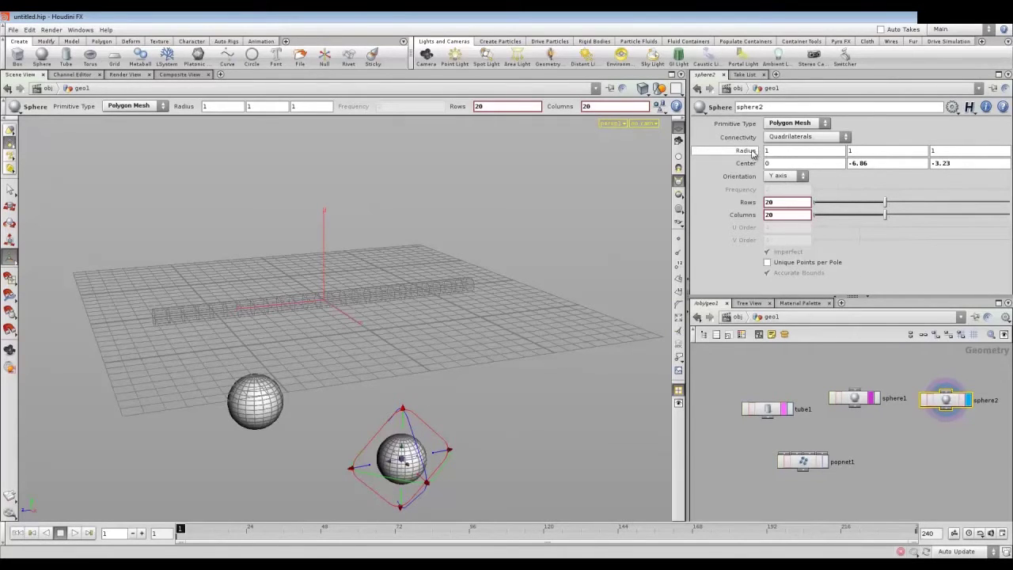
# Step: Set sphere2's radius to 1.8 and sphere1's to 1.7, then orbit to compare spacing
pyautogui.moveTo(753, 153); pyautogui.dragTo(796, 161, button='middle')
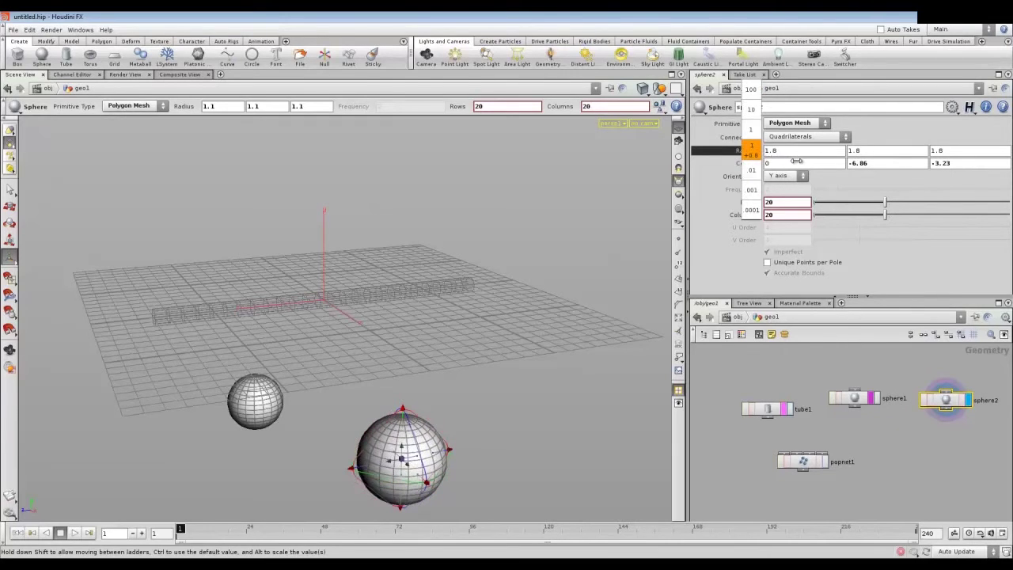
pyautogui.moveTo(796, 162); pyautogui.dragTo(796, 163, button='middle')
pyautogui.click(855, 398)
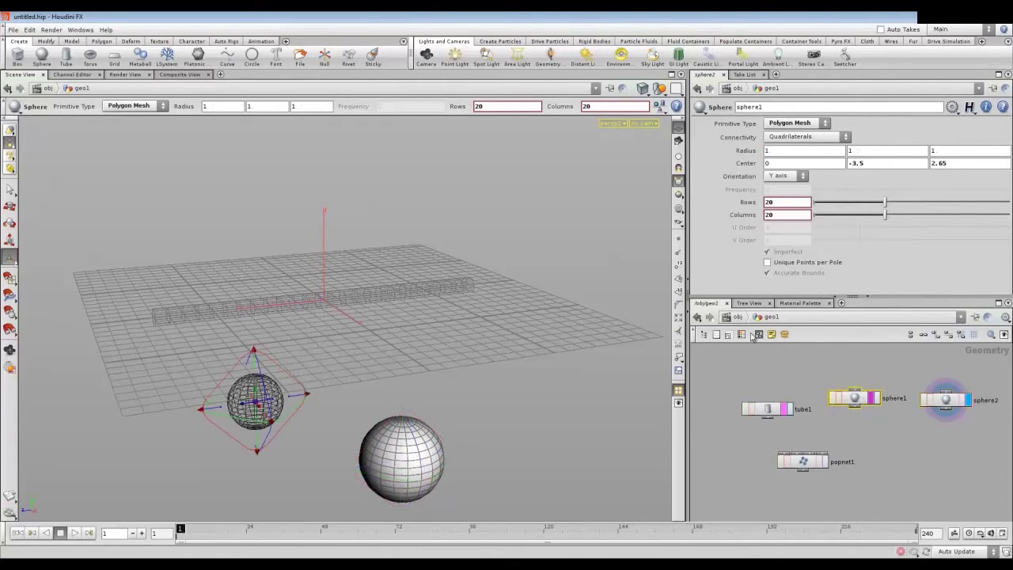
pyautogui.moveTo(745, 150); pyautogui.dragTo(800, 162, button='middle')
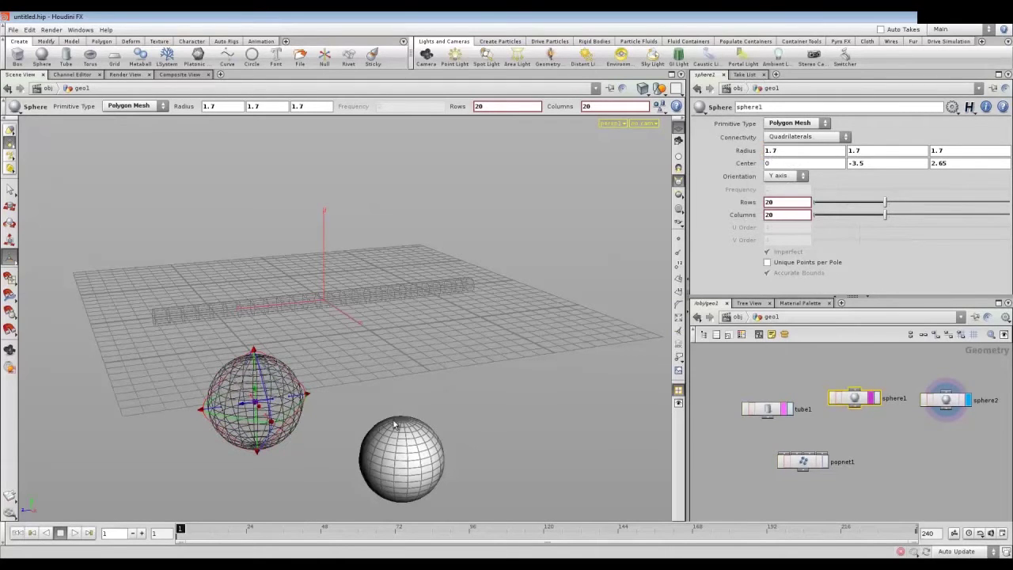
pyautogui.press('Escape')
pyautogui.moveTo(317, 396)
pyautogui.mouseDown()
pyautogui.moveTo(336, 404)
pyautogui.moveTo(360, 495)
pyautogui.mouseUp()
pyautogui.press('Return')
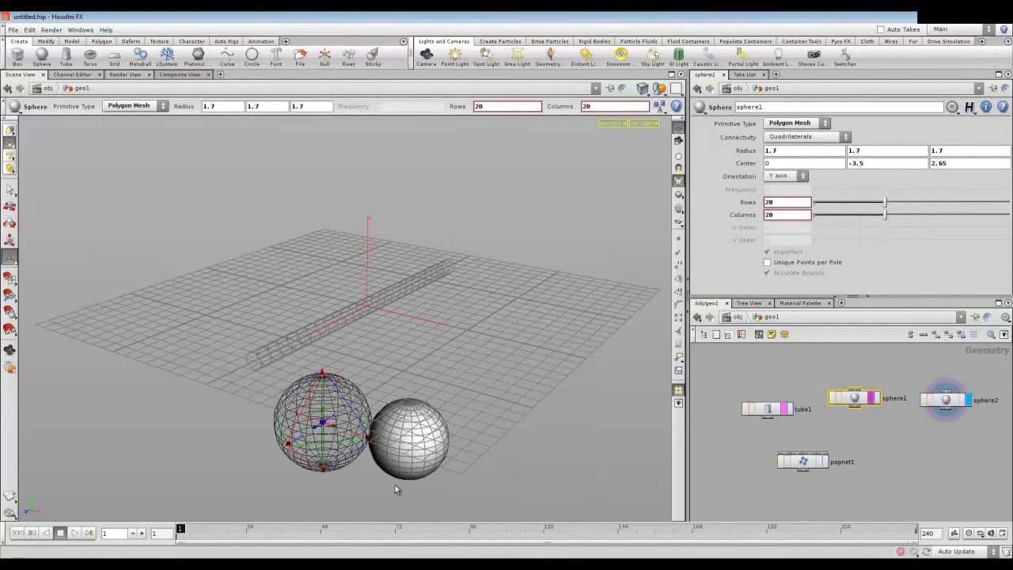
pyautogui.moveTo(454, 341); pyautogui.dragTo(371, 346)
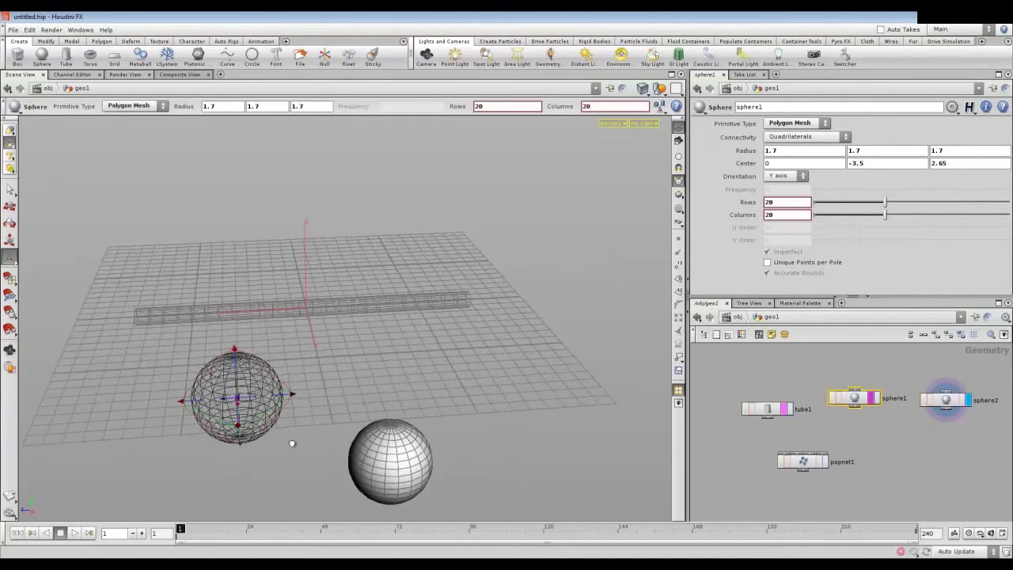
pyautogui.moveTo(338, 393); pyautogui.dragTo(312, 380)
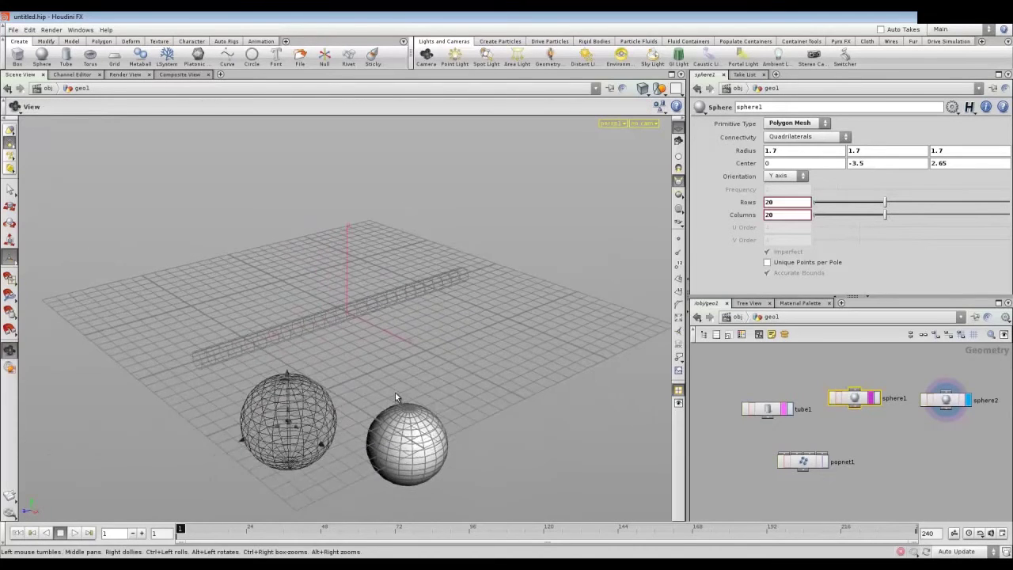
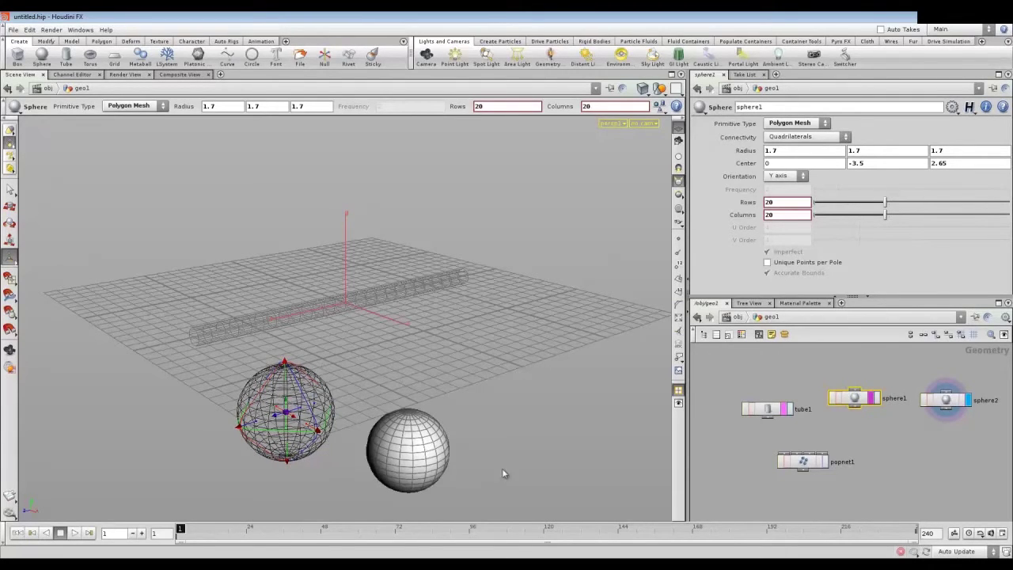
# Step: Arrange the two sphere nodes, display sphere1 and show sphere2 as a template
pyautogui.moveTo(858, 398); pyautogui.dragTo(850, 392)
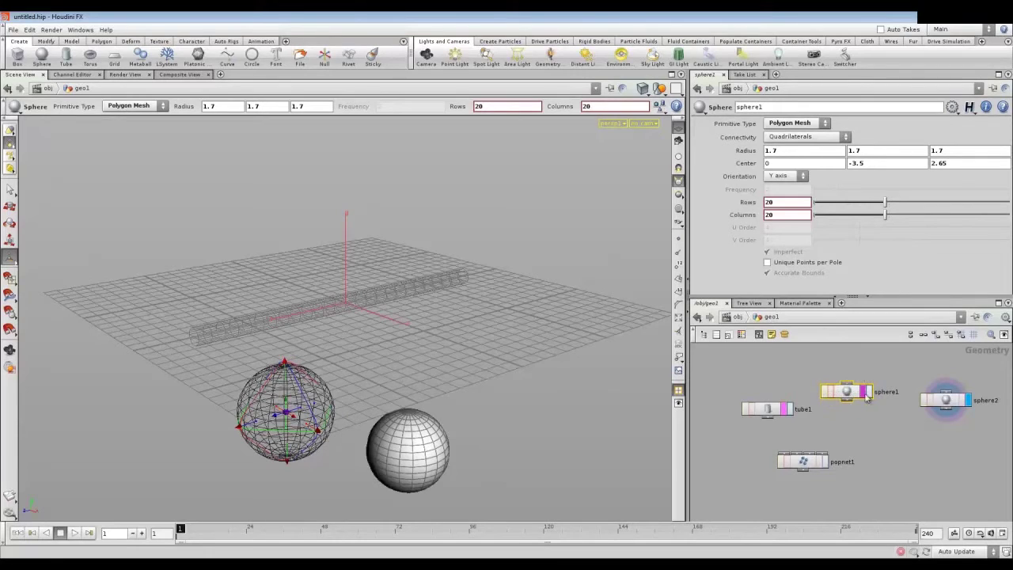
pyautogui.moveTo(946, 402); pyautogui.dragTo(930, 389)
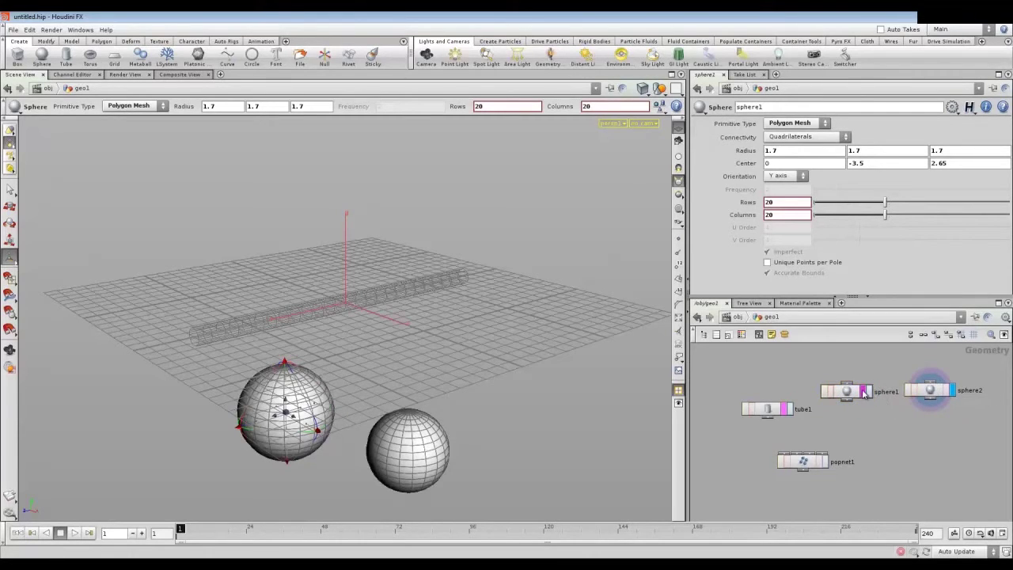
pyautogui.click(865, 391)
pyautogui.click(869, 391)
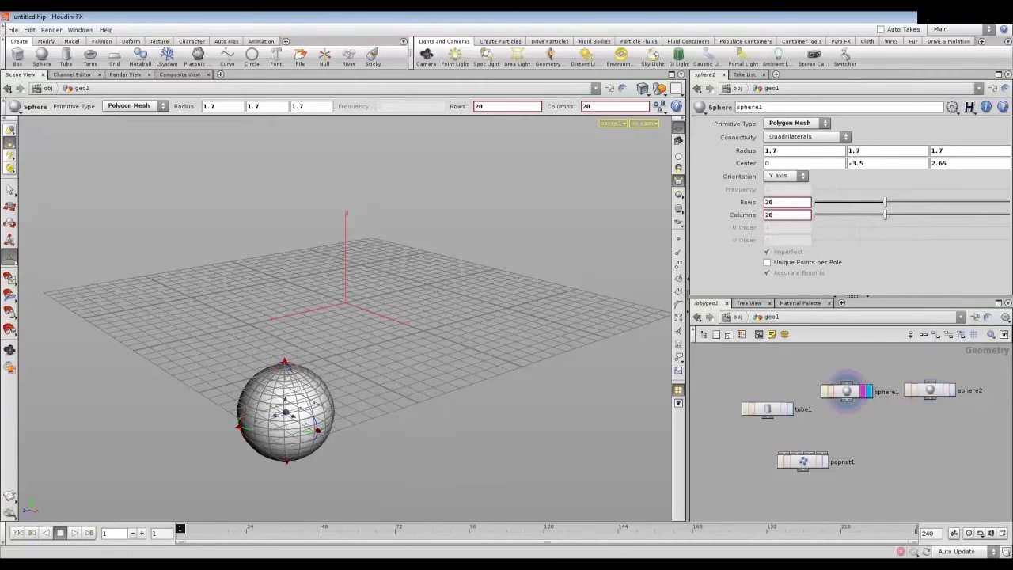
pyautogui.click(953, 391)
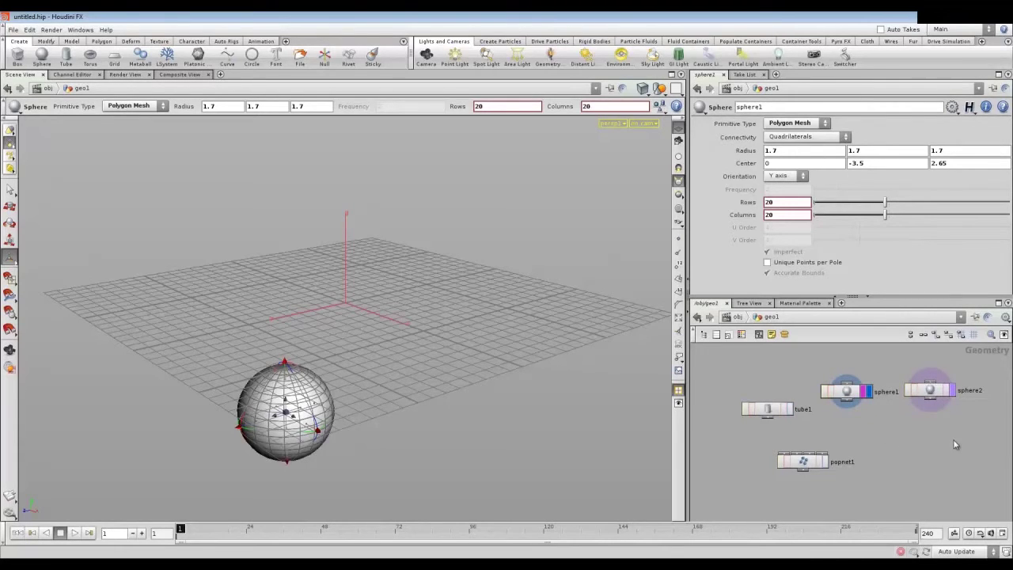
# Step: Add a Merge node and wire sphere1 and sphere2 into merge1
pyautogui.press('Tab')
pyautogui.write('m')
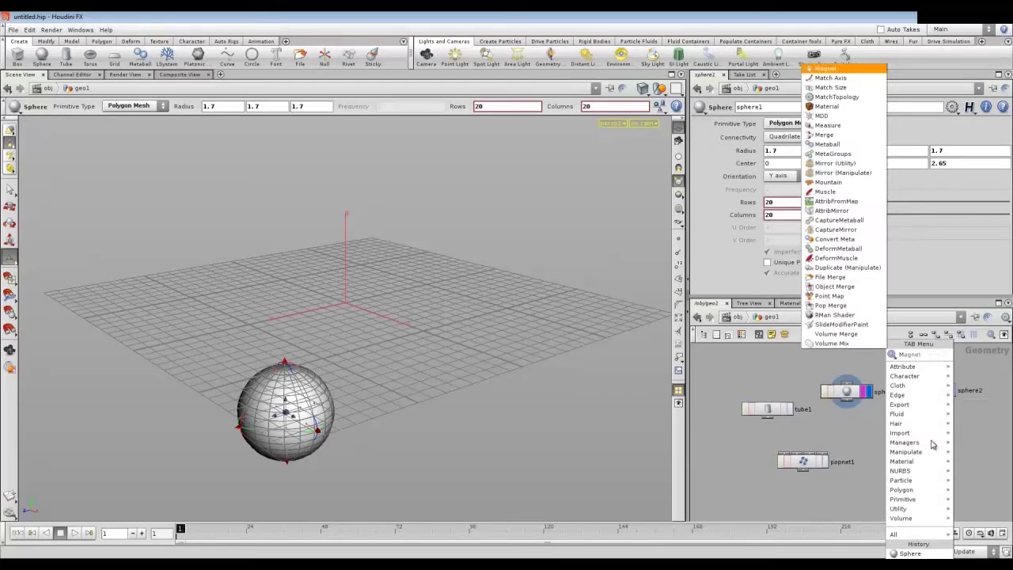
pyautogui.write('er')
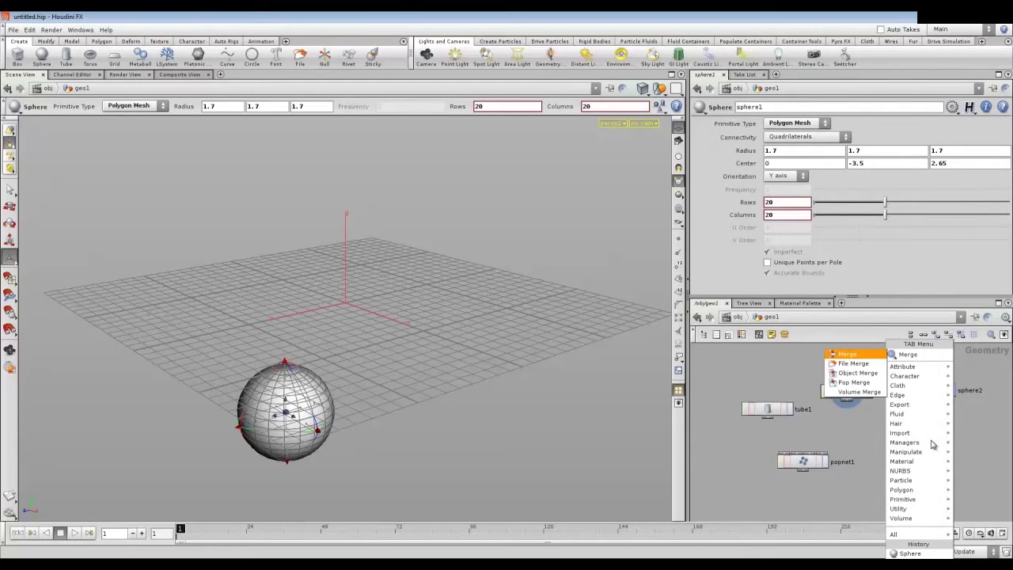
pyautogui.press('Return')
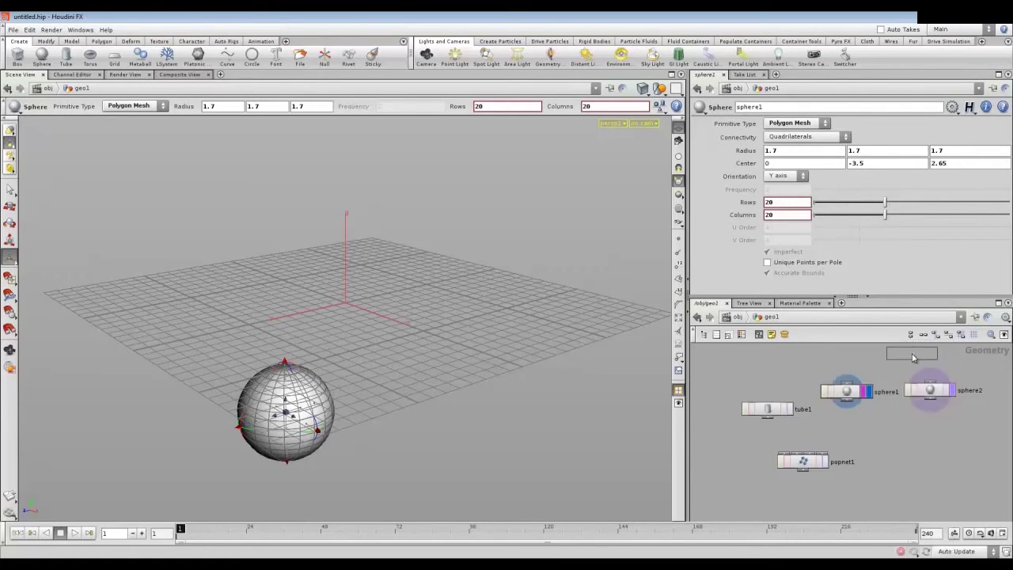
pyautogui.click(900, 448)
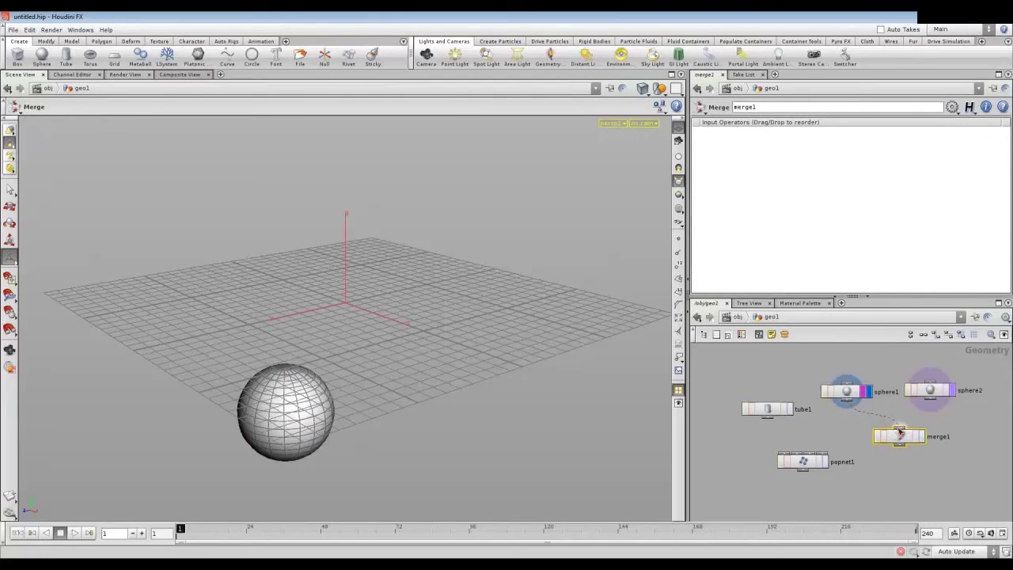
pyautogui.moveTo(929, 398); pyautogui.dragTo(905, 426)
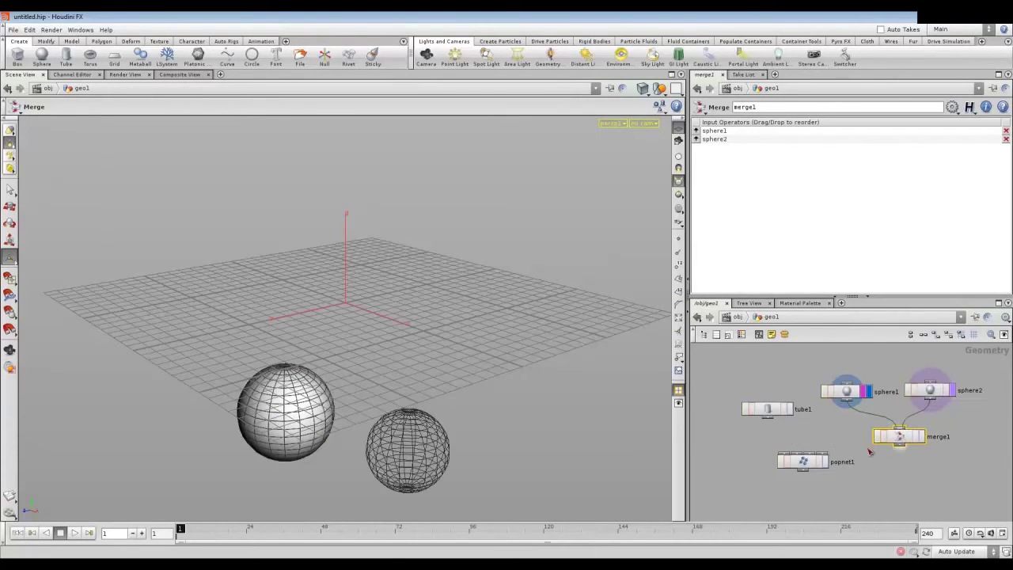
# Step: Wire tube1 and merge1 into popnet1's input
pyautogui.moveTo(803, 463); pyautogui.dragTo(827, 476)
pyautogui.moveTo(770, 422); pyautogui.dragTo(813, 470)
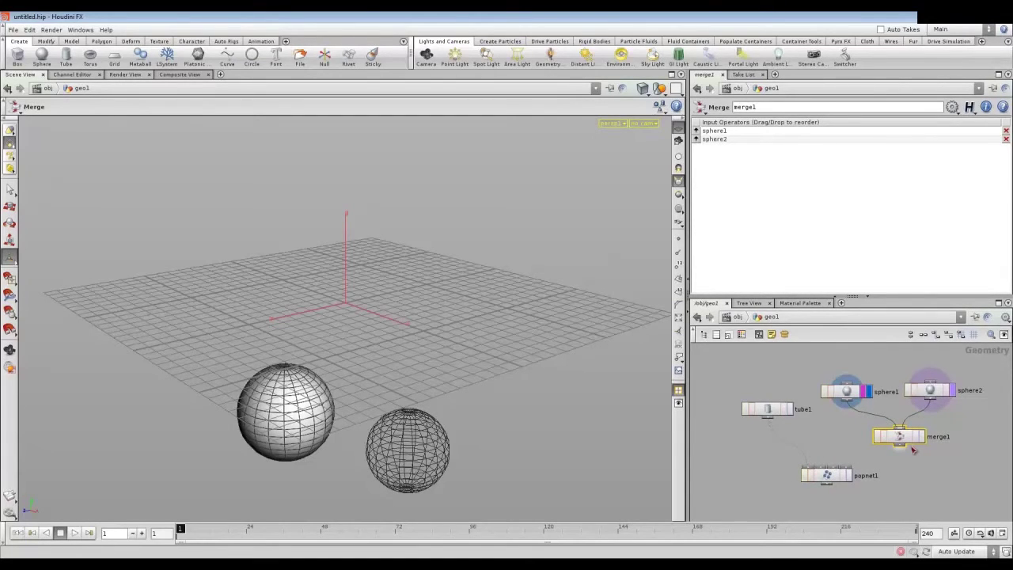
pyautogui.moveTo(906, 448); pyautogui.dragTo(824, 469)
pyautogui.moveTo(902, 440); pyautogui.dragTo(892, 440)
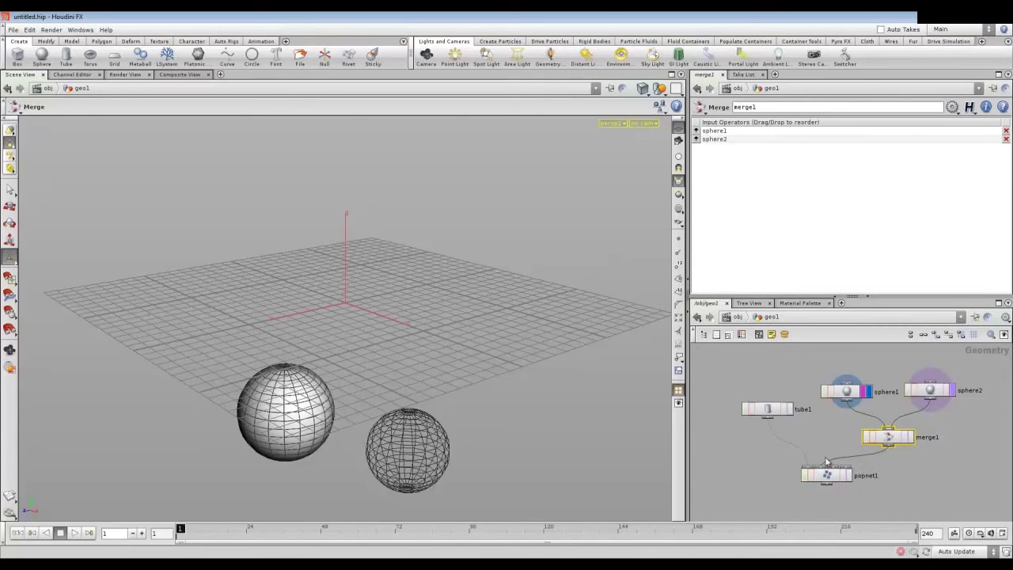
pyautogui.moveTo(832, 436); pyautogui.dragTo(789, 425, button='middle')
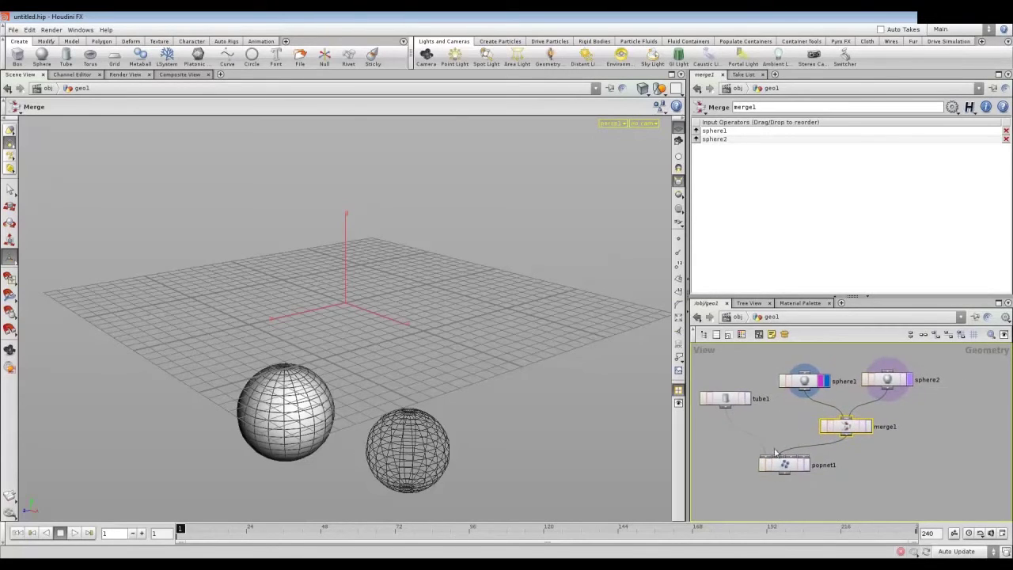
pyautogui.moveTo(785, 464); pyautogui.dragTo(780, 489)
# Step: Search the node menu for a Mountain node
pyautogui.press('Tab')
pyautogui.press('Escape')
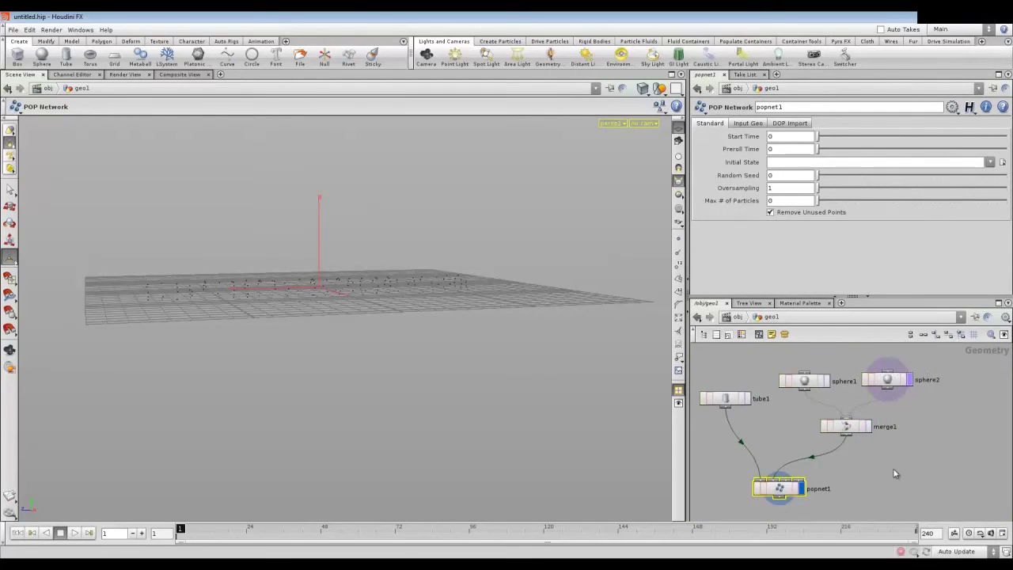
pyautogui.press('Tab')
pyautogui.write('Mountain')
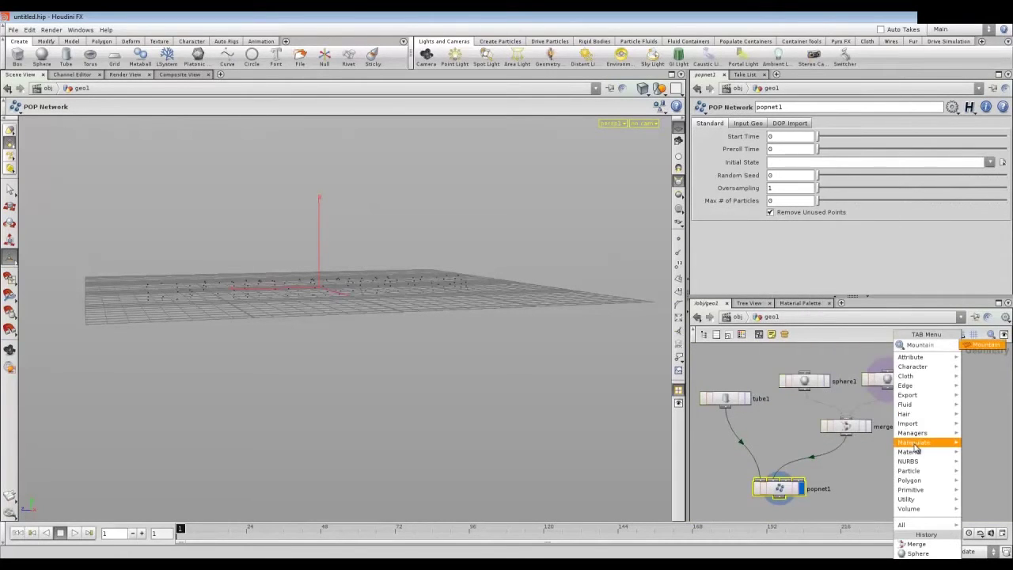
# Step: Add mountain1 below merge1, disconnecting merge1 from popnet1
pyautogui.click(985, 346)
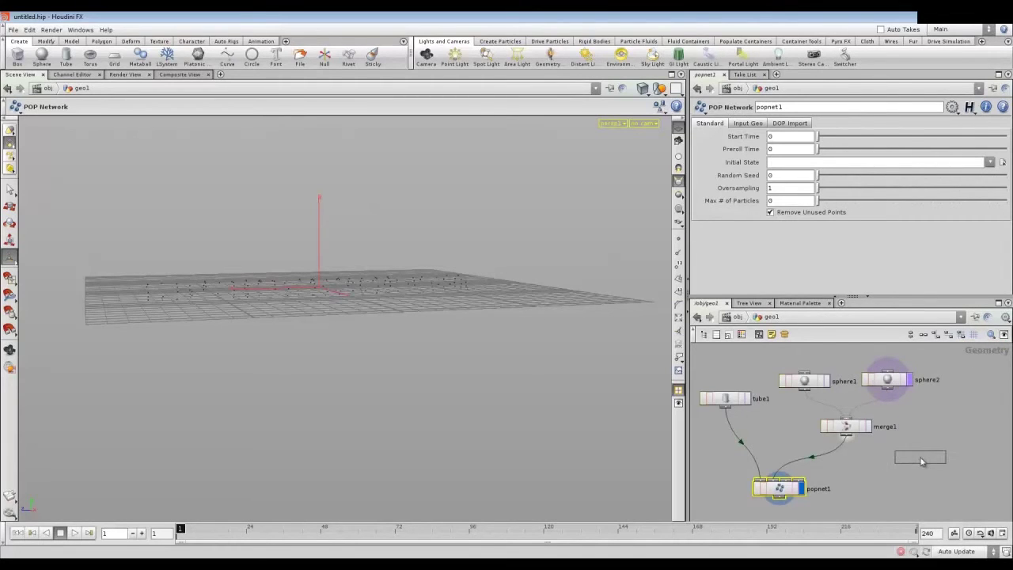
pyautogui.click(921, 461)
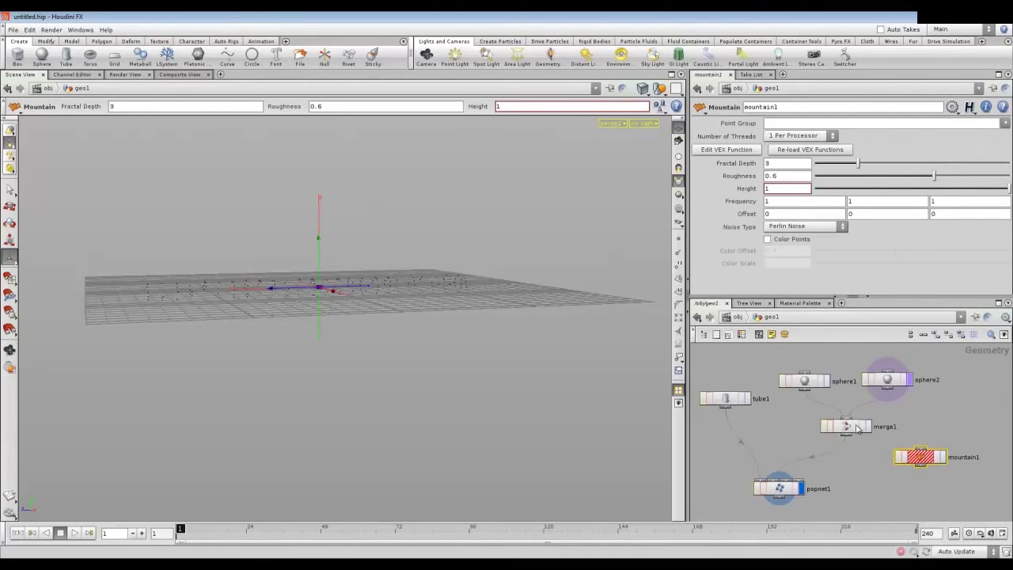
pyautogui.moveTo(848, 437)
pyautogui.mouseDown()
pyautogui.moveTo(846, 445)
pyautogui.moveTo(920, 452)
pyautogui.mouseUp()
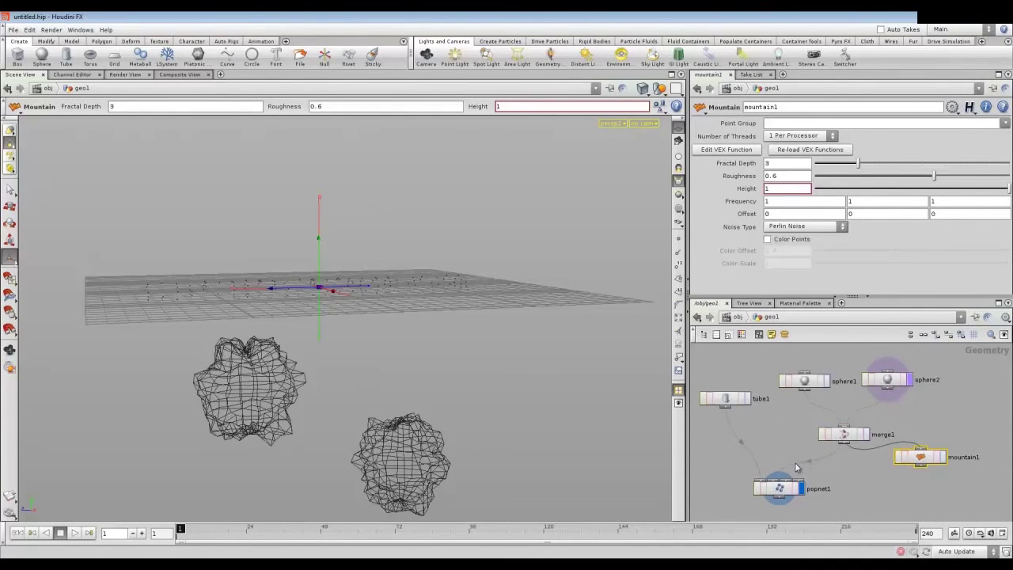
pyautogui.rightClick(806, 462)
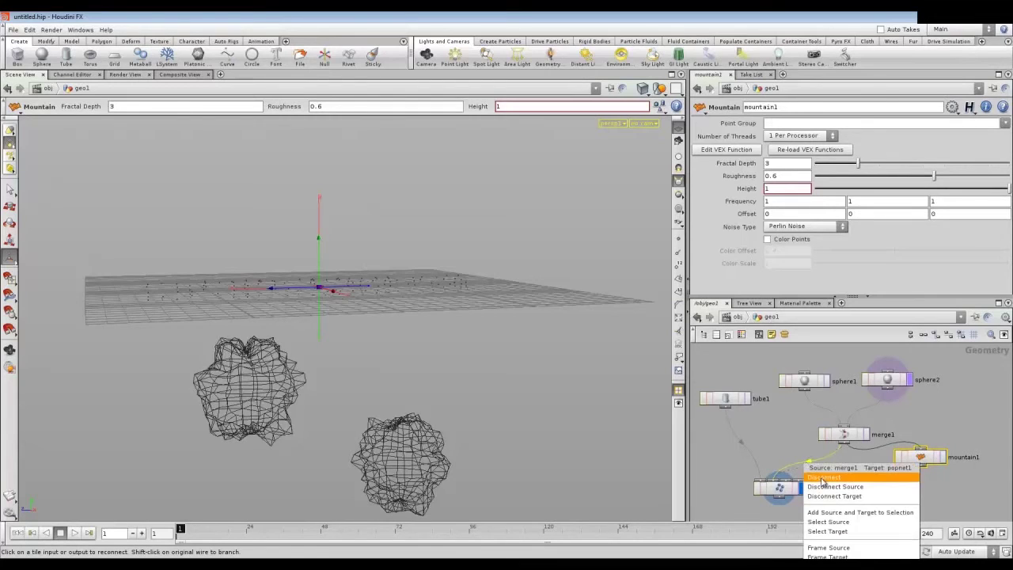
pyautogui.click(822, 478)
pyautogui.moveTo(930, 459); pyautogui.dragTo(853, 468)
pyautogui.moveTo(857, 428); pyautogui.dragTo(856, 416)
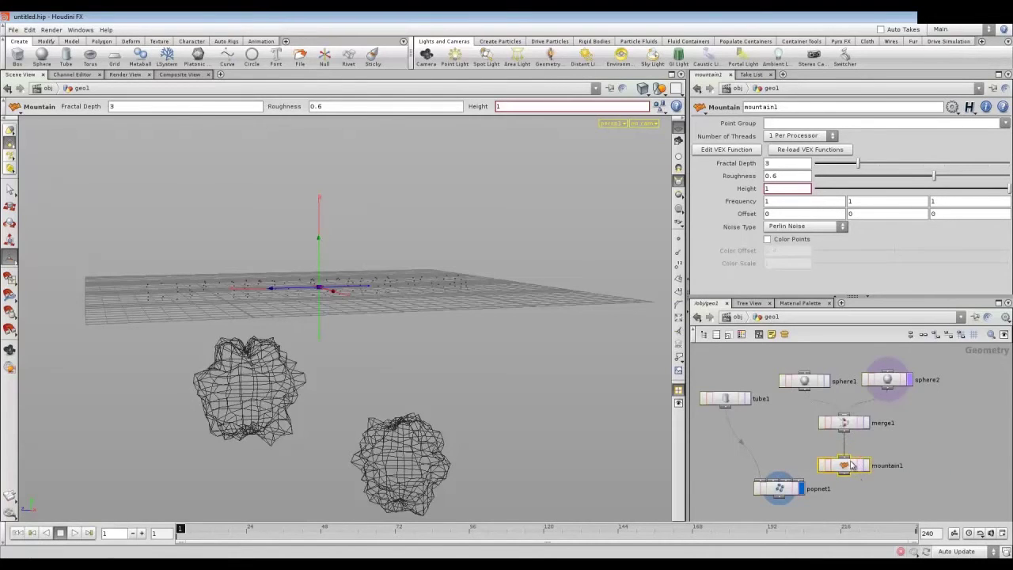
pyautogui.moveTo(853, 467); pyautogui.dragTo(842, 461)
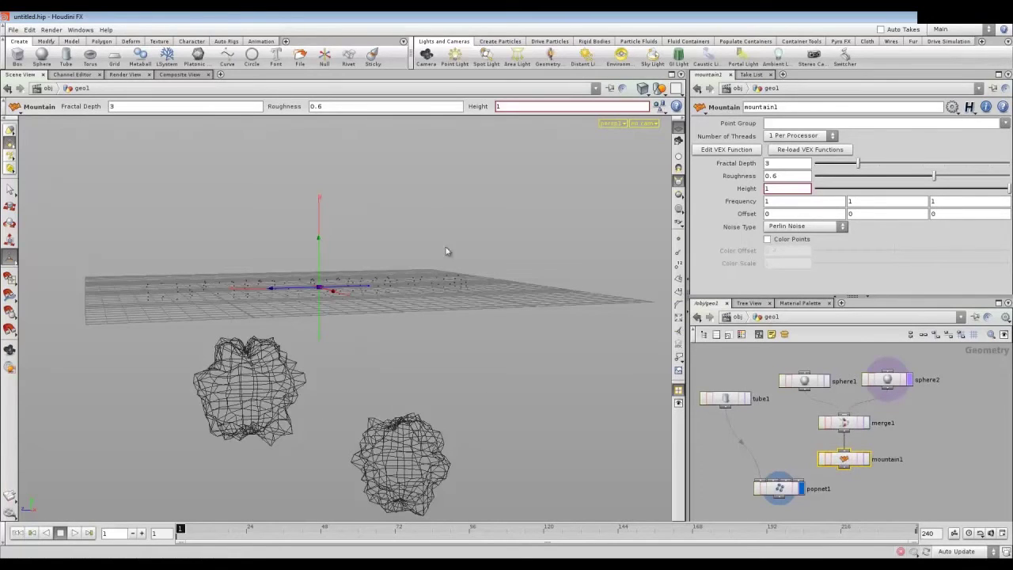
# Step: Display mountain1's lumpy rocks with Smooth Shaded viewport shading
pyautogui.click(643, 88)
pyautogui.click(660, 88)
pyautogui.click(866, 459)
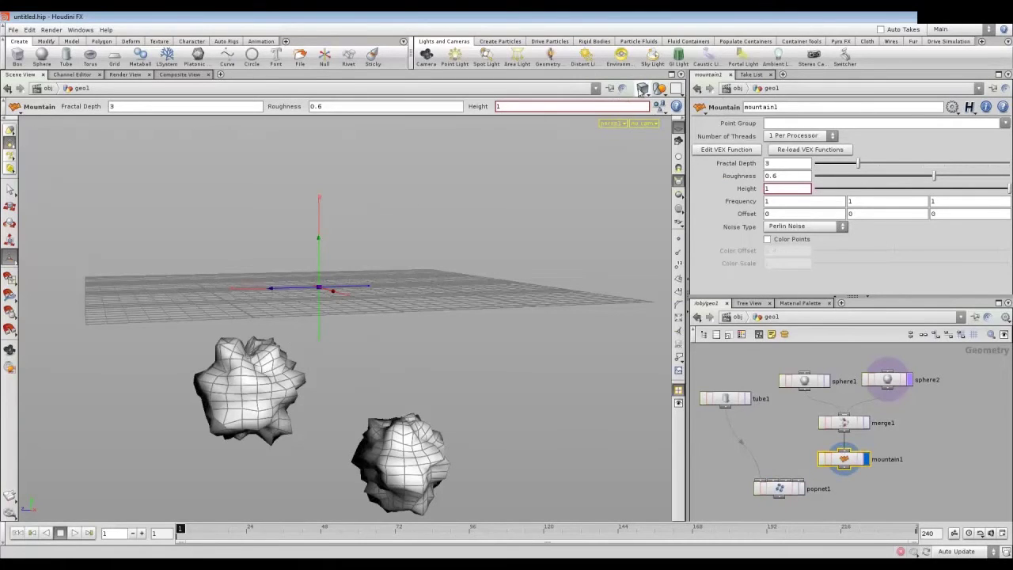
pyautogui.click(642, 88)
pyautogui.click(665, 166)
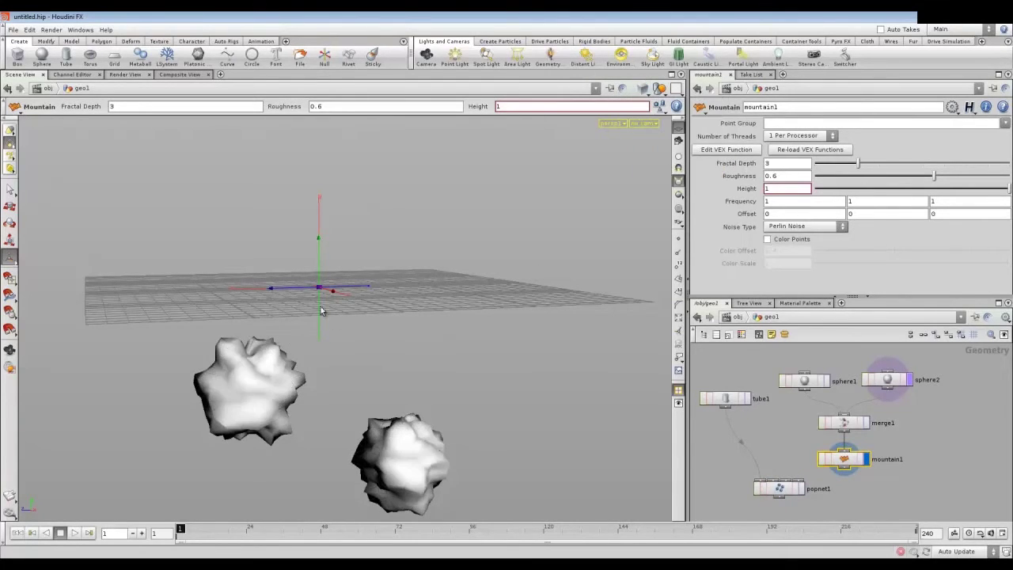
pyautogui.press('Escape')
pyautogui.moveTo(305, 332); pyautogui.dragTo(206, 297)
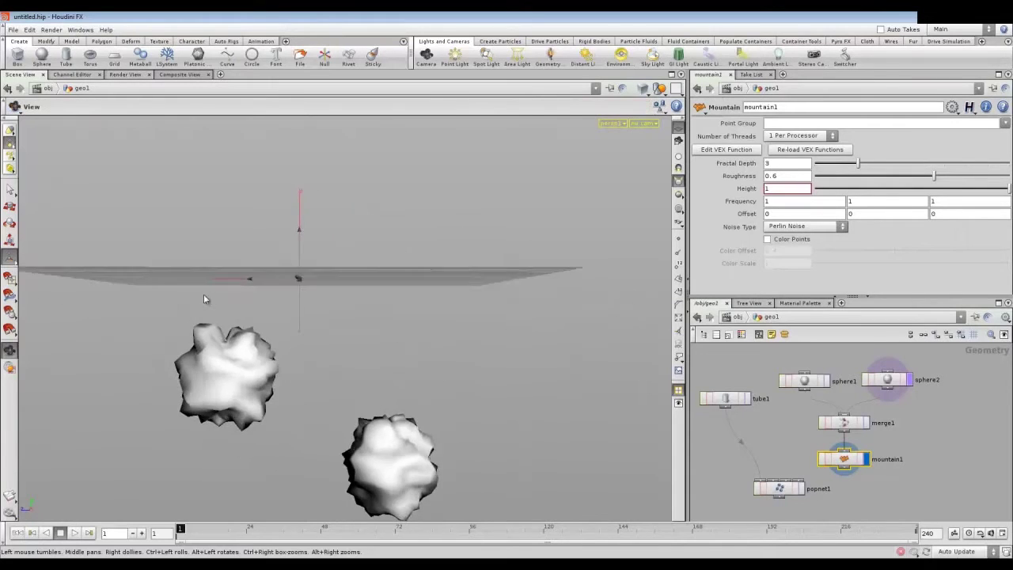
pyautogui.press('Return')
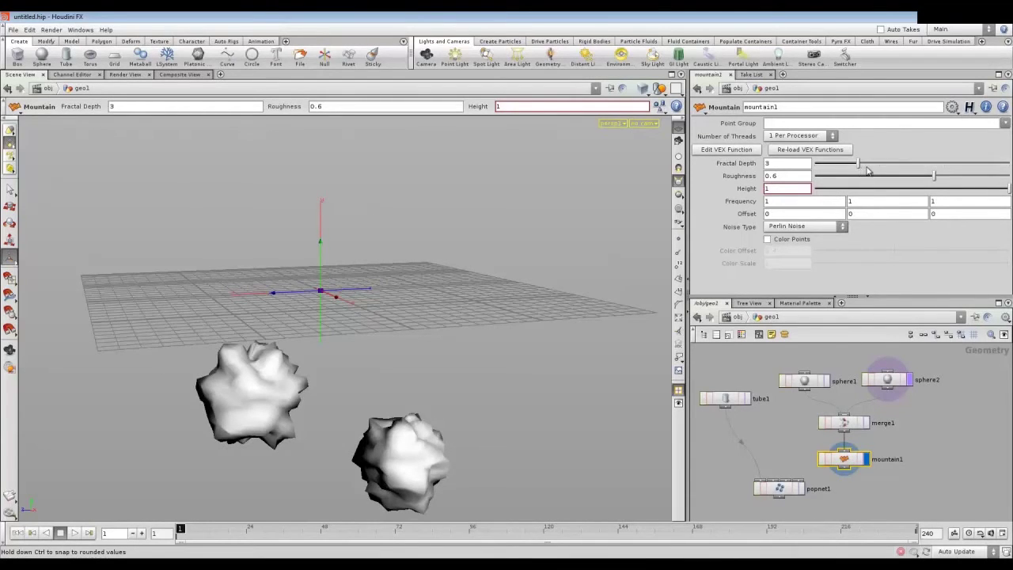
# Step: Switch mountain1 to Alligator Noise with Roughness 0.3, then shrink sphere1's radius below 1.7
pyautogui.moveTo(788, 175)
pyautogui.mouseDown(button='middle')
pyautogui.moveTo(819, 178)
pyautogui.moveTo(772, 179)
pyautogui.mouseUp(button='middle')
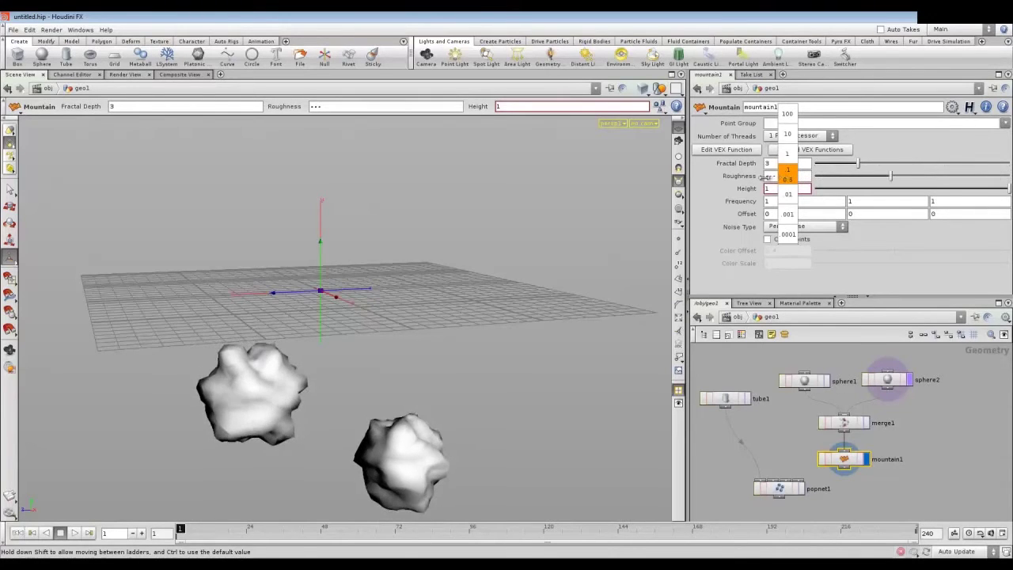
pyautogui.moveTo(771, 179); pyautogui.dragTo(784, 182, button='middle')
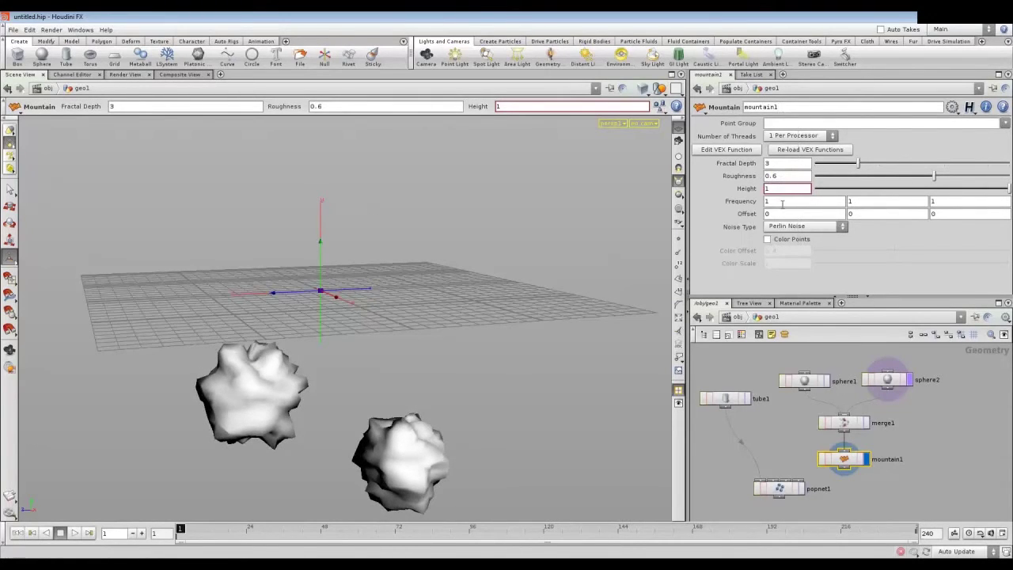
pyautogui.click(783, 227)
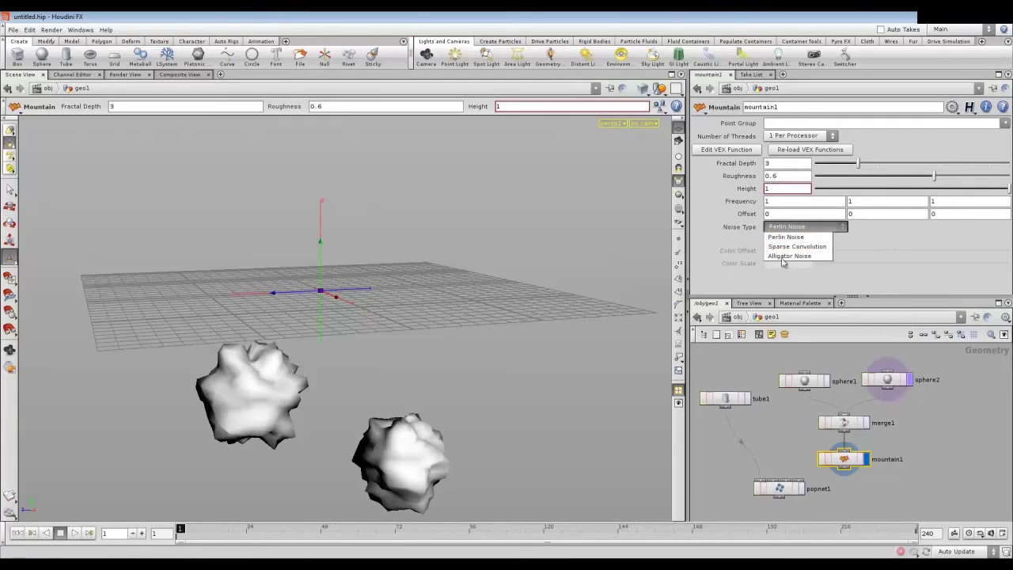
pyautogui.click(784, 257)
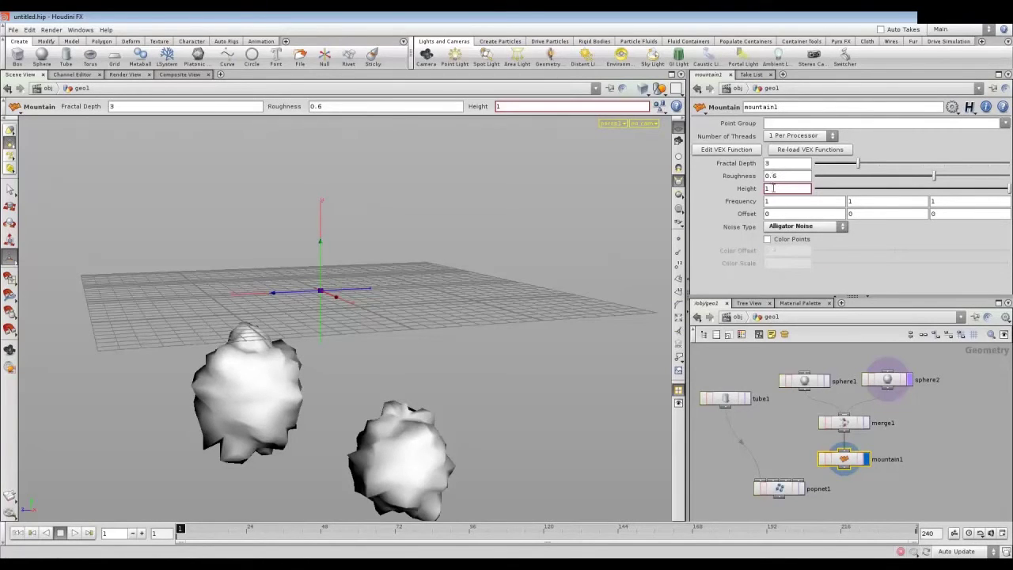
pyautogui.moveTo(781, 177)
pyautogui.mouseDown(button='middle')
pyautogui.moveTo(700, 185)
pyautogui.moveTo(779, 201)
pyautogui.mouseUp(button='middle')
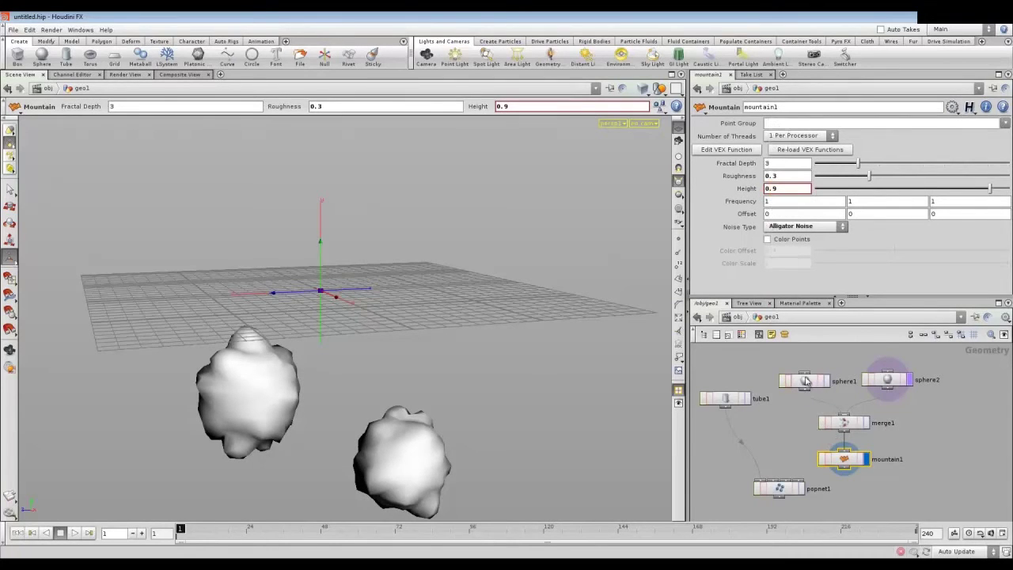
pyautogui.click(805, 381)
pyautogui.moveTo(744, 151); pyautogui.dragTo(703, 157, button='middle')
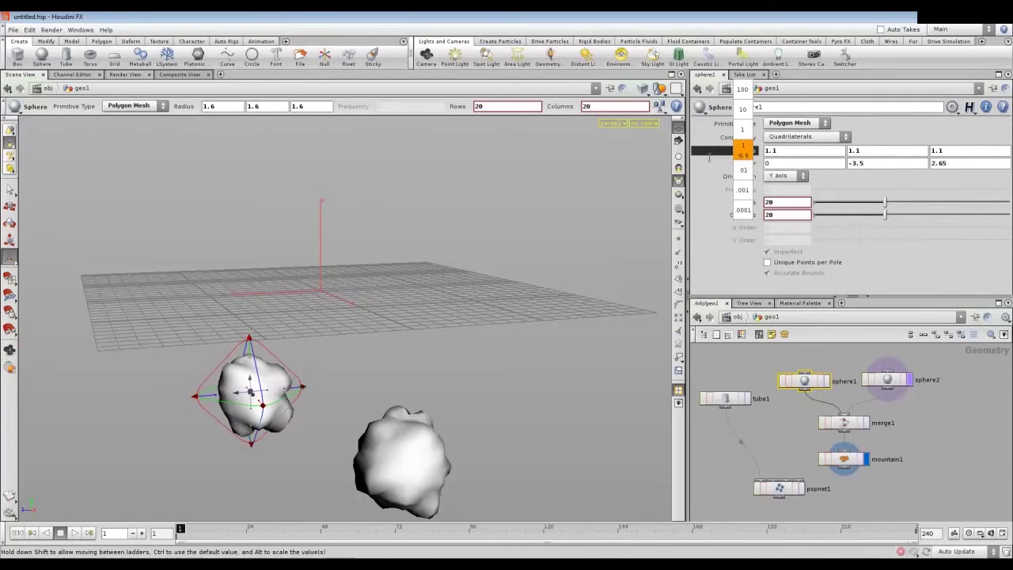
# Step: Shrink sphere2's Radius to 1.4
pyautogui.click(887, 380)
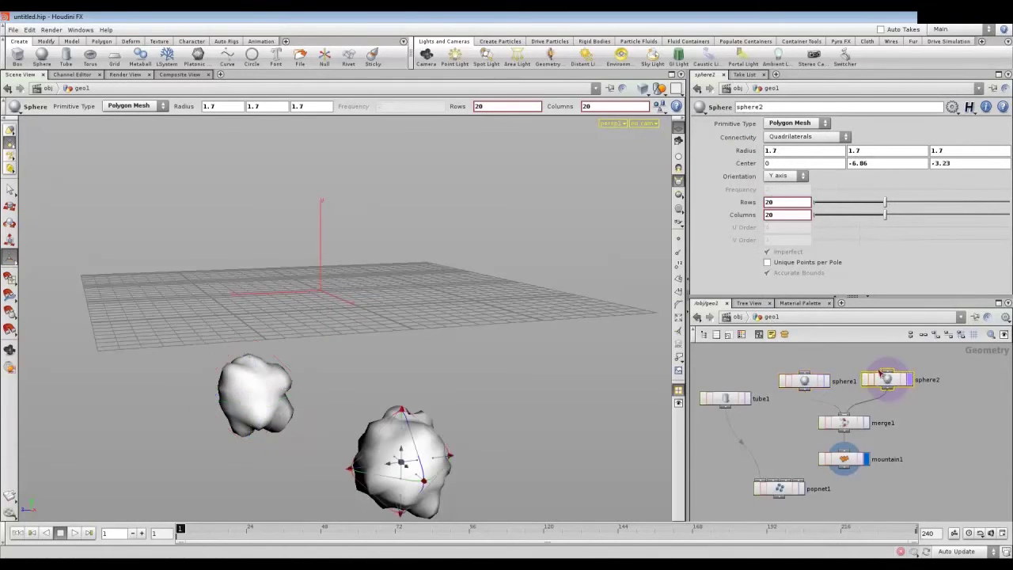
pyautogui.moveTo(744, 150); pyautogui.dragTo(723, 161, button='middle')
pyautogui.moveTo(955, 162)
pyautogui.mouseDown(button='middle')
pyautogui.moveTo(941, 162)
pyautogui.moveTo(979, 167)
pyautogui.moveTo(24, 171)
pyautogui.mouseUp(button='middle')
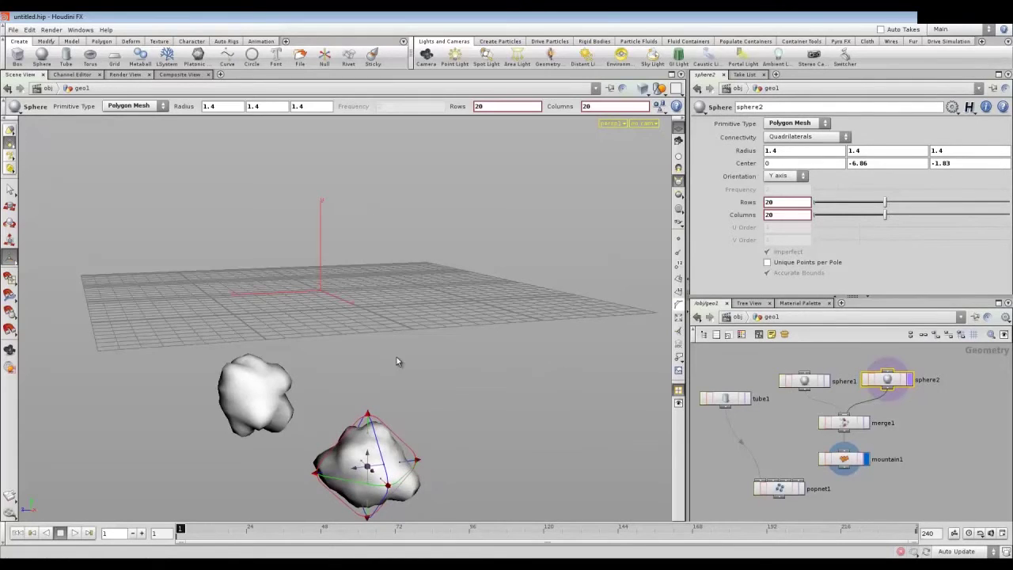
pyautogui.press('s')
# Step: Orbit the view and select mountain1 to show its Height 0.9, Roughness 0.3 settings
pyautogui.press('Escape')
pyautogui.moveTo(408, 405)
pyautogui.mouseDown()
pyautogui.moveTo(356, 372)
pyautogui.moveTo(320, 402)
pyautogui.moveTo(340, 371)
pyautogui.moveTo(329, 358)
pyautogui.mouseUp()
pyautogui.press('s')
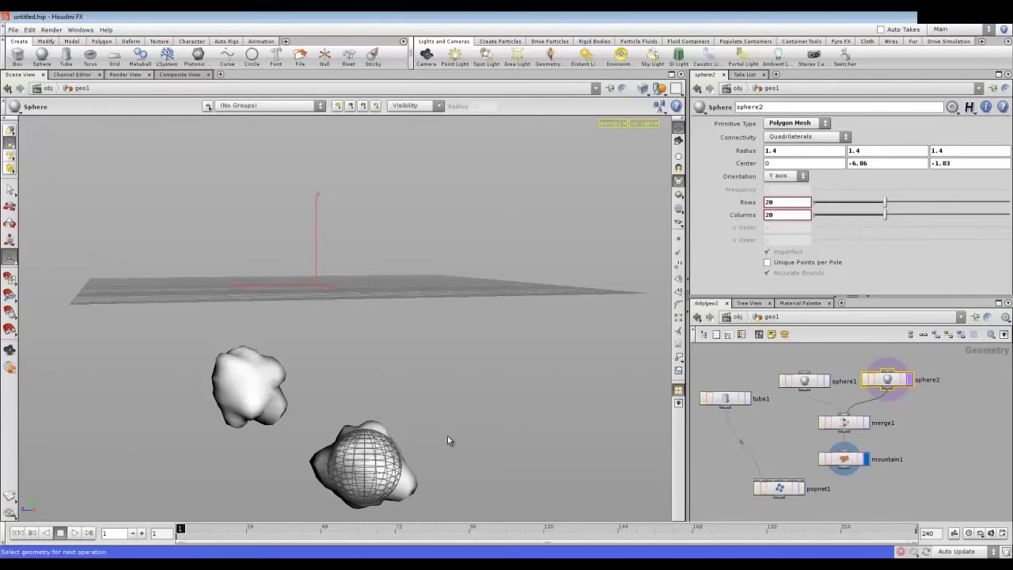
pyautogui.click(844, 464)
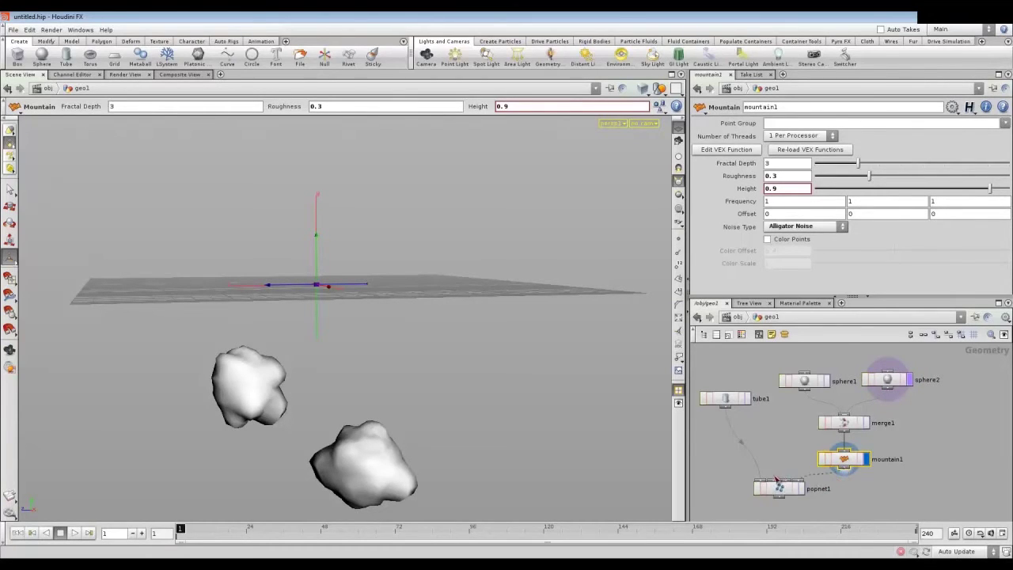
# Step: Wire mountain1 into popnet1, look inside the network, and return to geo1
pyautogui.moveTo(775, 475)
pyautogui.mouseDown()
pyautogui.moveTo(844, 468)
pyautogui.moveTo(761, 479)
pyautogui.mouseUp()
pyautogui.doubleClick(780, 488)
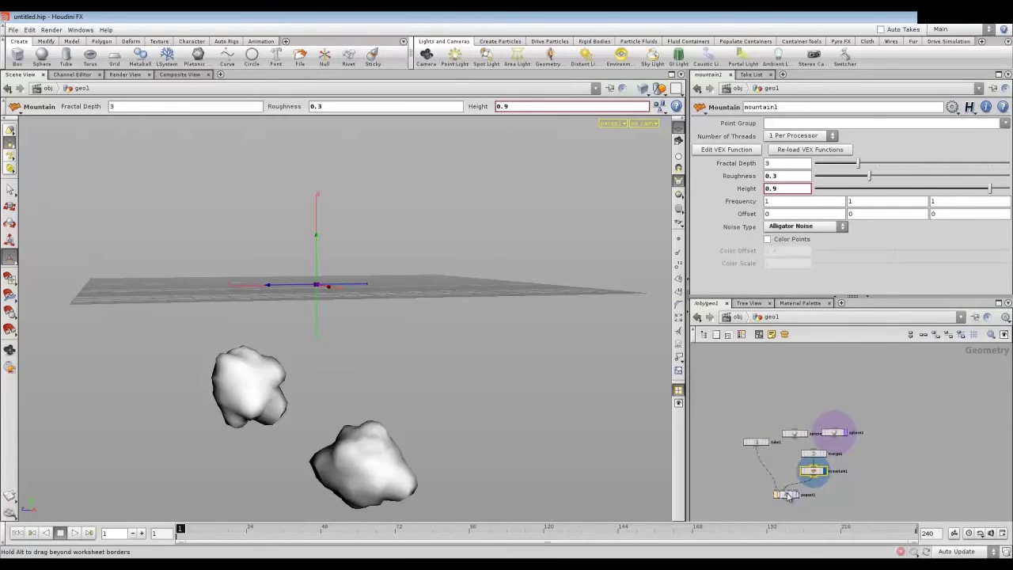
pyautogui.scroll(-2, 799, 440)
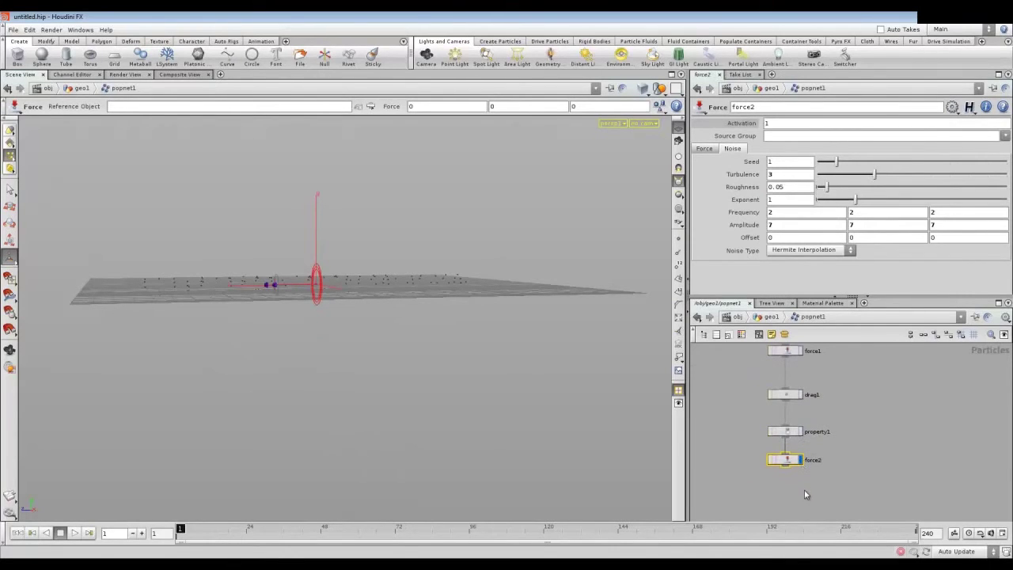
pyautogui.press('Tab')
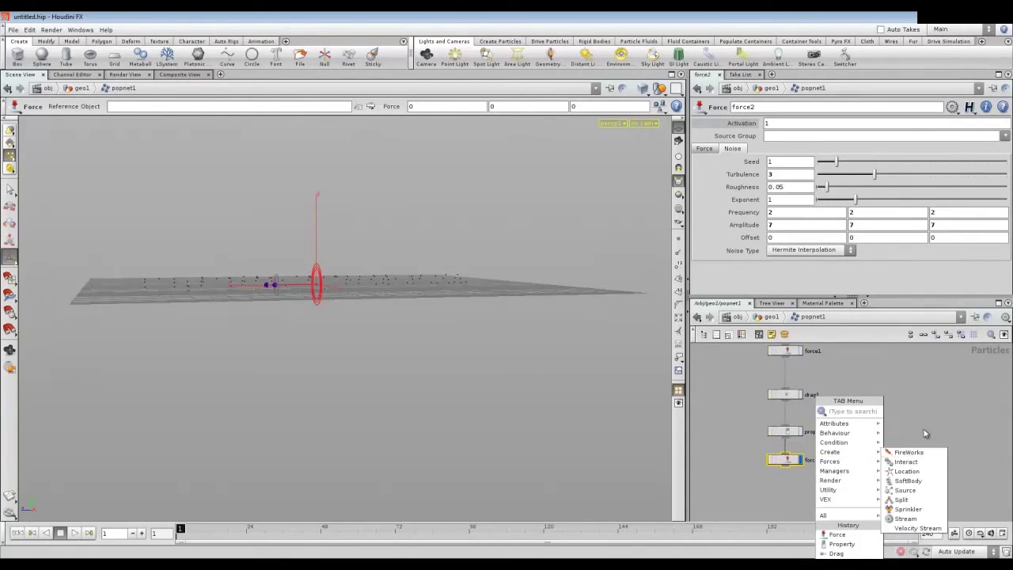
pyautogui.click(782, 478)
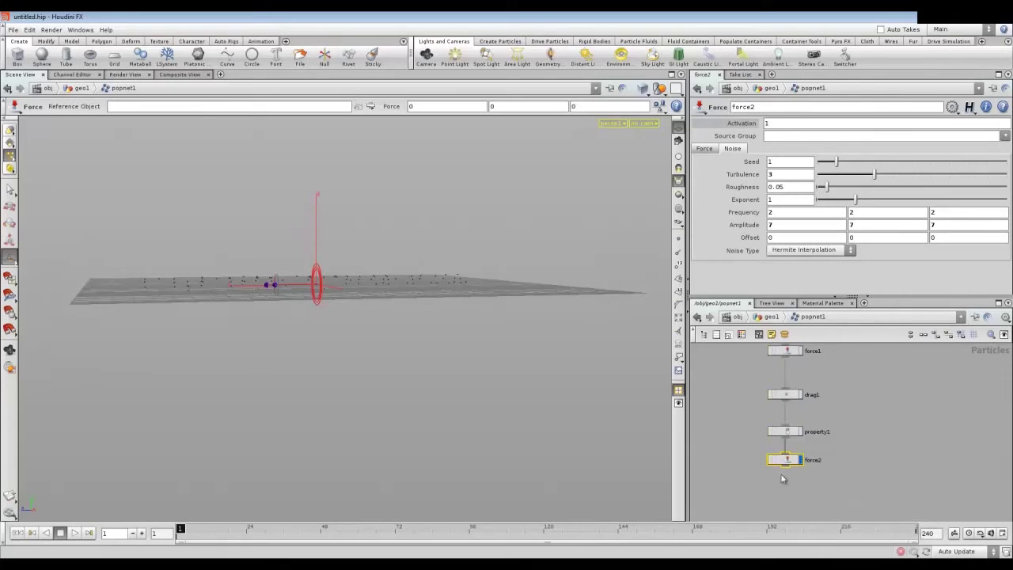
pyautogui.click(768, 316)
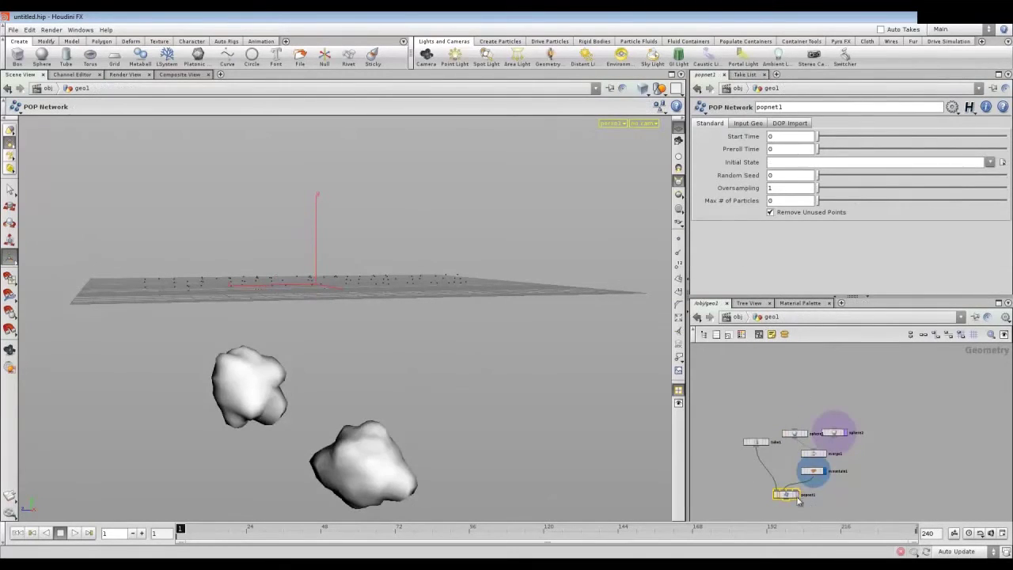
# Step: Play the simulation to frame 196 with particles and rocks displayed, then enter popnet1
pyautogui.click(797, 495)
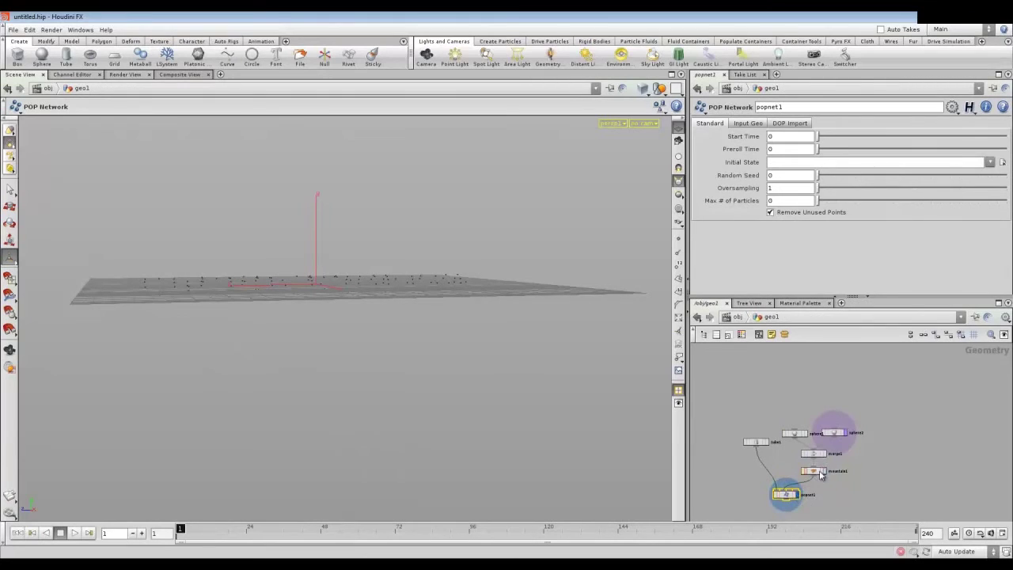
pyautogui.click(74, 533)
pyautogui.press('Escape')
pyautogui.moveTo(205, 367)
pyautogui.mouseDown()
pyautogui.moveTo(269, 351)
pyautogui.moveTo(346, 273)
pyautogui.mouseUp()
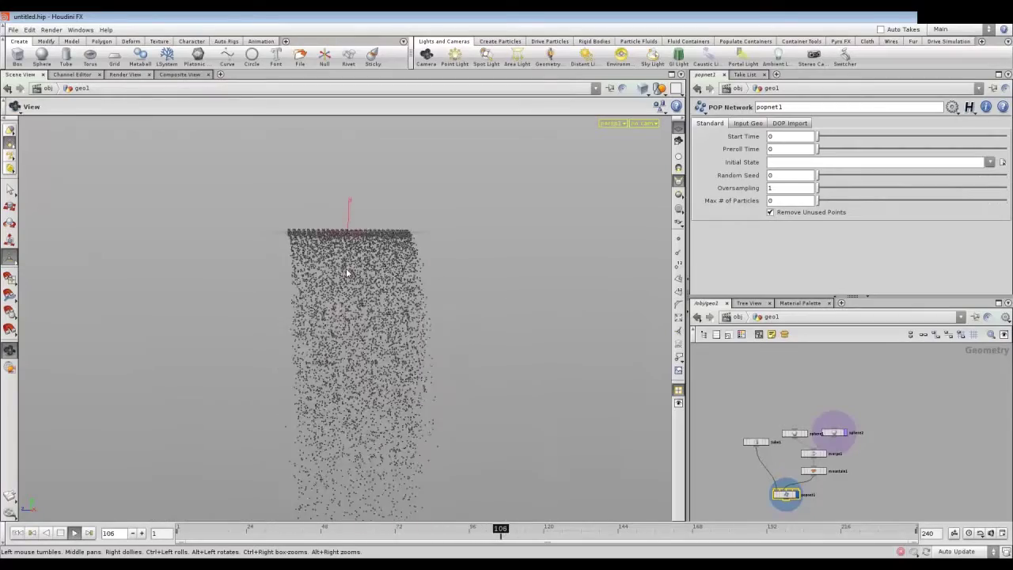
pyautogui.click(823, 470)
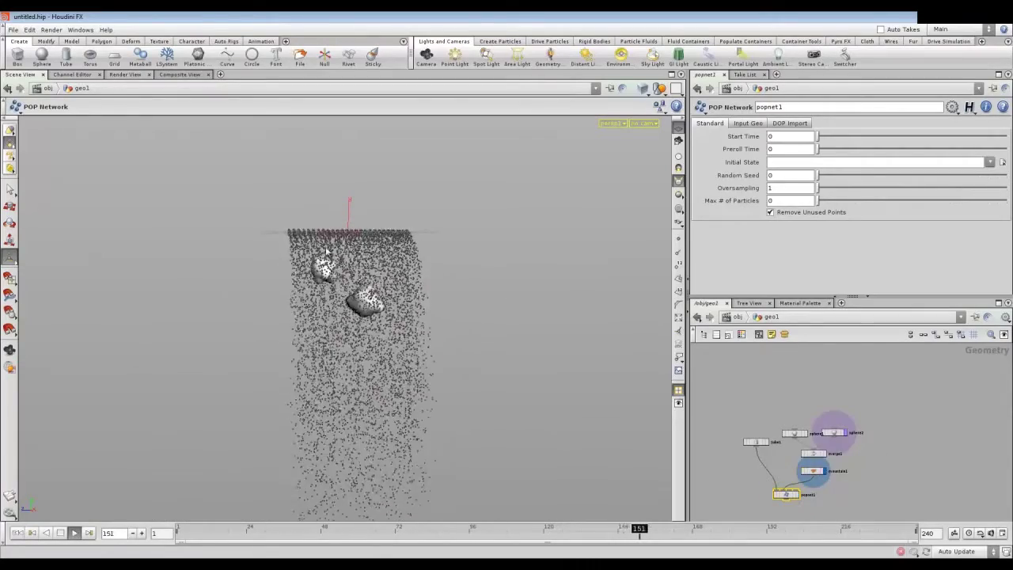
pyautogui.click(62, 532)
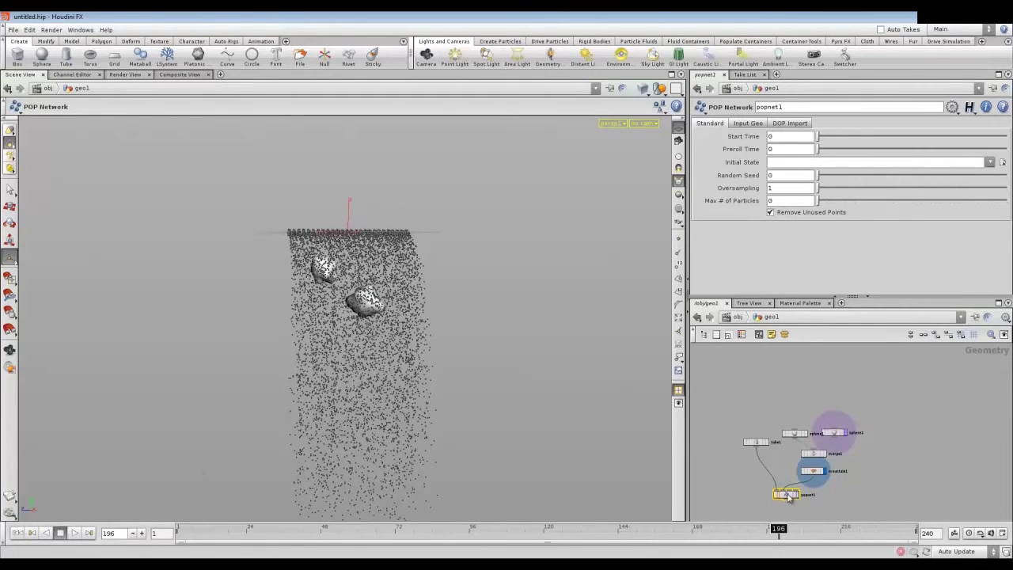
pyautogui.doubleClick(787, 496)
pyautogui.press('Tab')
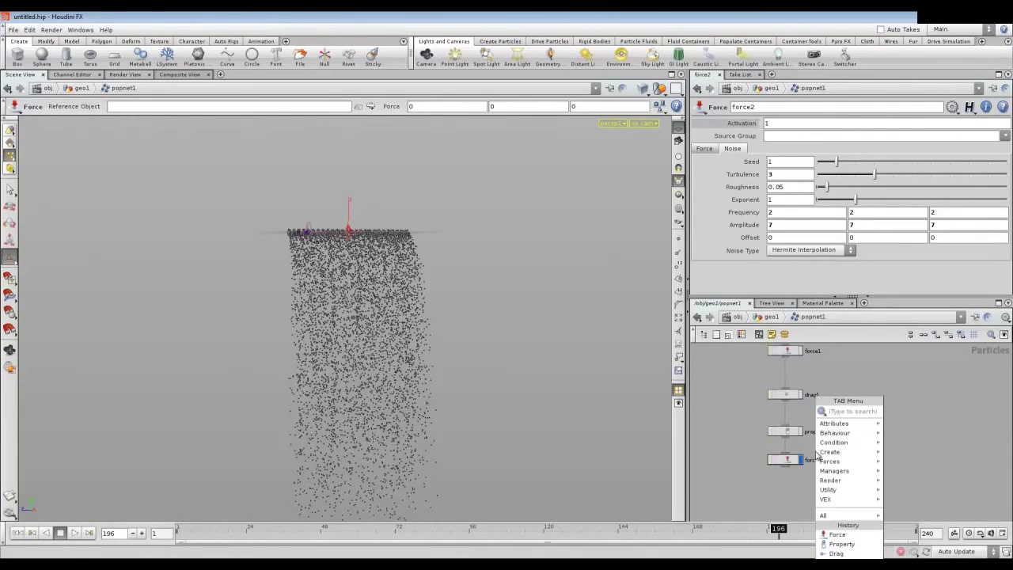
# Step: Add a Collision node under force2 and set collision1's display flag
pyautogui.write('collision')
pyautogui.click(906, 412)
pyautogui.click(790, 486)
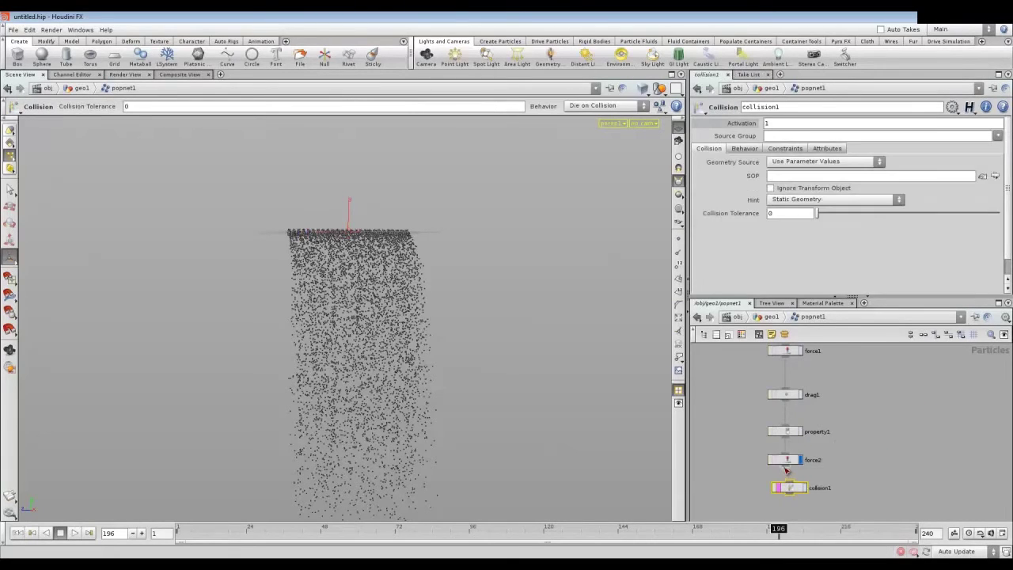
pyautogui.moveTo(795, 489); pyautogui.dragTo(793, 490)
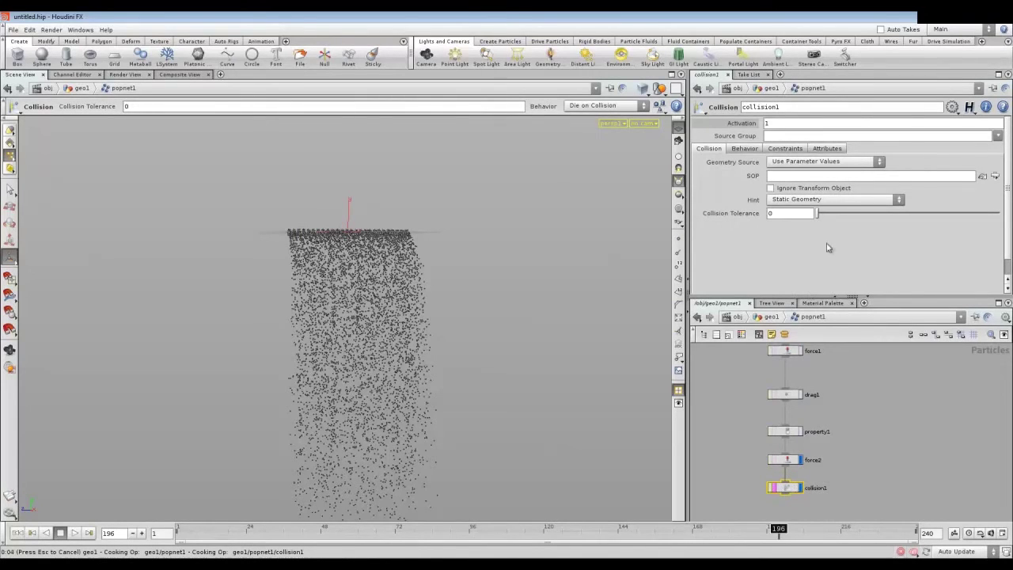
pyautogui.doubleClick(816, 460)
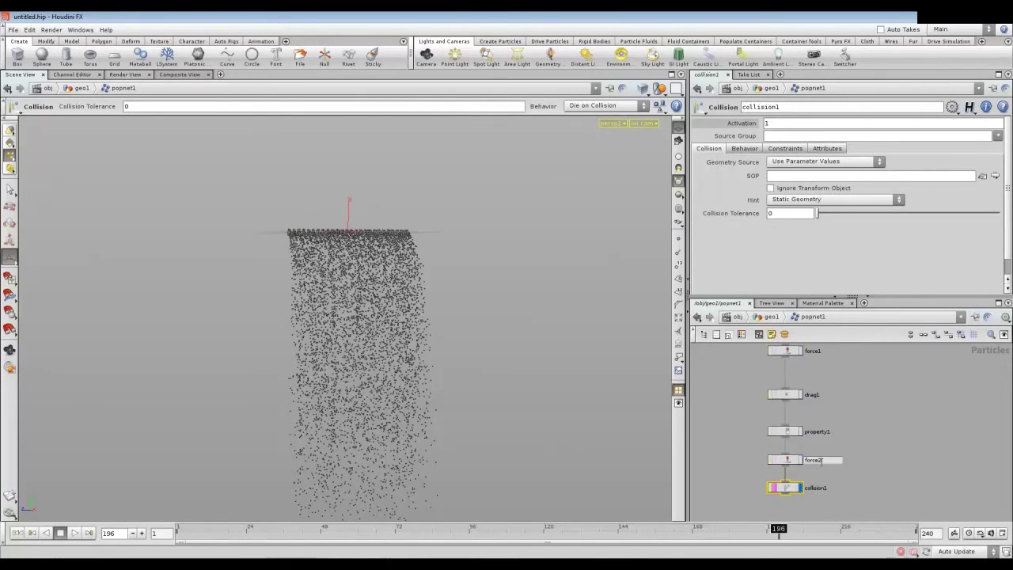
pyautogui.click(796, 487)
pyautogui.click(996, 177)
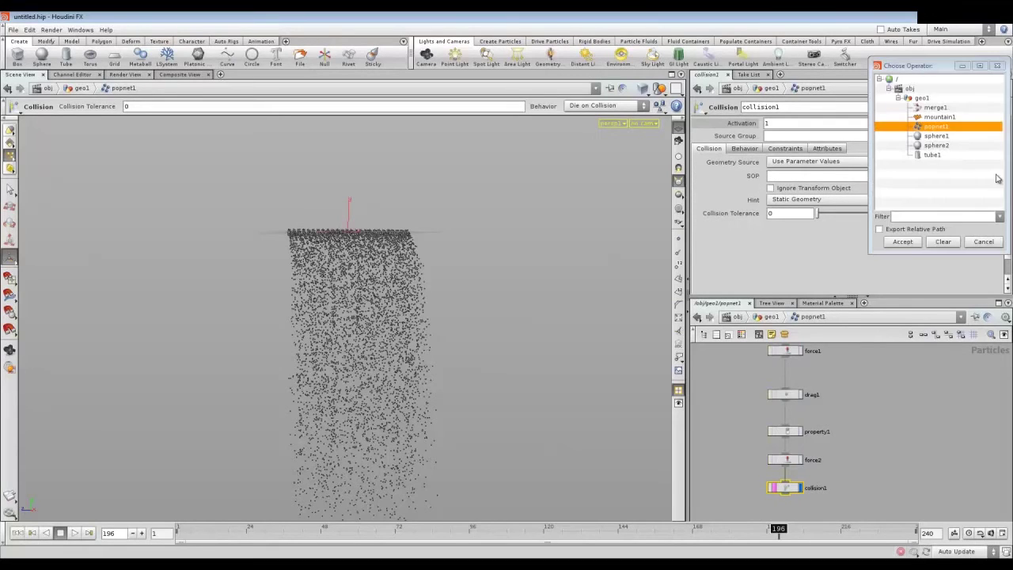
# Step: Set collision1's SOP to /obj/geo1/mountain1 and rewind to frame 1
pyautogui.click(938, 118)
pyautogui.click(903, 241)
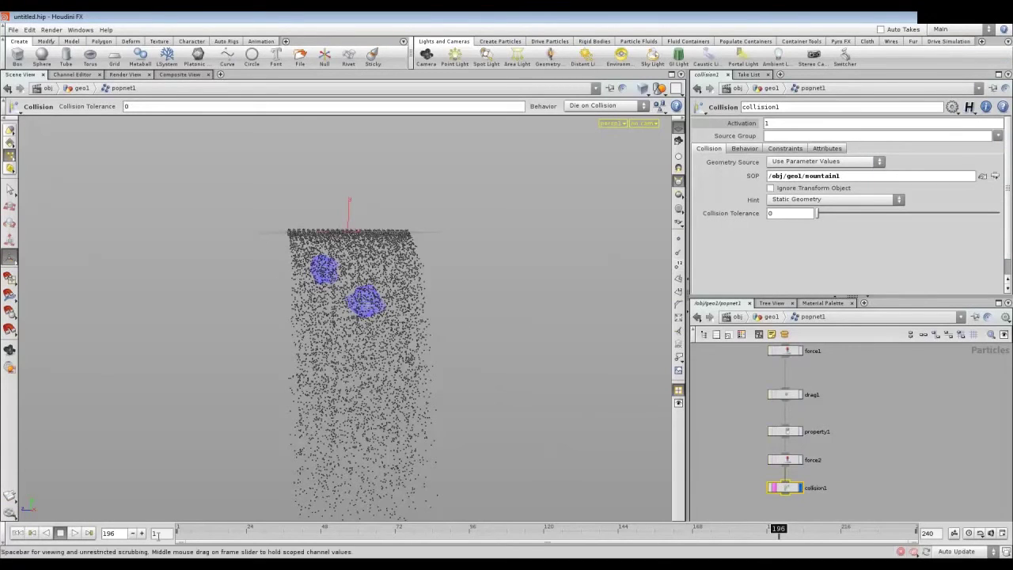
pyautogui.click(18, 533)
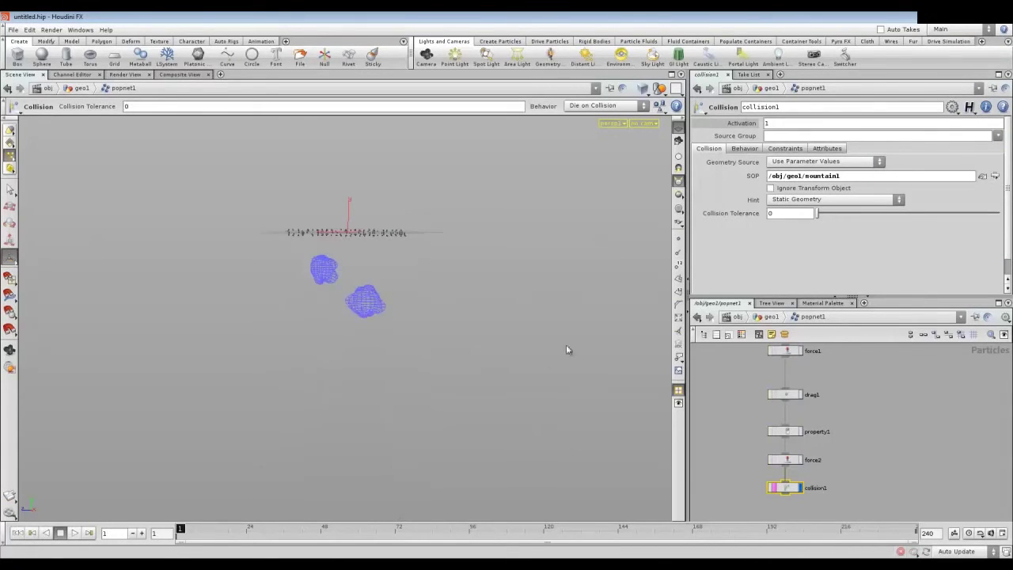
pyautogui.keyDown('alt'); pyautogui.moveTo(327, 287); pyautogui.dragTo(357, 254); pyautogui.keyUp('alt')
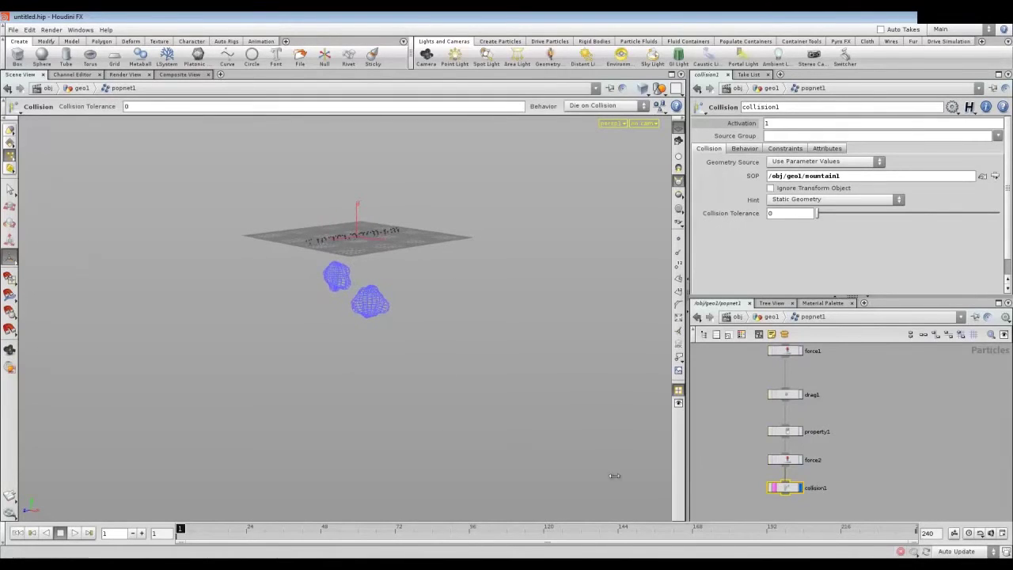
pyautogui.moveTo(855, 394); pyautogui.dragTo(860, 457, button='middle')
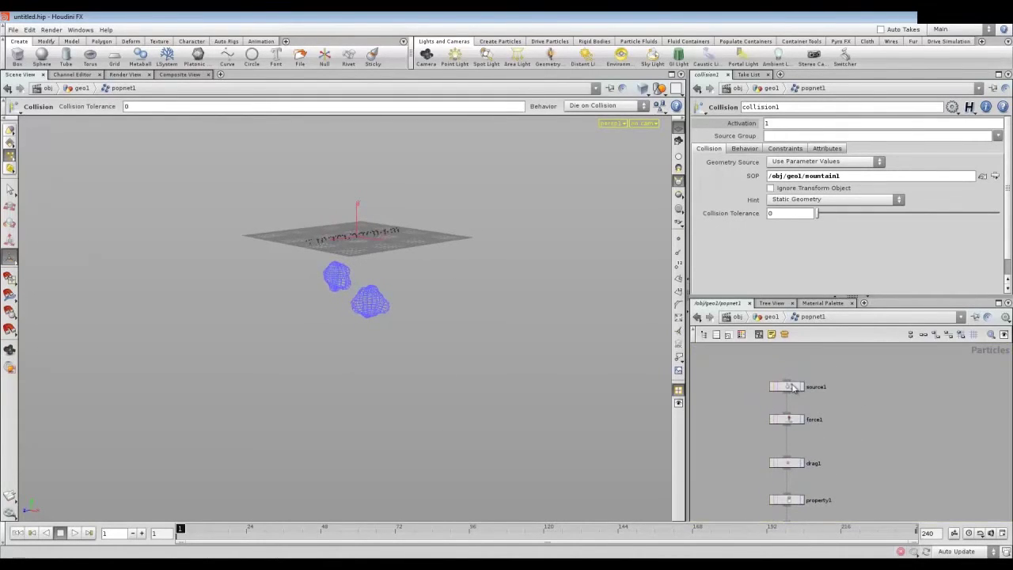
# Step: Set source1's Const Birth Rate to 15000 and select collision1
pyautogui.click(788, 386)
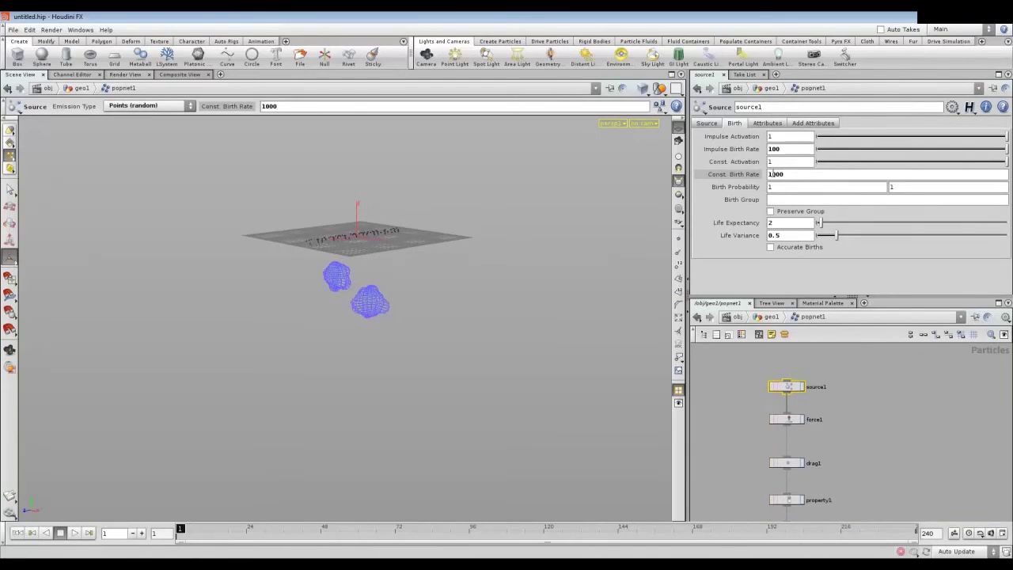
pyautogui.write('15000')
pyautogui.press('Return')
pyautogui.scroll(-3, 871, 459)
pyautogui.scroll(-4, 846, 365)
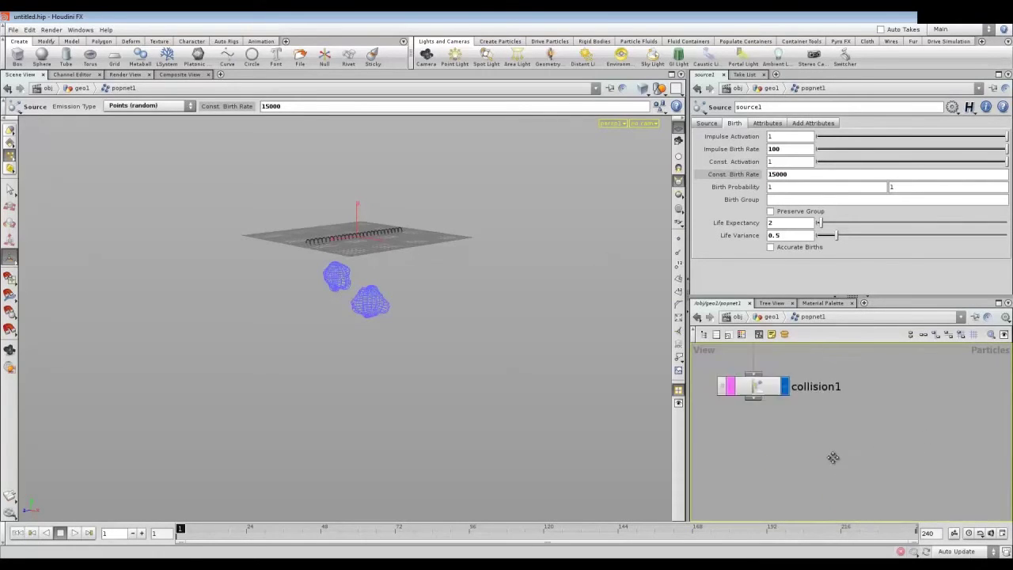
pyautogui.moveTo(843, 473); pyautogui.dragTo(791, 429, button='middle')
pyautogui.click(779, 410)
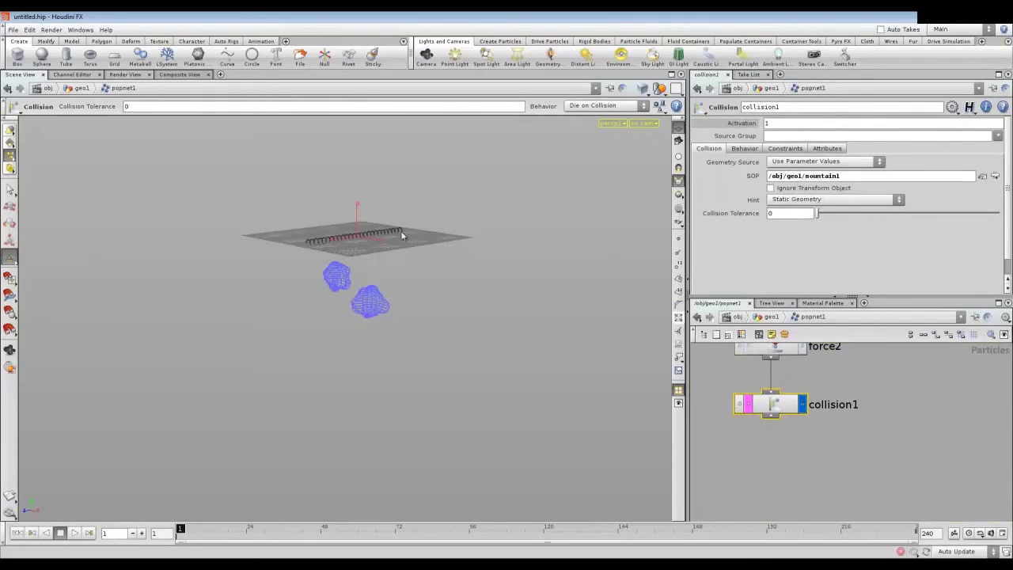
# Step: Play the simulation to frame 69, orbiting around the colliding particles, then return to geo1
pyautogui.press('Escape')
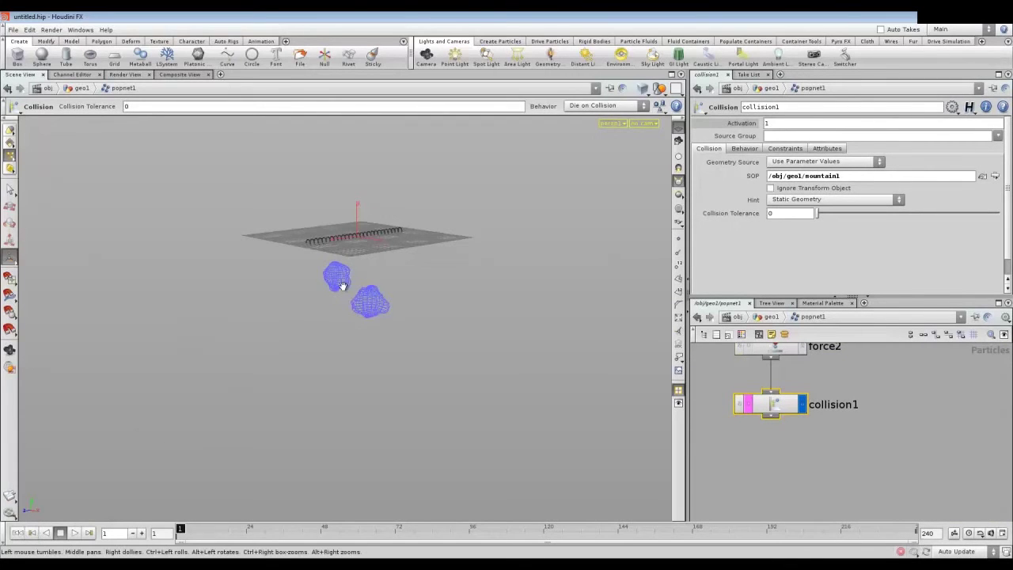
pyautogui.scroll(3, 335, 276)
pyautogui.moveTo(350, 283); pyautogui.dragTo(335, 293)
pyautogui.press('Return')
pyautogui.click(74, 533)
pyautogui.press('Escape')
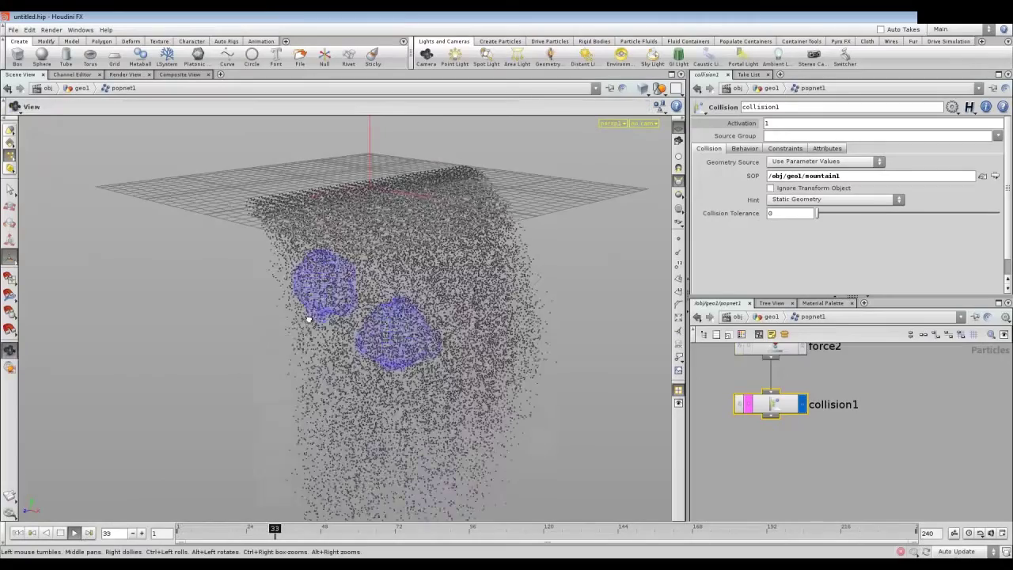
pyautogui.moveTo(253, 359)
pyautogui.mouseDown()
pyautogui.moveTo(403, 311)
pyautogui.moveTo(380, 295)
pyautogui.mouseUp()
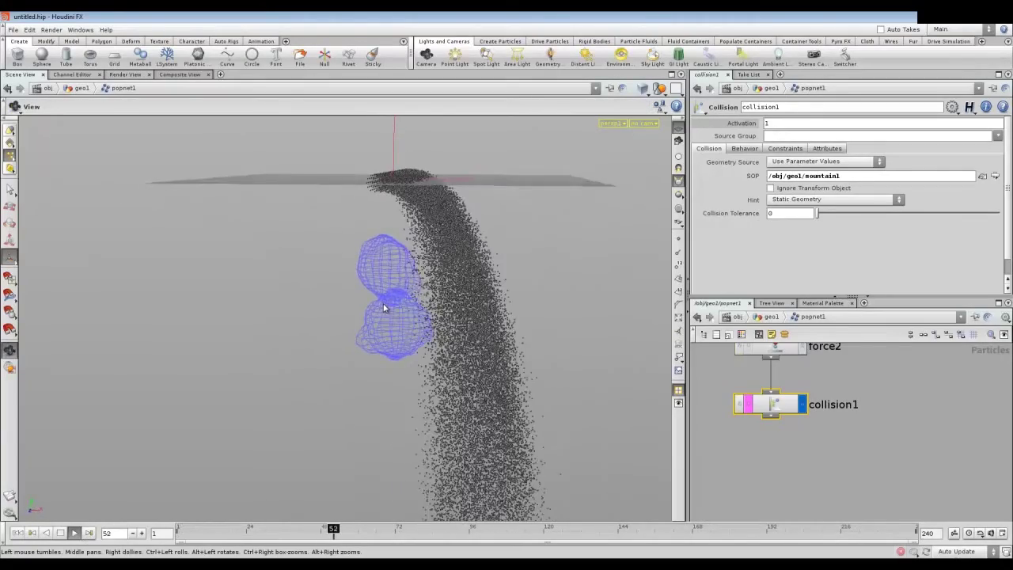
pyautogui.press('Return')
pyautogui.click(73, 533)
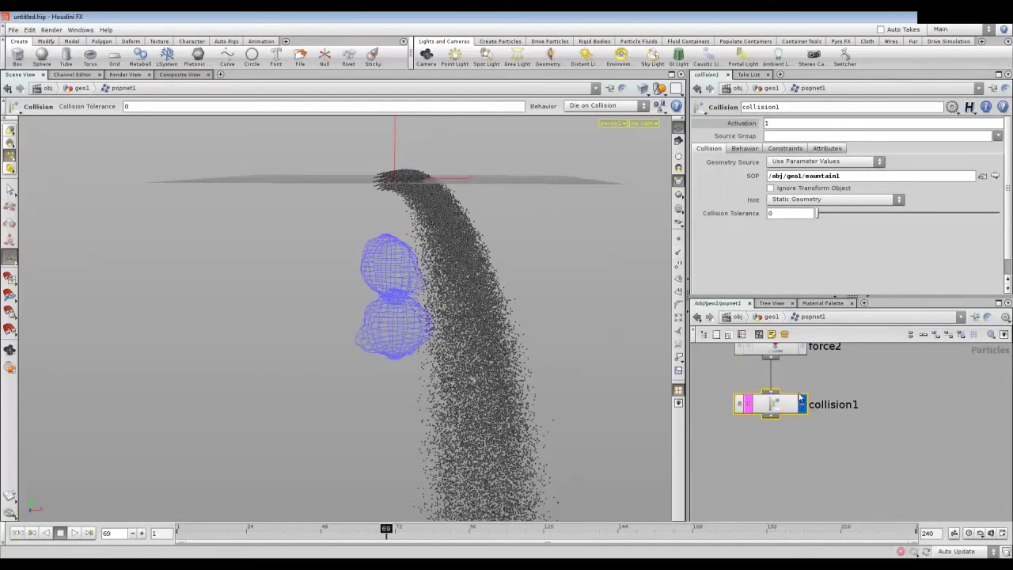
pyautogui.click(769, 316)
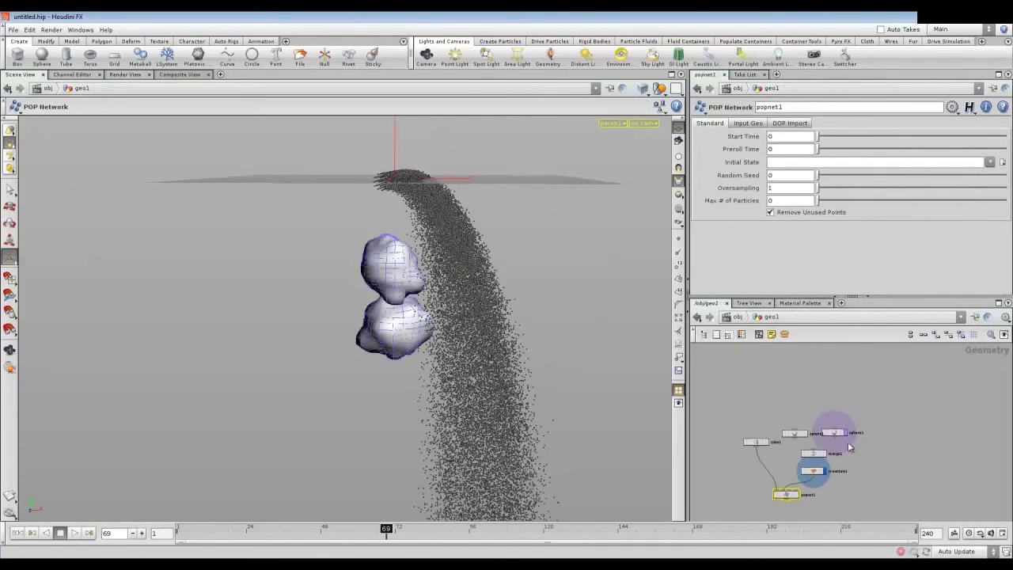
# Step: Move both spheres' centres along Y, Z and X into the particle stream
pyautogui.moveTo(800, 418); pyautogui.dragTo(856, 441)
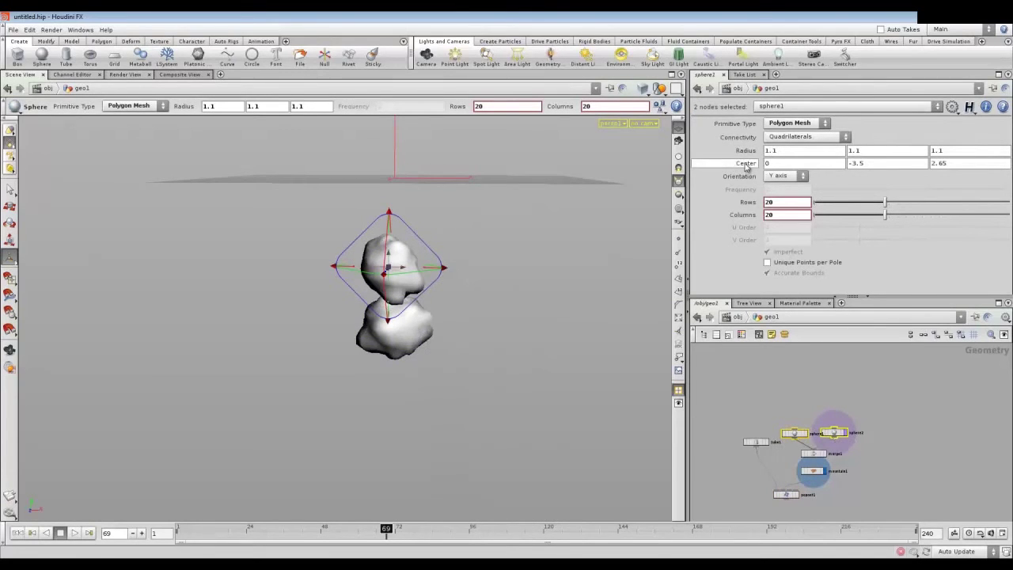
pyautogui.middleClick(878, 165)
pyautogui.middleClick(957, 163)
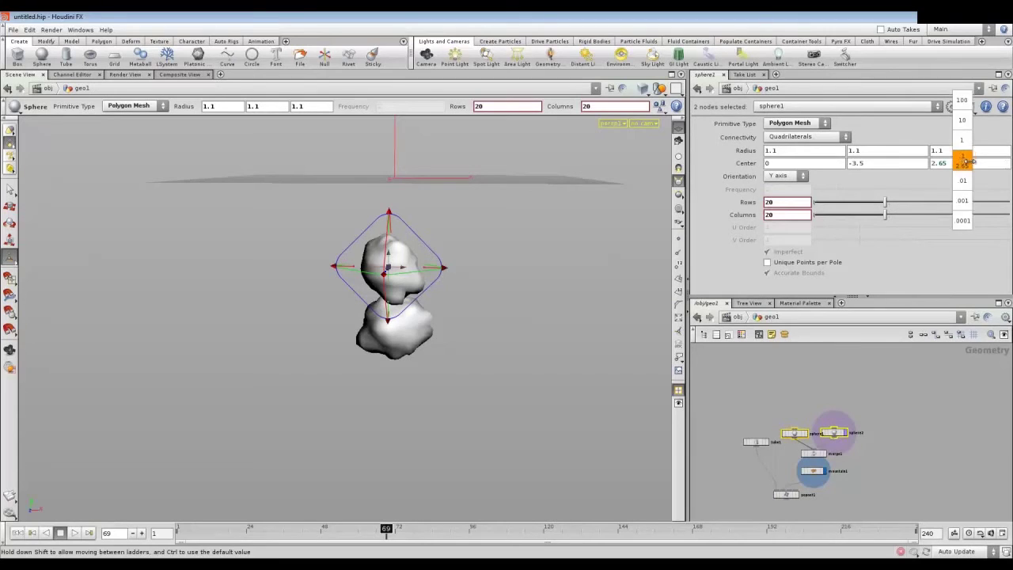
pyautogui.middleClick(956, 164)
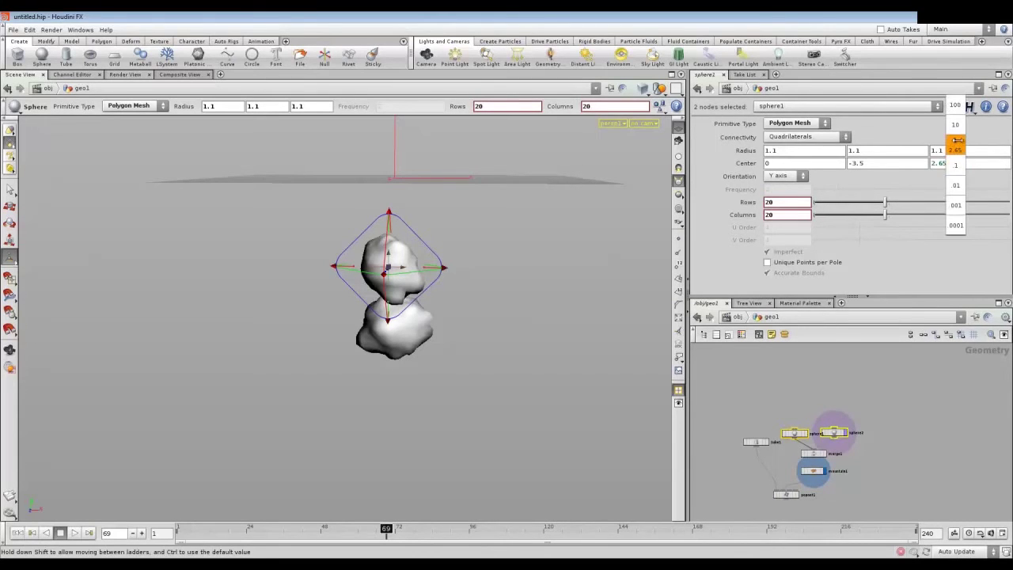
pyautogui.moveTo(956, 164); pyautogui.dragTo(932, 187, button='middle')
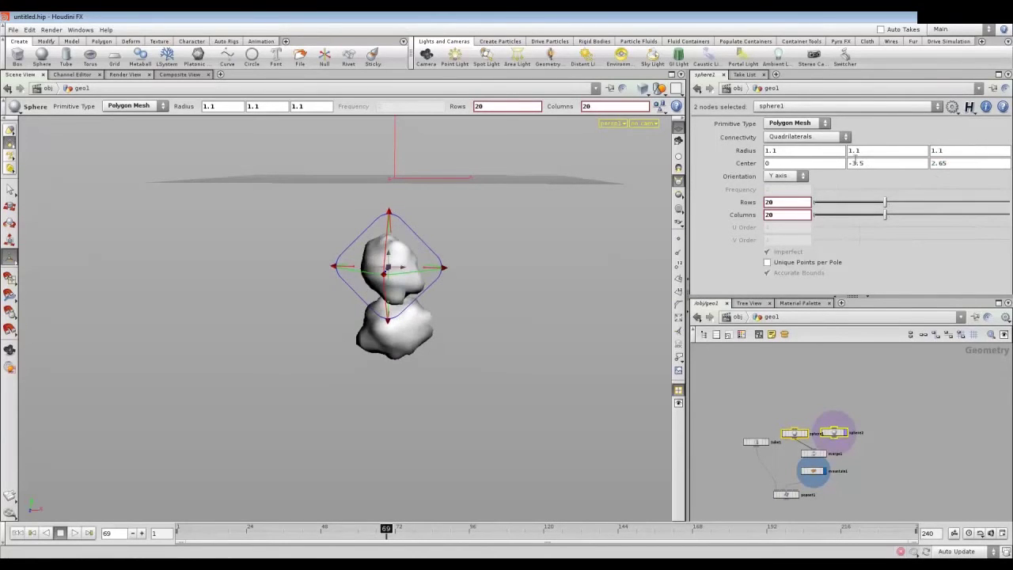
pyautogui.moveTo(808, 164); pyautogui.dragTo(943, 178, button='middle')
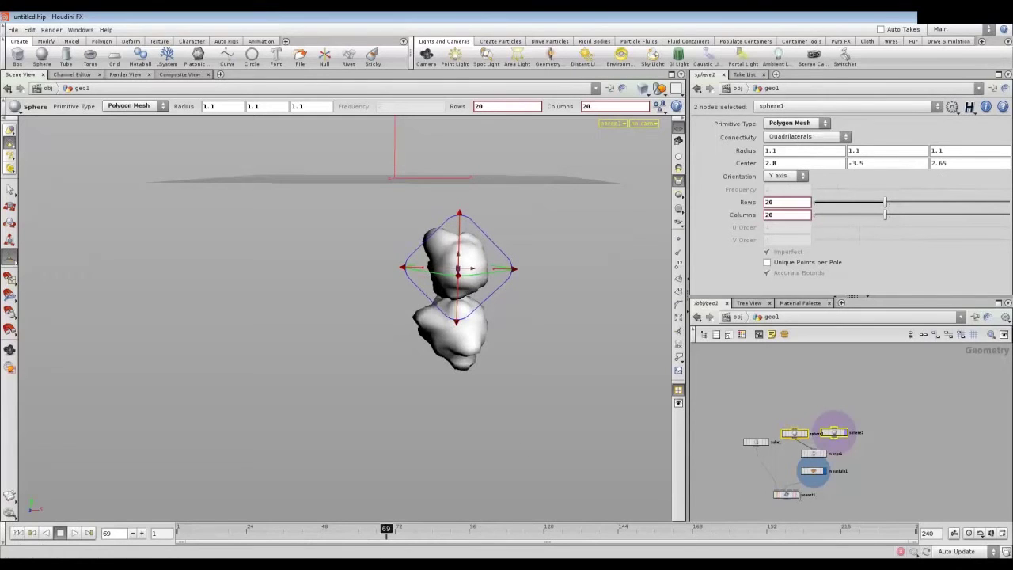
# Step: Fine-tune sphere1's Center to 3.3, -3.4, 2.75 against the stream and rewind to frame 1
pyautogui.click(800, 497)
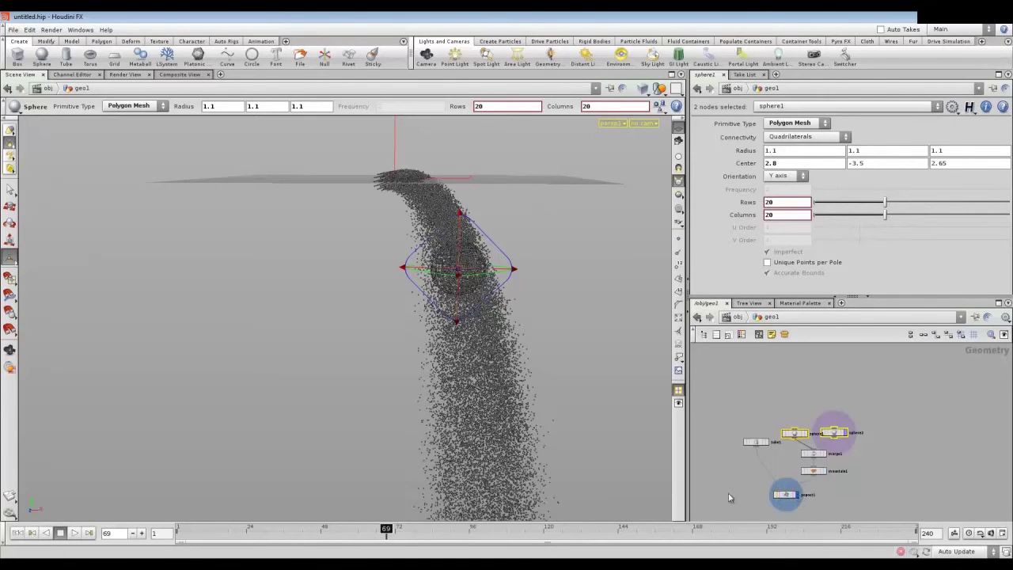
pyautogui.press('Escape')
pyautogui.moveTo(263, 247)
pyautogui.mouseDown()
pyautogui.moveTo(305, 269)
pyautogui.moveTo(479, 282)
pyautogui.moveTo(546, 300)
pyautogui.mouseUp()
pyautogui.press('Return')
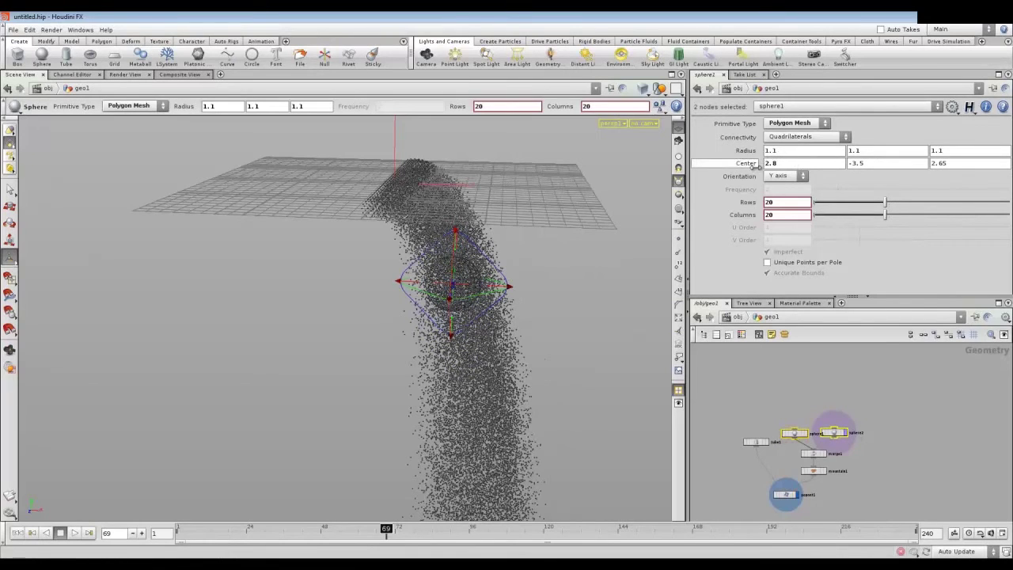
pyautogui.moveTo(754, 164); pyautogui.dragTo(761, 171, button='middle')
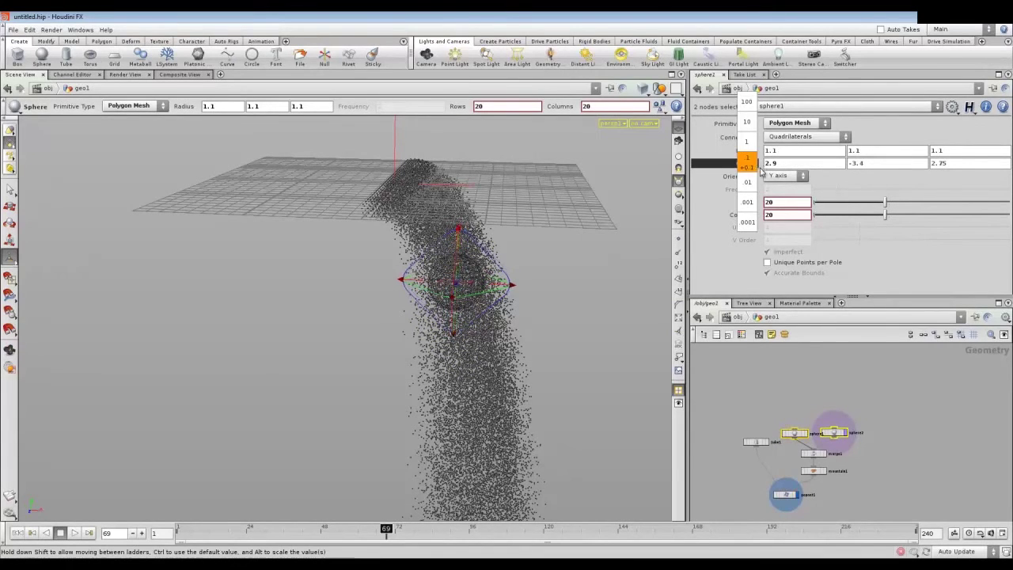
pyautogui.moveTo(769, 163); pyautogui.dragTo(798, 173, button='middle')
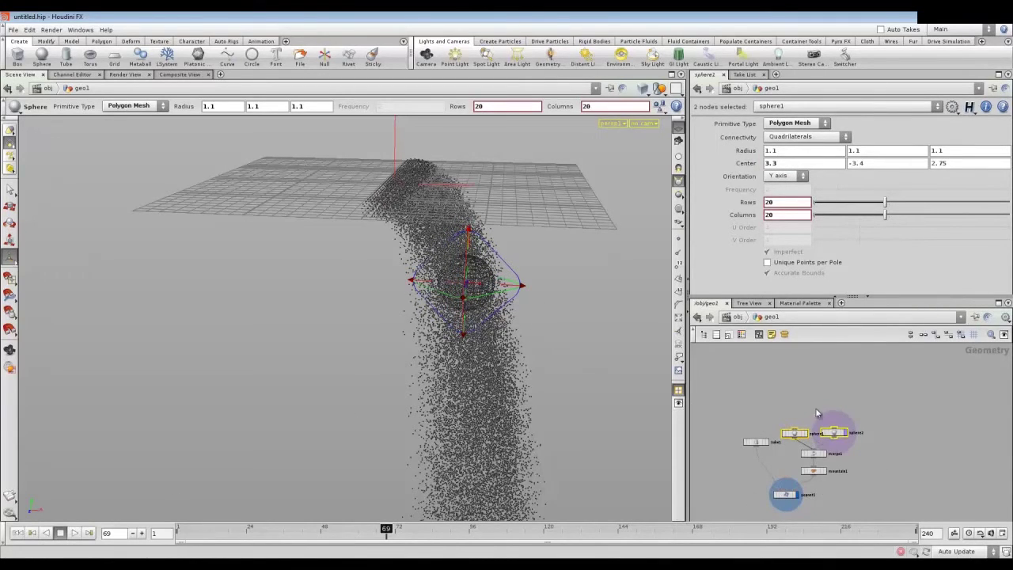
pyautogui.click(818, 413)
pyautogui.click(17, 534)
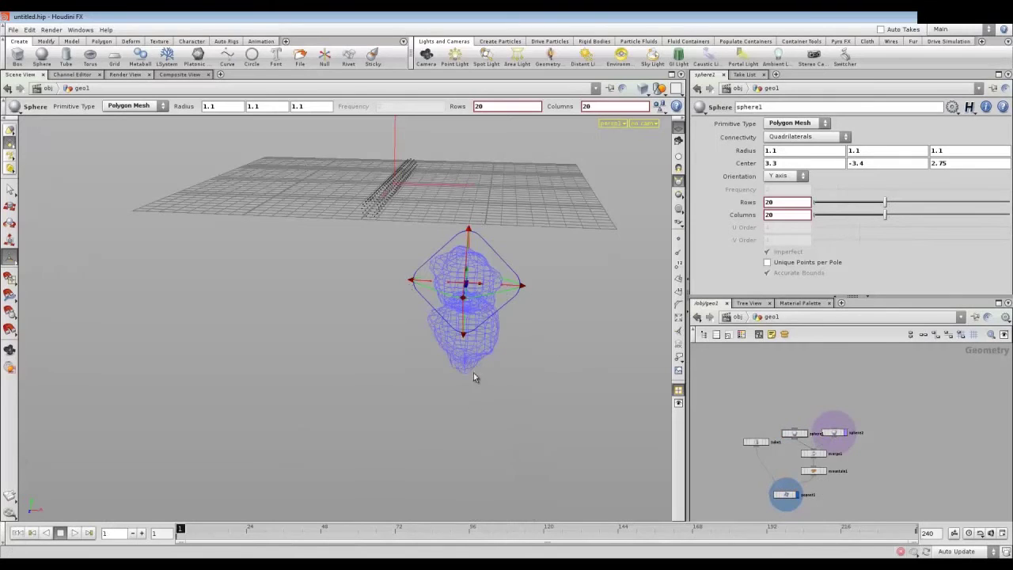
# Step: Move sphere2's Center X to 4.5
pyautogui.press('Escape')
pyautogui.moveTo(487, 369)
pyautogui.mouseDown()
pyautogui.moveTo(325, 286)
pyautogui.moveTo(208, 309)
pyautogui.moveTo(209, 361)
pyautogui.moveTo(385, 290)
pyautogui.moveTo(365, 280)
pyautogui.moveTo(389, 284)
pyautogui.mouseUp()
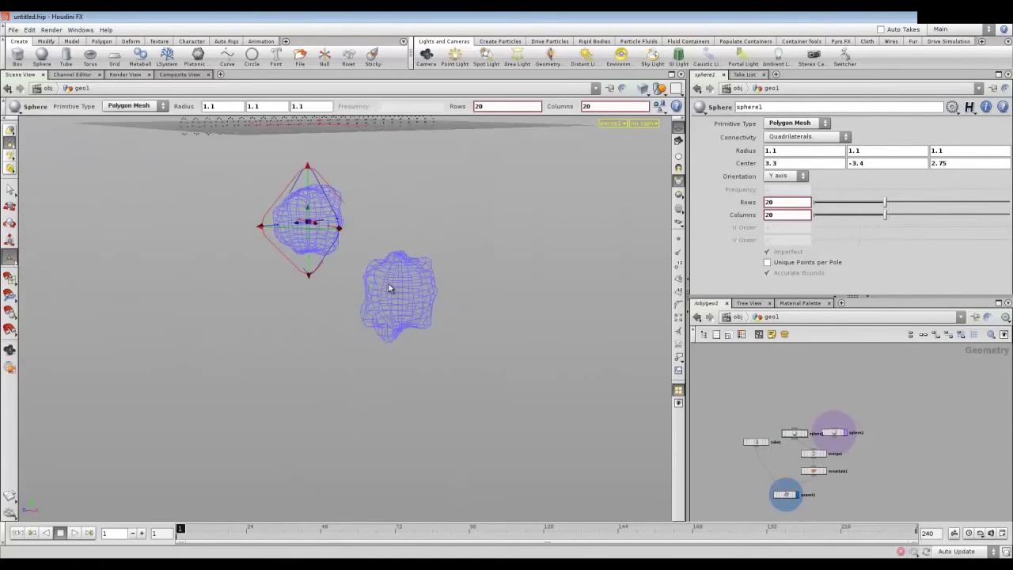
pyautogui.click(841, 438)
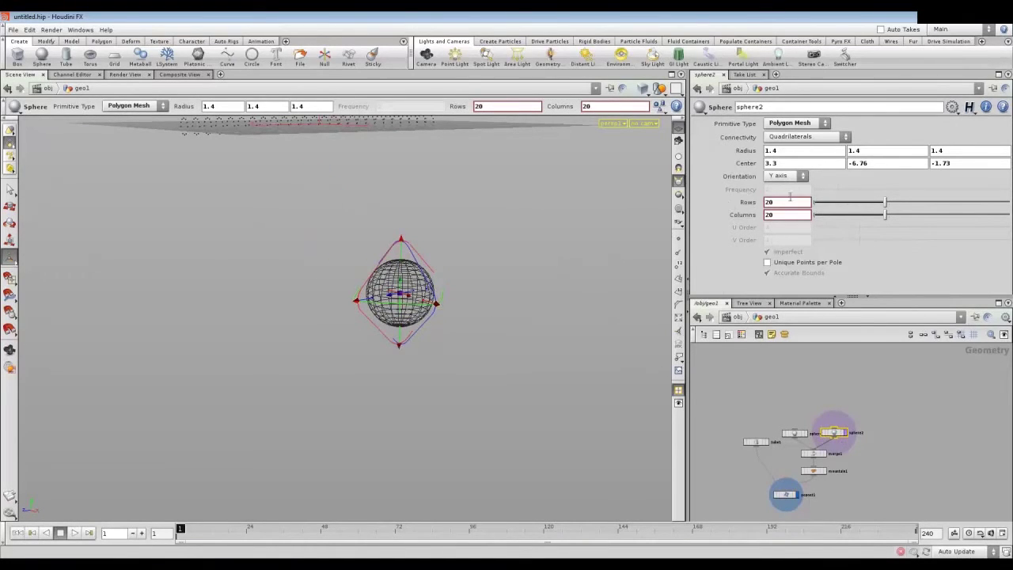
pyautogui.moveTo(774, 162); pyautogui.dragTo(842, 172, button='middle')
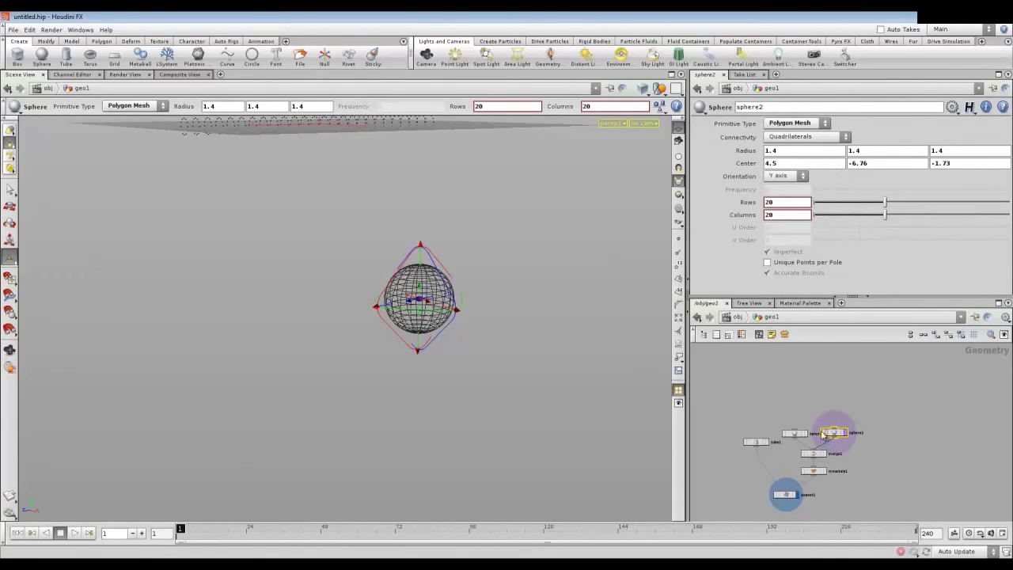
# Step: Preview the offset rocks on mountain1, then display popnet1's particle output
pyautogui.keyDown('shift'); pyautogui.click(795, 433); pyautogui.keyUp('shift')
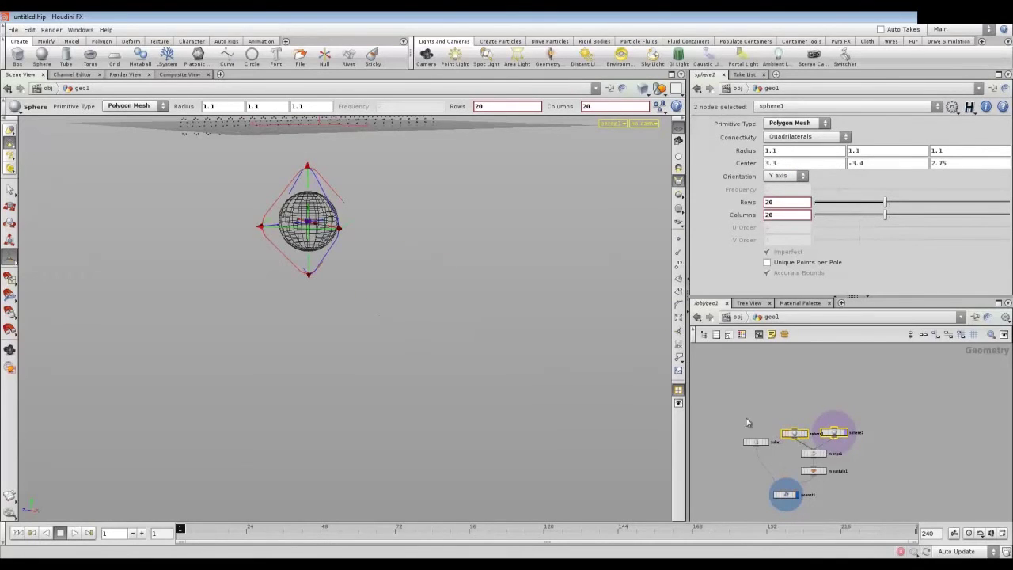
pyautogui.click(824, 470)
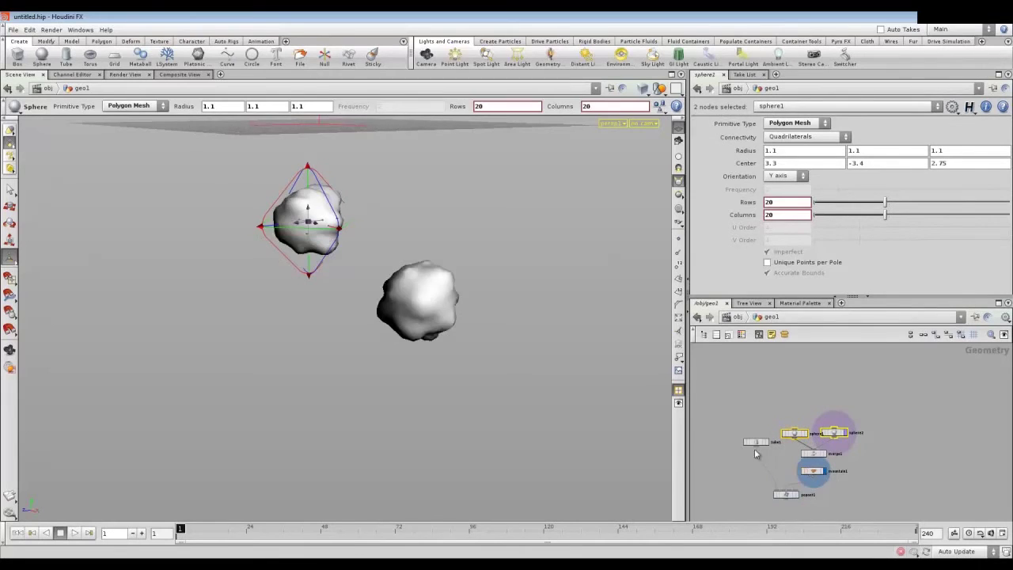
pyautogui.press('Escape')
pyautogui.moveTo(305, 308); pyautogui.dragTo(351, 192)
pyautogui.press('Return')
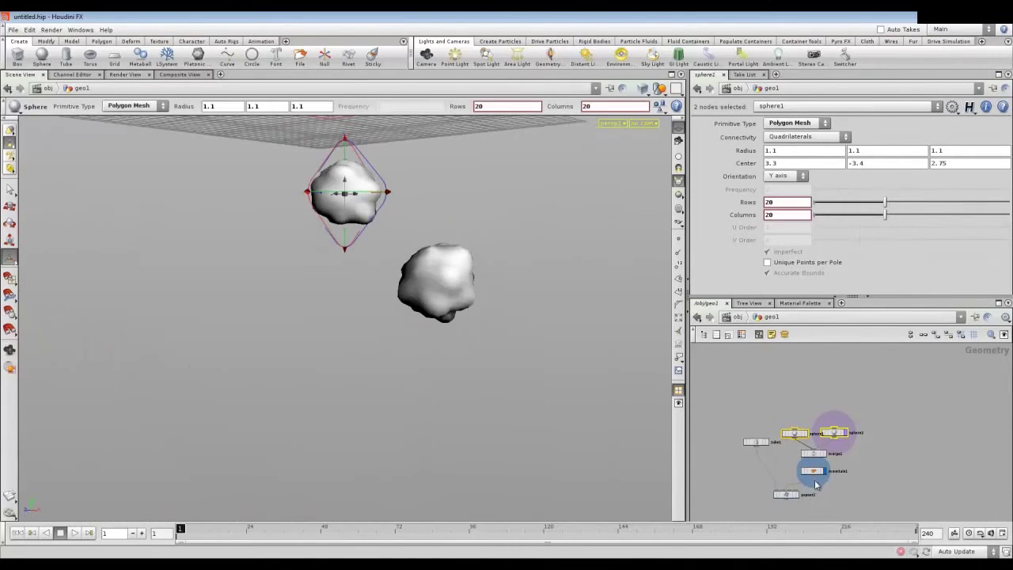
pyautogui.click(793, 494)
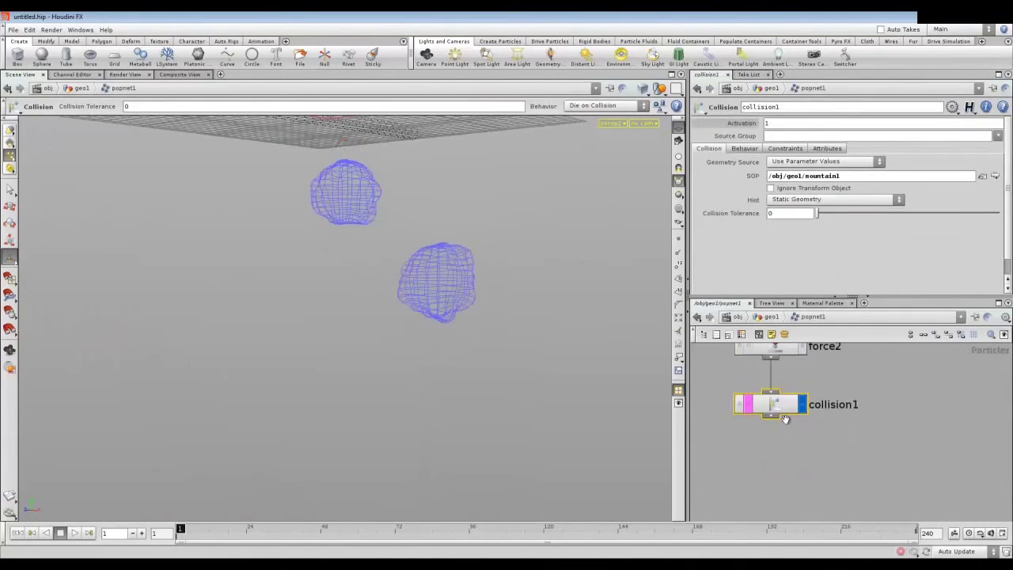
pyautogui.press('Escape')
pyautogui.moveTo(301, 321)
pyautogui.mouseDown()
pyautogui.moveTo(375, 316)
pyautogui.moveTo(388, 332)
pyautogui.moveTo(332, 400)
pyautogui.mouseUp()
pyautogui.press('Return')
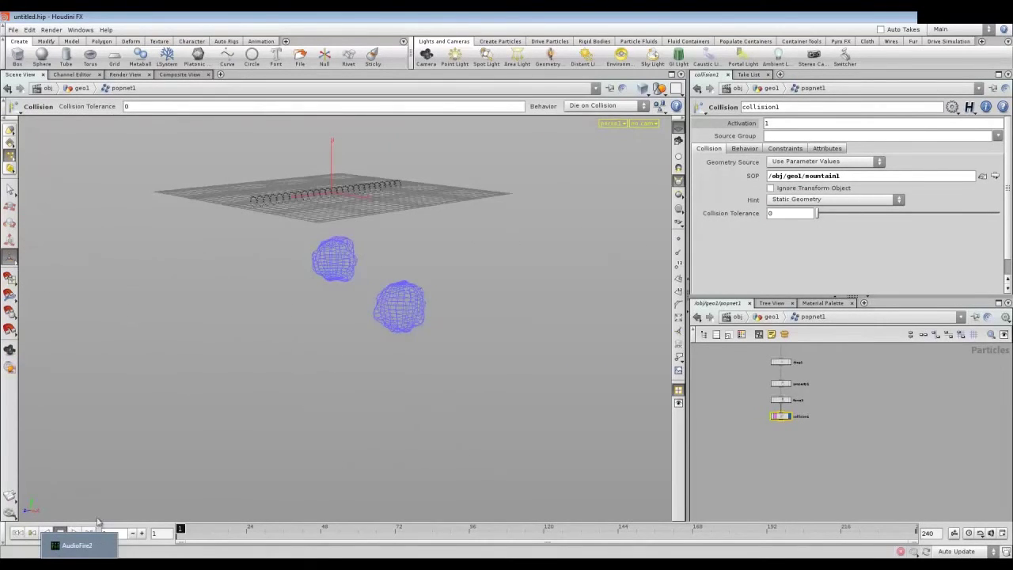
pyautogui.click(74, 532)
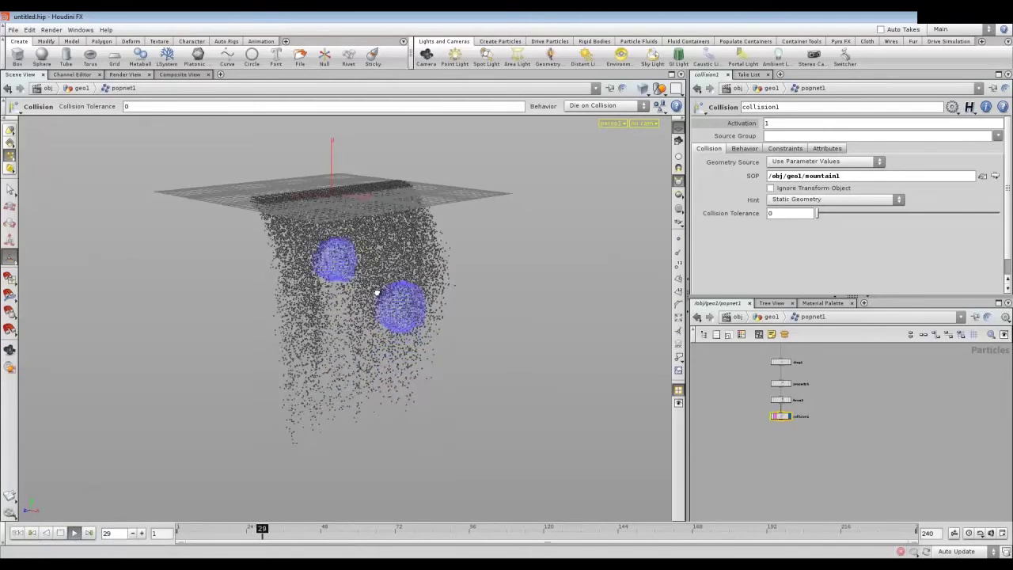
pyautogui.press('Escape')
pyautogui.moveTo(376, 289)
pyautogui.mouseDown()
pyautogui.moveTo(322, 250)
pyautogui.moveTo(324, 272)
pyautogui.mouseUp()
pyautogui.press('Return')
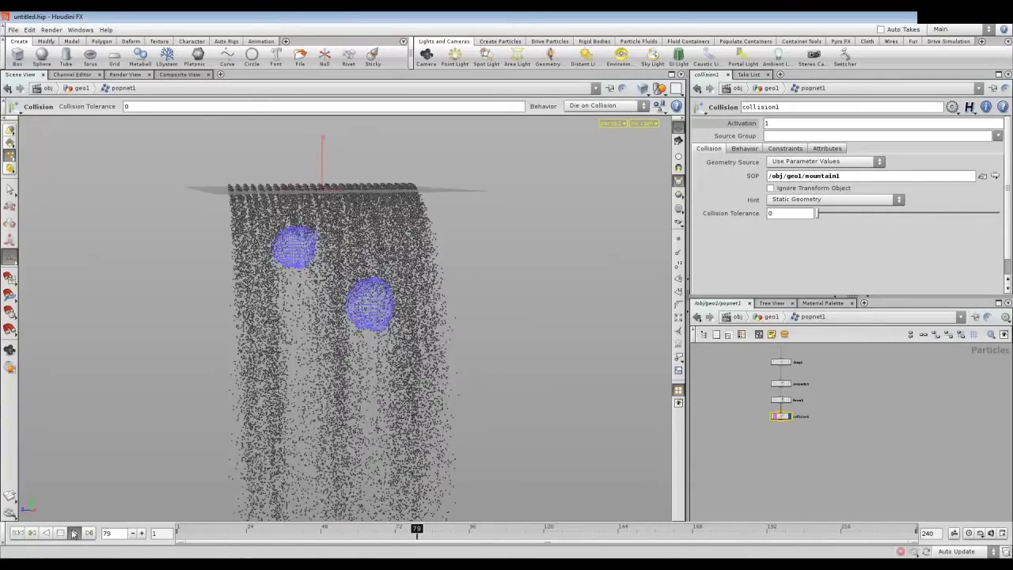
pyautogui.click(36, 533)
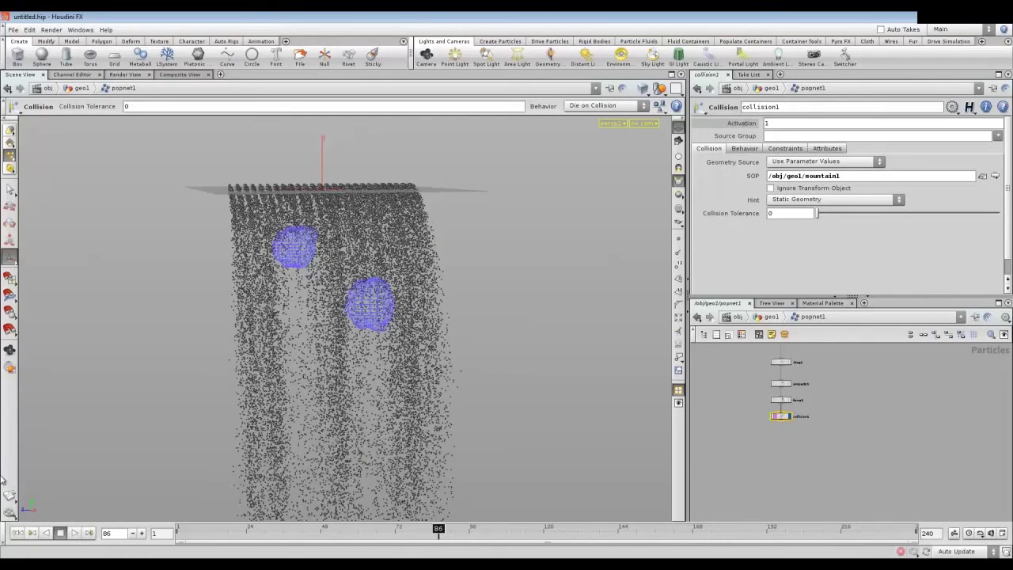
pyautogui.click(16, 533)
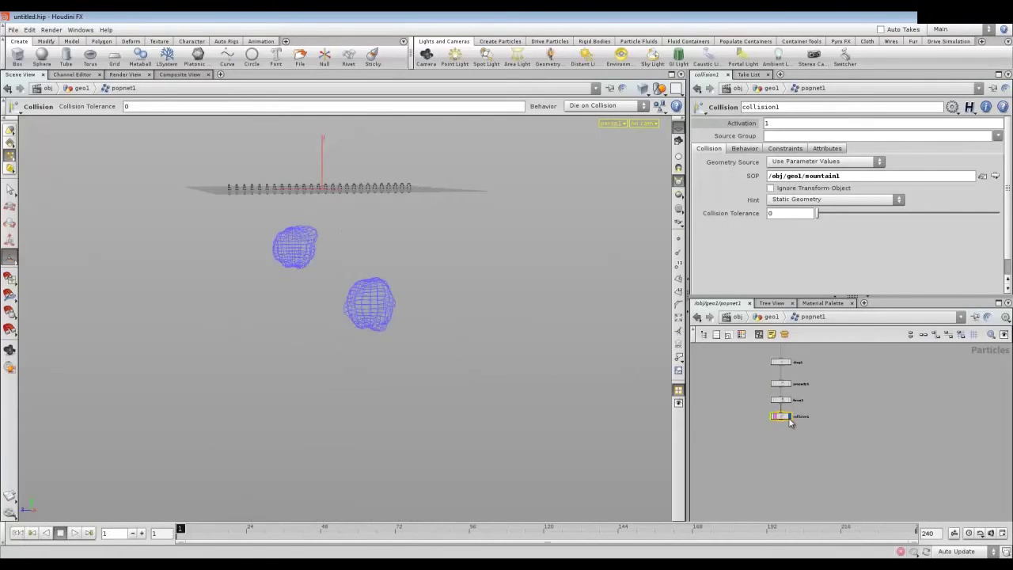
# Step: Set collision1's Behavior to Bounce on Collision, keeping Final Behavior as Bounce on Collision
pyautogui.click(742, 148)
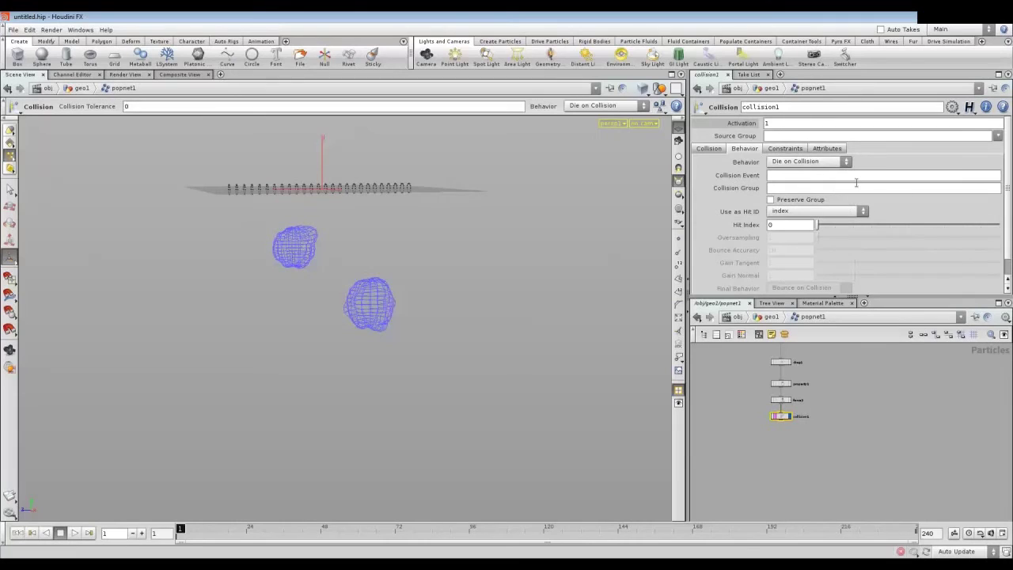
pyautogui.click(815, 164)
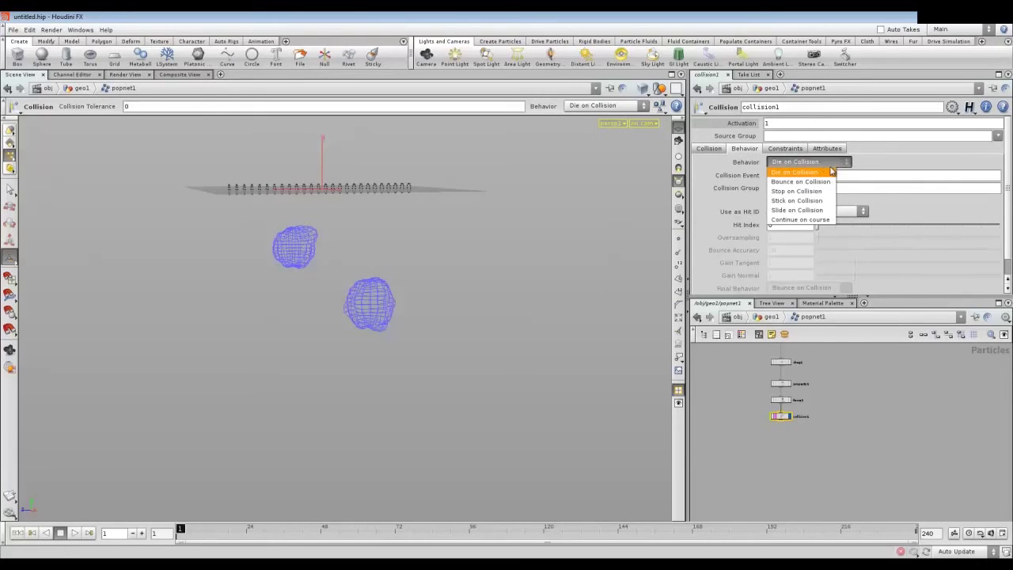
pyautogui.click(795, 182)
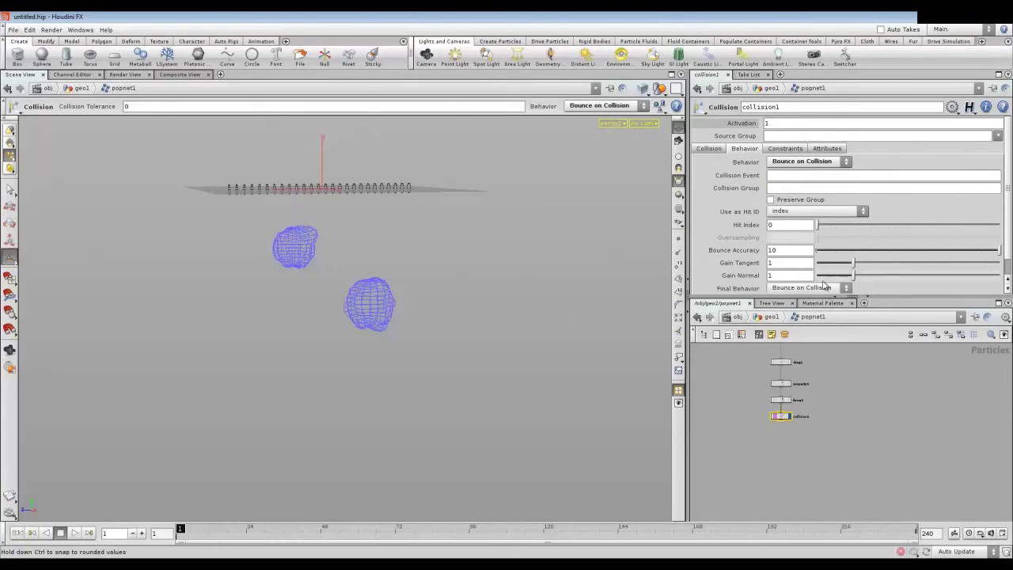
pyautogui.scroll(-1, 728, 204)
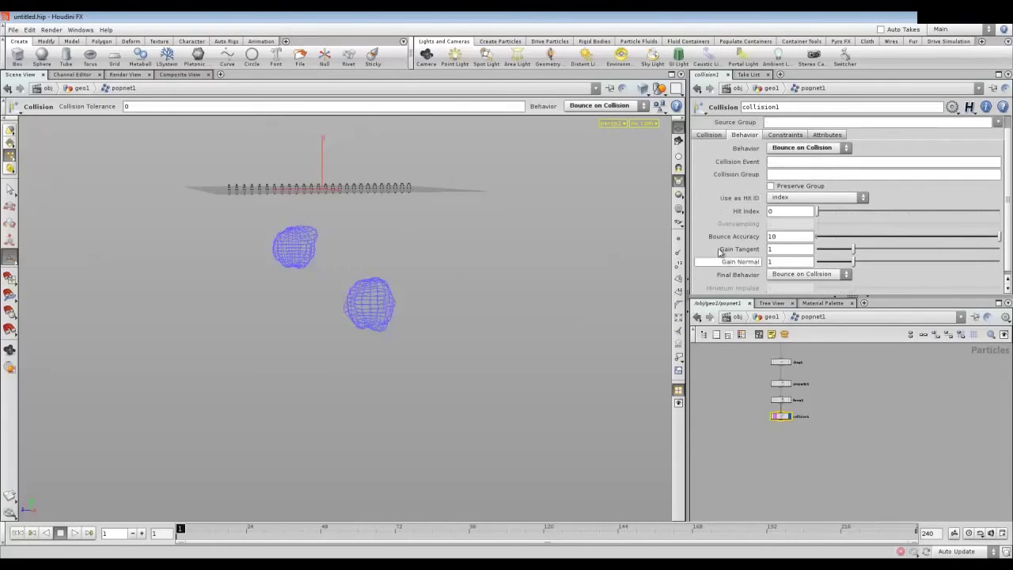
pyautogui.scroll(-1, 716, 239)
pyautogui.click(804, 269)
pyautogui.click(767, 272)
pyautogui.click(802, 271)
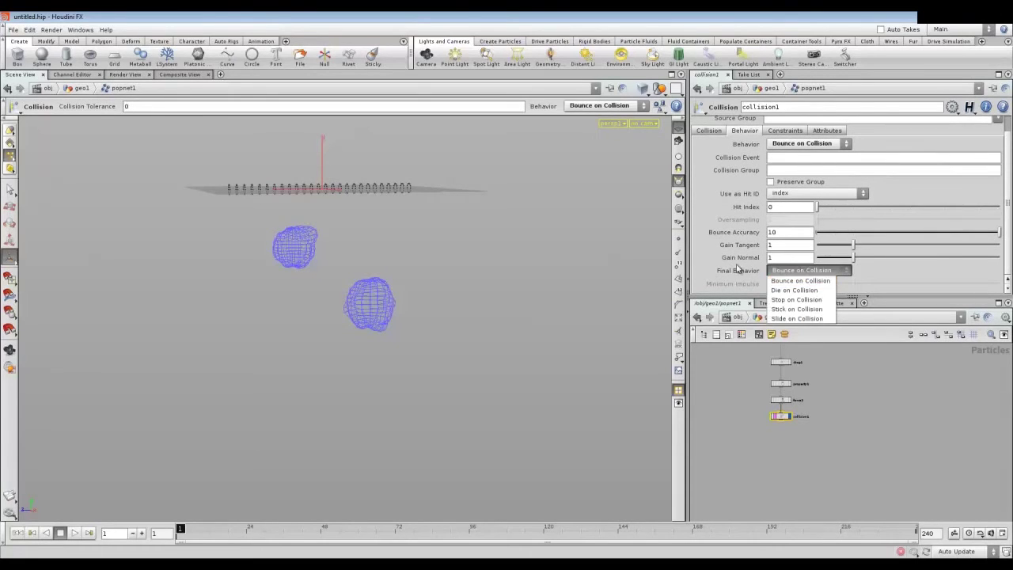
pyautogui.click(802, 271)
pyautogui.scroll(1, 716, 174)
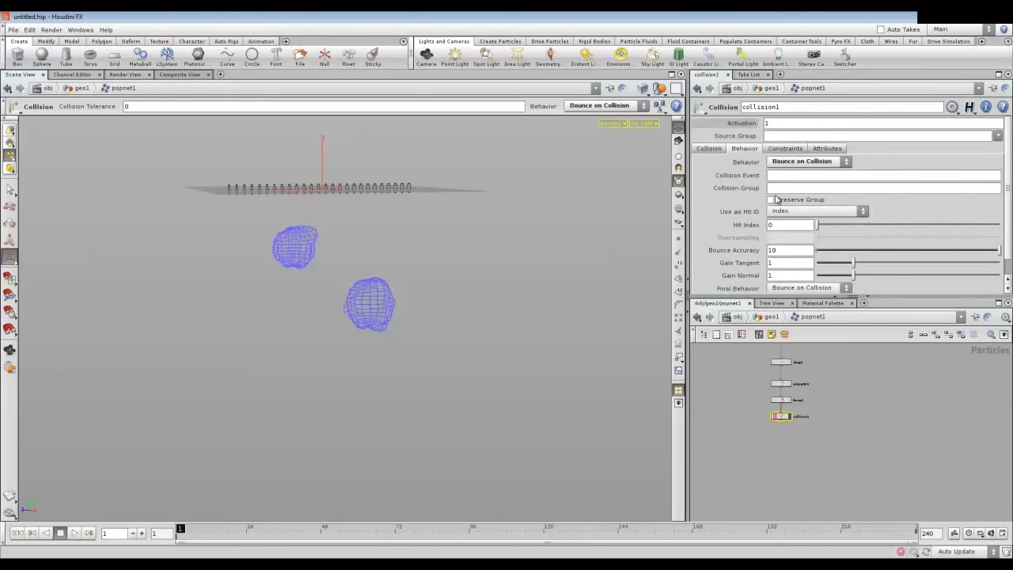
pyautogui.click(717, 149)
pyautogui.moveTo(214, 265); pyautogui.dragTo(257, 262)
pyautogui.press('Return')
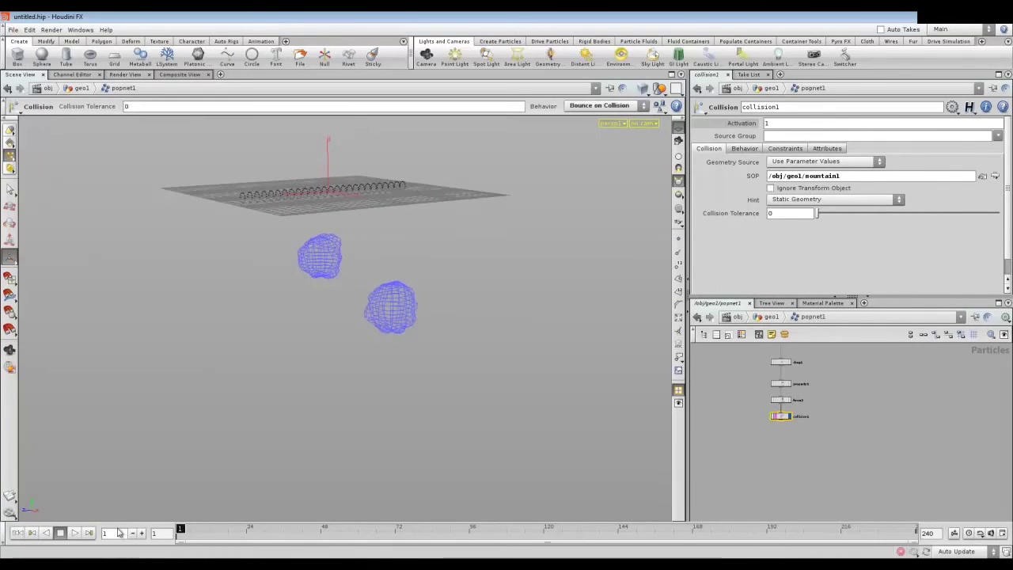
# Step: Play to frame 81 to watch particles bounce off both rocks, then go up to geo1
pyautogui.click(75, 533)
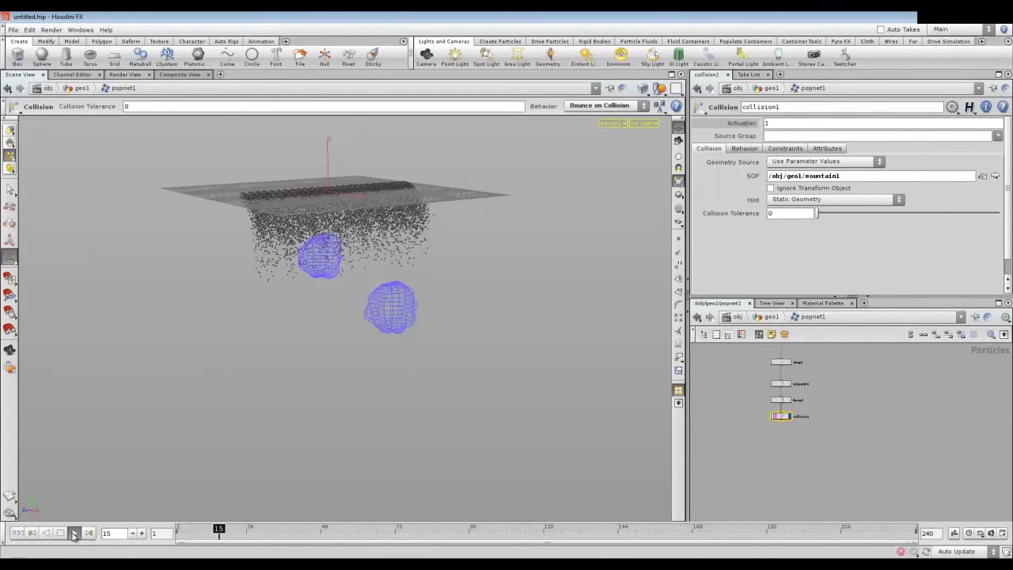
pyautogui.moveTo(255, 317); pyautogui.dragTo(277, 225)
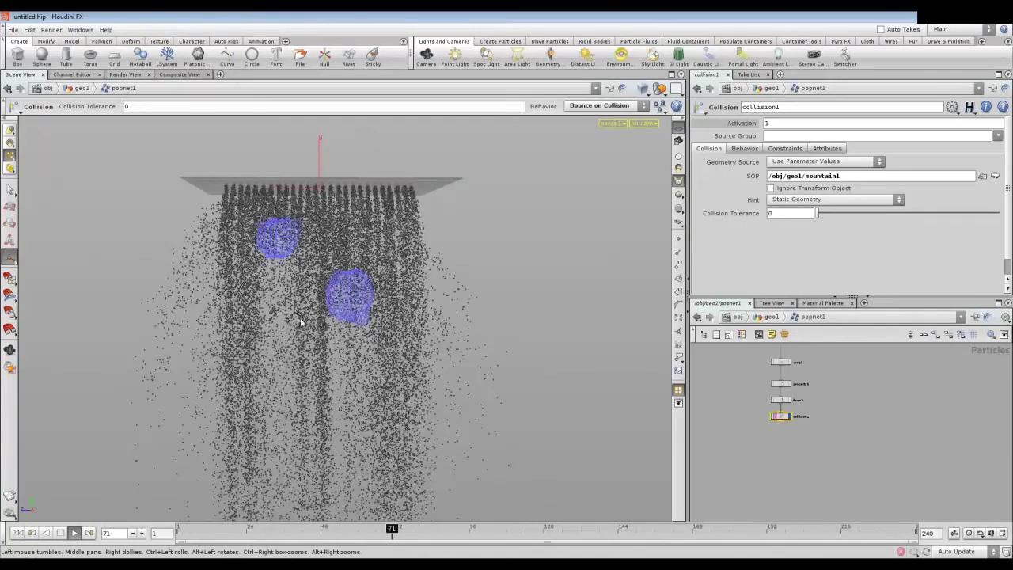
pyautogui.click(60, 534)
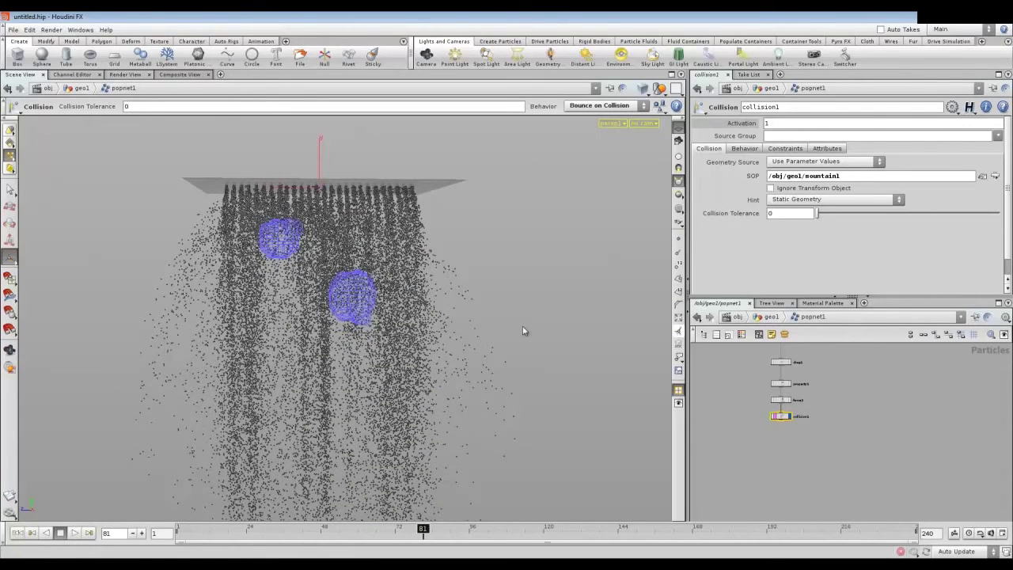
pyautogui.click(772, 316)
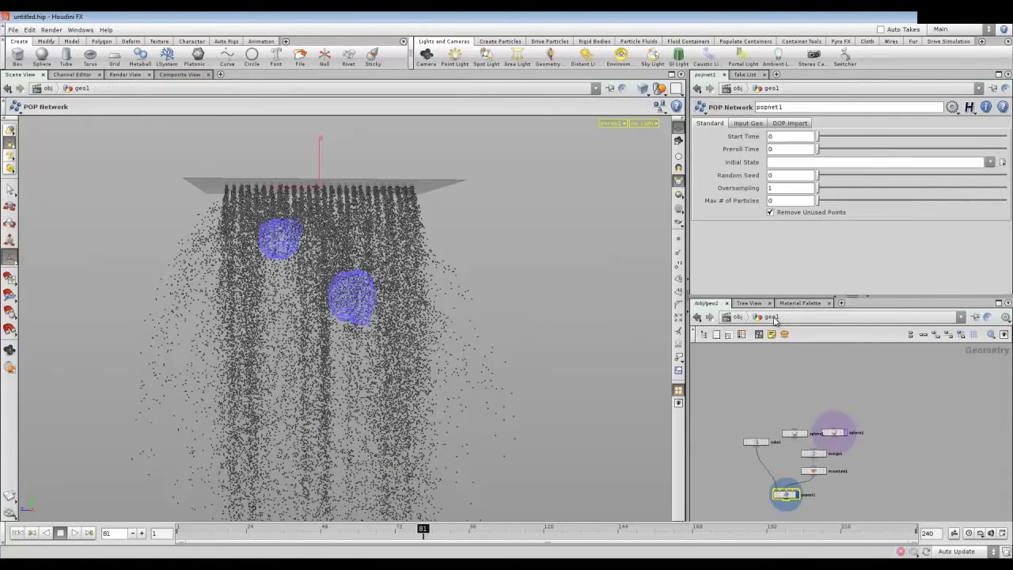
# Step: Dive back into popnet1 and bring up collision1's collision geometry settings
pyautogui.scroll(3, 833, 454)
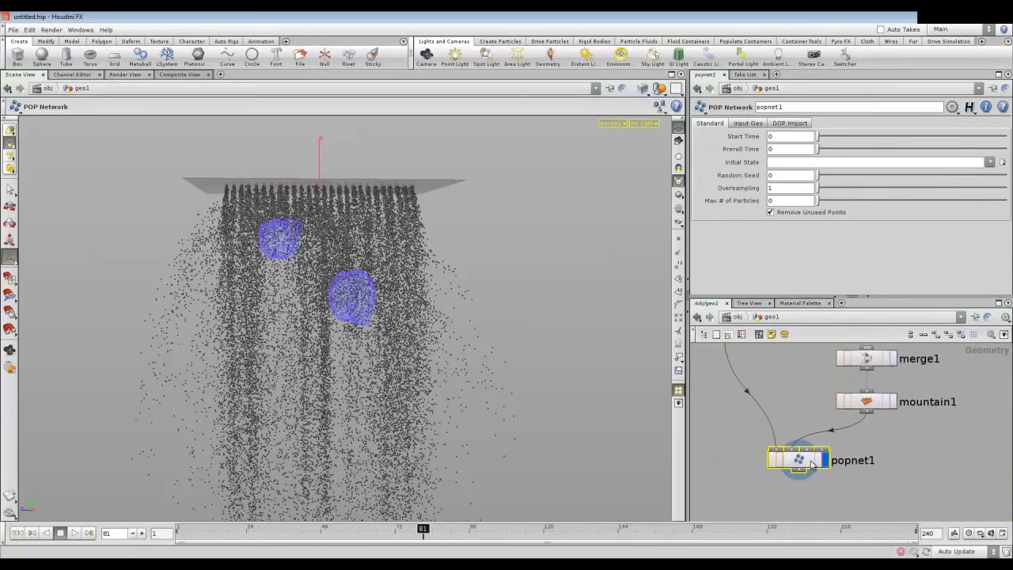
pyautogui.press('i')
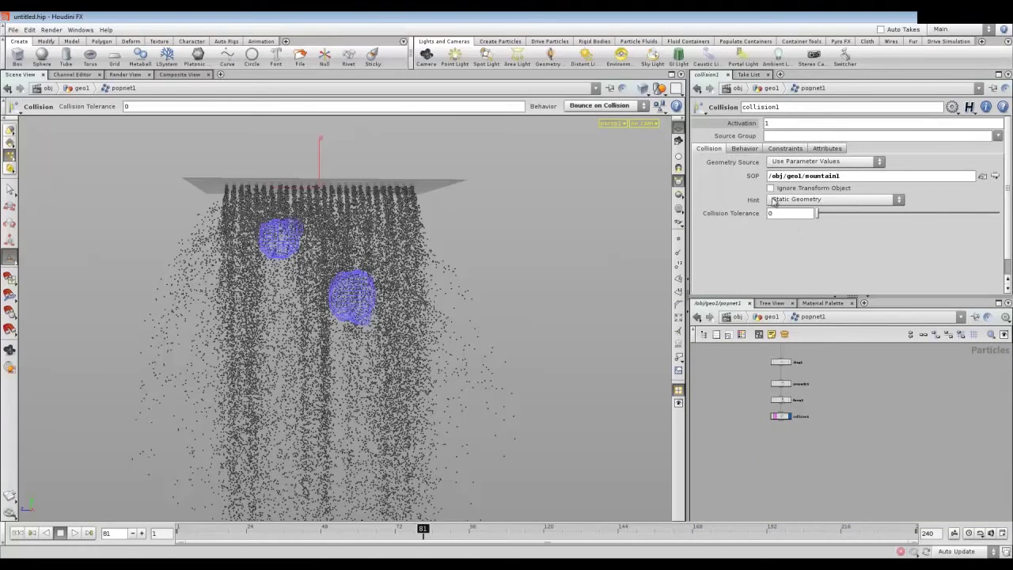
pyautogui.click(740, 149)
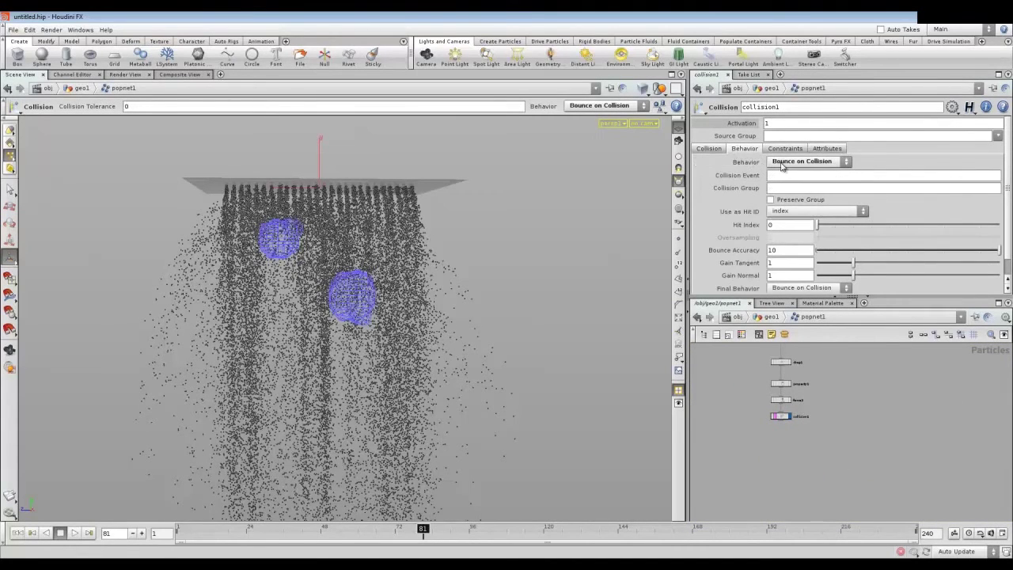
pyautogui.click(794, 148)
pyautogui.click(815, 148)
pyautogui.click(742, 148)
pyautogui.click(716, 149)
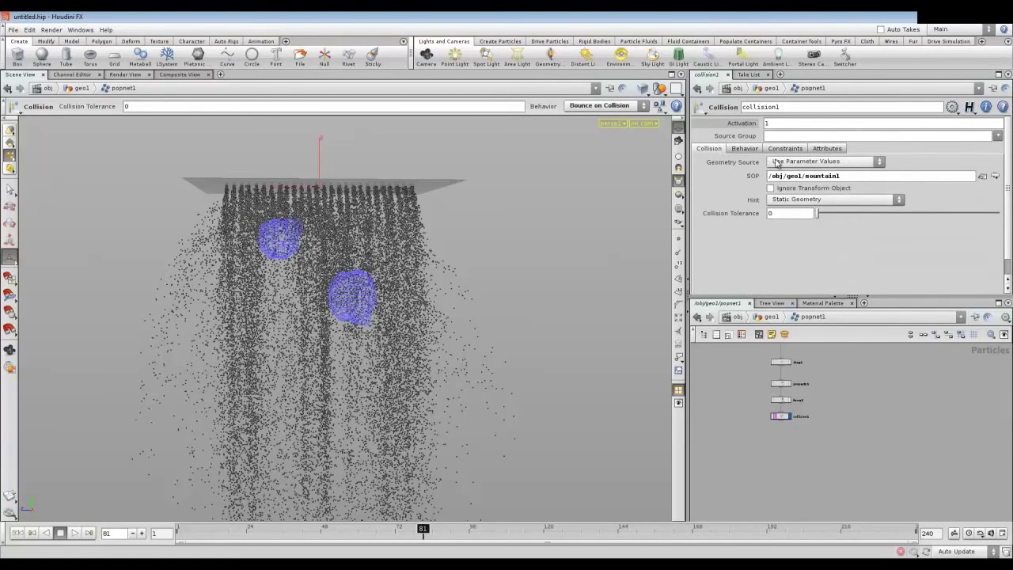
# Step: Set Geometry Source to Use Second Context Geometry, then re-enter popnet1 from geo1
pyautogui.click(777, 162)
pyautogui.click(744, 170)
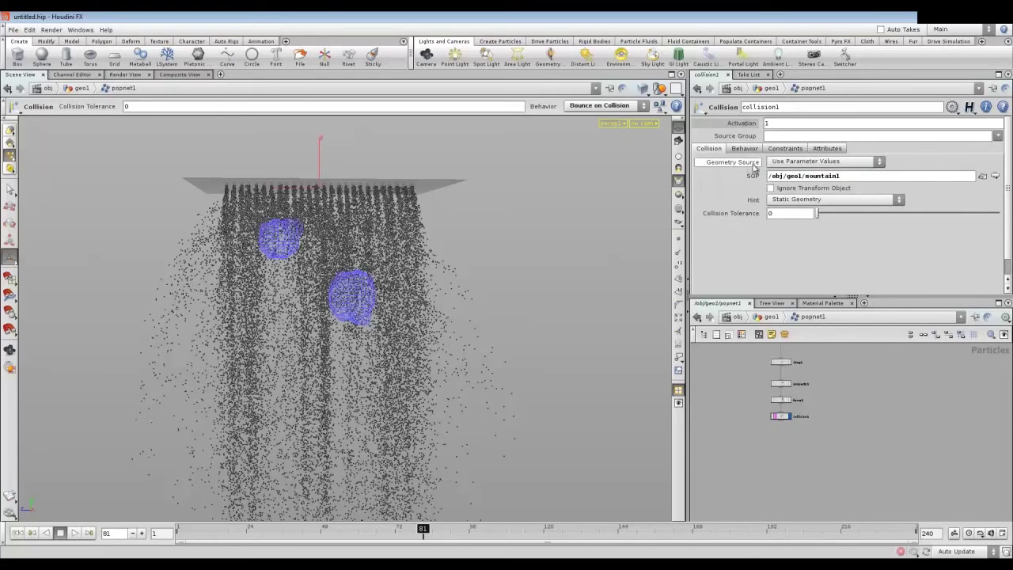
pyautogui.click(805, 162)
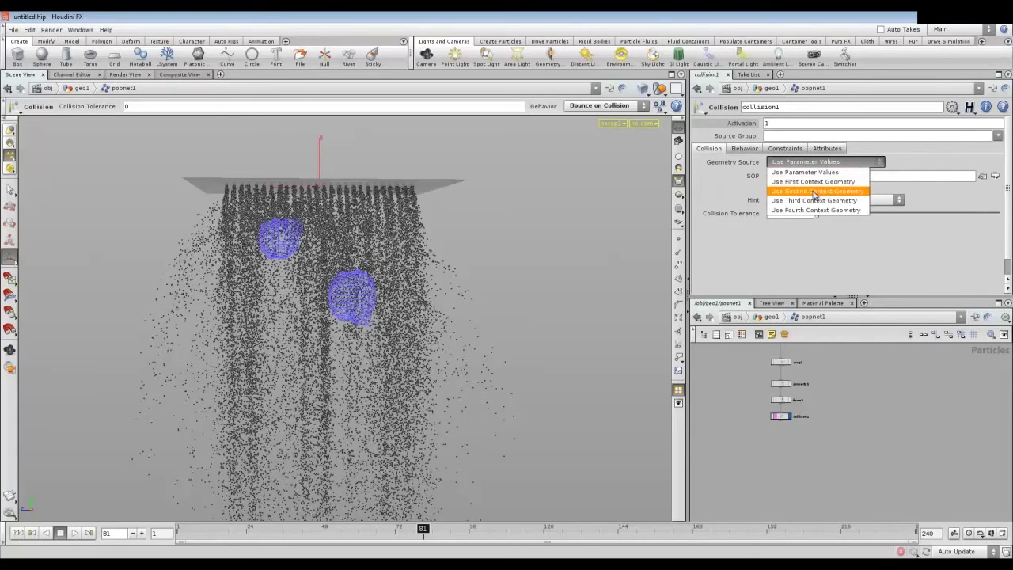
pyautogui.click(814, 192)
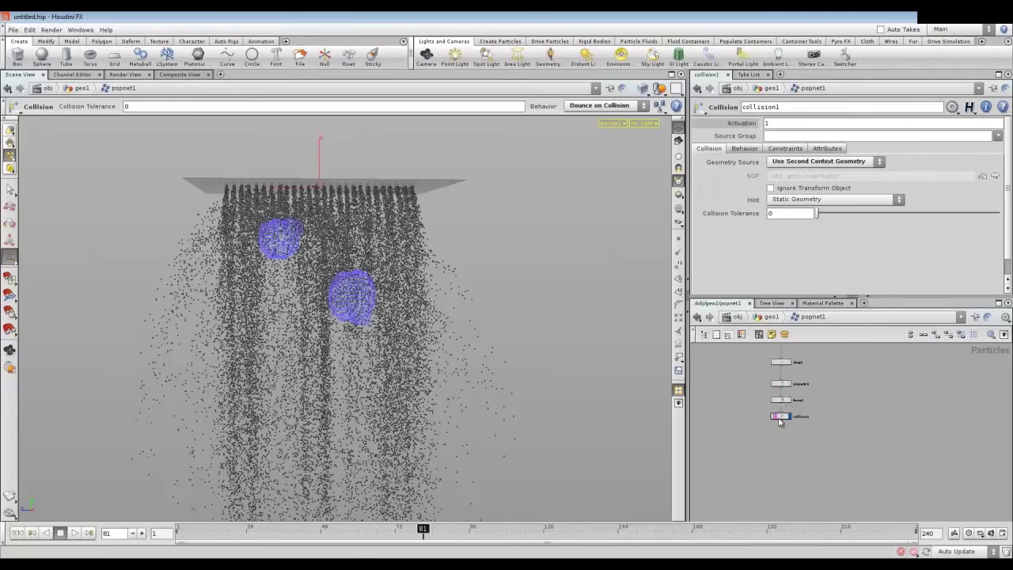
pyautogui.scroll(4, 779, 422)
pyautogui.scroll(-2, 779, 421)
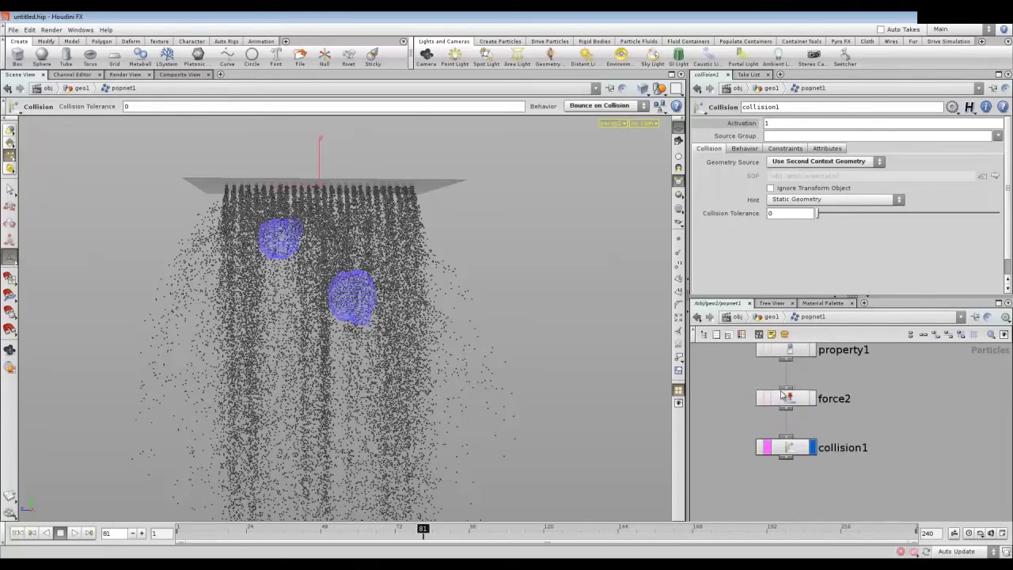
pyautogui.click(767, 315)
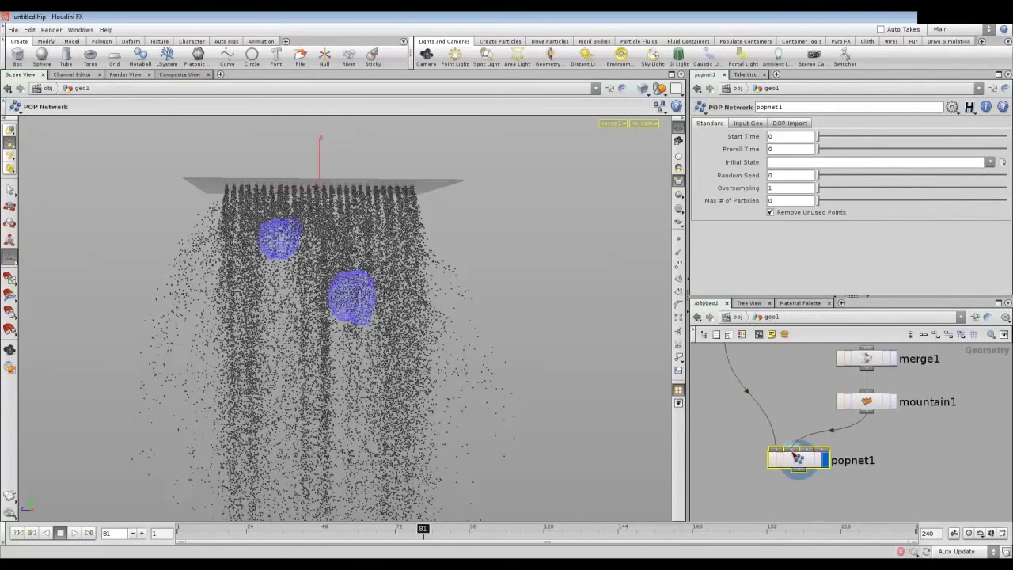
pyautogui.doubleClick(797, 457)
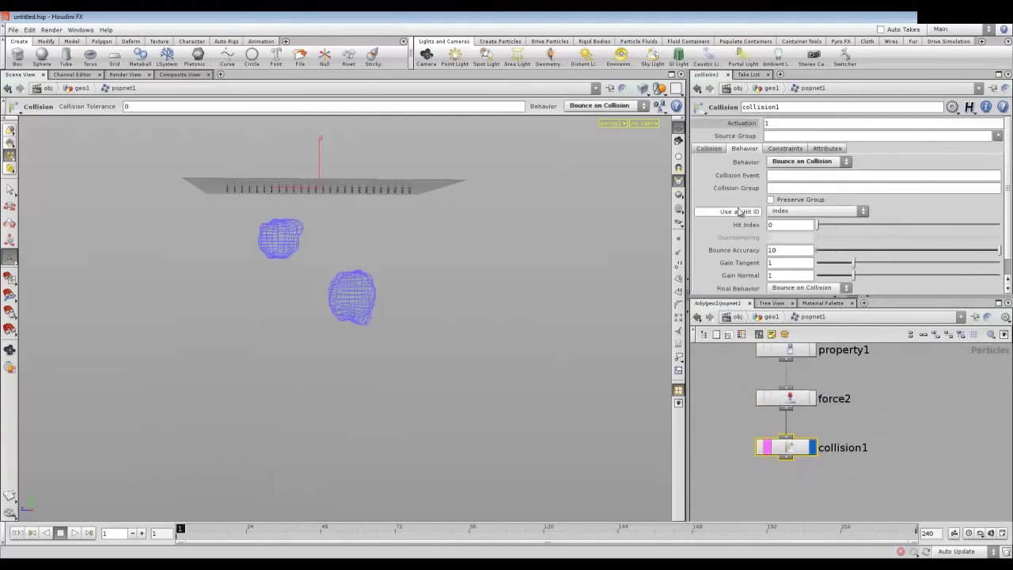
# Step: Give collision1 Gain Tangent 1 and Gain Normal 0.5, then replay the simulation
pyautogui.scroll(-1, 735, 217)
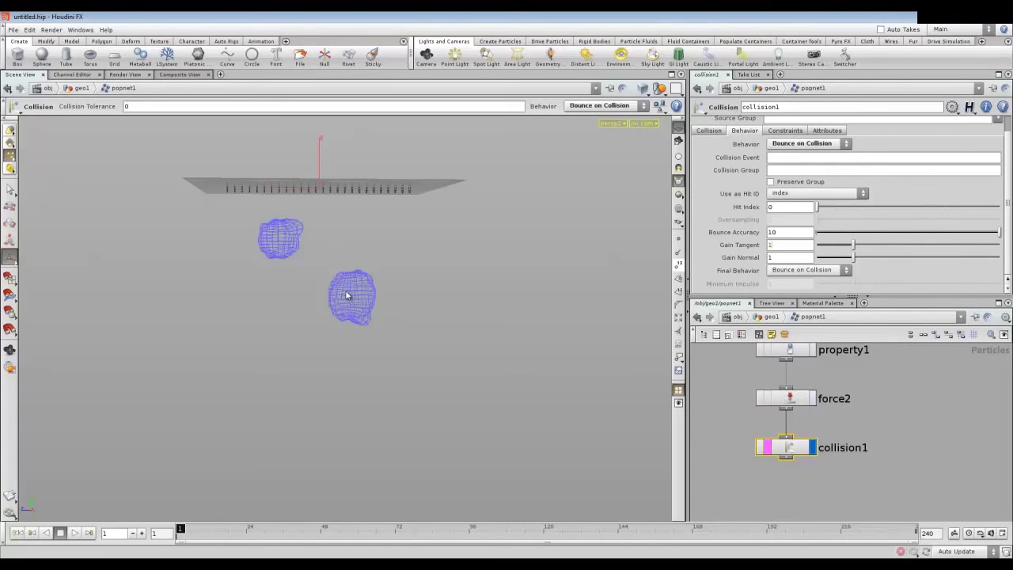
pyautogui.click(771, 244)
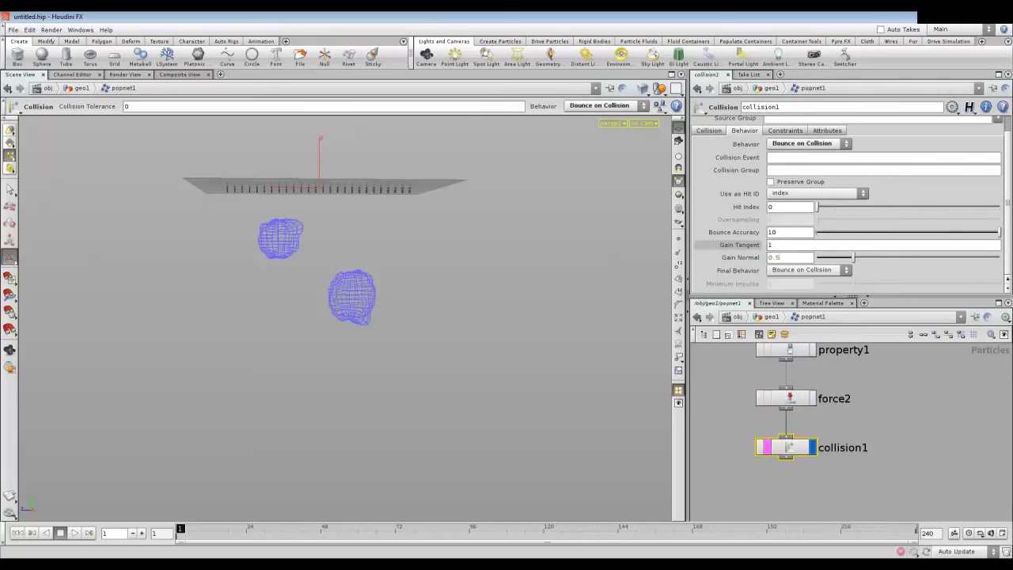
pyautogui.moveTo(293, 320)
pyautogui.keyDown('alt'); pyautogui.mouseDown()
pyautogui.moveTo(271, 335)
pyautogui.moveTo(276, 360)
pyautogui.mouseUp(); pyautogui.keyUp('alt')
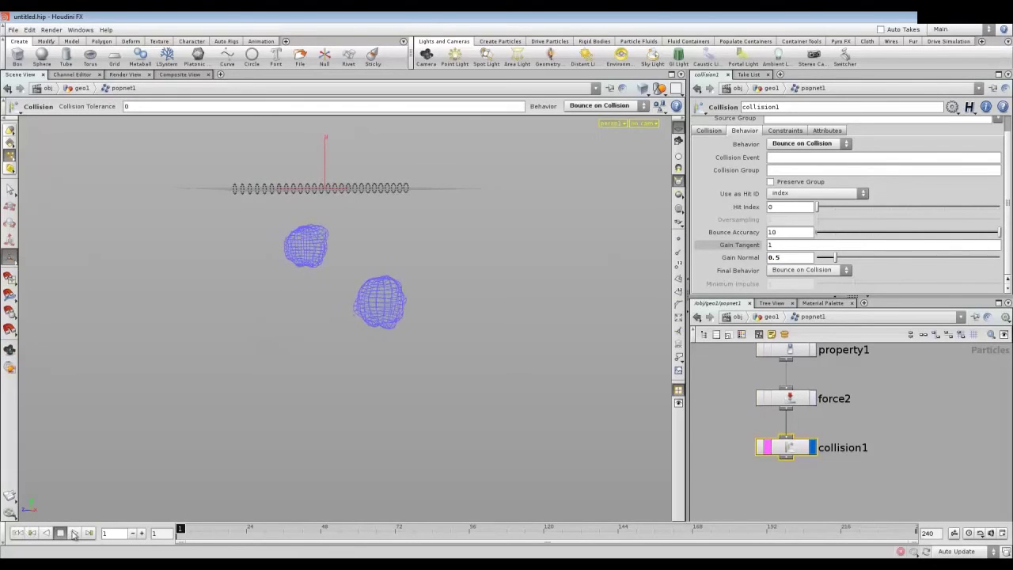
pyautogui.write('1')
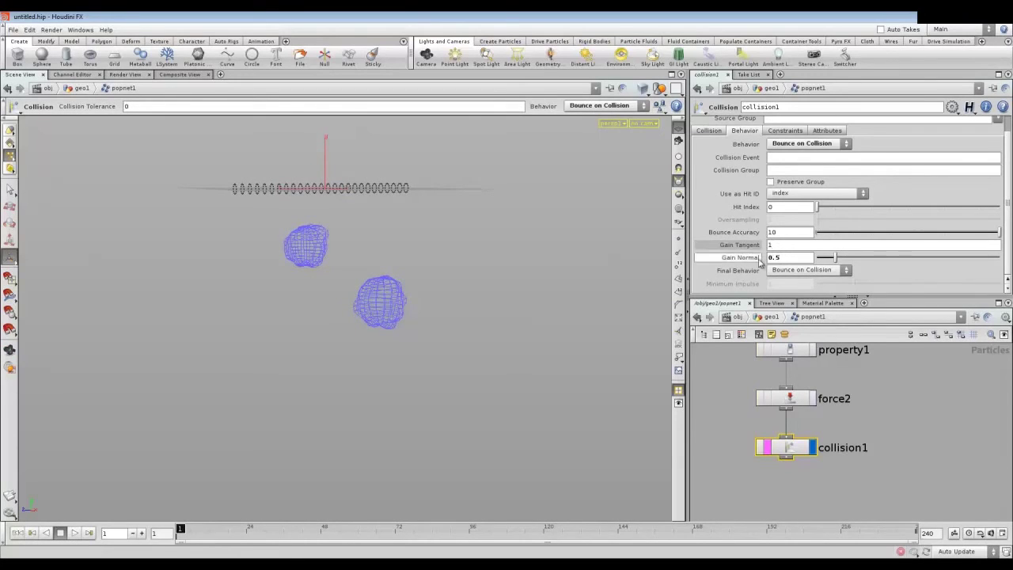
pyautogui.click(795, 257)
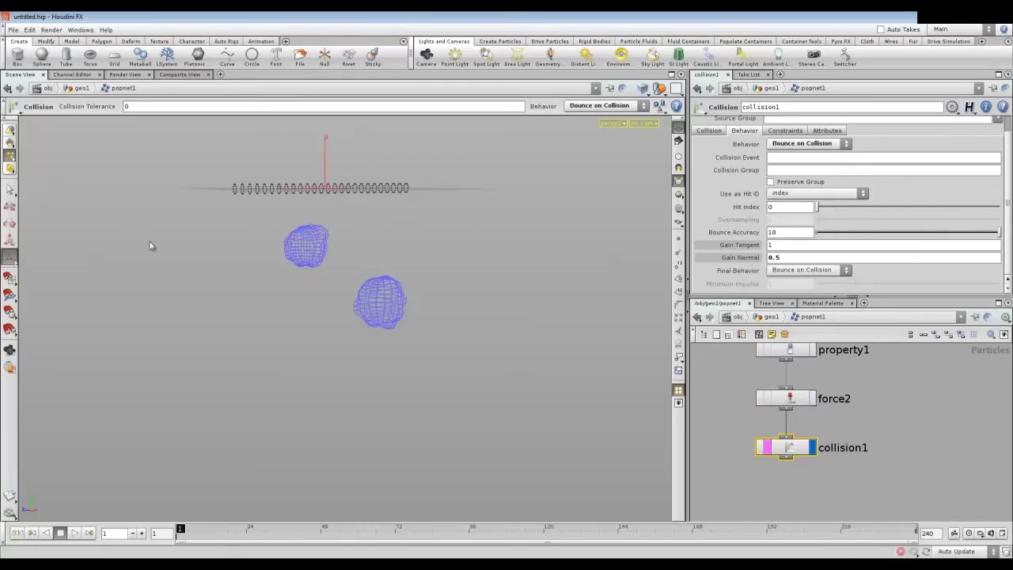
pyautogui.click(74, 532)
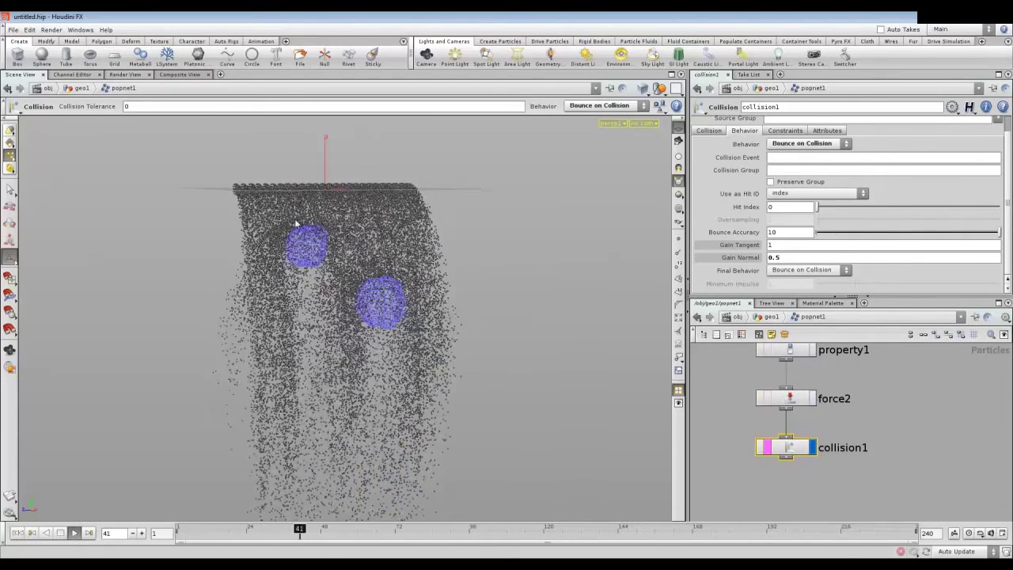
# Step: Orbit the view of particles bouncing to frame 82, then re-enter popnet1 from geo1
pyautogui.press('Escape')
pyautogui.moveTo(356, 281)
pyautogui.mouseDown()
pyautogui.moveTo(358, 299)
pyautogui.moveTo(384, 295)
pyautogui.mouseUp()
pyautogui.press('Return')
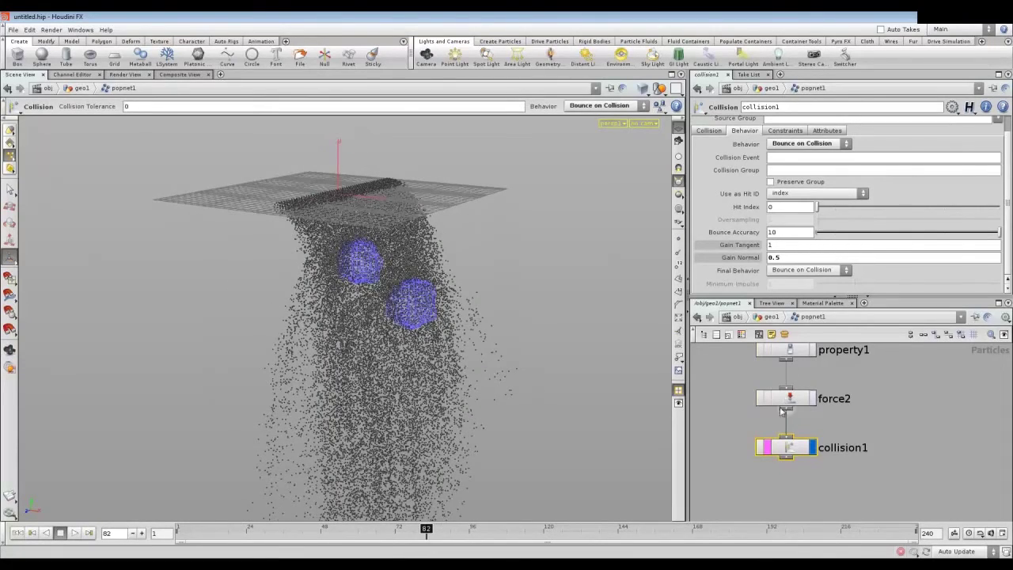
pyautogui.press('u')
pyautogui.doubleClick(803, 461)
pyautogui.scroll(-5, 912, 439)
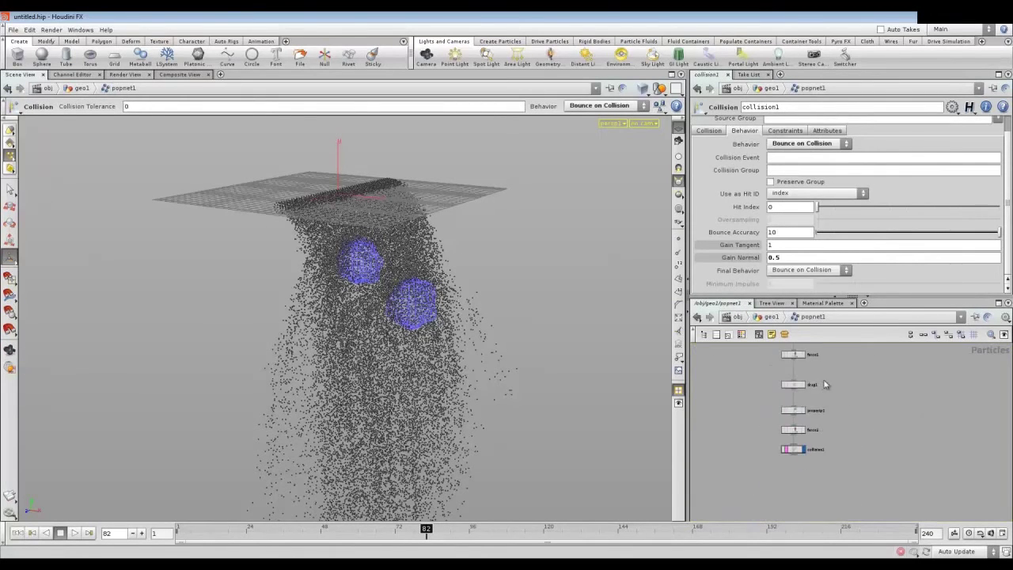
# Step: Double source1's Const. Birth Rate from 15000 to 30000
pyautogui.click(794, 437)
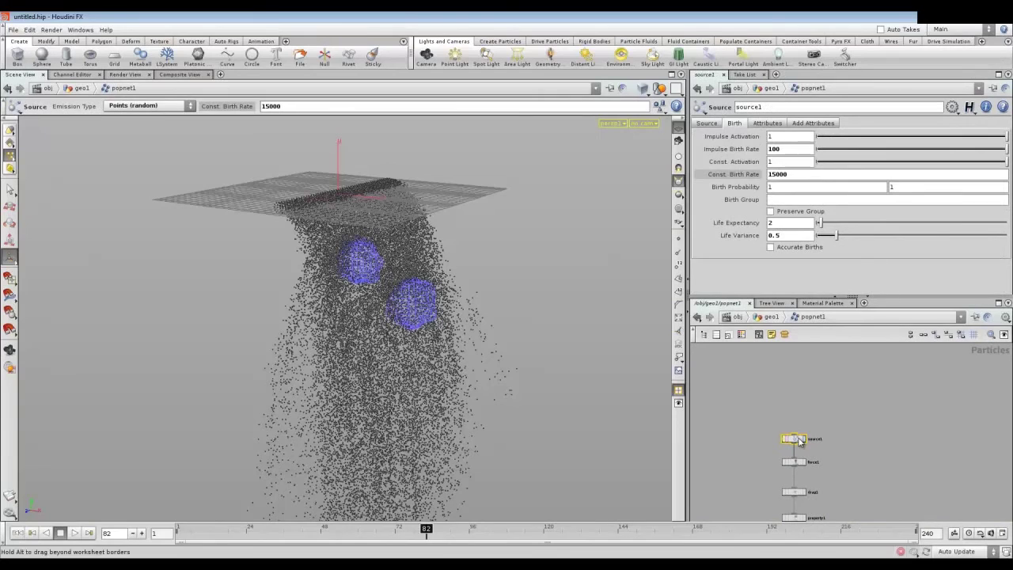
pyautogui.moveTo(776, 177); pyautogui.dragTo(768, 175)
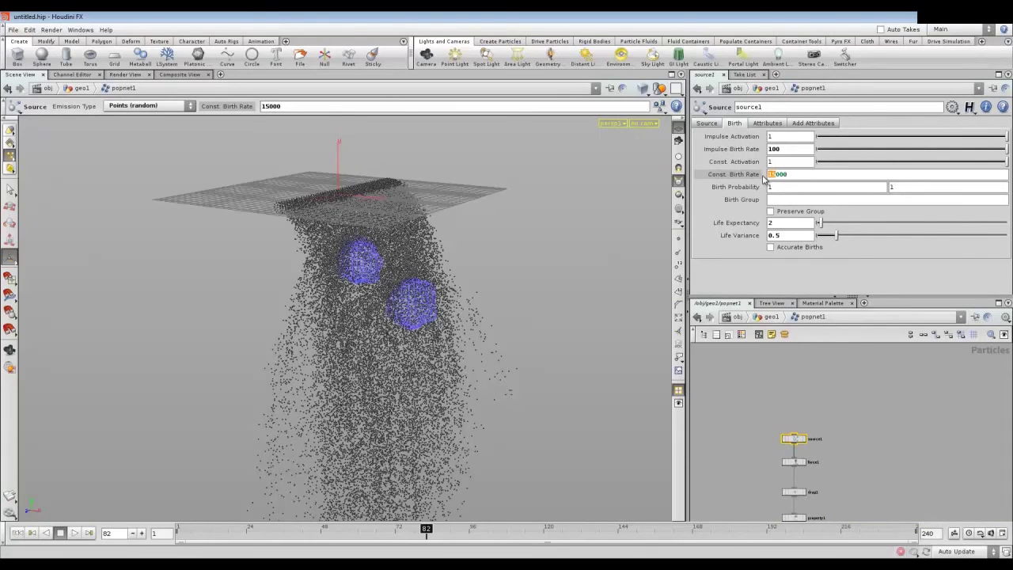
pyautogui.write('30')
pyautogui.press('Return')
pyautogui.moveTo(860, 448); pyautogui.dragTo(845, 357, button='middle')
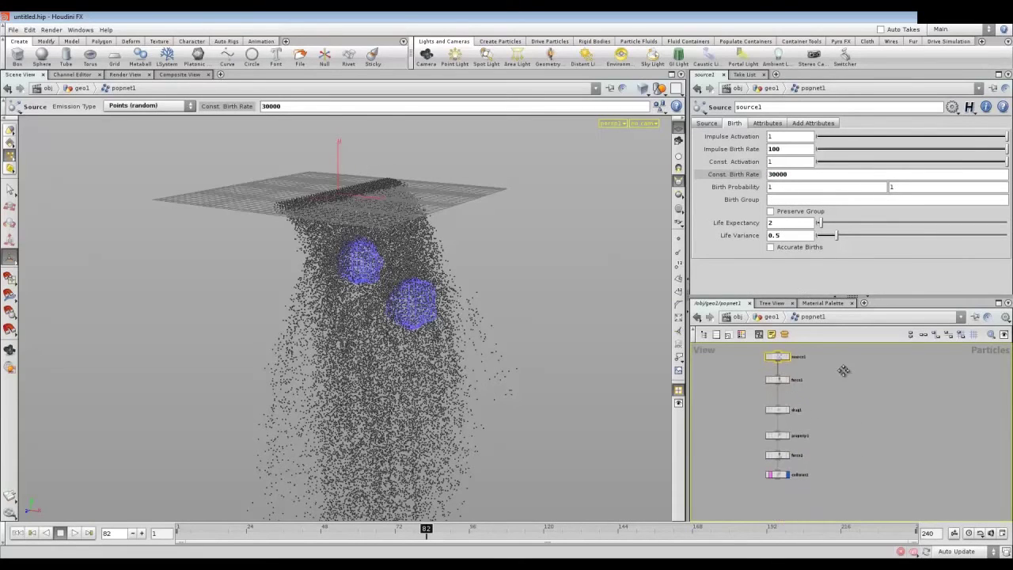
pyautogui.click(789, 468)
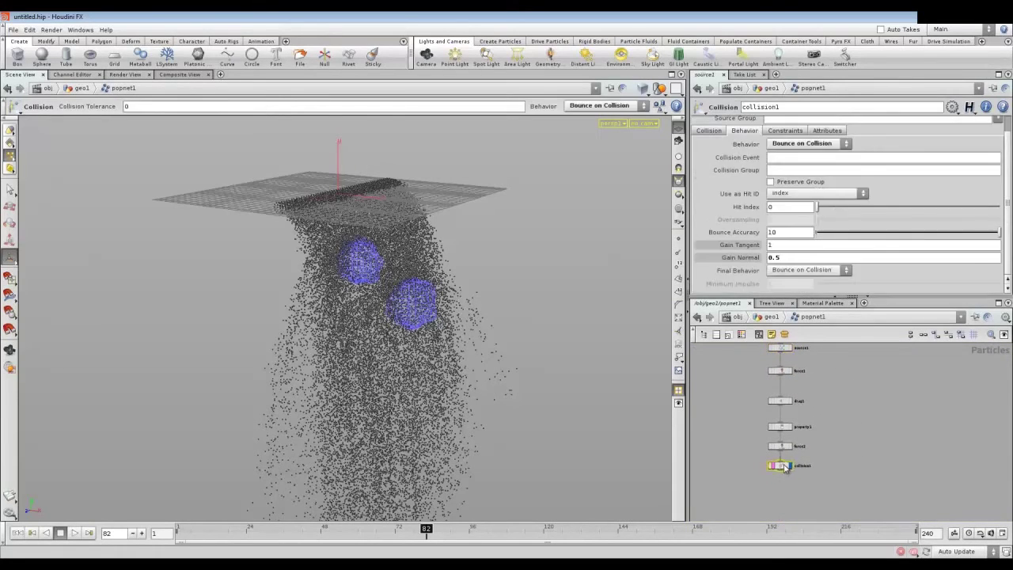
# Step: Abandon a node search inside popnet1 and go up to the geo1 network level
pyautogui.press('Tab')
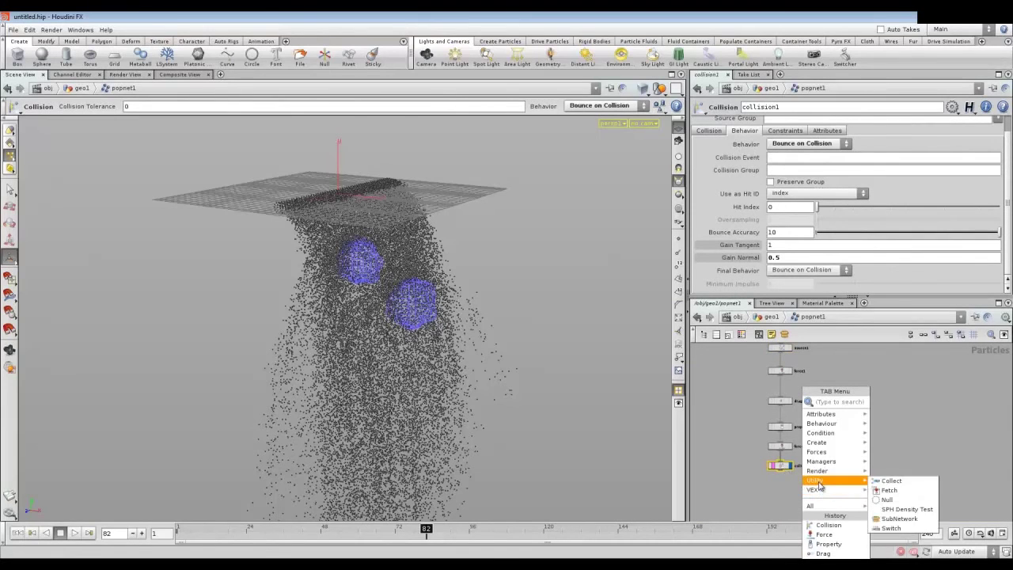
pyautogui.write('ch')
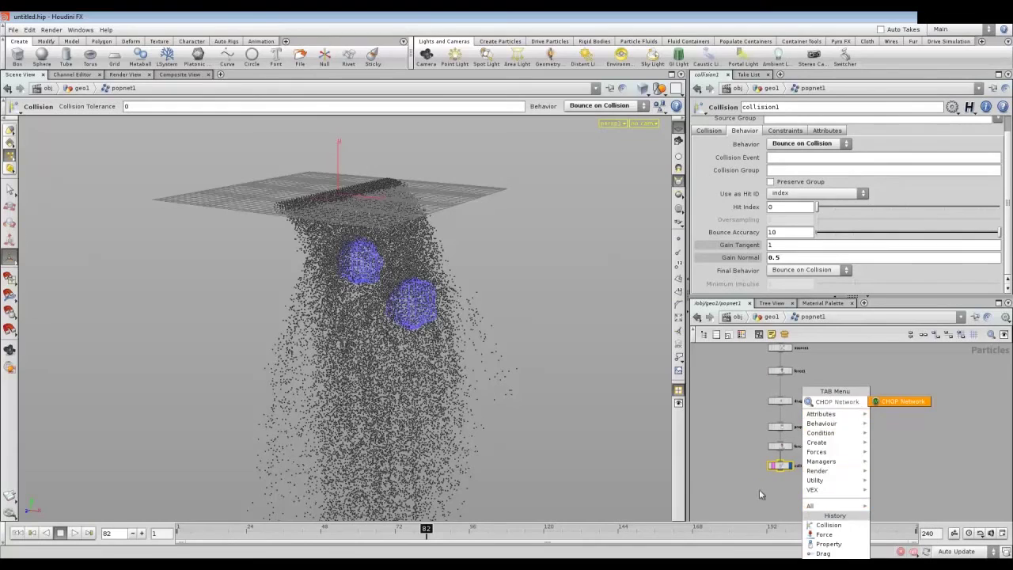
pyautogui.click(793, 486)
pyautogui.press('Tab')
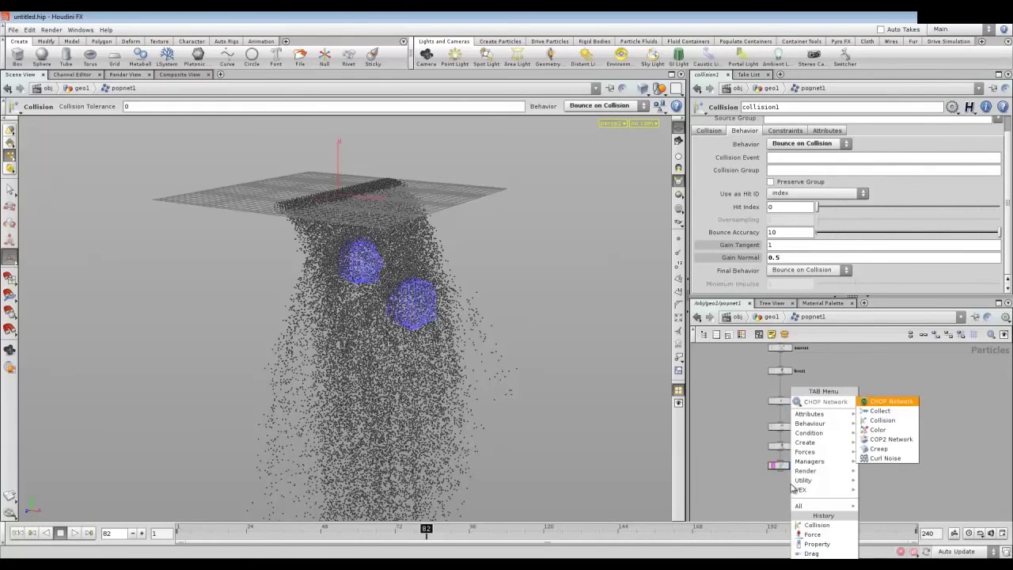
pyautogui.click(770, 318)
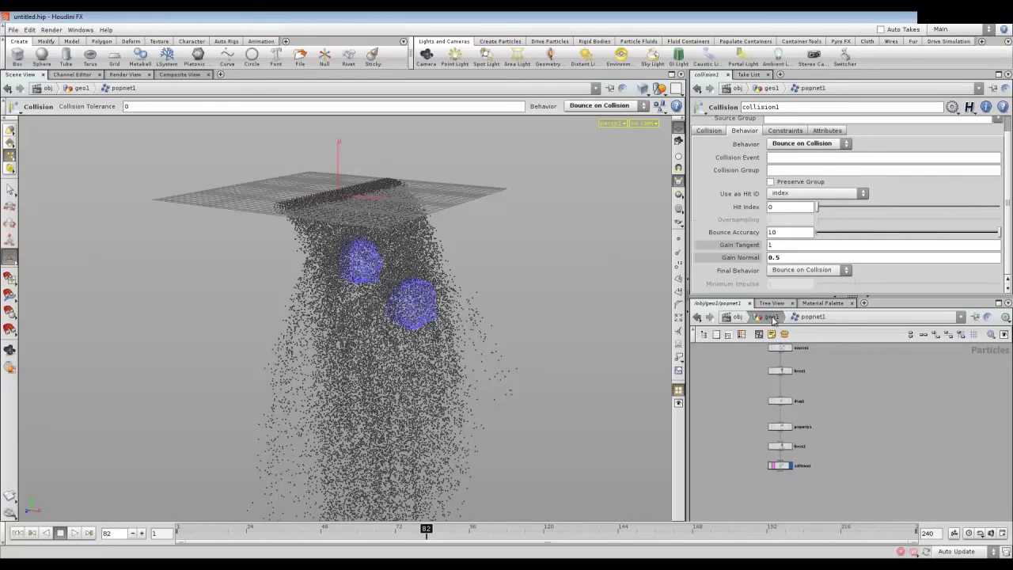
pyautogui.scroll(-2, 843, 482)
pyautogui.scroll(-2, 847, 467)
# Step: Add a Cache node below popnet1, wire popnet1 into it, and rewind to frame 1
pyautogui.press('Tab')
pyautogui.write('Cache')
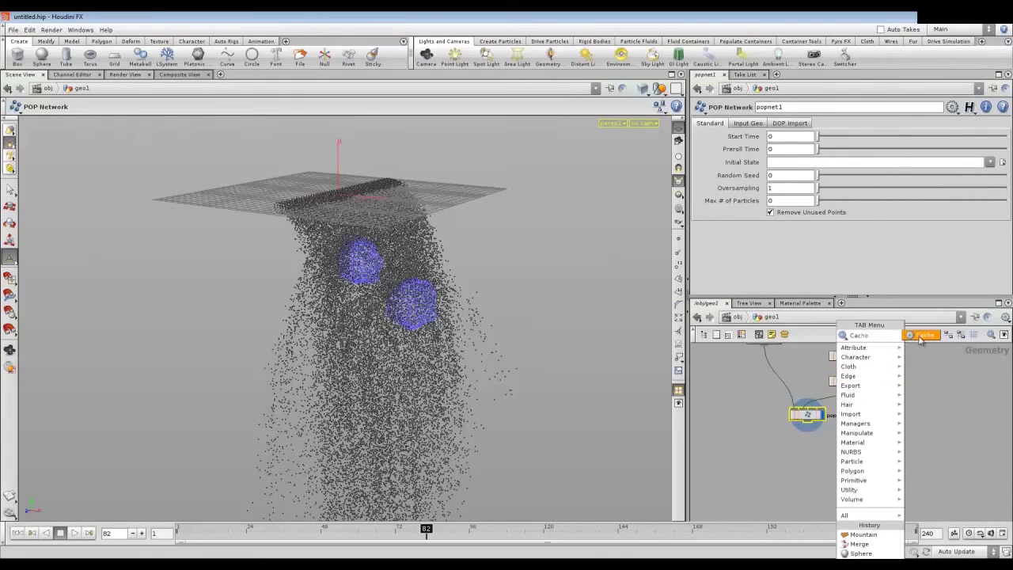
pyautogui.click(920, 335)
pyautogui.click(812, 447)
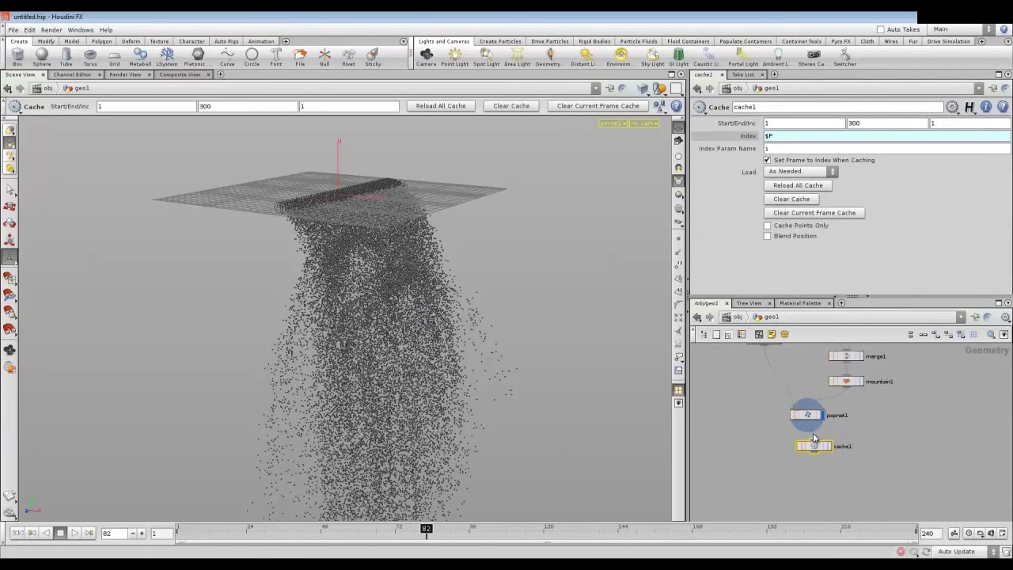
pyautogui.moveTo(813, 425); pyautogui.dragTo(807, 450)
pyautogui.moveTo(808, 449); pyautogui.dragTo(807, 451)
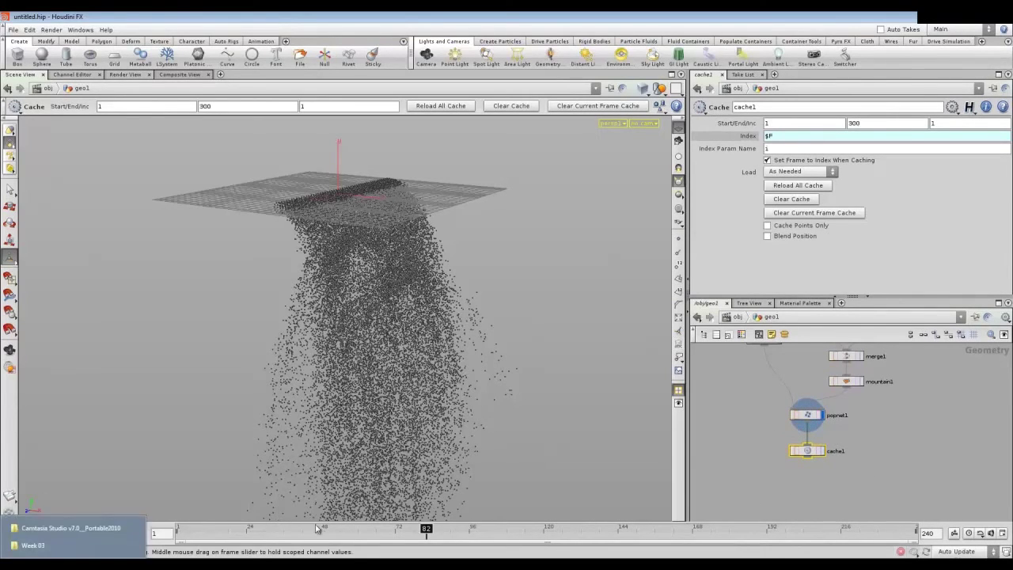
pyautogui.click(181, 530)
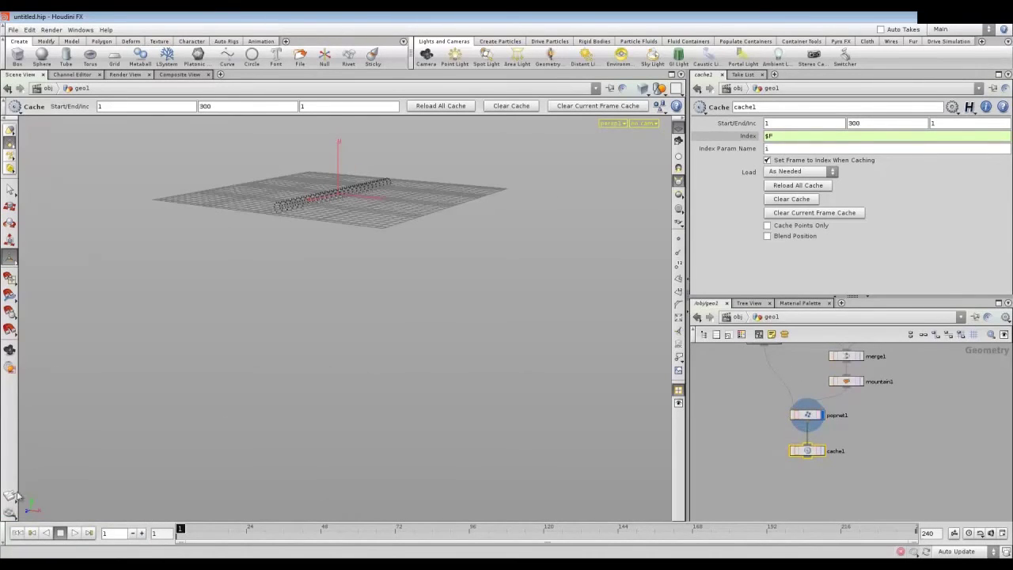
# Step: Display cache1, clear its cache with load mode As Needed, and play to fill it
pyautogui.click(820, 450)
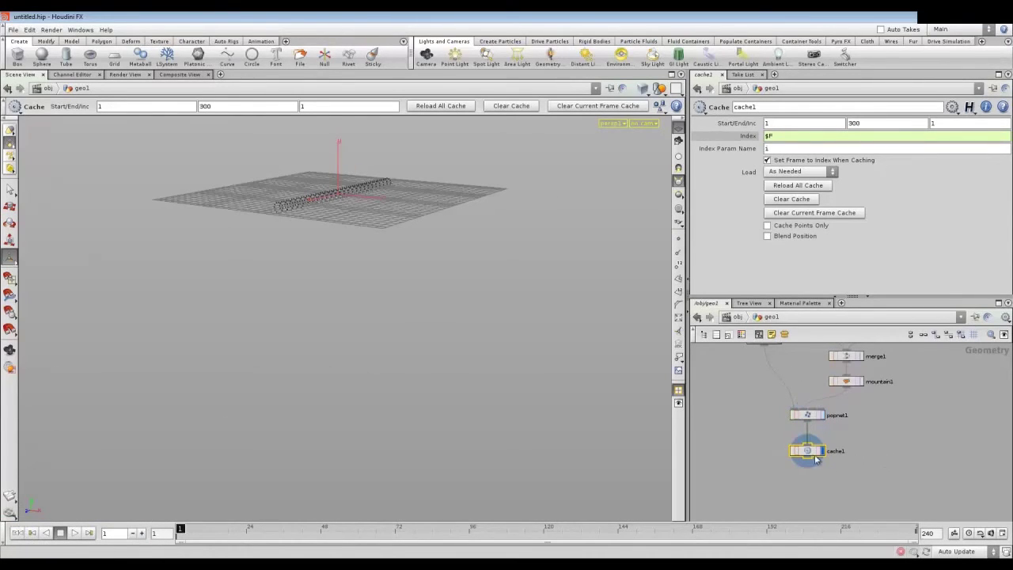
pyautogui.click(791, 200)
pyautogui.click(811, 173)
pyautogui.click(817, 174)
pyautogui.click(75, 533)
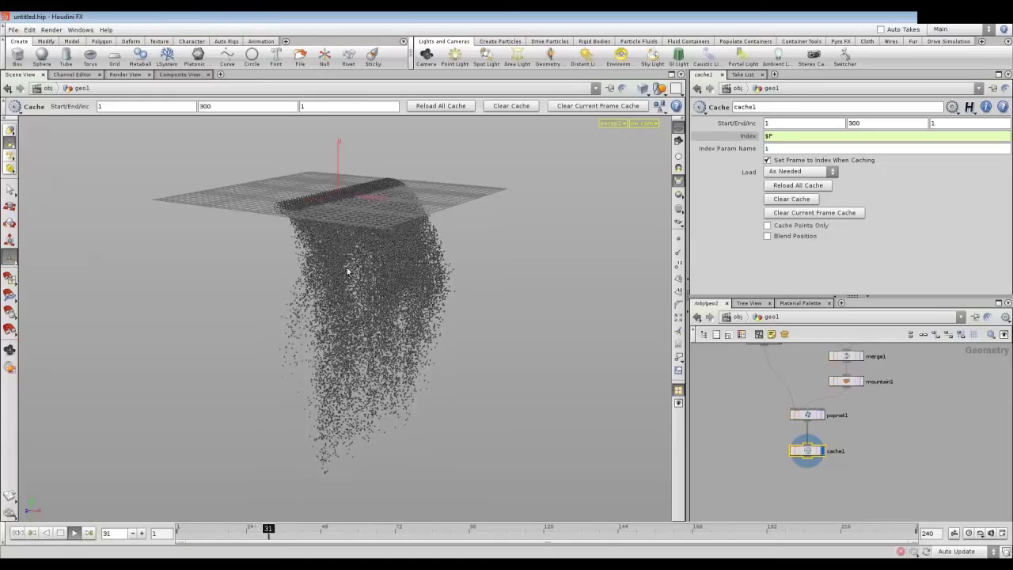
pyautogui.moveTo(339, 277)
pyautogui.mouseDown()
pyautogui.moveTo(301, 265)
pyautogui.moveTo(361, 283)
pyautogui.mouseUp()
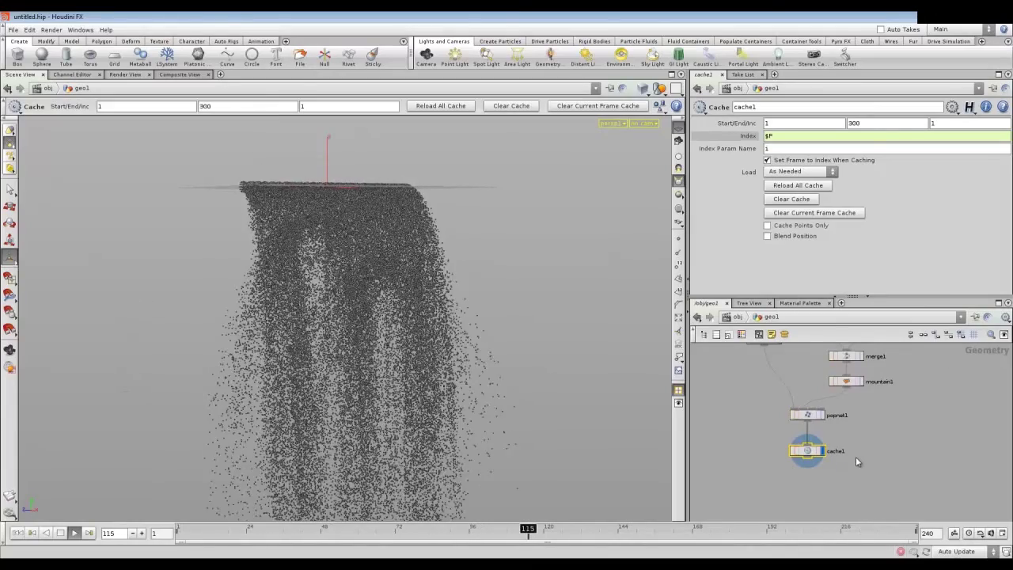
pyautogui.click(60, 533)
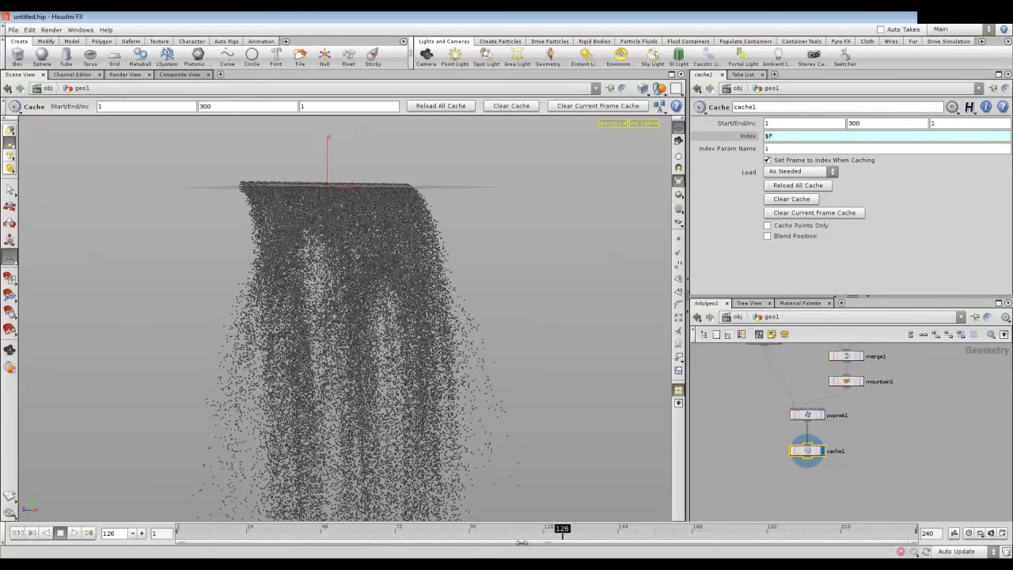
# Step: Scrub through the cached particle frames and return to frame 1
pyautogui.moveTo(560, 529)
pyautogui.mouseDown()
pyautogui.moveTo(263, 508)
pyautogui.moveTo(696, 538)
pyautogui.mouseUp()
pyautogui.moveTo(571, 528); pyautogui.dragTo(592, 529)
pyautogui.moveTo(232, 526); pyautogui.dragTo(181, 529)
pyautogui.moveTo(287, 353); pyautogui.dragTo(292, 380)
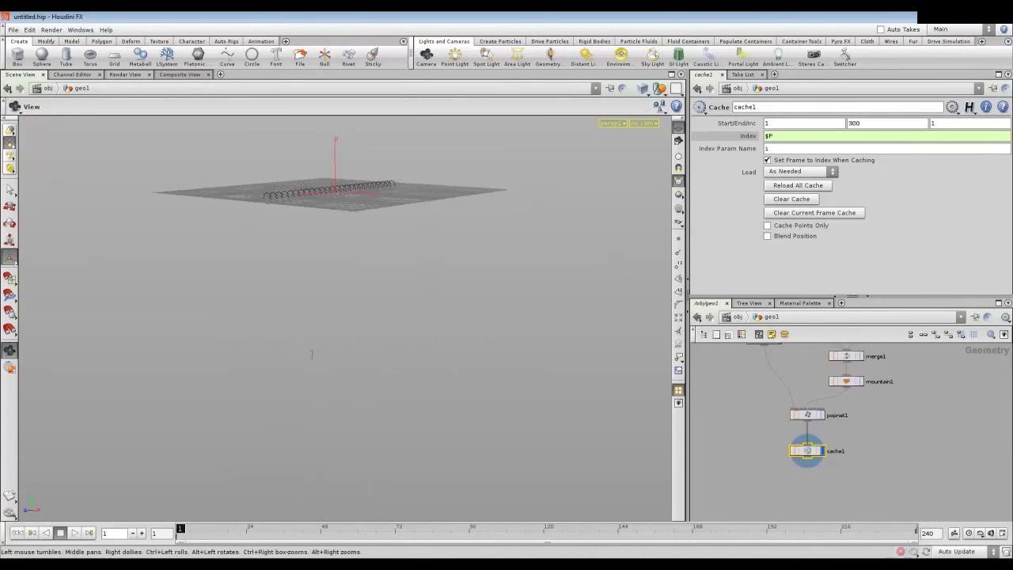
# Step: Re-enter geo1 from /obj, nudge tube1 slightly left, and dive into popnet1
pyautogui.scroll(-3, 831, 419)
pyautogui.scroll(3, 863, 437)
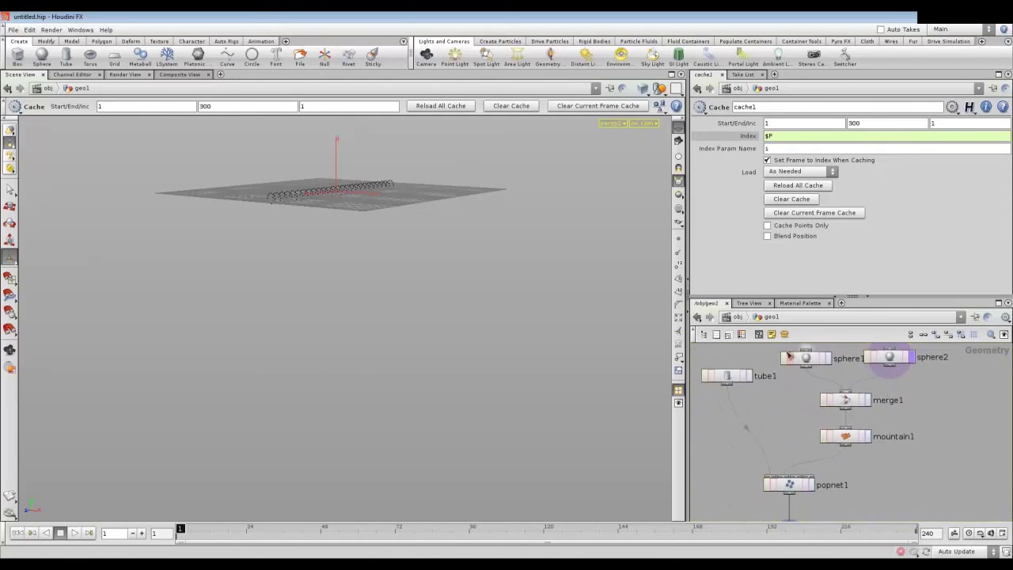
pyautogui.click(737, 316)
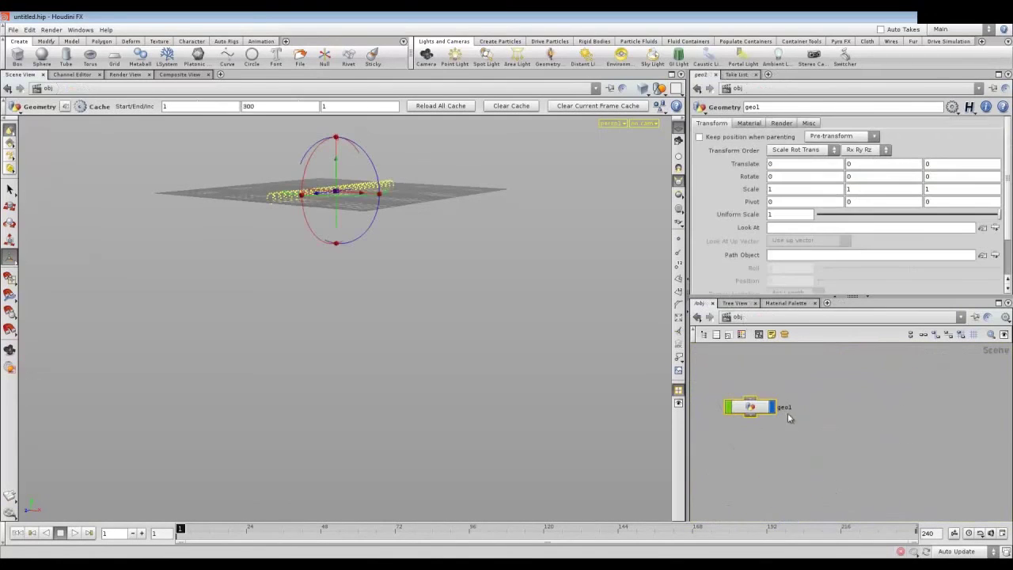
pyautogui.doubleClick(747, 409)
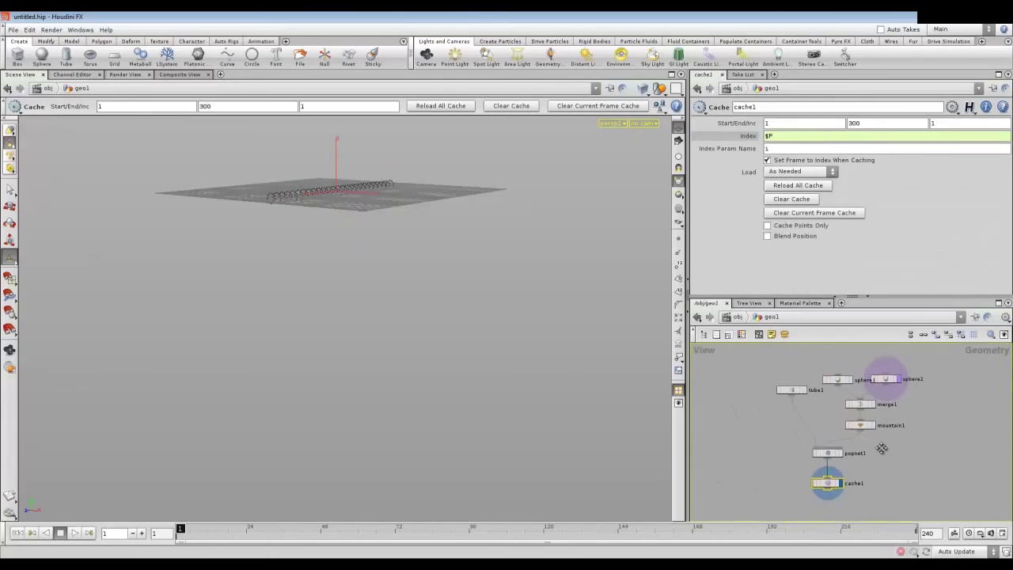
pyautogui.scroll(-2, 865, 443)
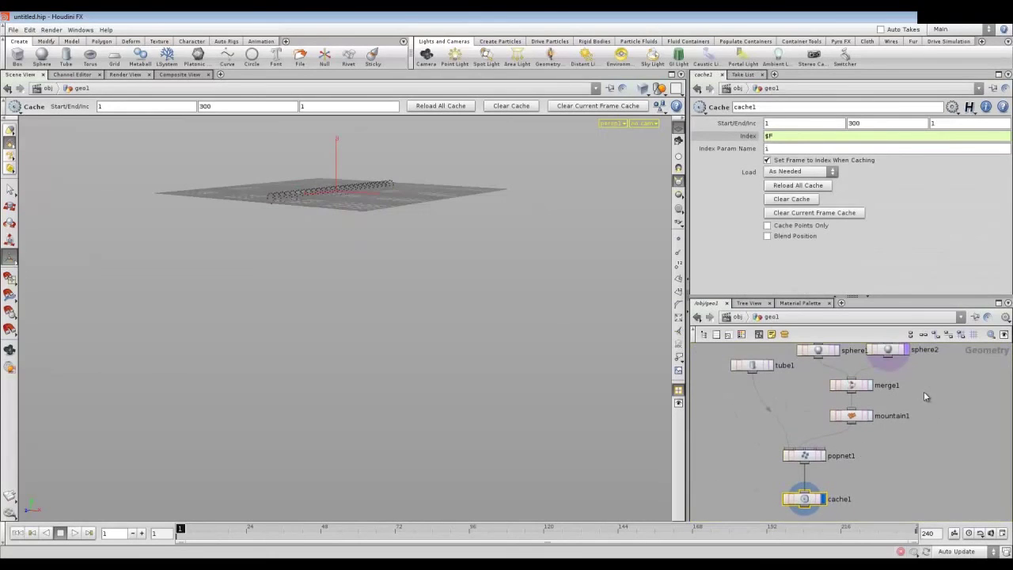
pyautogui.scroll(-1, 918, 396)
pyautogui.moveTo(946, 393); pyautogui.dragTo(910, 421, button='middle')
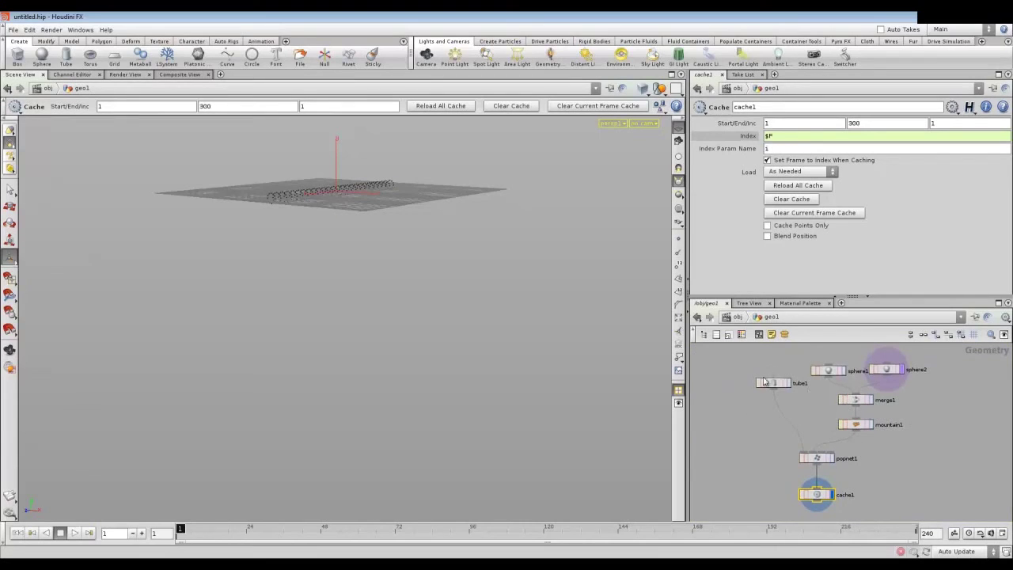
pyautogui.moveTo(772, 383); pyautogui.dragTo(736, 403)
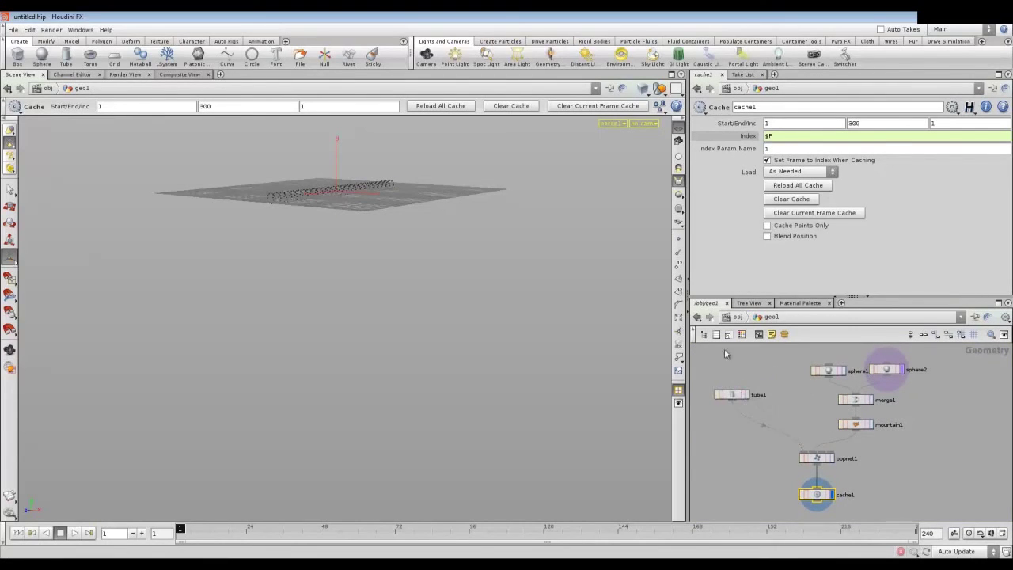
pyautogui.doubleClick(819, 459)
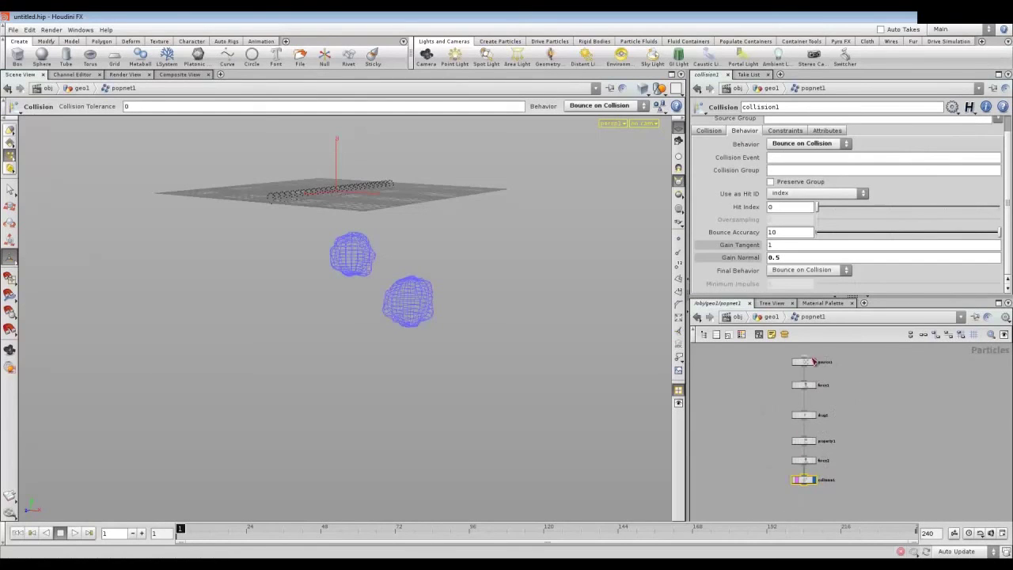
# Step: Go up to geo1 and back into popnet1, framing its nodes down to collision1
pyautogui.click(771, 318)
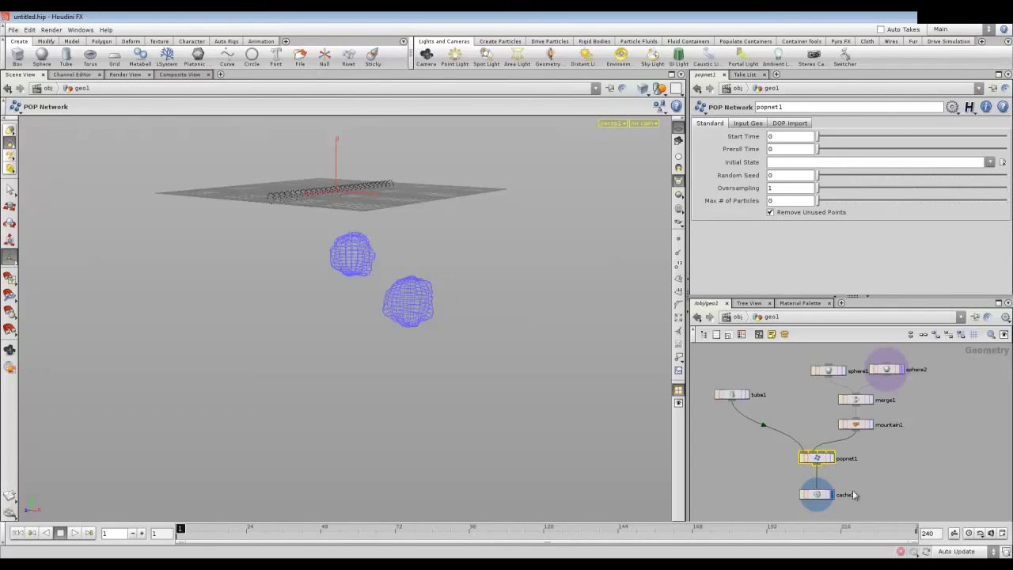
pyautogui.moveTo(866, 467); pyautogui.dragTo(859, 420, button='middle')
pyautogui.doubleClick(817, 411)
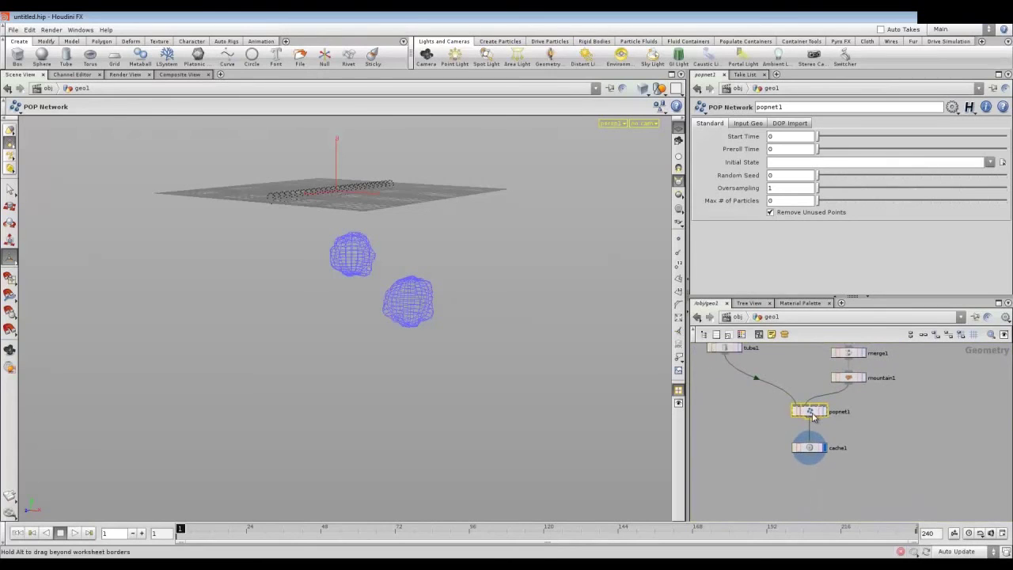
pyautogui.scroll(2, 839, 410)
pyautogui.scroll(2, 850, 396)
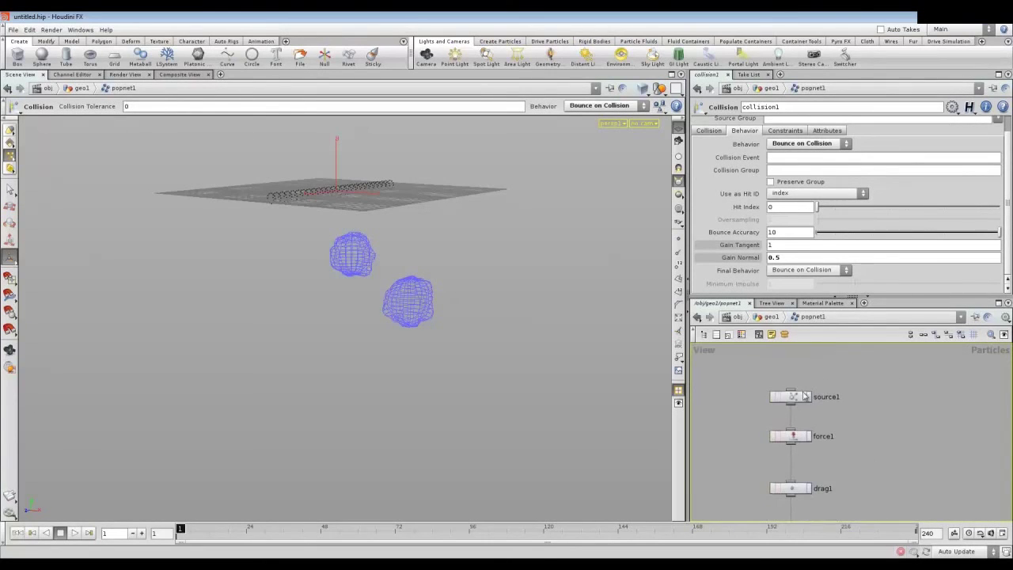
pyautogui.scroll(2, 864, 441)
pyautogui.moveTo(891, 442)
pyautogui.mouseDown(button='middle')
pyautogui.moveTo(900, 391)
pyautogui.moveTo(886, 348)
pyautogui.mouseUp(button='middle')
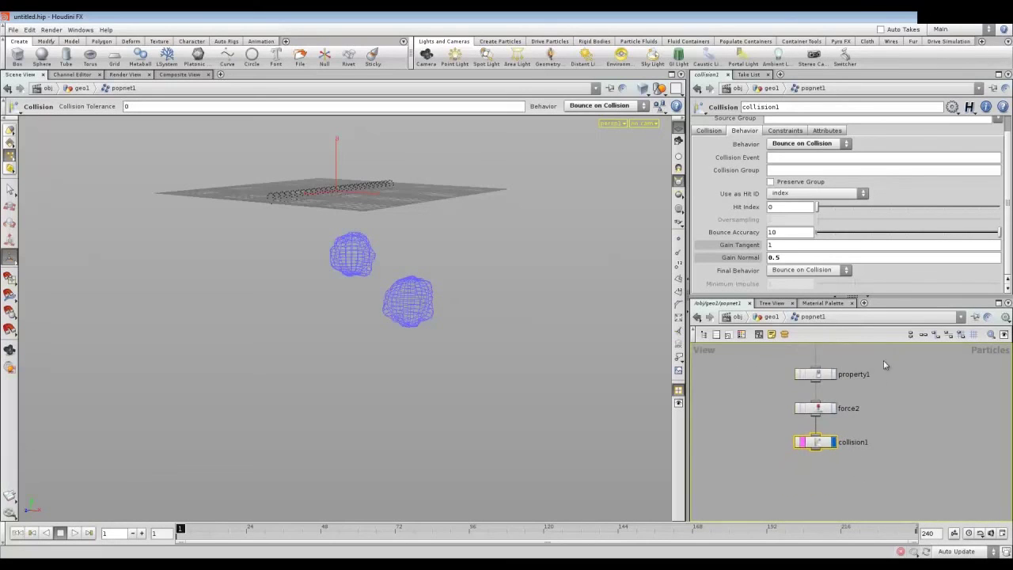
# Step: Inspect property1's random mass, force2's noise and collision1's settings, then return to geo1
pyautogui.click(818, 376)
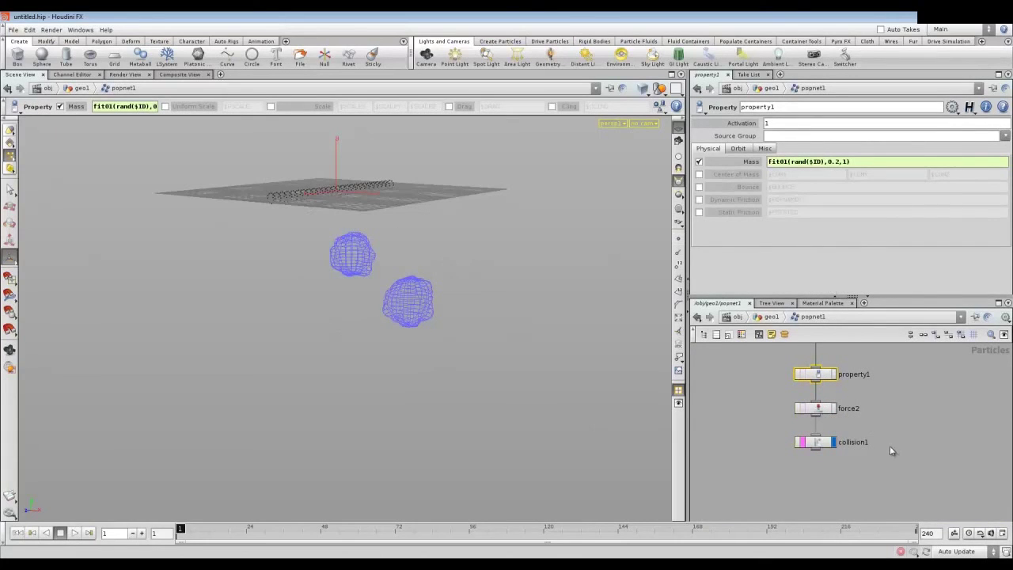
pyautogui.click(819, 410)
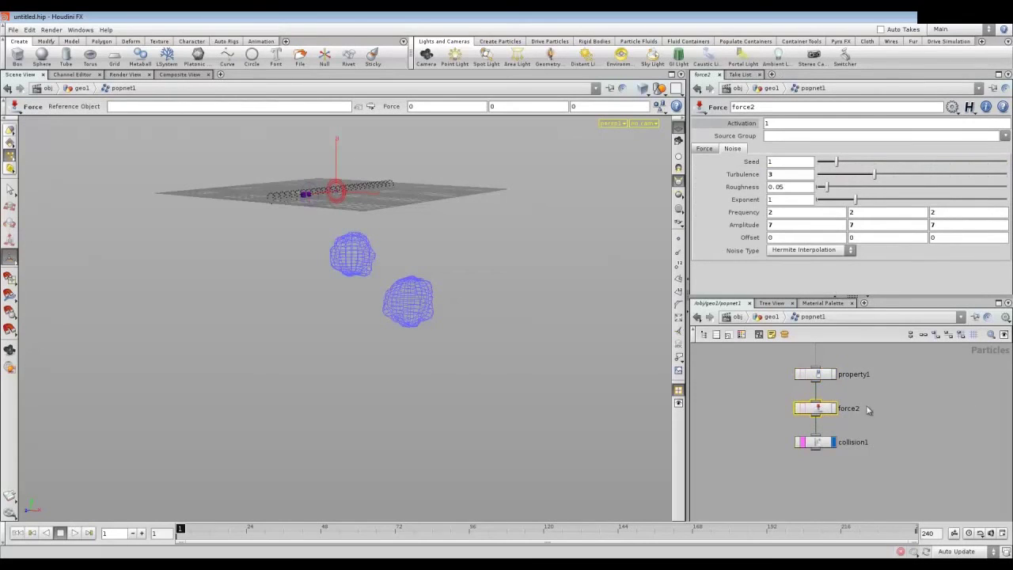
pyautogui.moveTo(867, 409); pyautogui.dragTo(842, 419, button='middle')
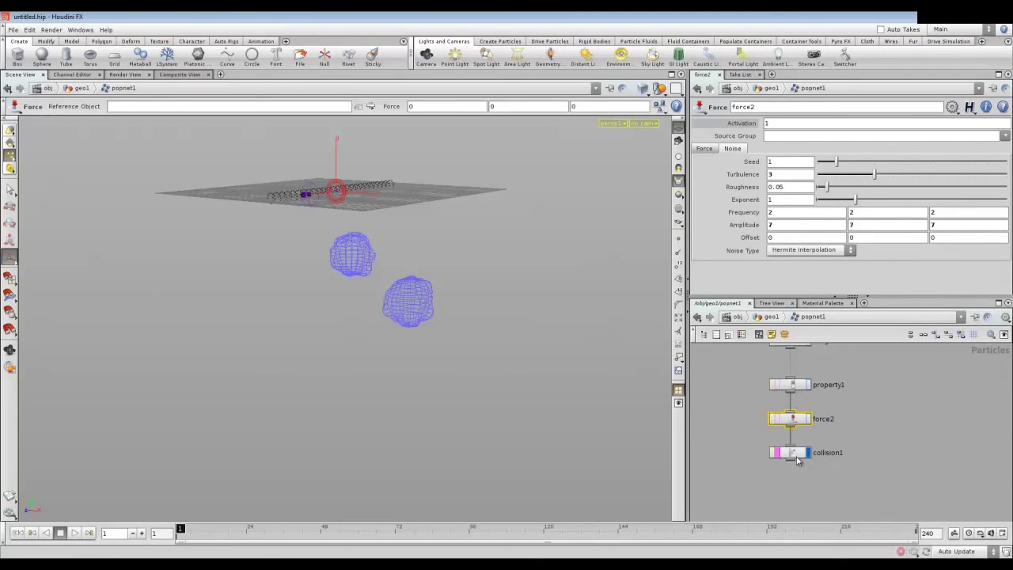
pyautogui.click(797, 459)
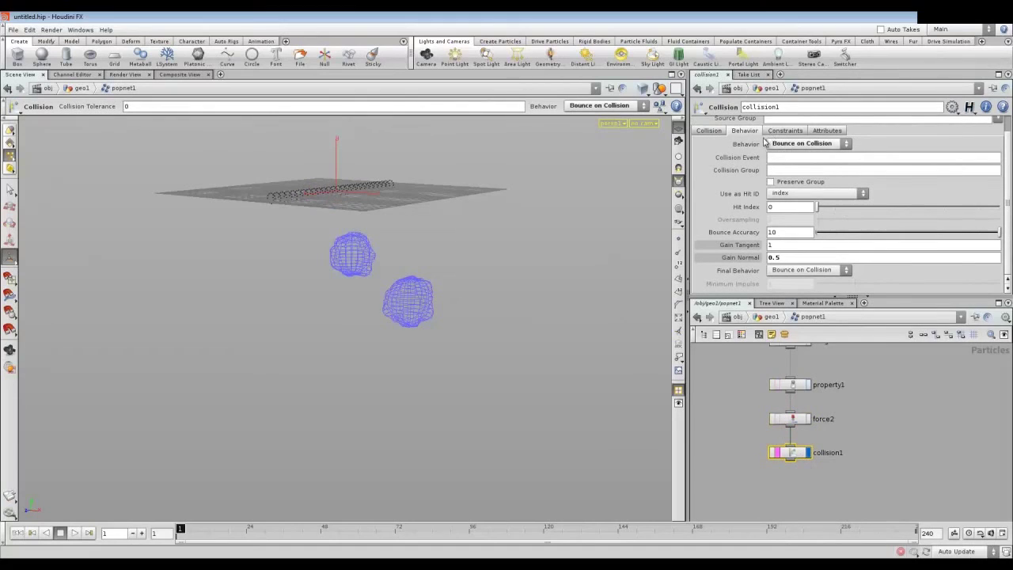
pyautogui.click(709, 131)
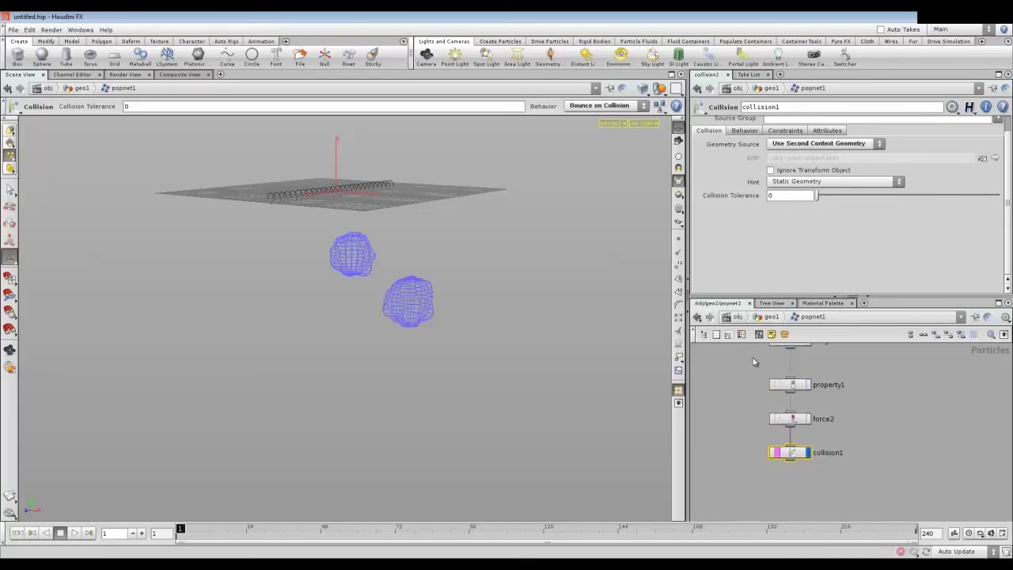
pyautogui.click(771, 317)
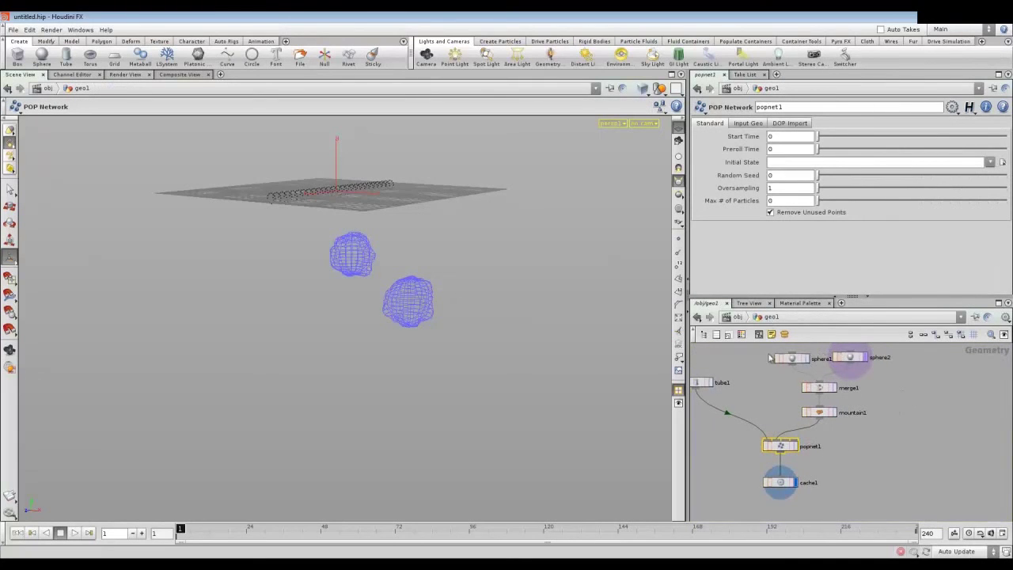
# Step: Display cache1's output and move the node further below popnet1
pyautogui.moveTo(779, 487); pyautogui.dragTo(819, 426, button='middle')
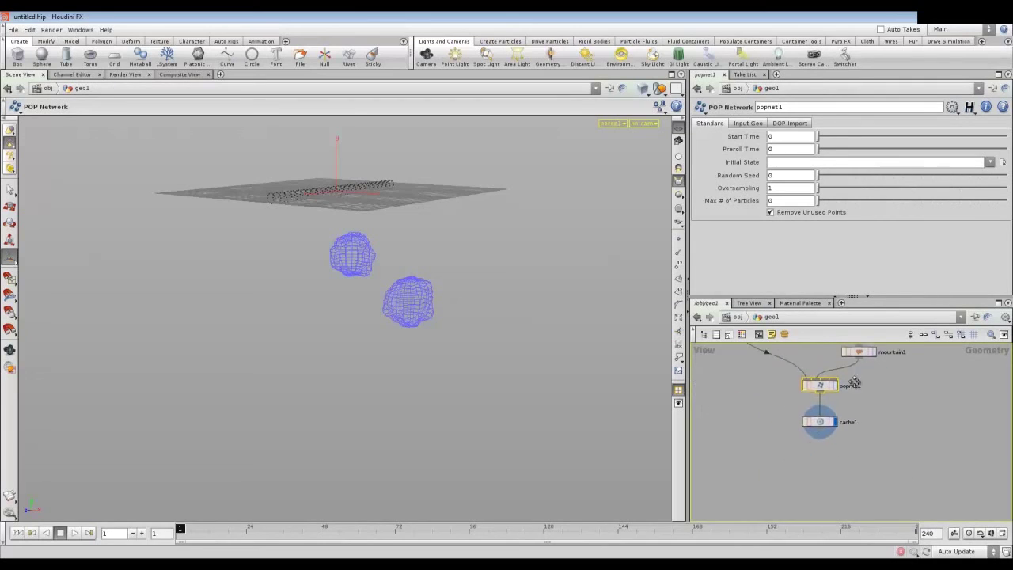
pyautogui.click(819, 424)
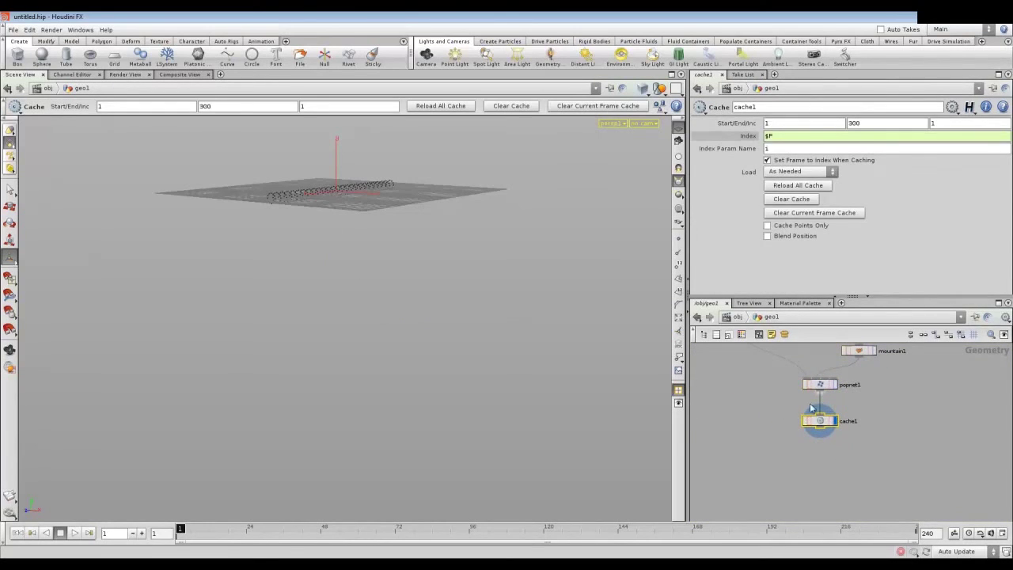
pyautogui.moveTo(820, 424); pyautogui.dragTo(821, 445)
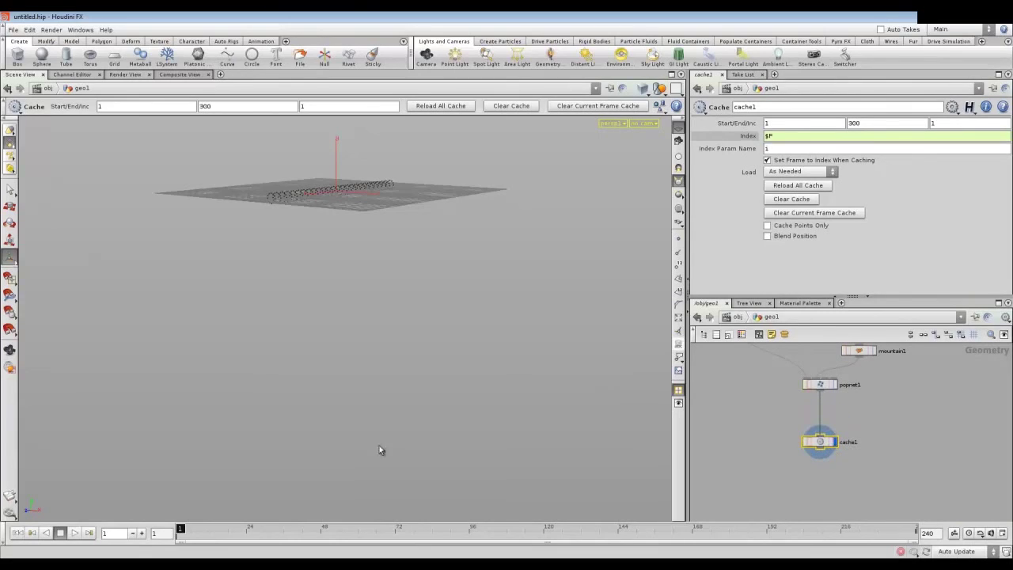
# Step: Scrub to frame 47 to watch the cached particles fall below the grid, then rewind to frame 1
pyautogui.click(196, 532)
pyautogui.moveTo(195, 532); pyautogui.dragTo(257, 554)
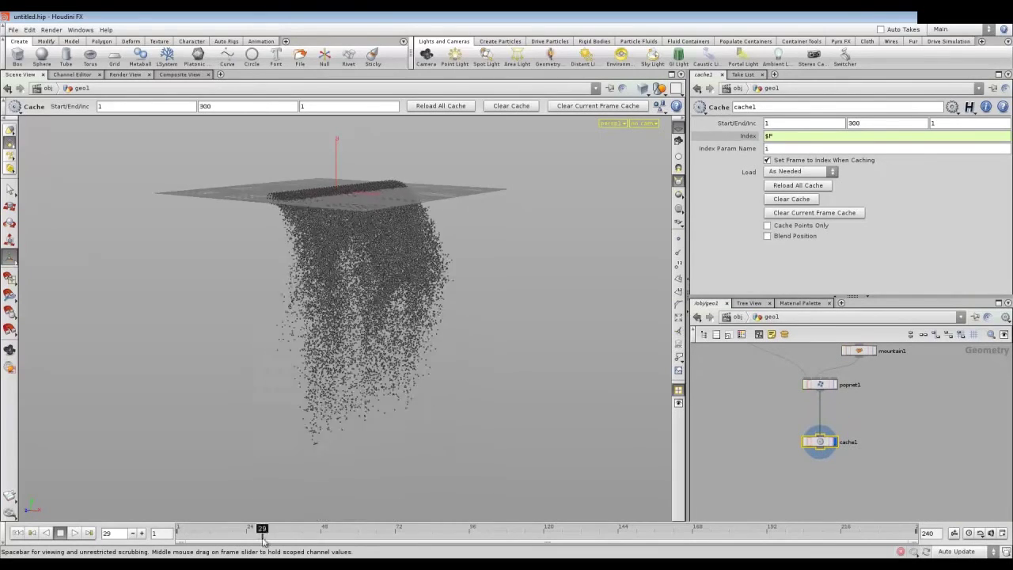
pyautogui.moveTo(257, 554); pyautogui.dragTo(315, 553)
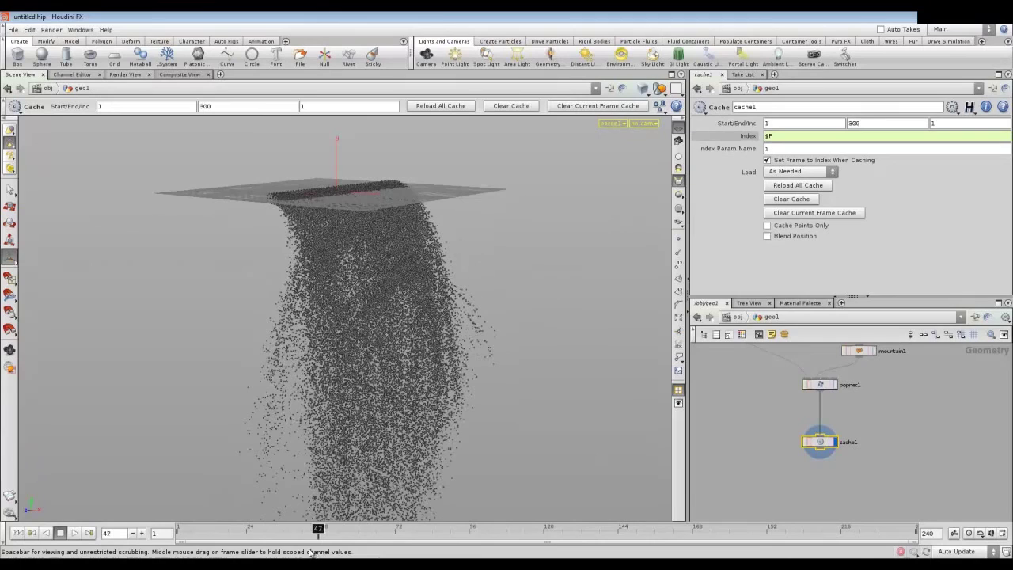
pyautogui.click(19, 532)
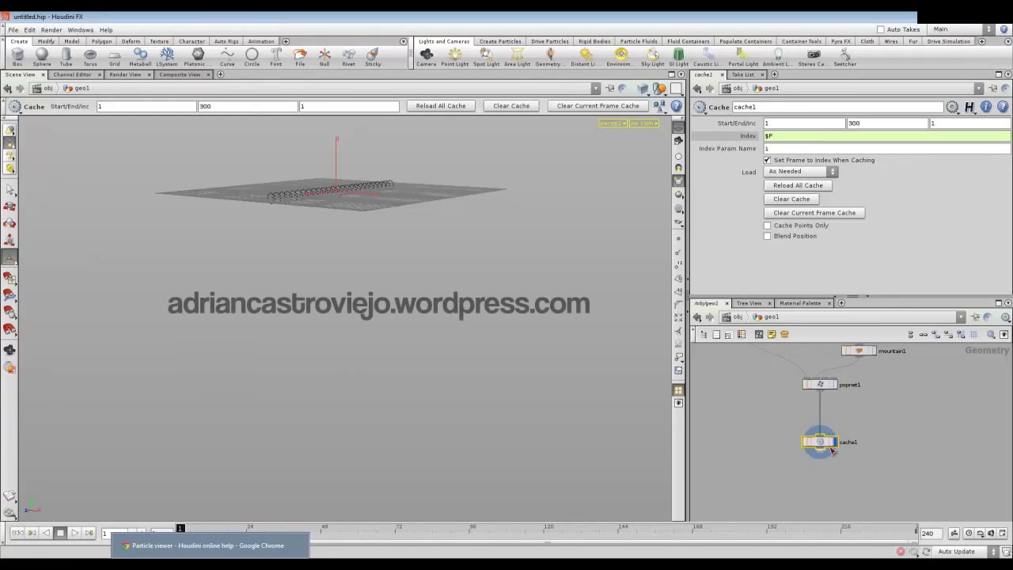
# Step: Nudge cache1 into its final position and zoom out to show the whole node network
pyautogui.moveTo(831, 449); pyautogui.dragTo(812, 456)
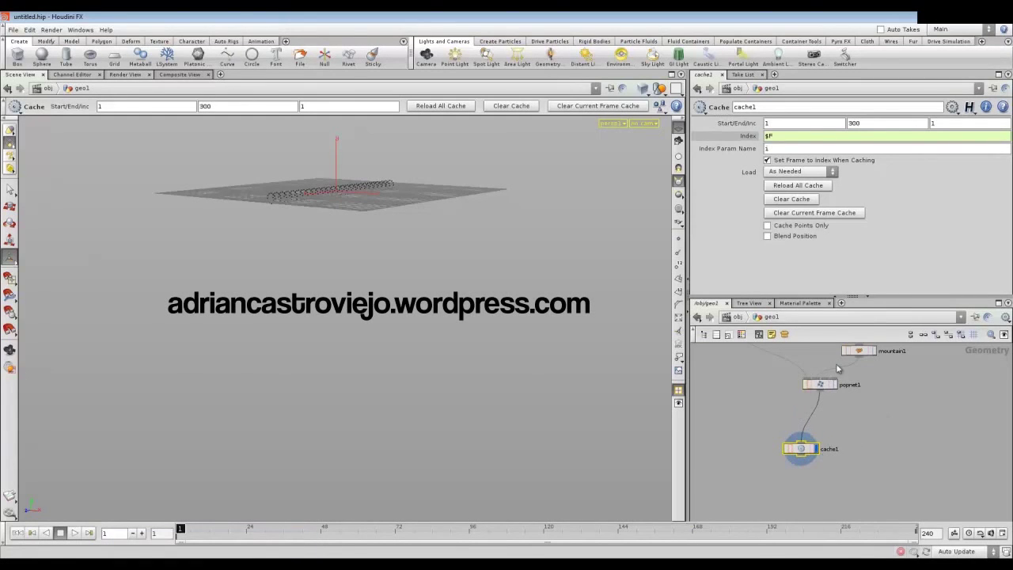
pyautogui.scroll(-3, 891, 386)
pyautogui.moveTo(909, 389); pyautogui.dragTo(890, 447, button='middle')
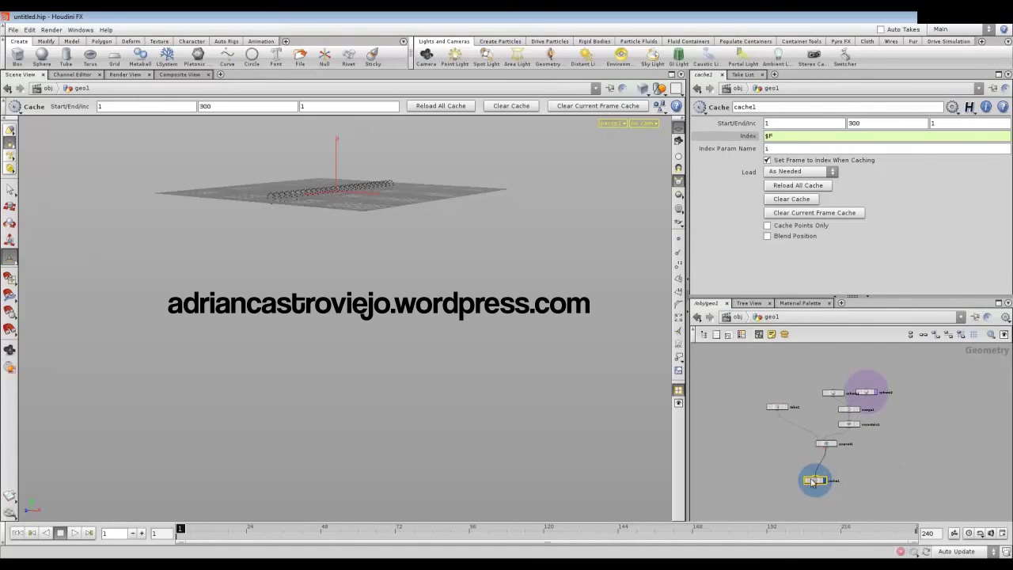
pyautogui.moveTo(813, 482); pyautogui.dragTo(824, 484)
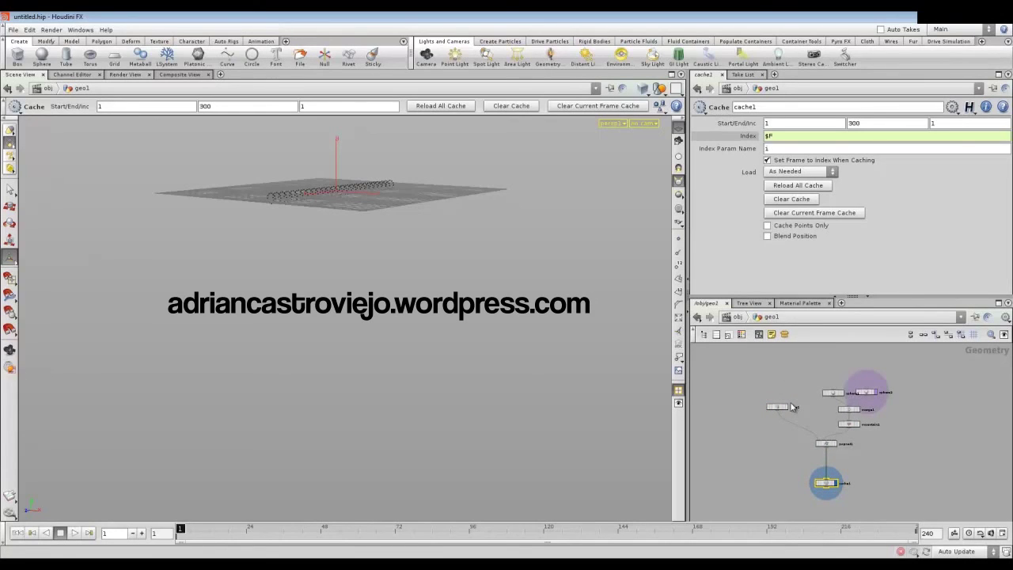
# Step: Box-select tube1, sphere1, sphere2, merge1, mountain1 and popnet1 together
pyautogui.moveTo(899, 380); pyautogui.dragTo(732, 455)
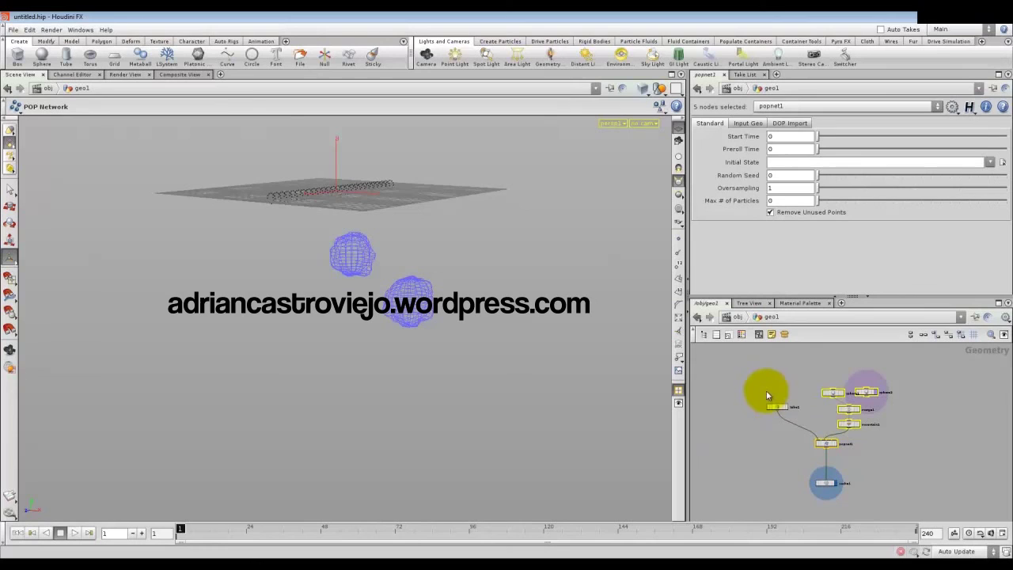
pyautogui.click(755, 351)
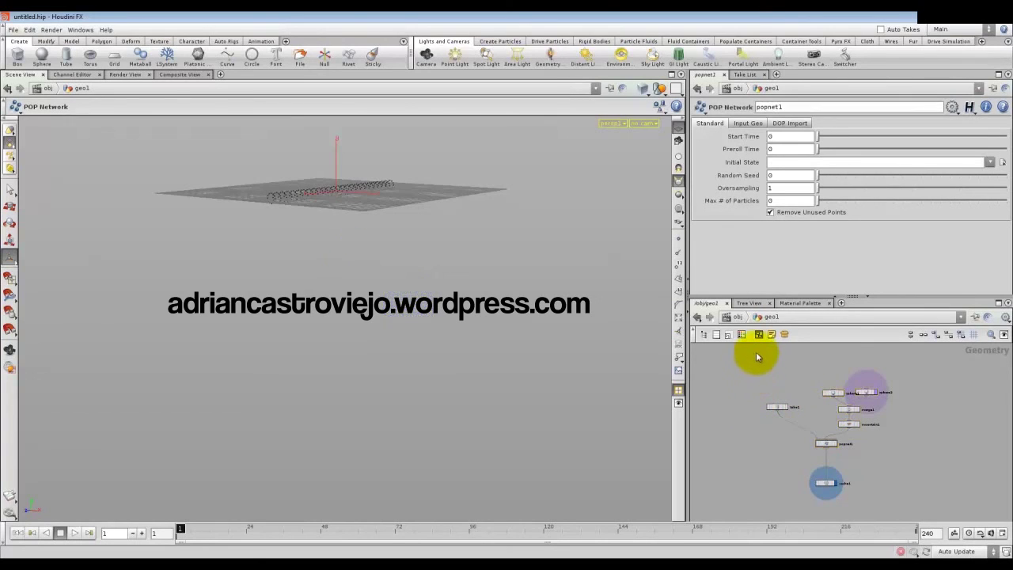
pyautogui.moveTo(908, 455); pyautogui.dragTo(906, 451)
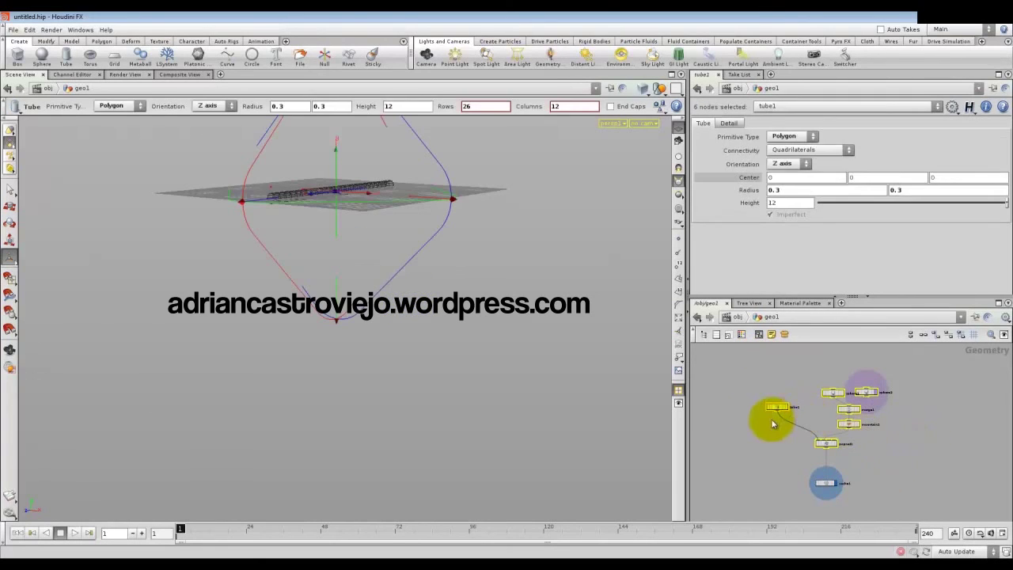